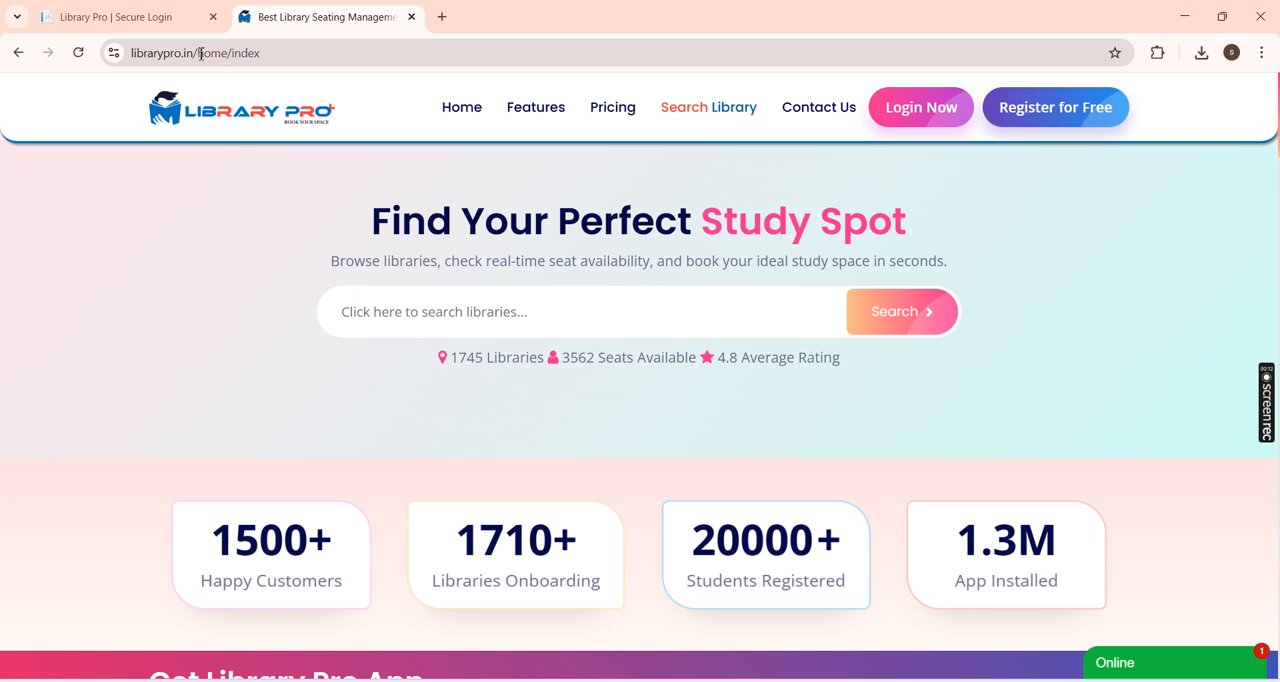
Step: Load the librarypro.in home page and review its statistics, student app and Amazing Features sections
{"action": "key", "text": "BackSpace"}
{"action": "key", "text": "Return"}
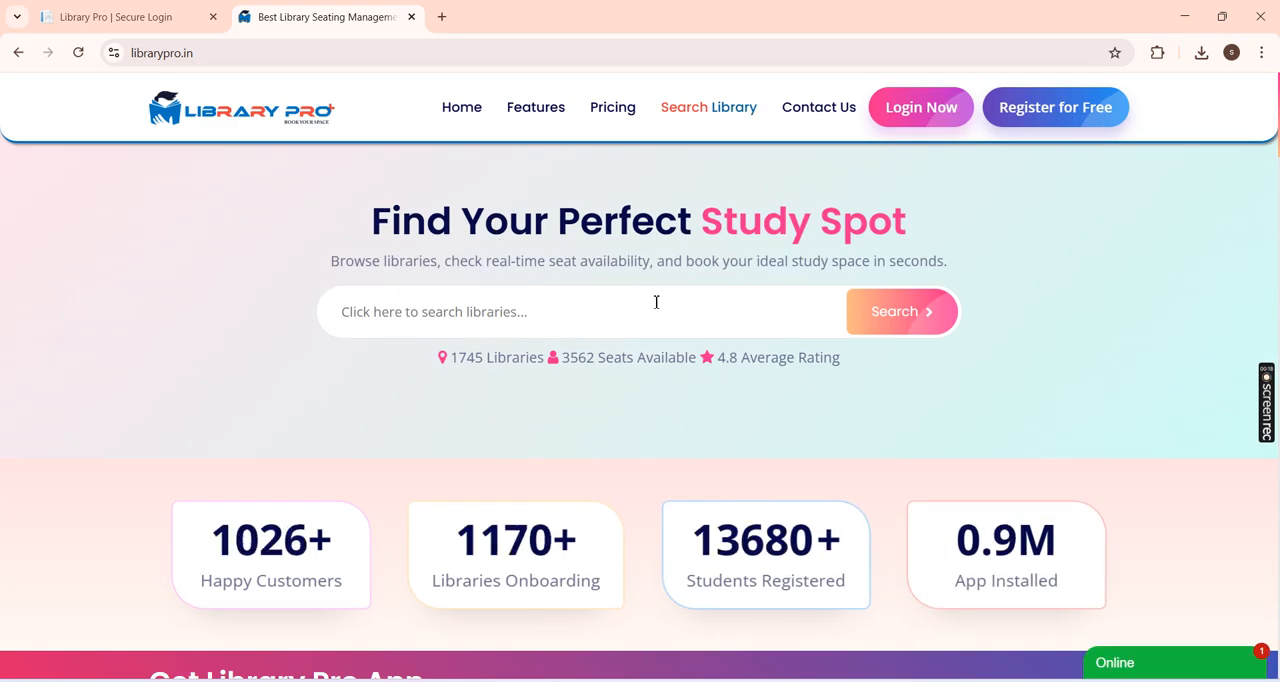
{"action": "scroll", "coordinate": [543, 274], "scroll_direction": "down", "scroll_amount": 2}
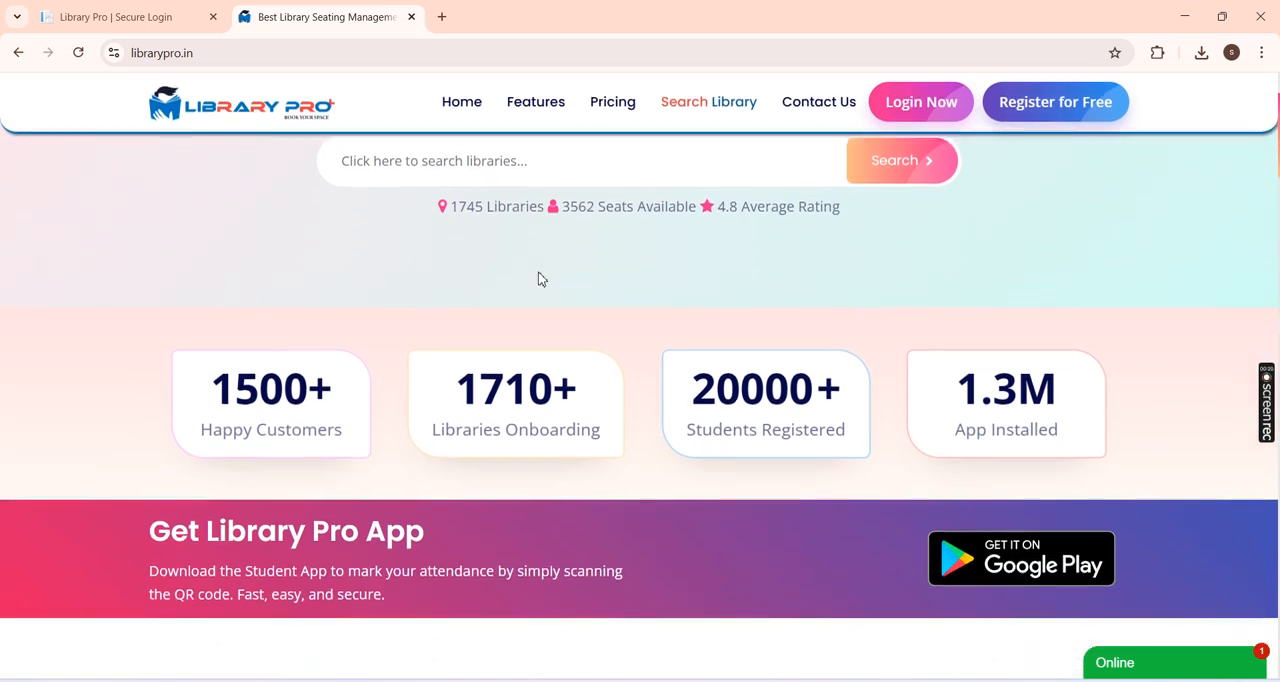
{"action": "scroll", "coordinate": [520, 300], "scroll_direction": "down", "scroll_amount": 2}
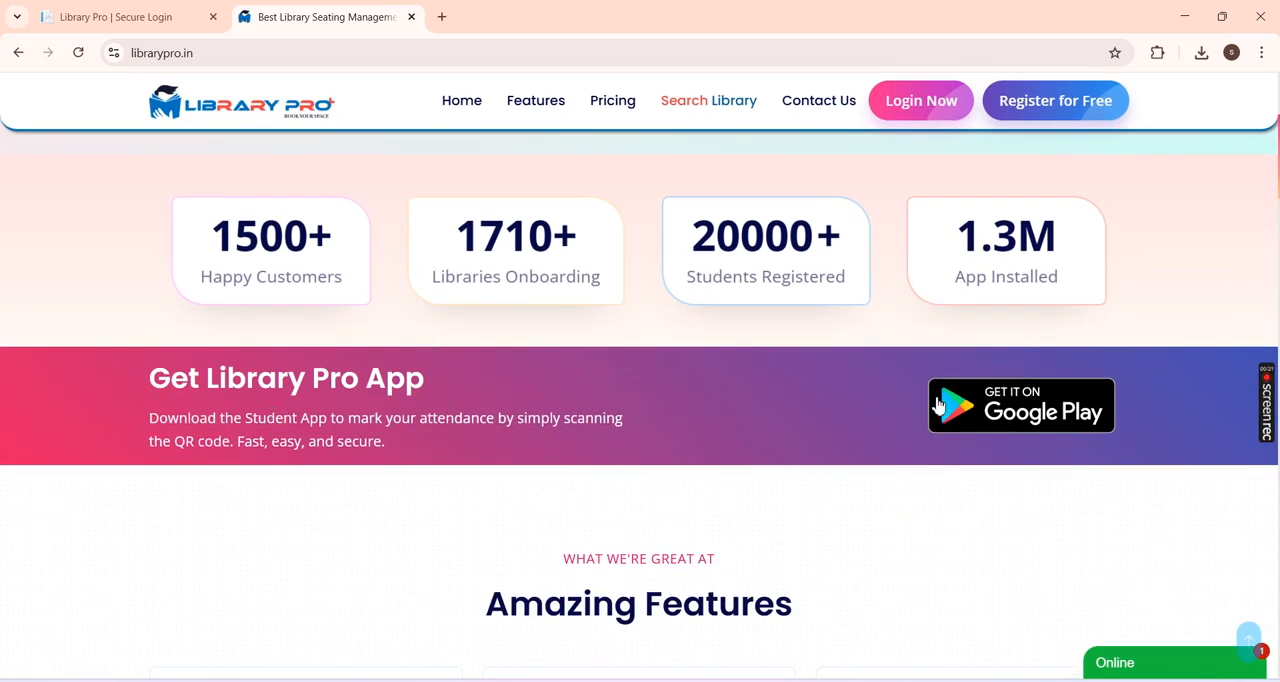
{"action": "scroll", "coordinate": [500, 436], "scroll_direction": "down", "scroll_amount": 4}
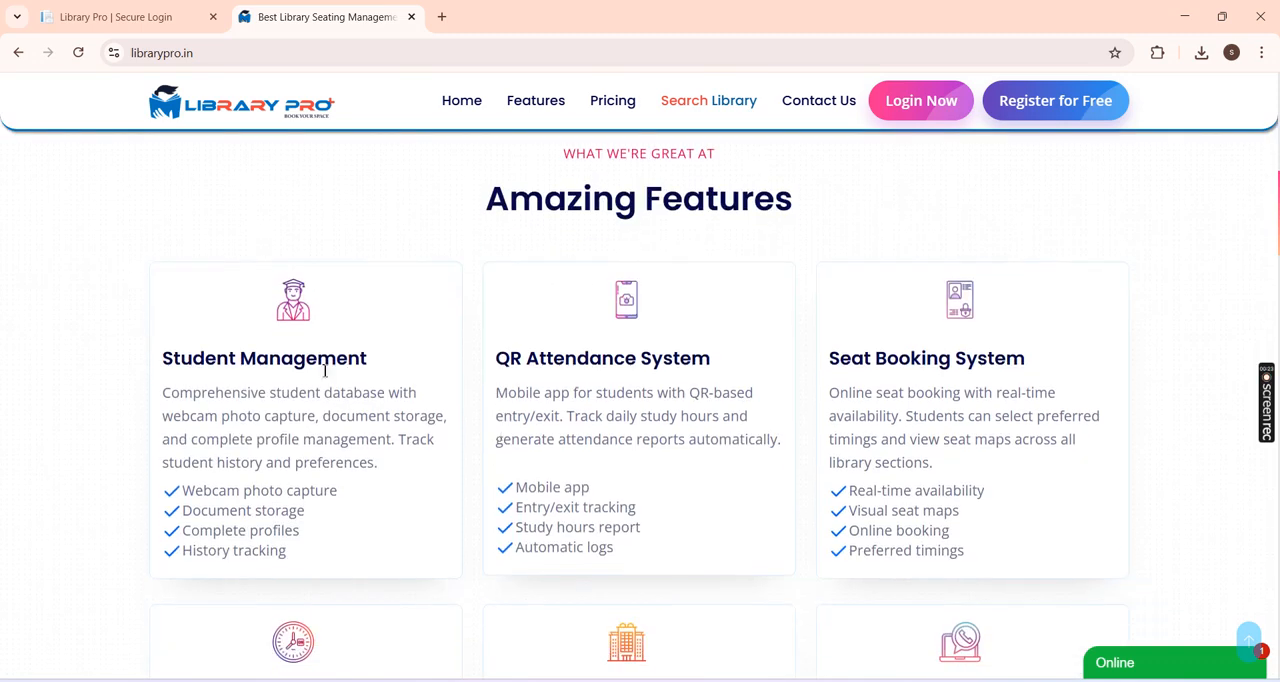
{"action": "scroll", "coordinate": [680, 425], "scroll_direction": "down", "scroll_amount": 3}
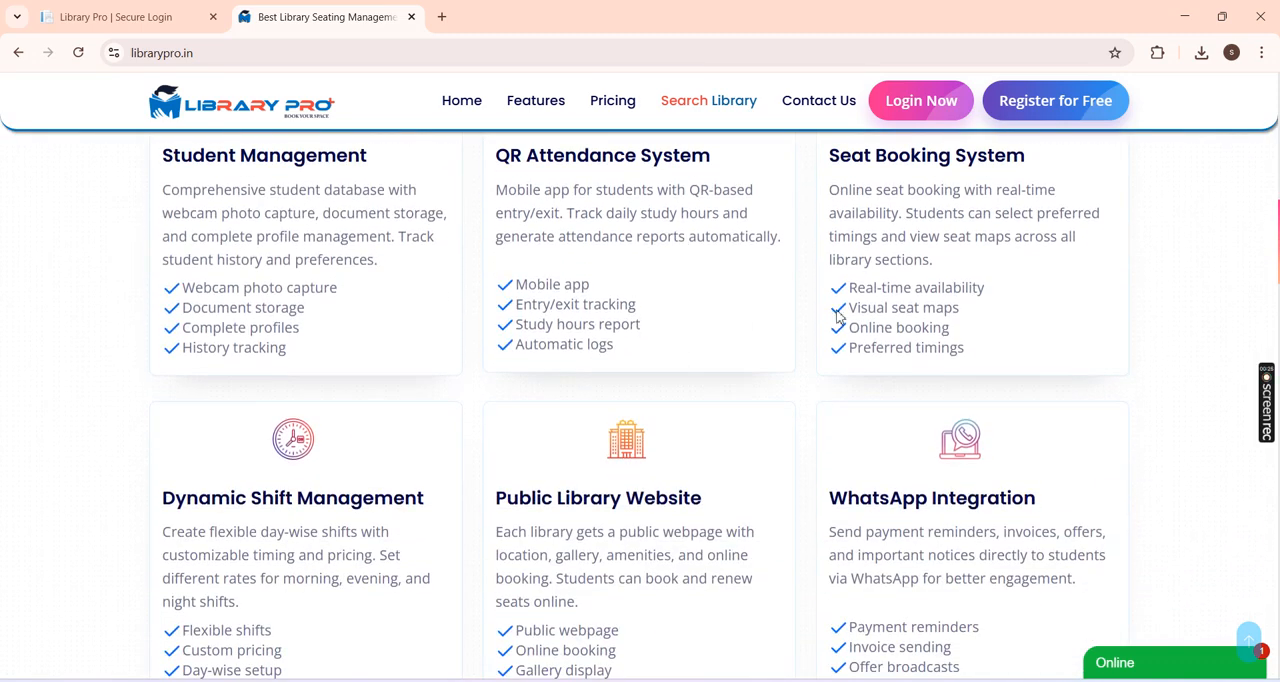
{"action": "scroll", "coordinate": [680, 408], "scroll_direction": "down", "scroll_amount": 2}
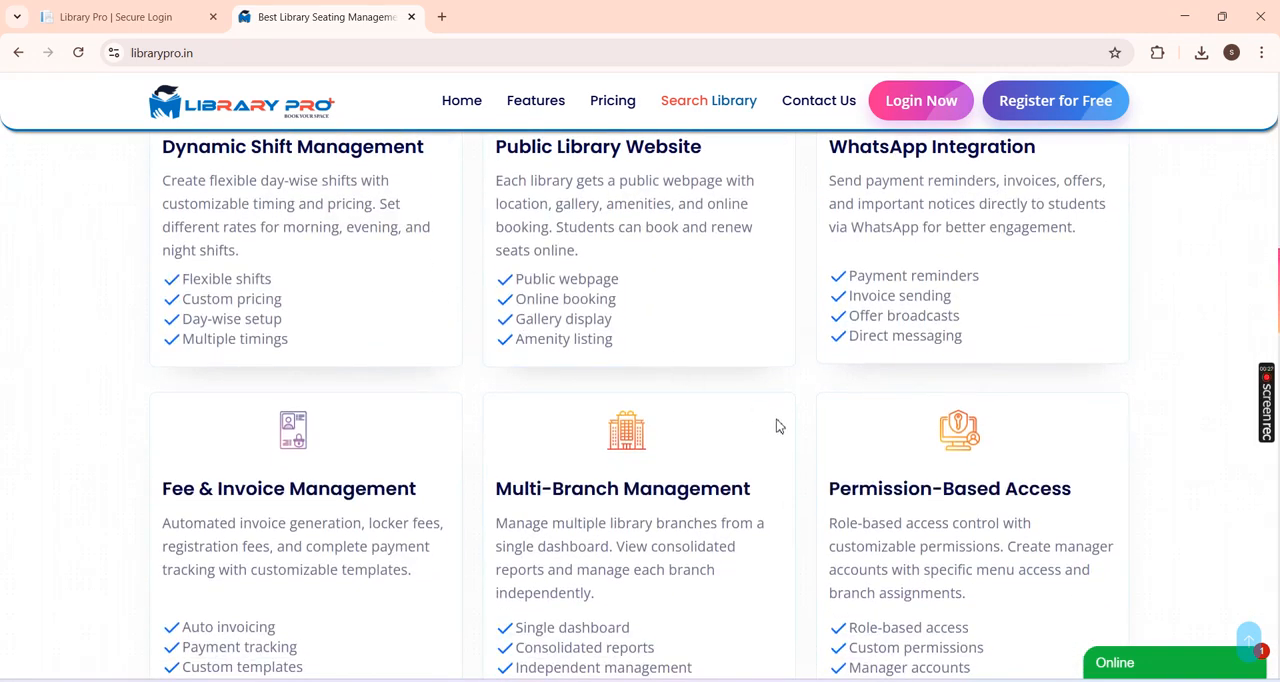
{"action": "scroll", "coordinate": [580, 470], "scroll_direction": "down", "scroll_amount": 7}
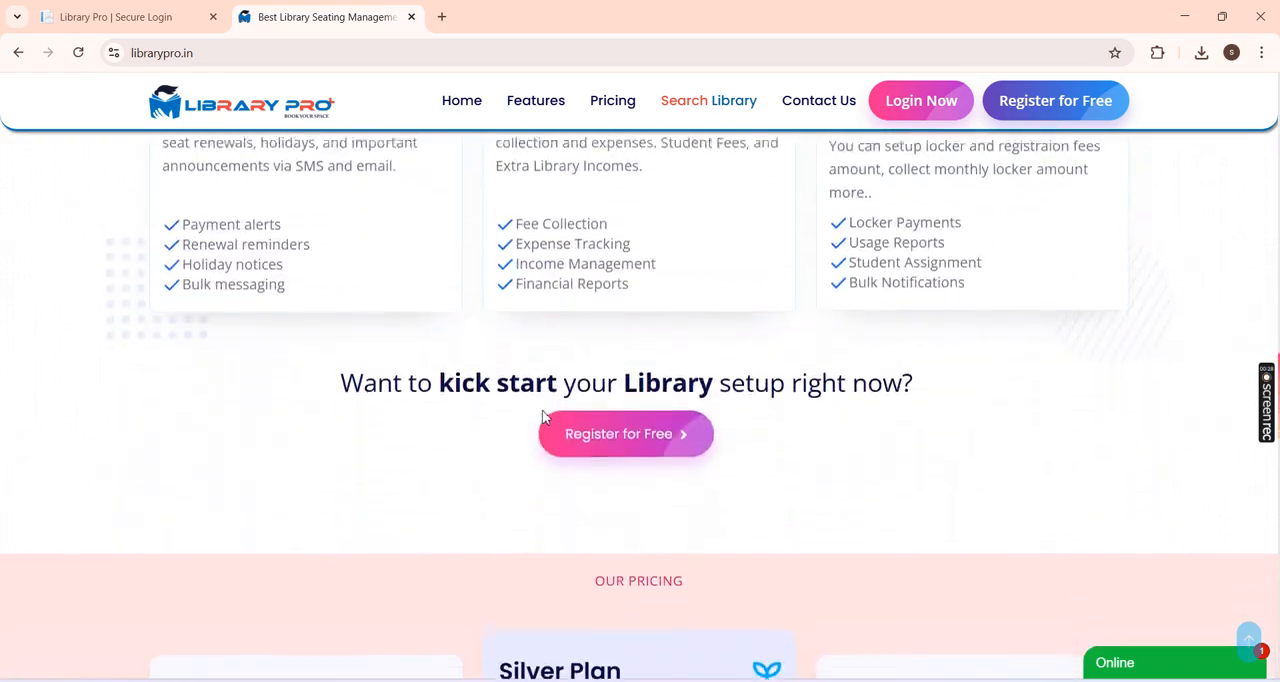
{"action": "scroll", "coordinate": [543, 416], "scroll_direction": "down", "scroll_amount": 3}
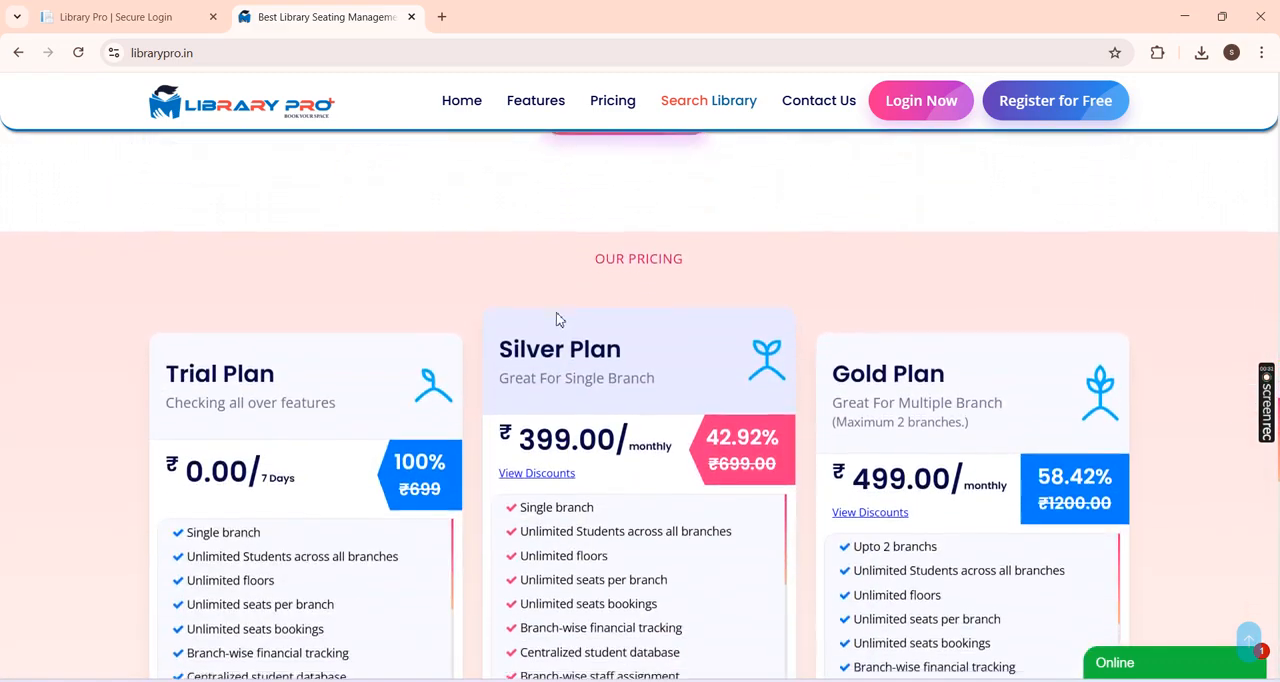
Step: Review the pricing plans on the home page and view the Silver Plan's discounts for multi-month terms
{"action": "scroll", "coordinate": [558, 319], "scroll_direction": "down", "scroll_amount": 1}
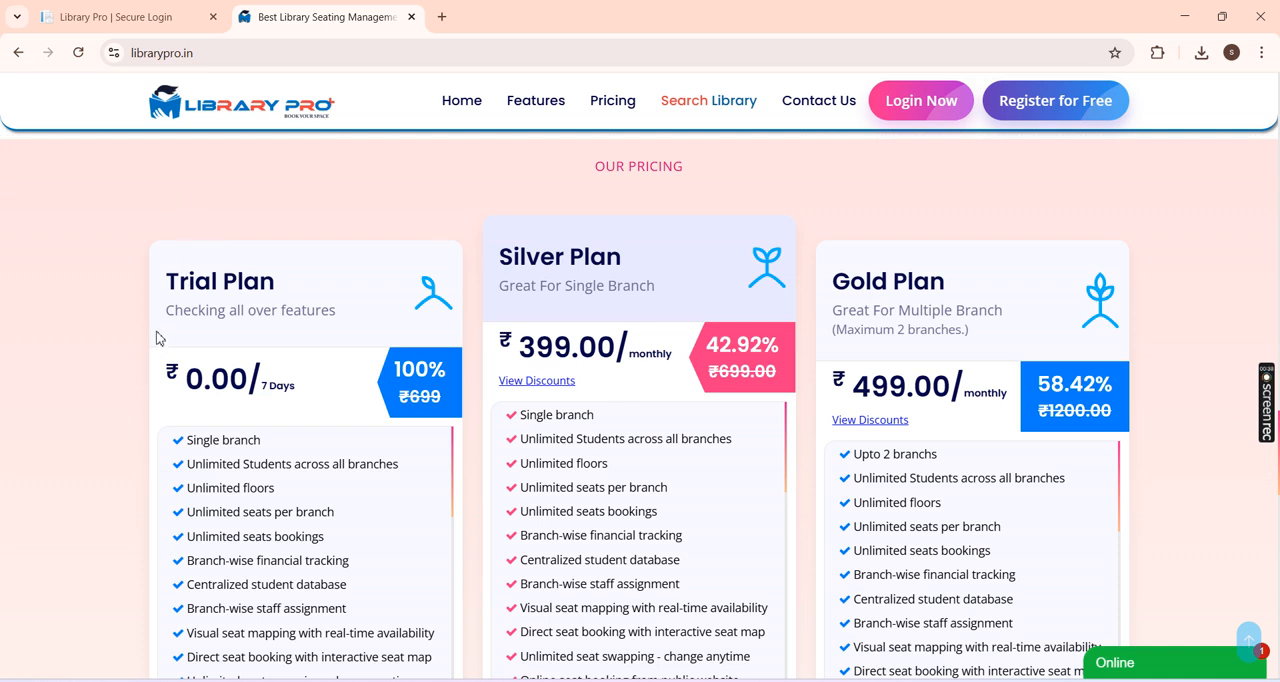
{"action": "scroll", "coordinate": [518, 294], "scroll_direction": "down", "scroll_amount": 2}
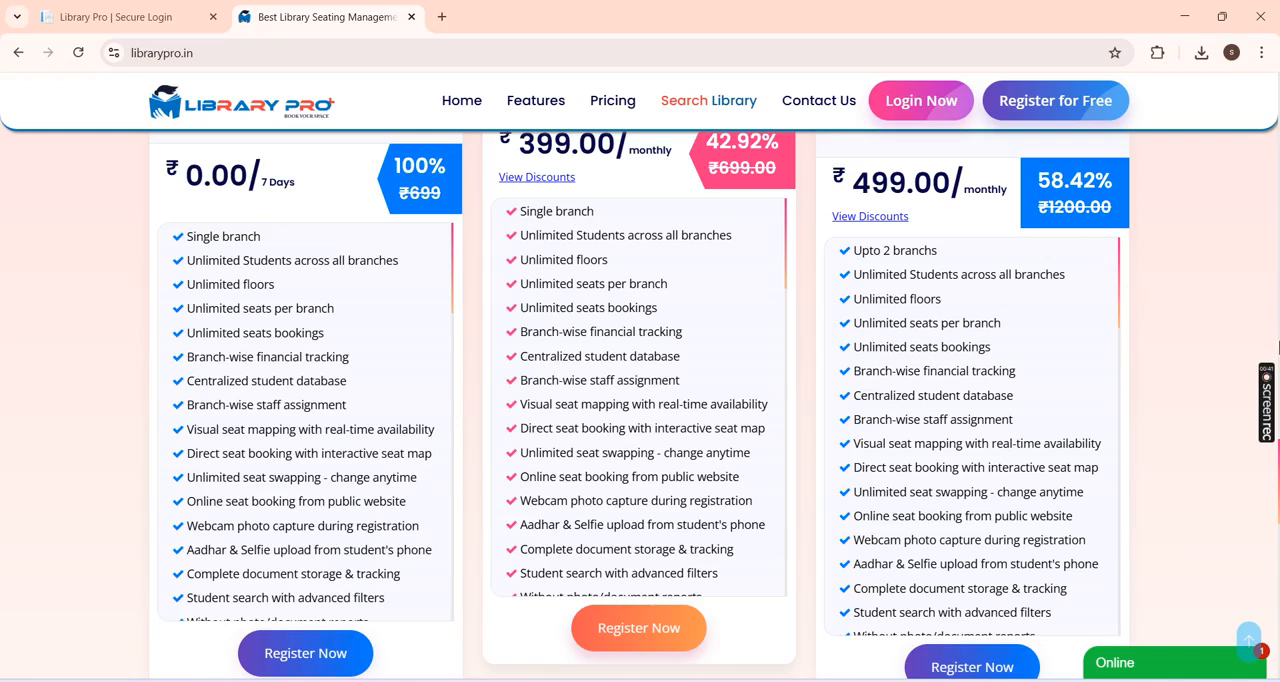
{"action": "mouse_move", "coordinate": [556, 180]}
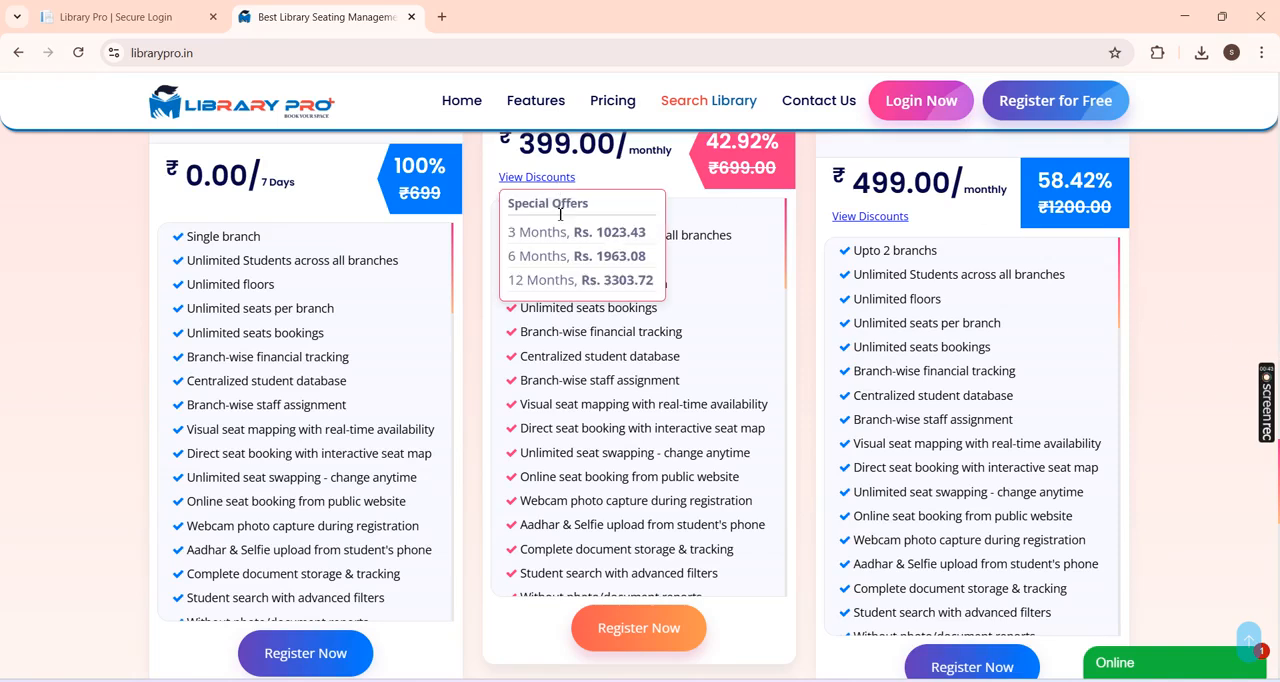
{"action": "left_click_drag", "start_coordinate": [576, 232], "coordinate": [648, 232]}
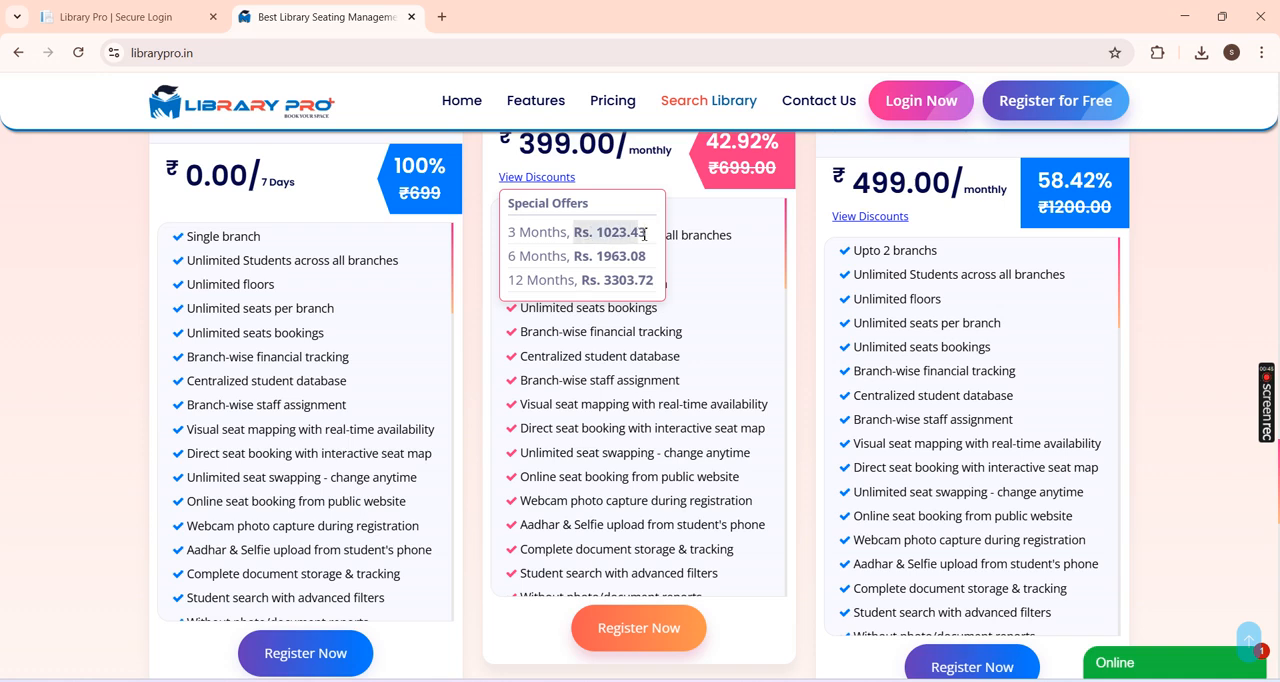
{"action": "mouse_move", "coordinate": [569, 186]}
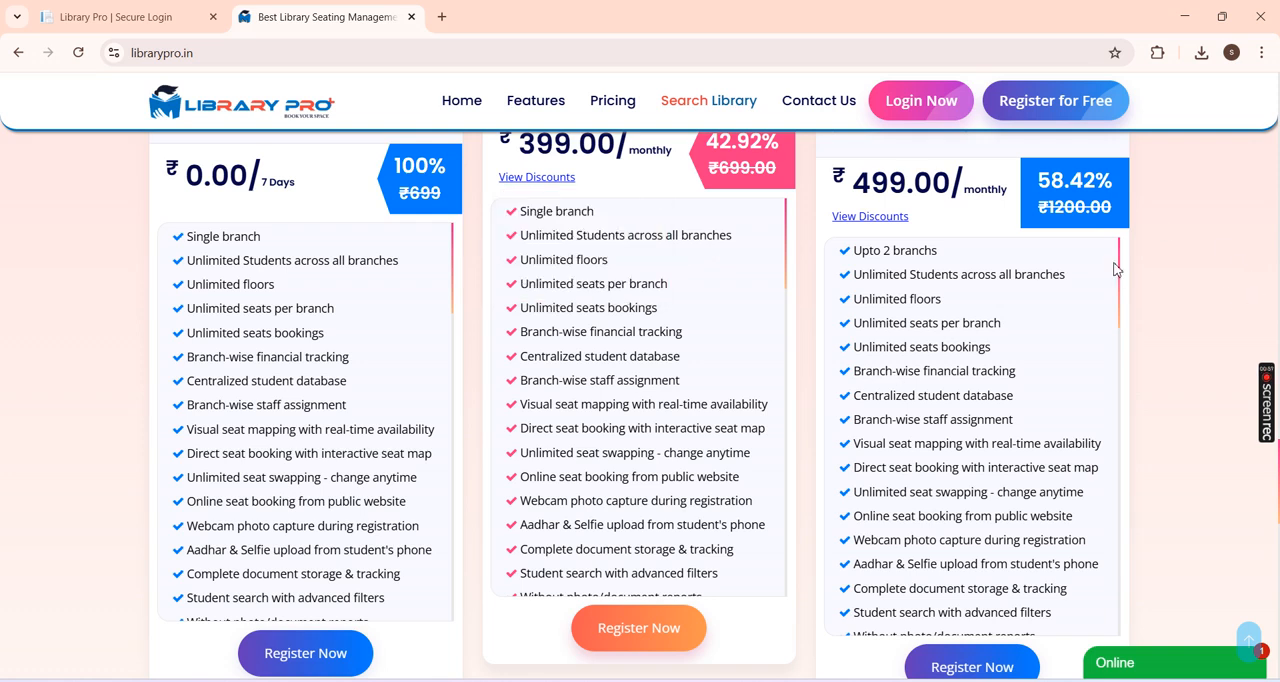
Step: Compare the Silver Plan and Gold Plan in the pricing section and return to the start of the home page
{"action": "scroll", "coordinate": [700, 230], "scroll_direction": "up", "scroll_amount": 1}
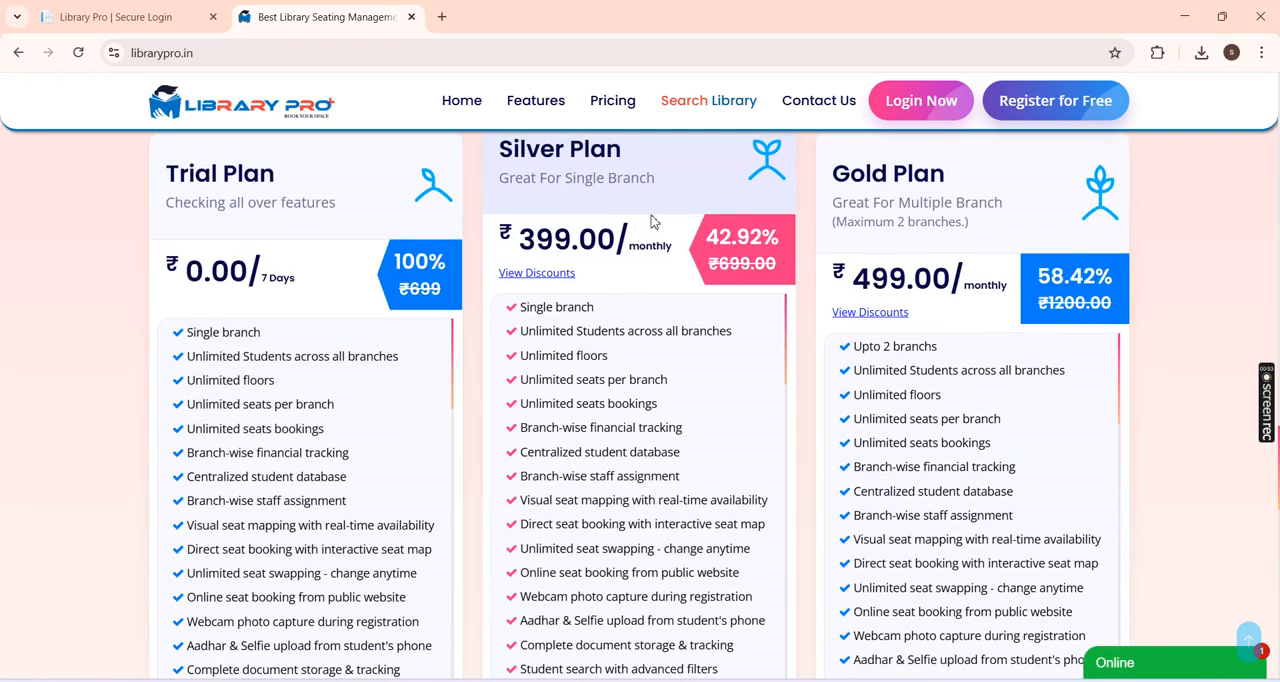
{"action": "left_click_drag", "start_coordinate": [507, 161], "coordinate": [580, 160]}
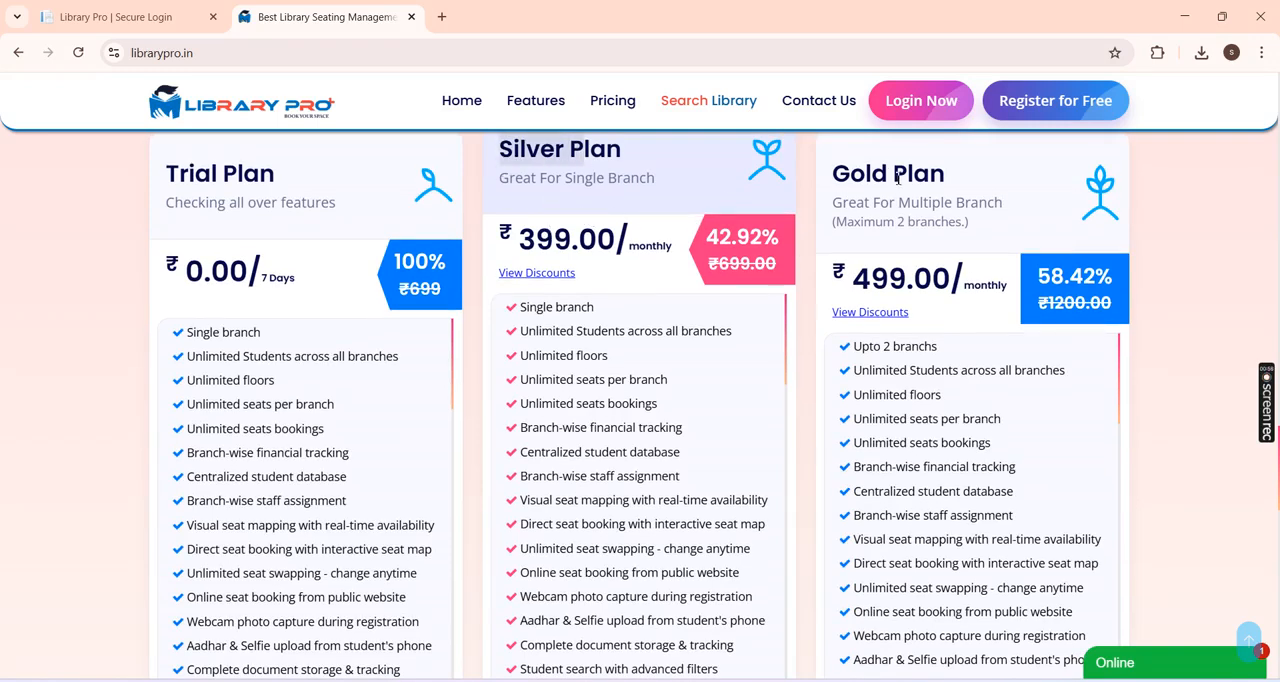
{"action": "left_click_drag", "start_coordinate": [833, 175], "coordinate": [915, 175]}
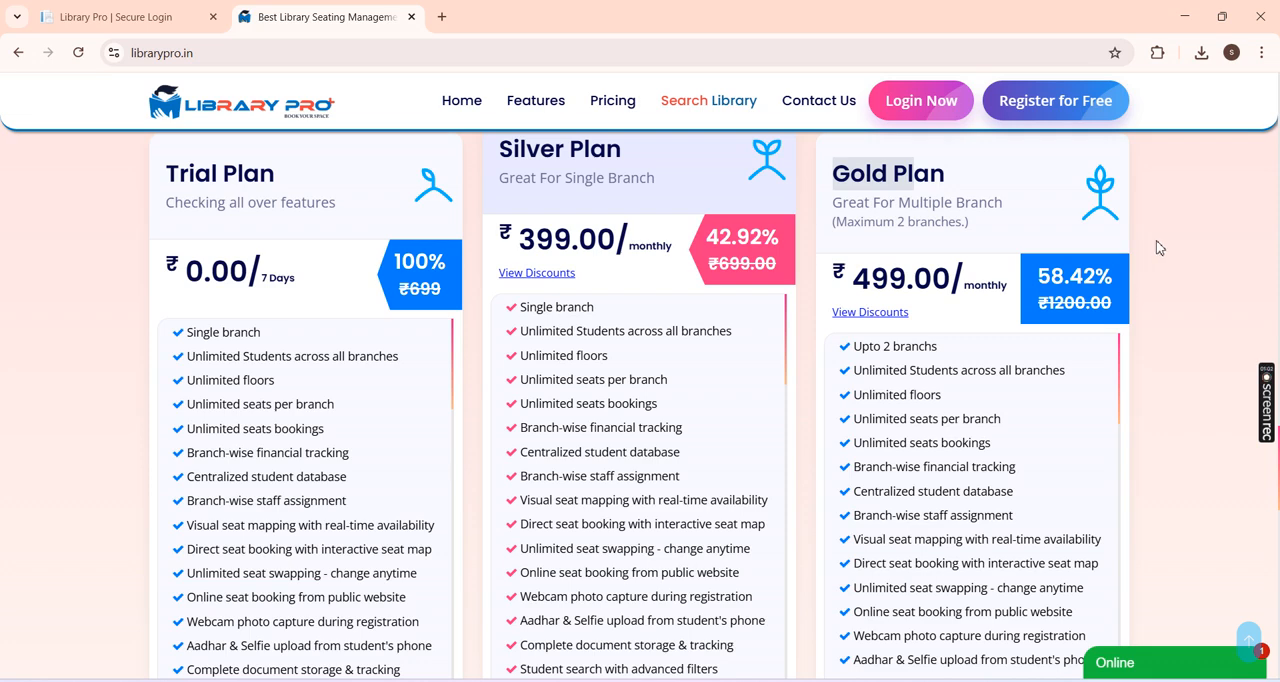
{"action": "scroll", "coordinate": [1154, 214], "scroll_direction": "down", "scroll_amount": 3}
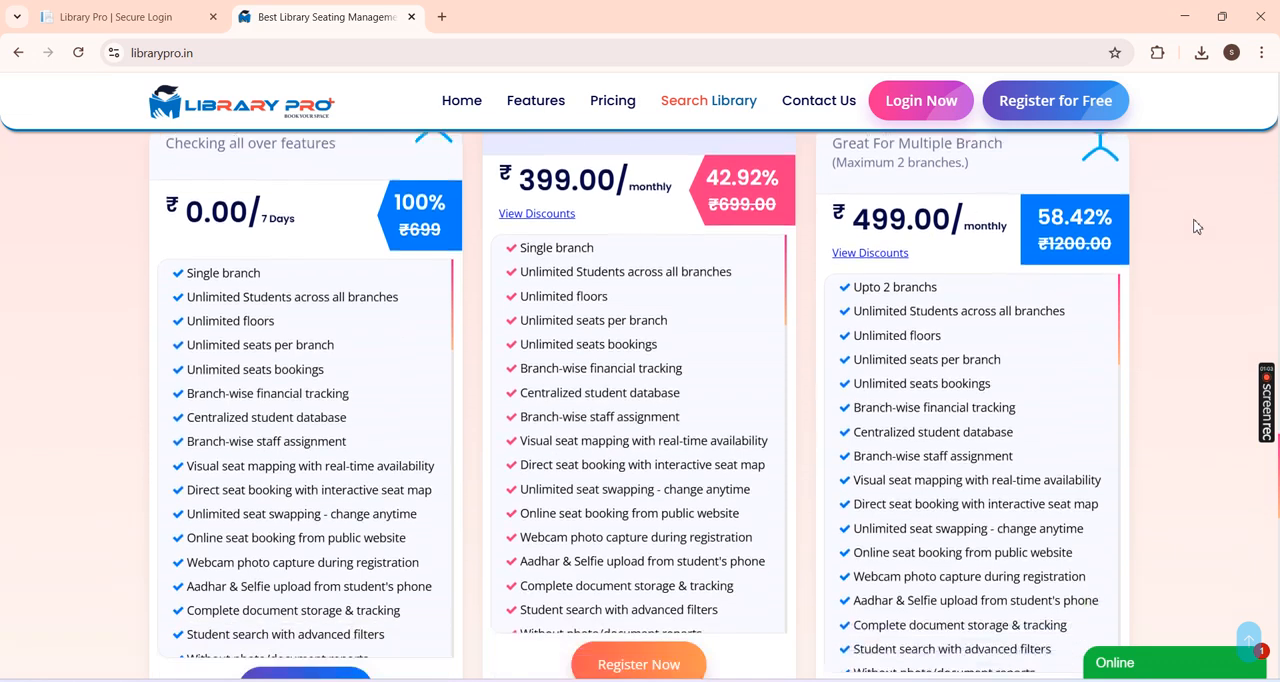
{"action": "scroll", "coordinate": [1163, 208], "scroll_direction": "up", "scroll_amount": 3}
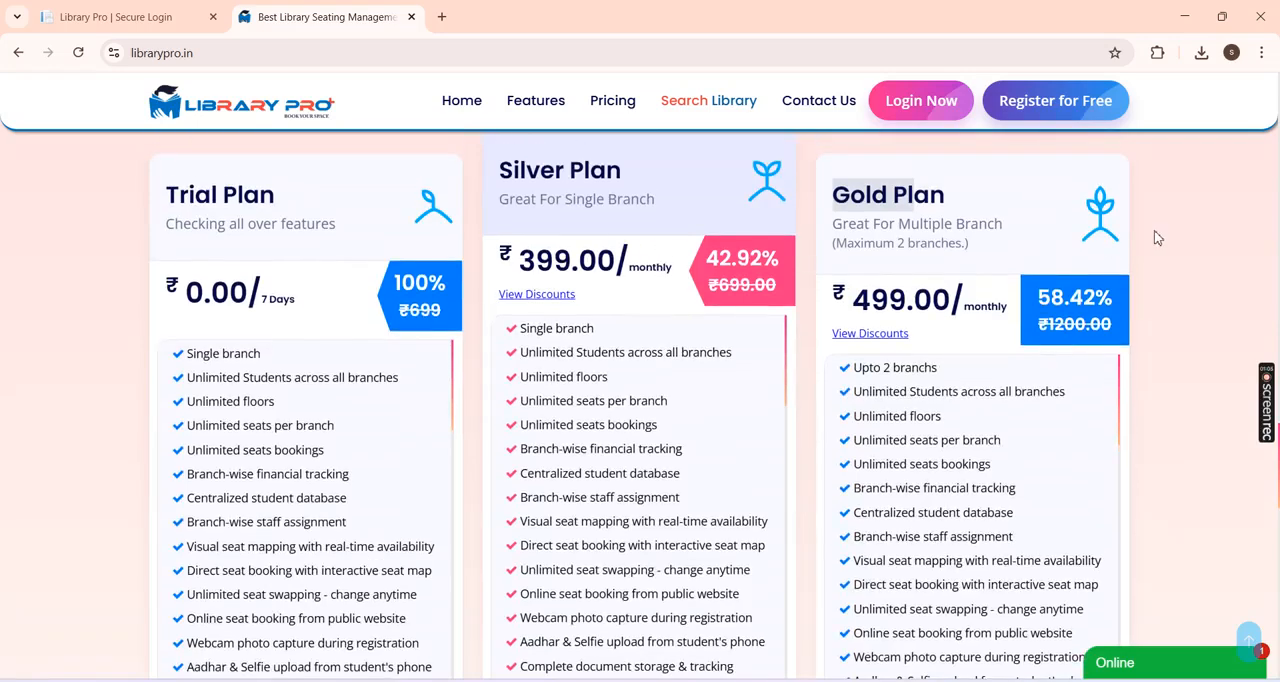
{"action": "scroll", "coordinate": [1158, 240], "scroll_direction": "down", "scroll_amount": 4}
{"action": "scroll", "coordinate": [1166, 275], "scroll_direction": "down", "scroll_amount": 4}
{"action": "scroll", "coordinate": [1180, 265], "scroll_direction": "up", "scroll_amount": 8}
{"action": "scroll", "coordinate": [1194, 266], "scroll_direction": "up", "scroll_amount": 15}
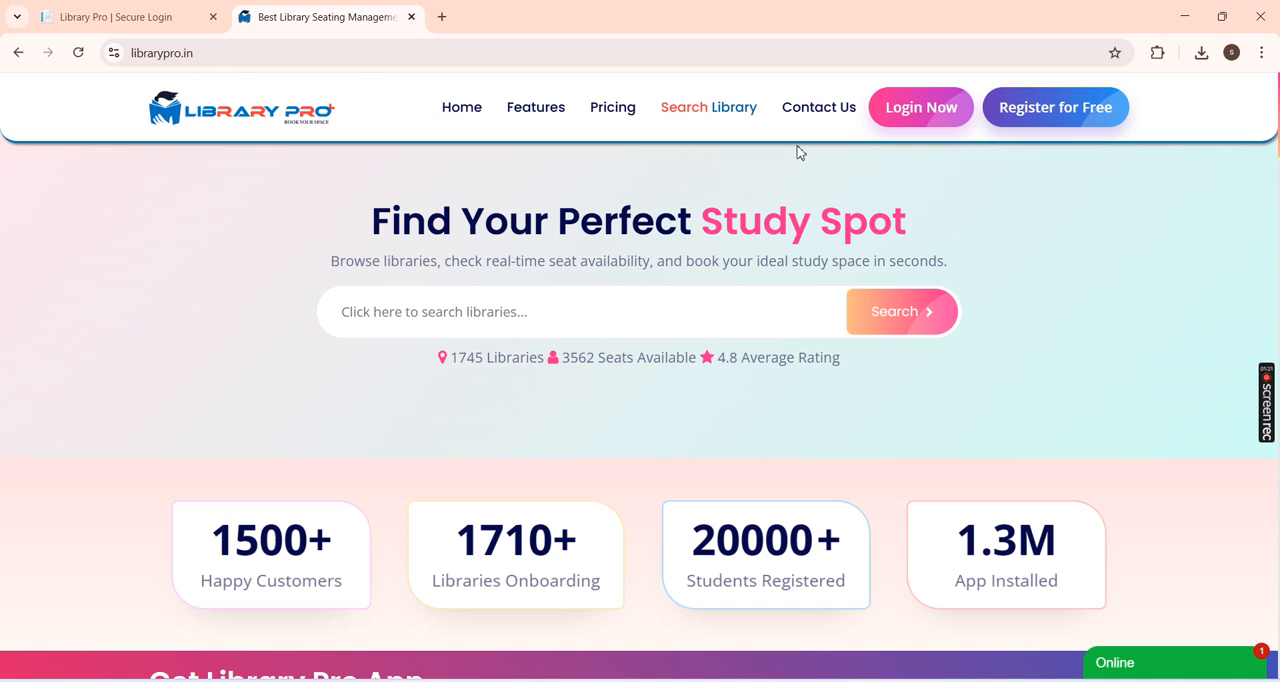
Step: Open the website's free registration page and bring up the signup form of the localhost:5013 site
{"action": "left_click", "coordinate": [1072, 119]}
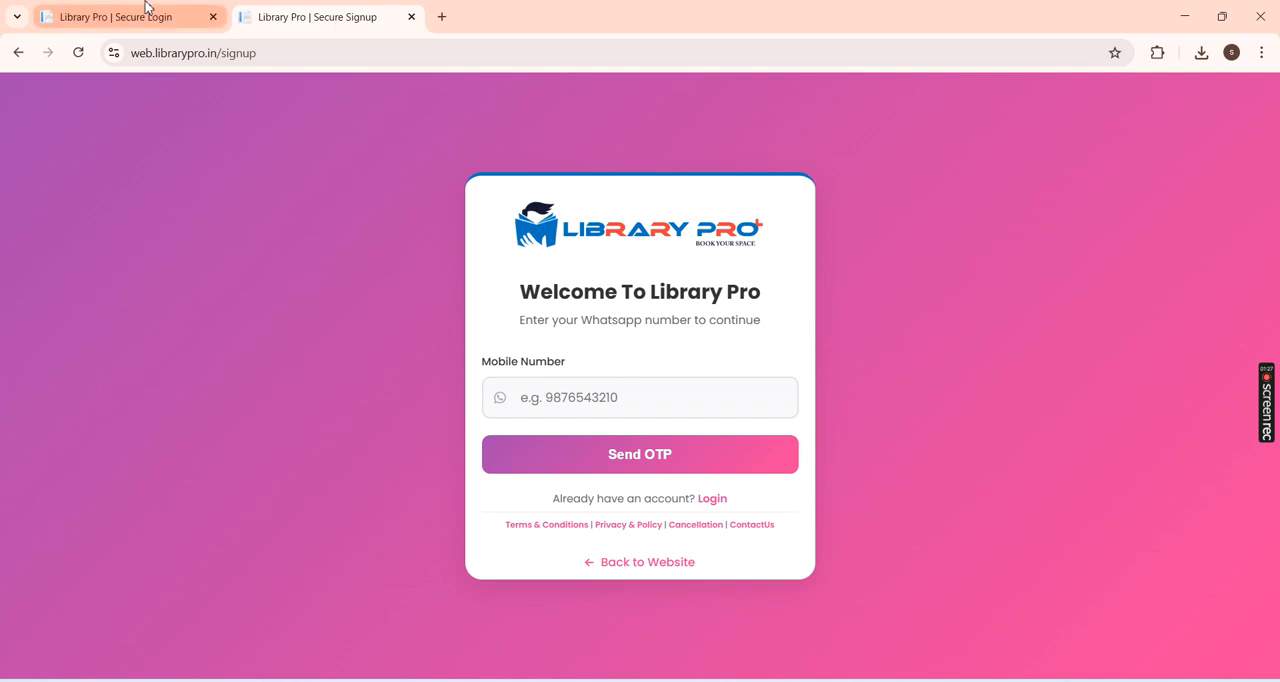
{"action": "left_click_drag", "start_coordinate": [157, 14], "coordinate": [434, 14]}
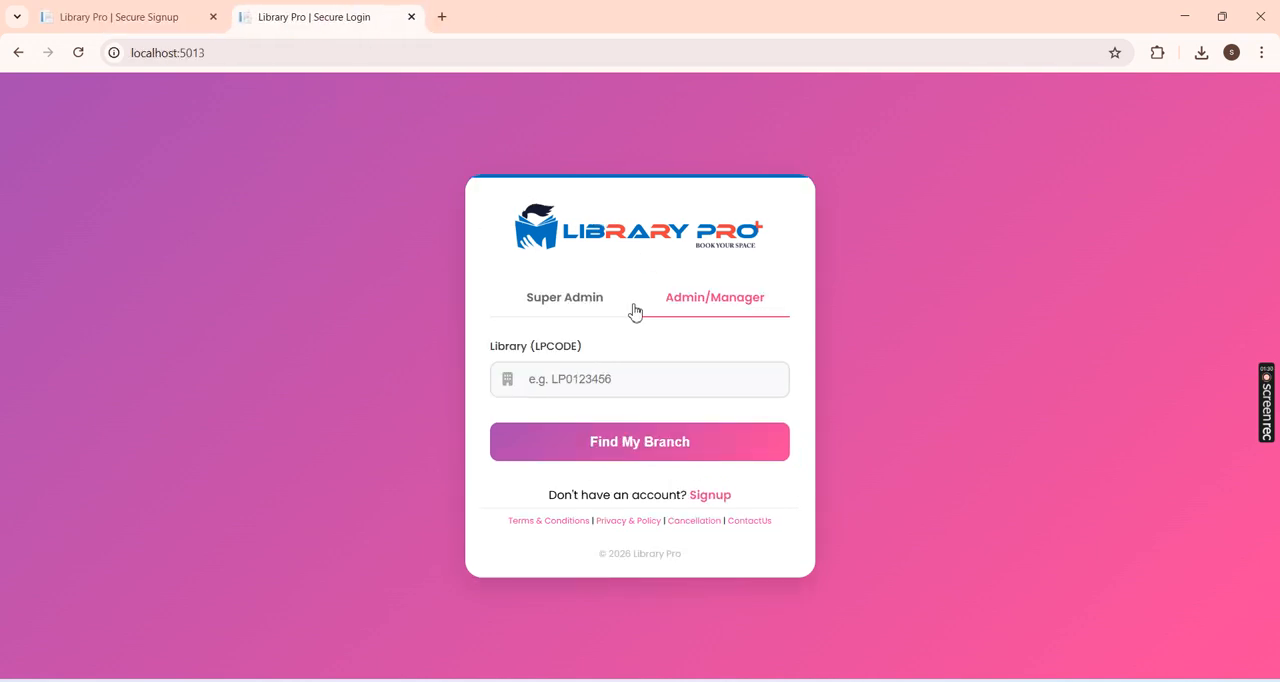
{"action": "left_click", "coordinate": [564, 304]}
{"action": "left_click", "coordinate": [716, 248]}
{"action": "left_click", "coordinate": [716, 496]}
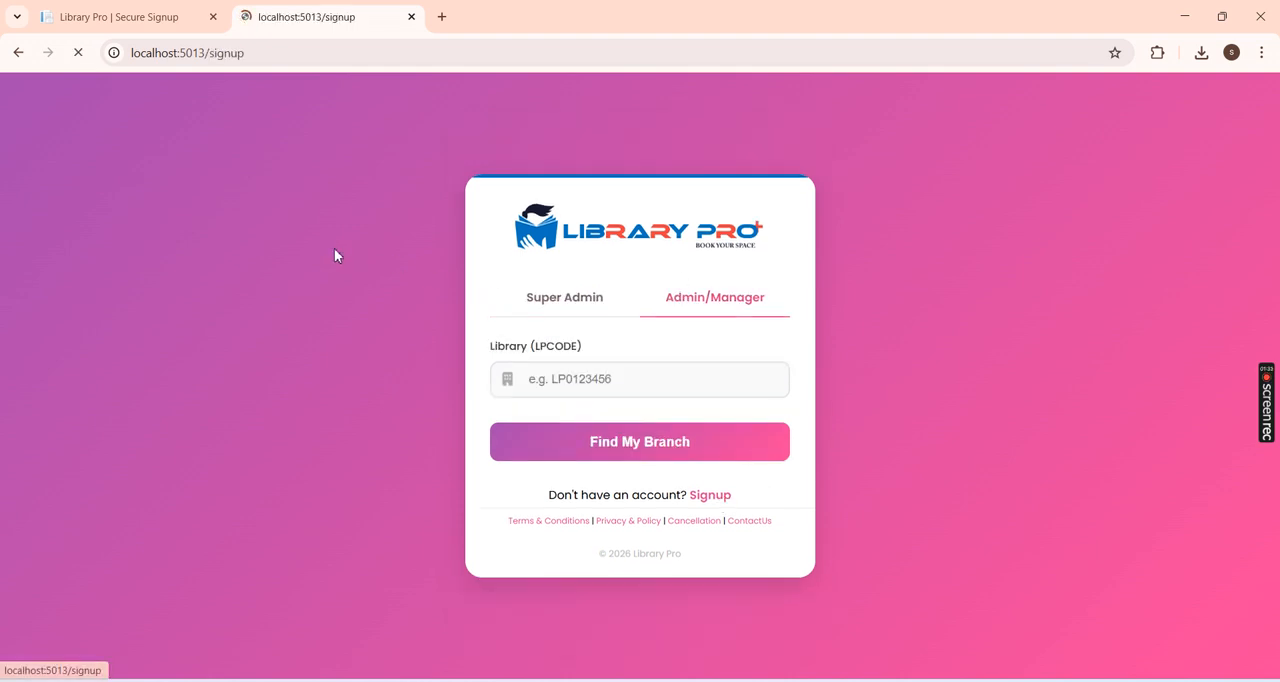
Step: Verify the WhatsApp mobile number for the signup by requesting an OTP and entering the four-digit verification code
{"action": "left_click", "coordinate": [640, 398]}
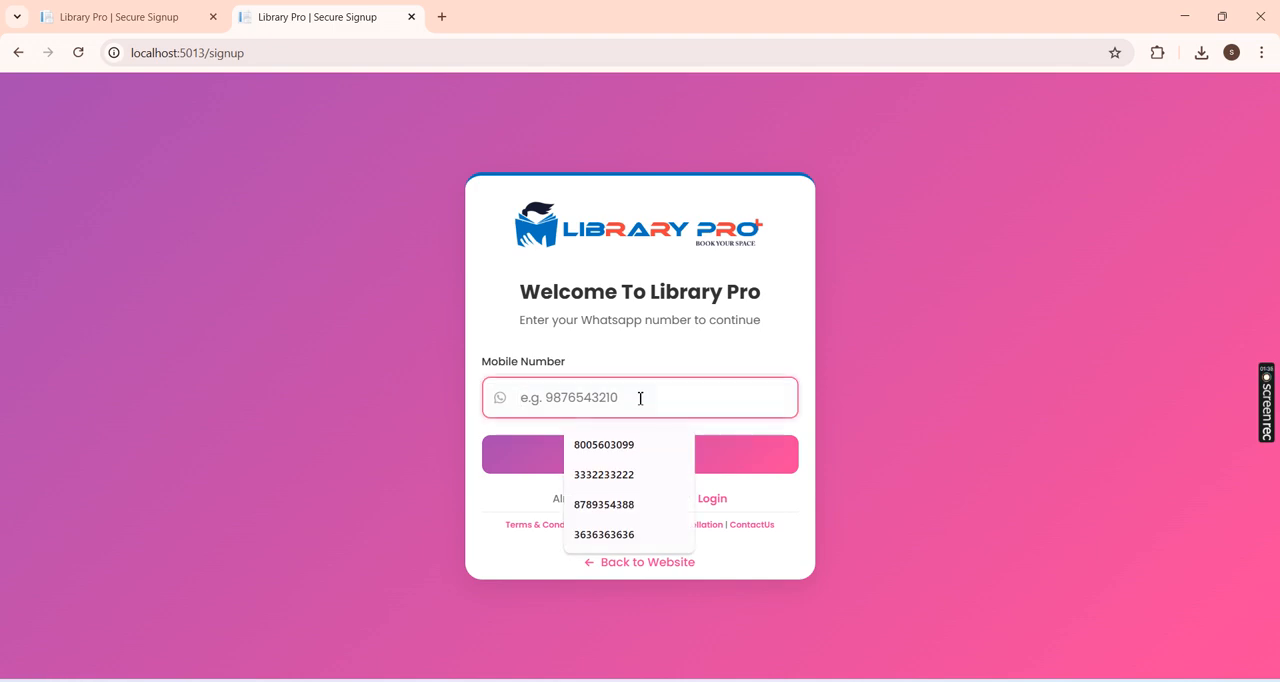
{"action": "left_click", "coordinate": [640, 398]}
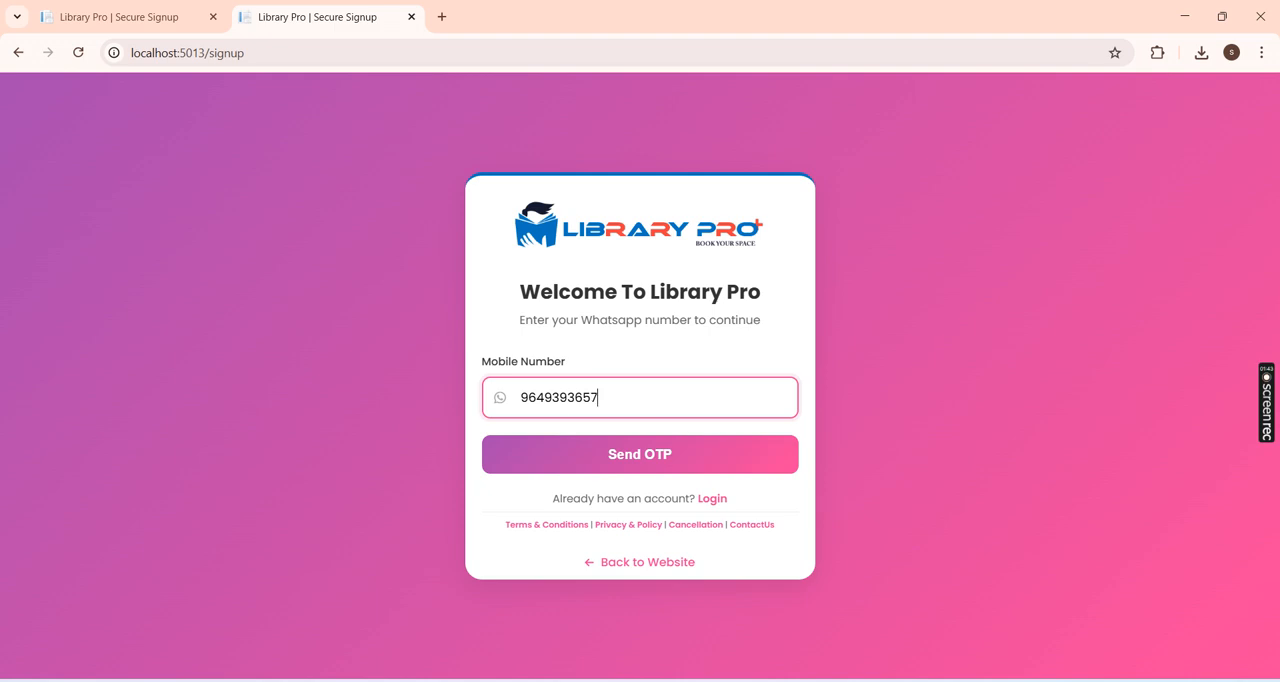
{"action": "left_click", "coordinate": [633, 456]}
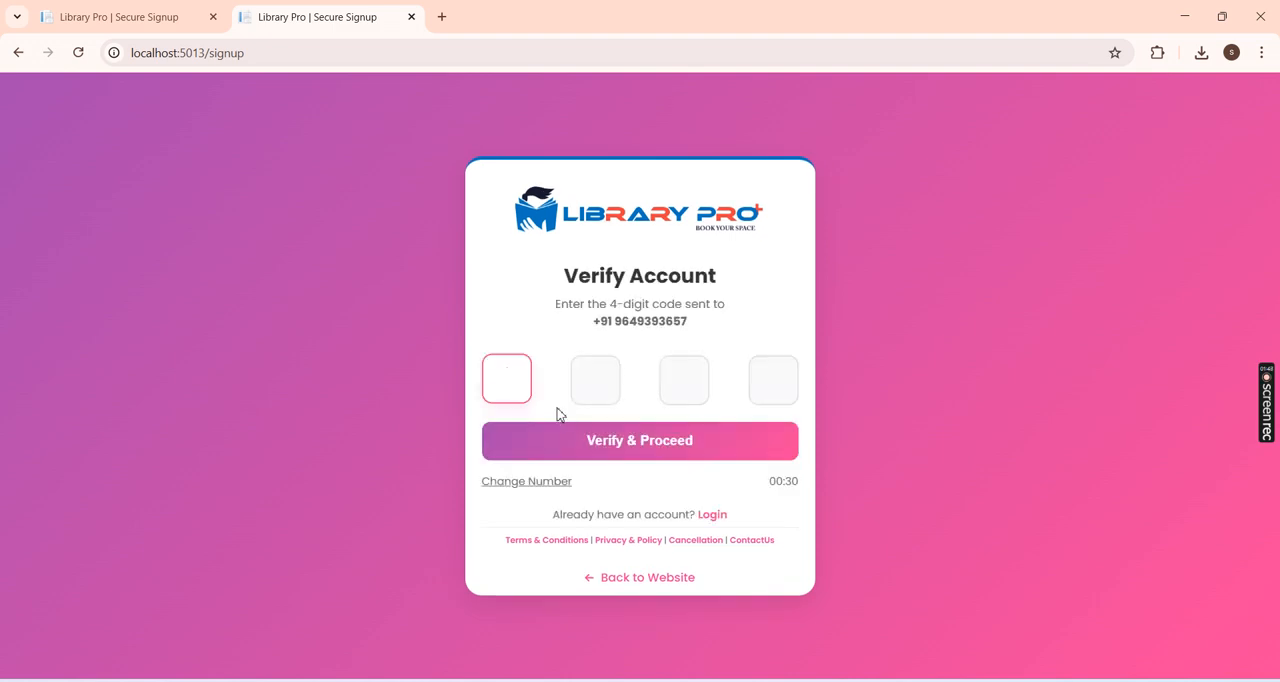
{"action": "type", "text": "1234"}
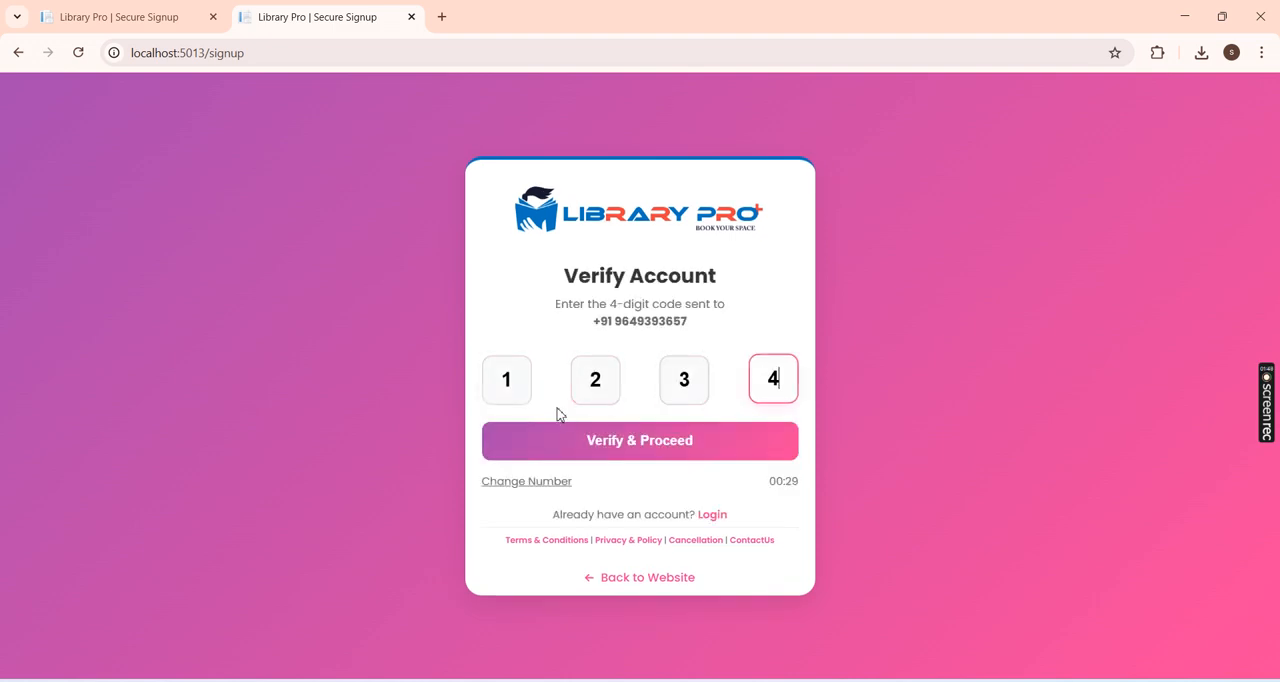
{"action": "left_click", "coordinate": [643, 450]}
Step: Fill in the account owner's full name and email address in the Complete Profile form
{"action": "left_click", "coordinate": [603, 290]}
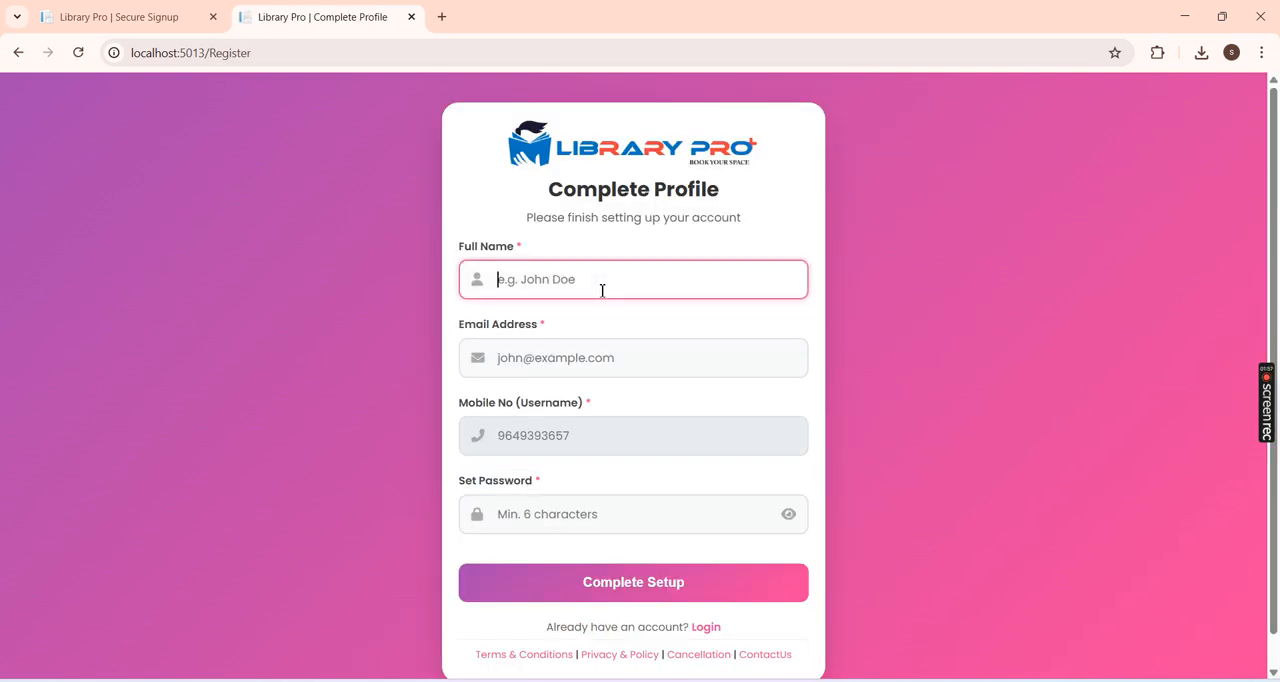
{"action": "key", "text": "Tab"}
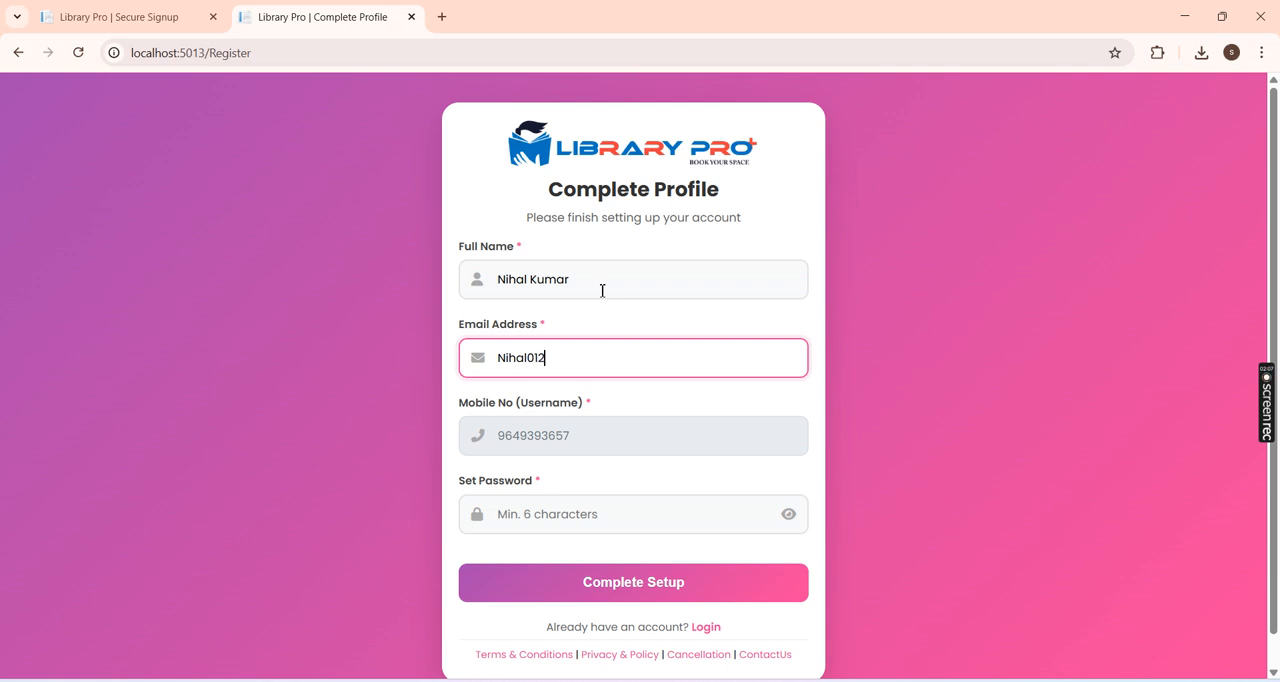
{"action": "key", "text": "Tab"}
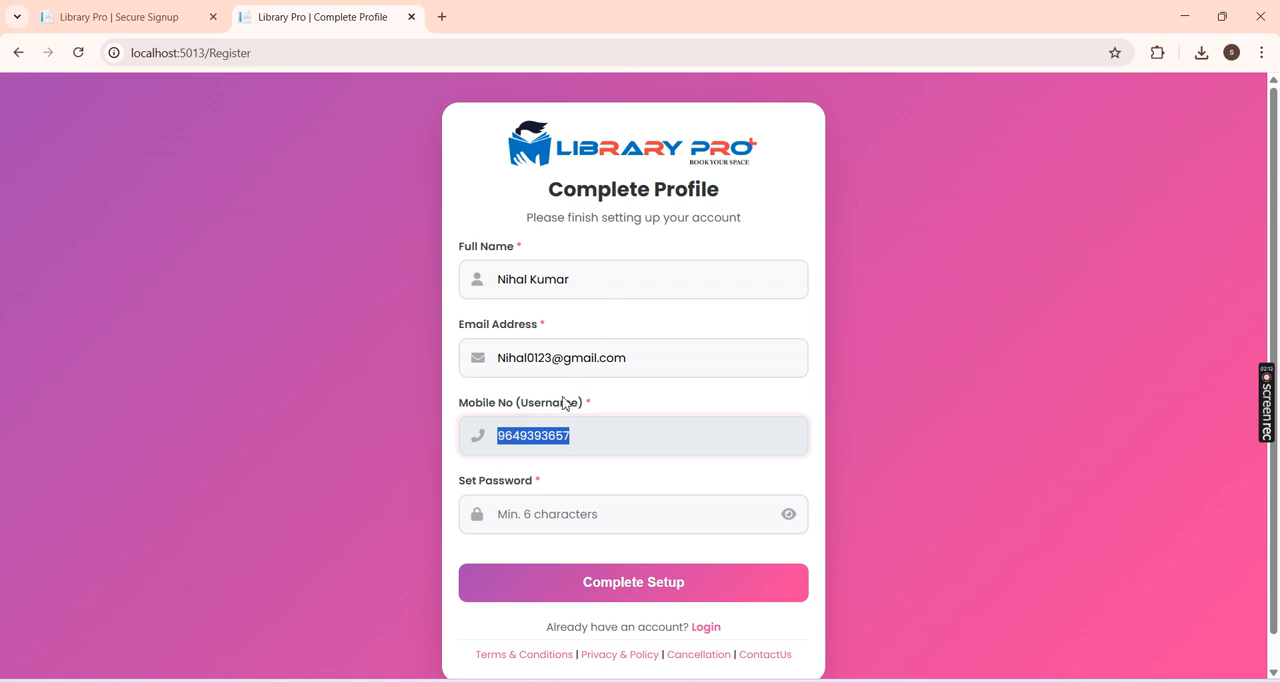
Step: Set the account password, complete the profile setup and acknowledge the registration message
{"action": "left_click", "coordinate": [566, 404]}
{"action": "left_click", "coordinate": [569, 514]}
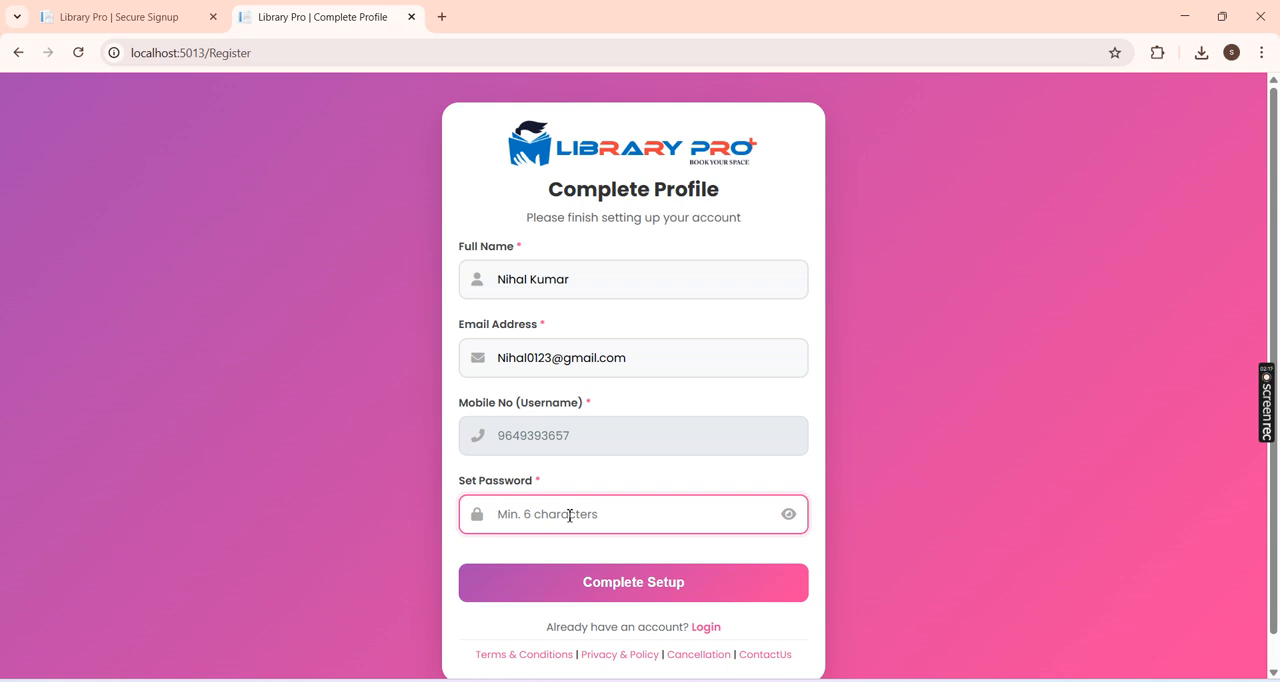
{"action": "type", "text": "•"}
{"action": "left_click", "coordinate": [645, 578]}
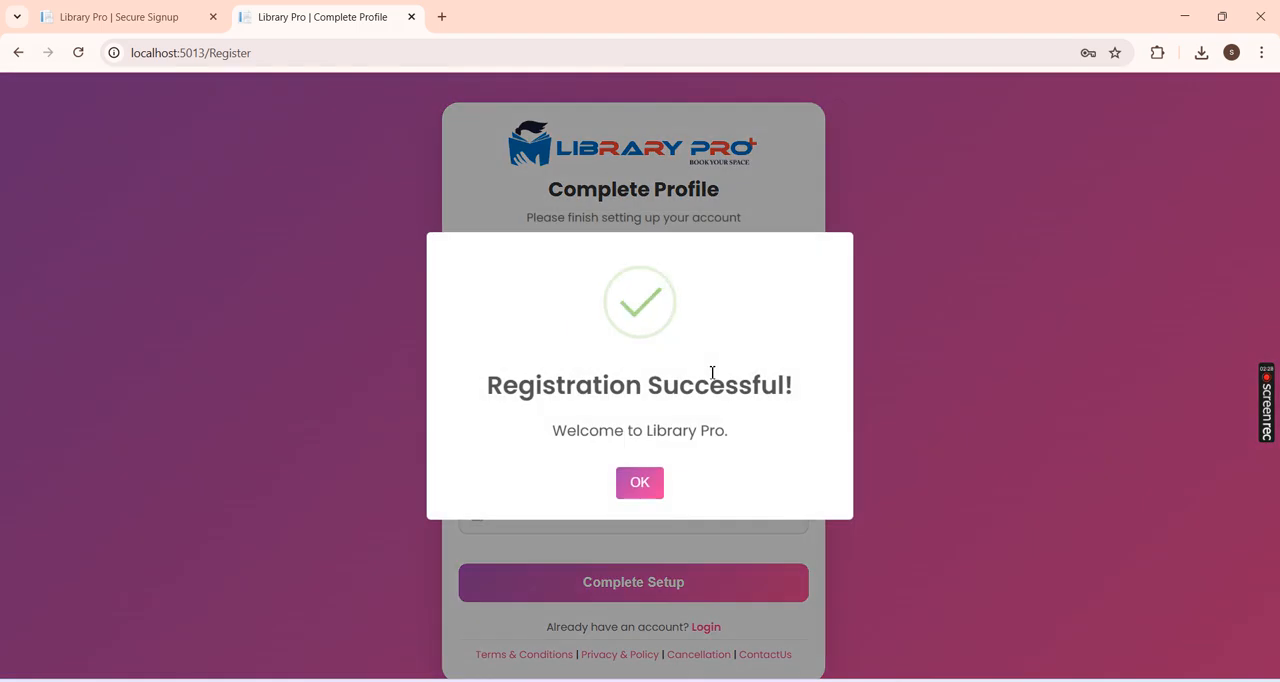
{"action": "left_click", "coordinate": [652, 482]}
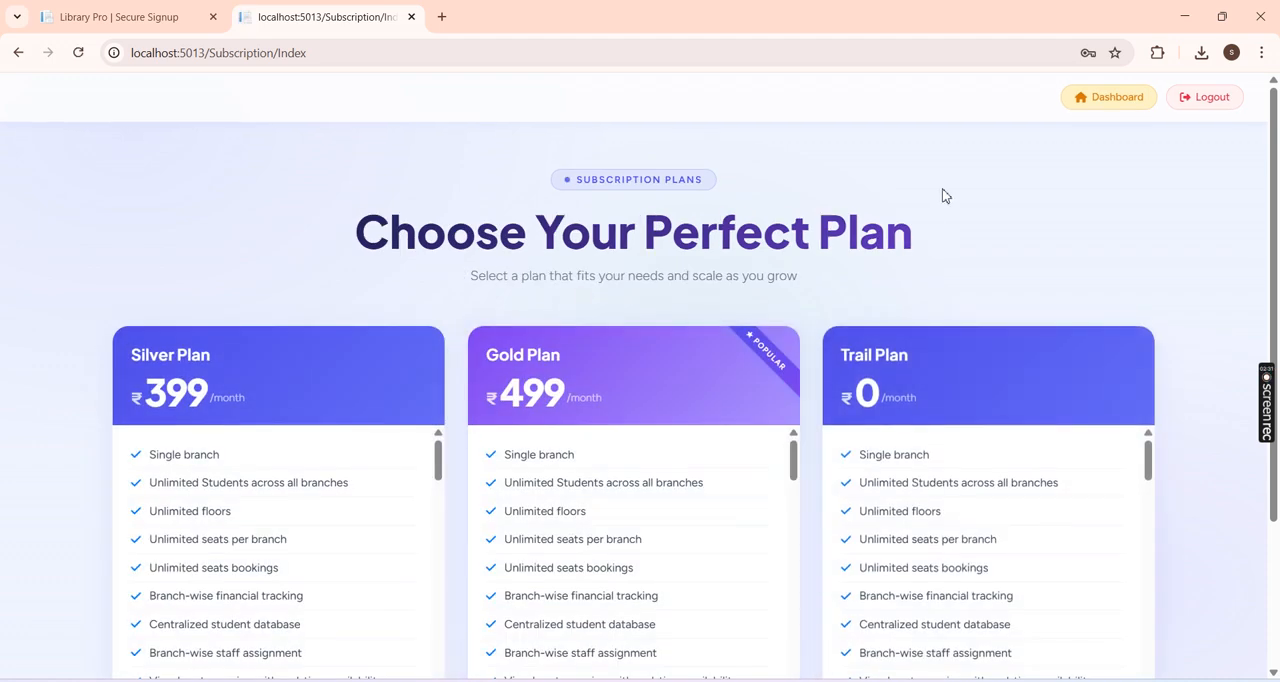
Step: Examine the Silver, Gold and Trail plans offered on the subscription page
{"action": "left_click_drag", "start_coordinate": [1277, 150], "coordinate": [1277, 246]}
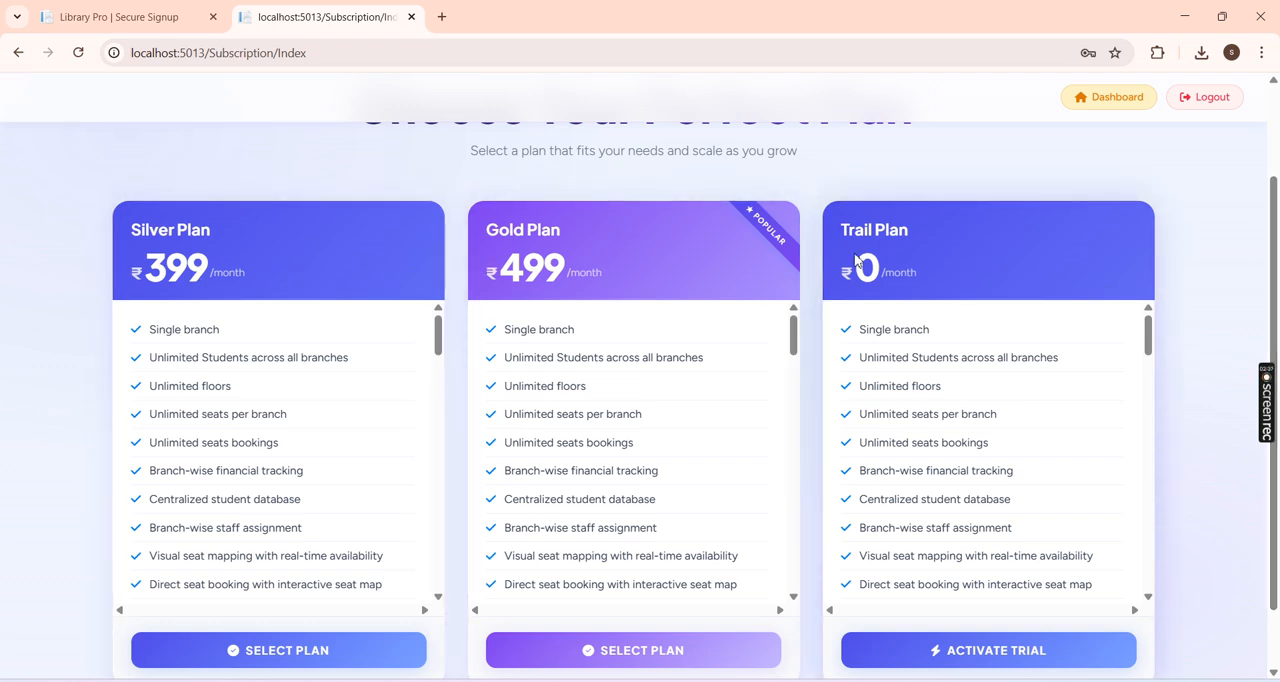
{"action": "left_click_drag", "start_coordinate": [437, 334], "coordinate": [417, 314]}
{"action": "scroll", "coordinate": [724, 290], "scroll_direction": "up", "scroll_amount": 1}
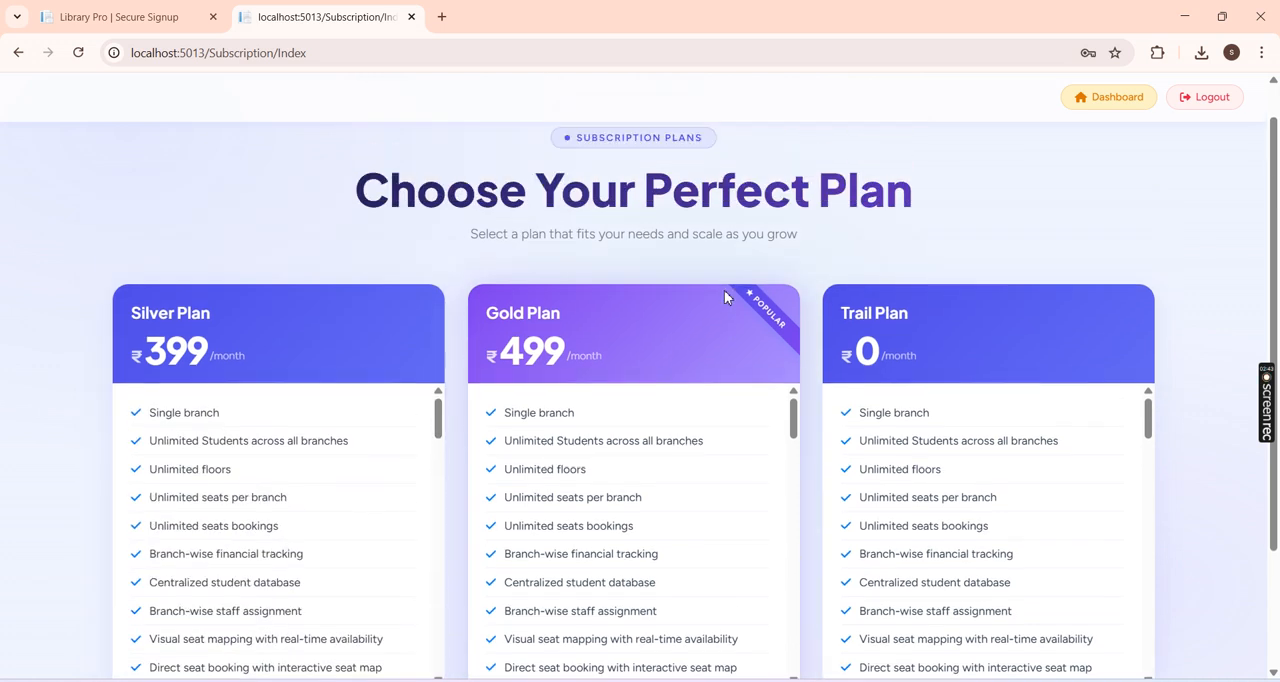
Step: Activate the free Trail Plan from the subscription page and confirm the activation
{"action": "left_click_drag", "start_coordinate": [1274, 195], "coordinate": [1279, 285]}
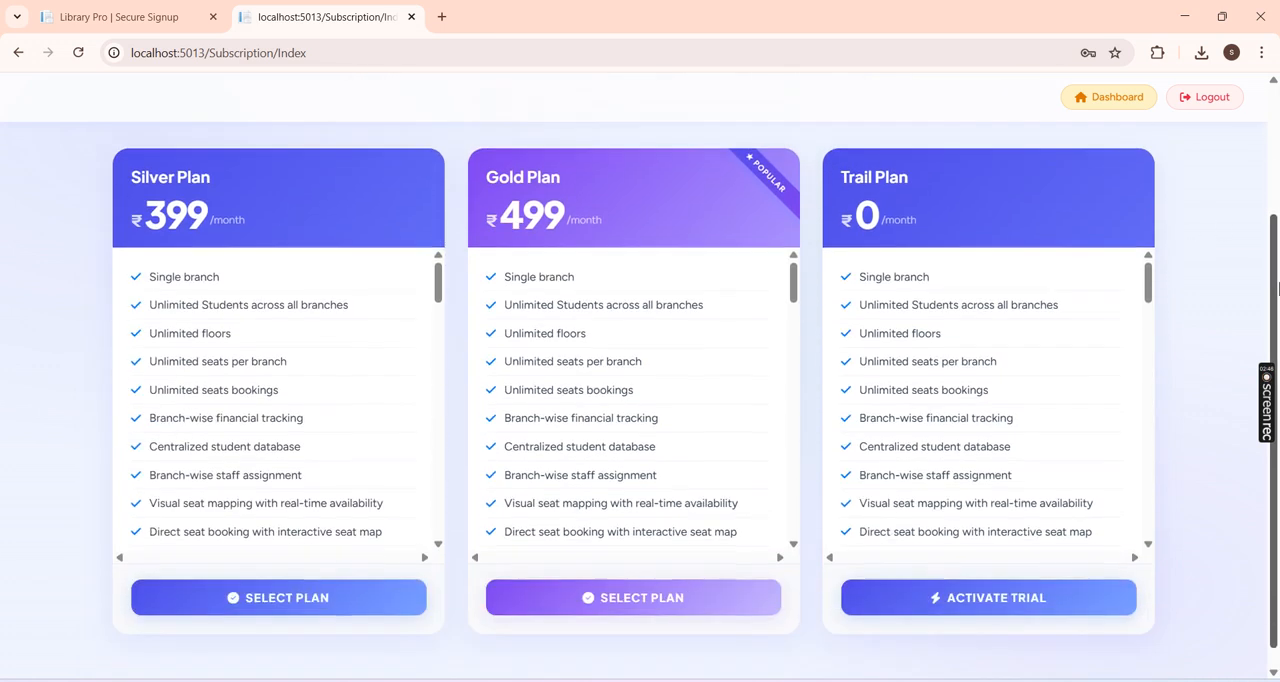
{"action": "left_click", "coordinate": [988, 600]}
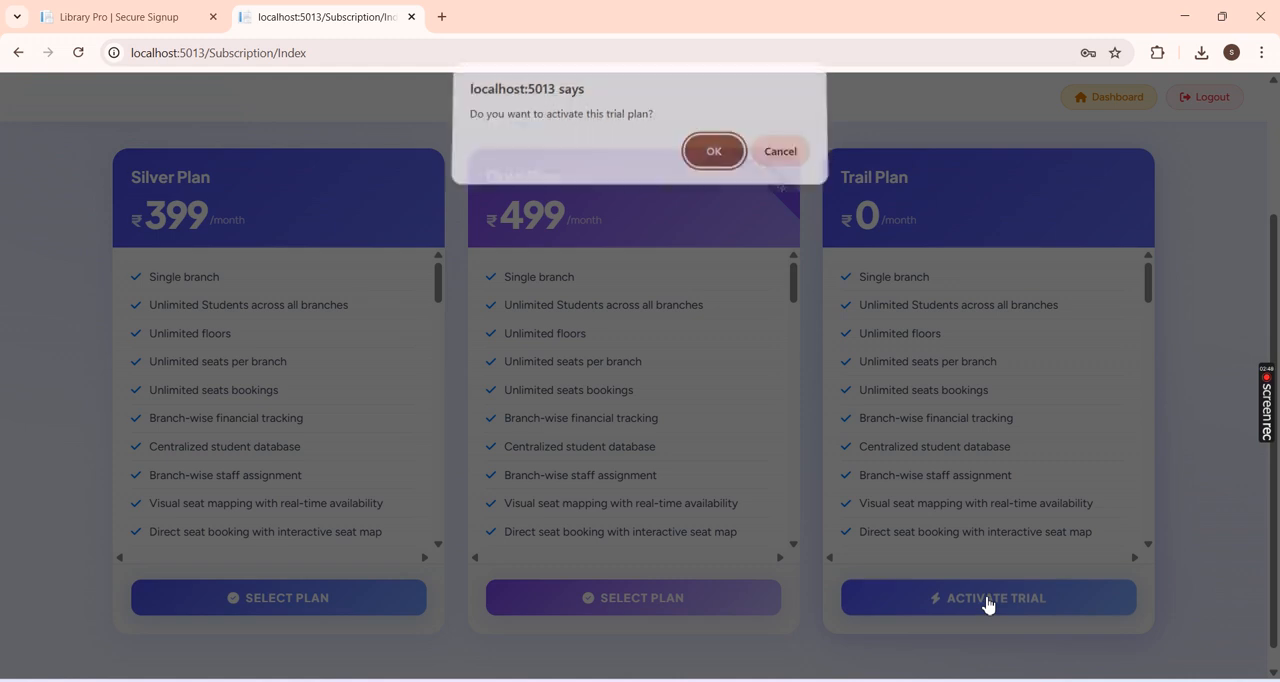
{"action": "left_click", "coordinate": [713, 160]}
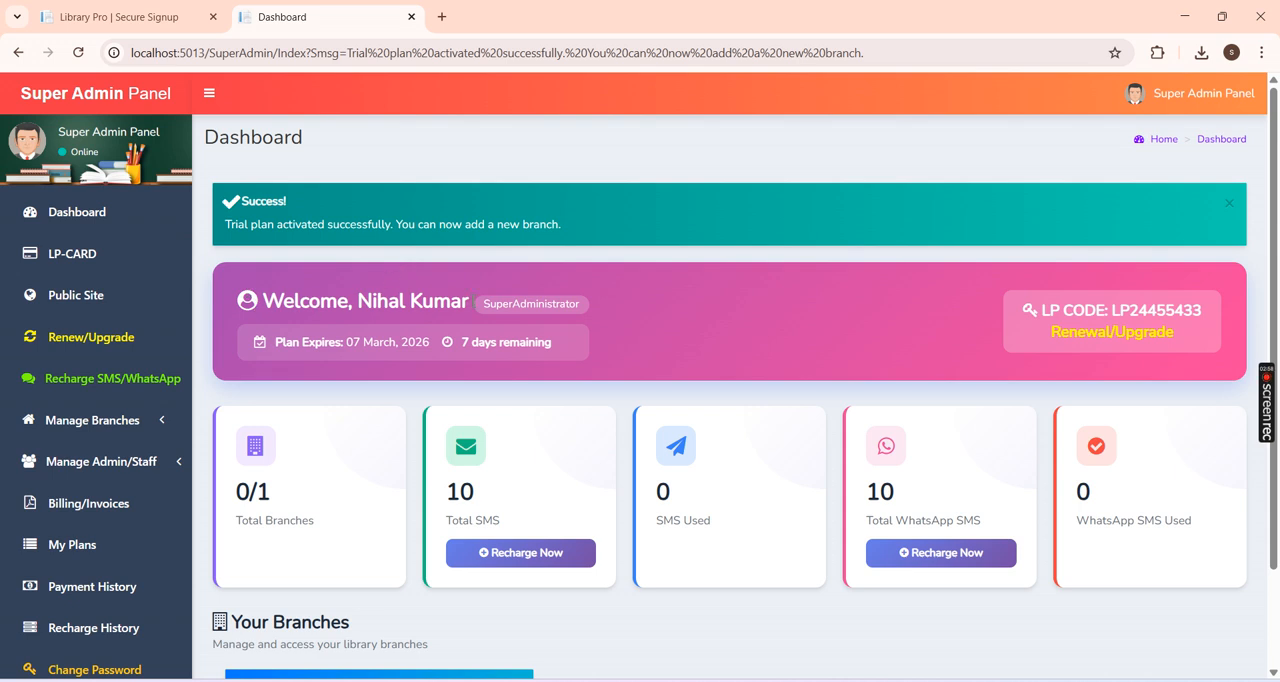
Step: Examine the Super Admin dashboard's plan expiry, LP code, usage cards and branches section, and dismiss the plan activation message
{"action": "left_click_drag", "start_coordinate": [447, 339], "coordinate": [538, 342]}
{"action": "scroll", "coordinate": [777, 311], "scroll_direction": "down", "scroll_amount": 1}
{"action": "left_click_drag", "start_coordinate": [1110, 227], "coordinate": [1194, 227]}
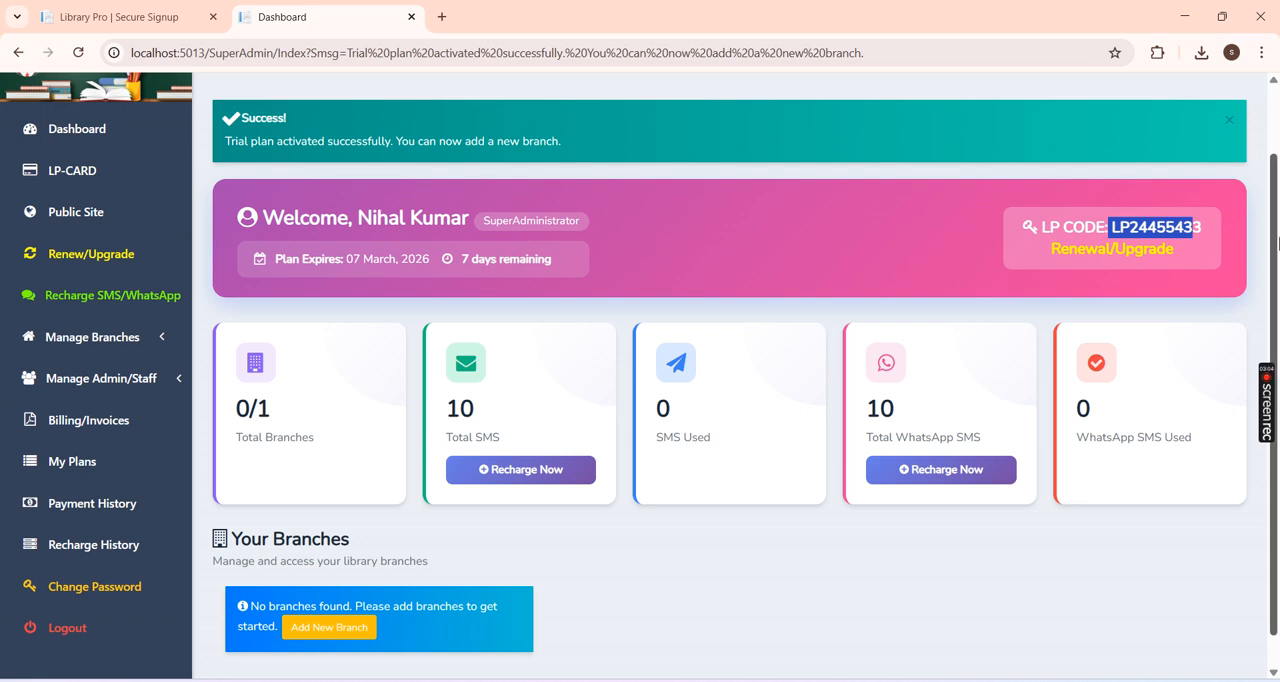
{"action": "scroll", "coordinate": [1276, 268], "scroll_direction": "down", "scroll_amount": 1}
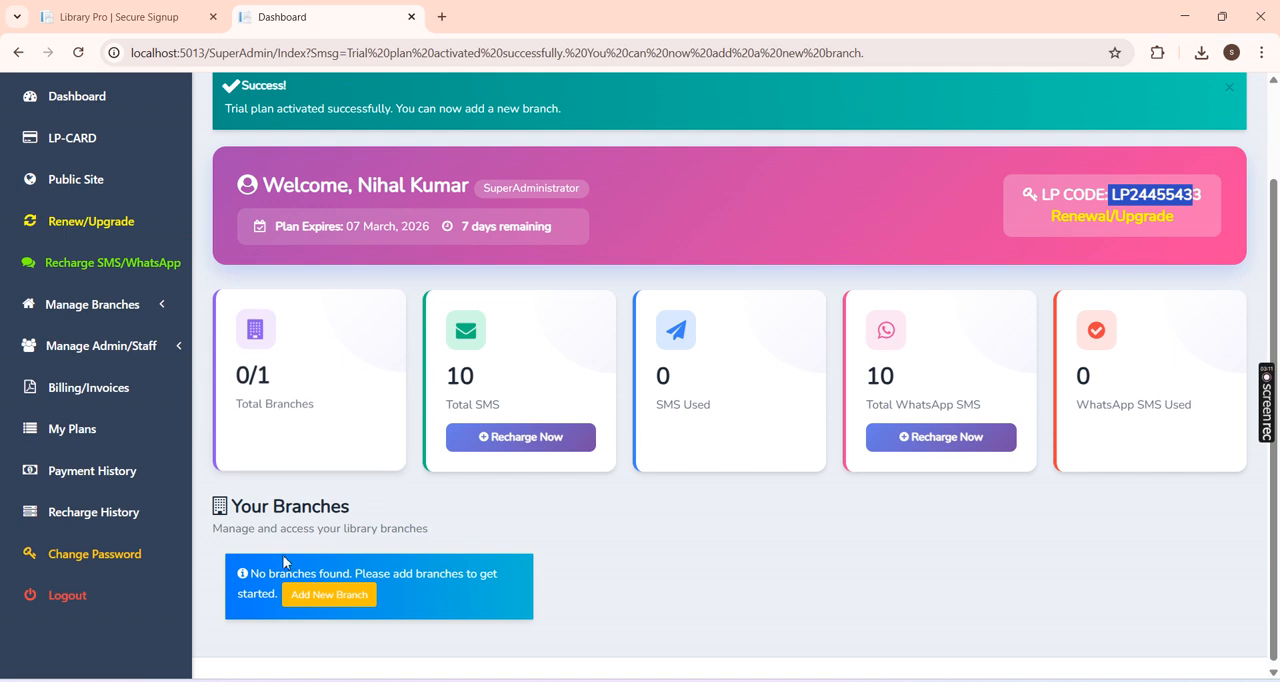
{"action": "scroll", "coordinate": [537, 480], "scroll_direction": "up", "scroll_amount": 2}
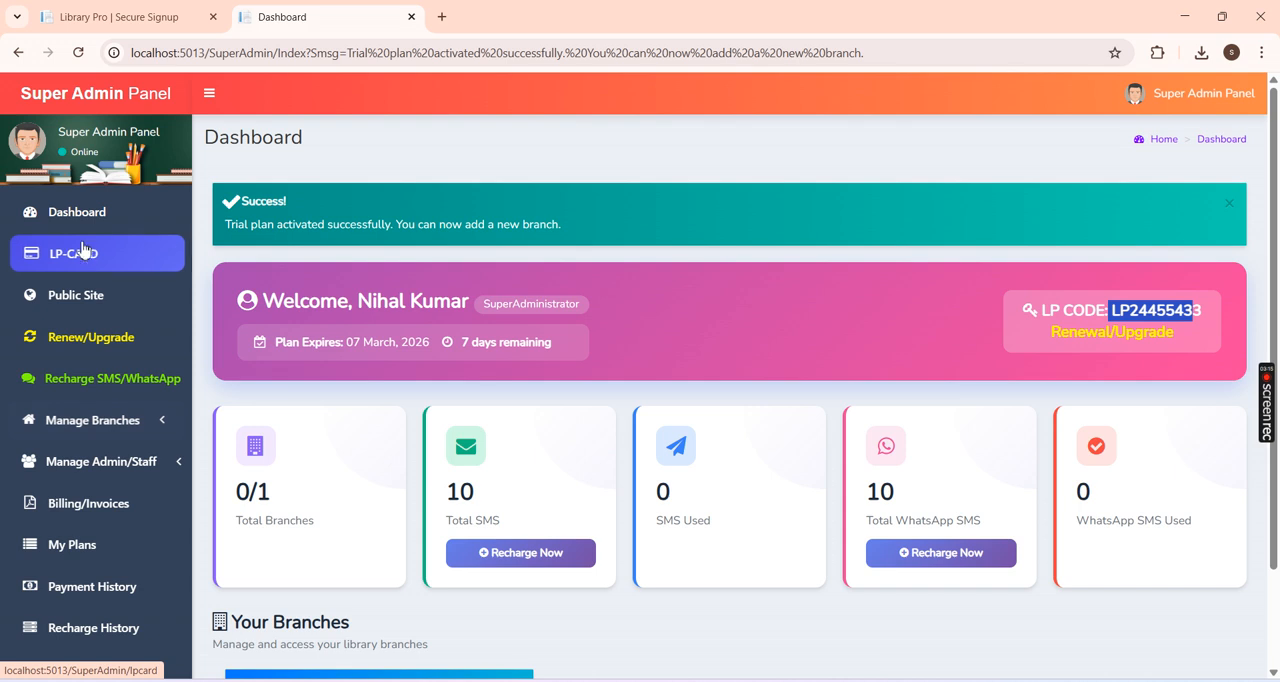
{"action": "left_click_drag", "start_coordinate": [1277, 175], "coordinate": [1278, 211]}
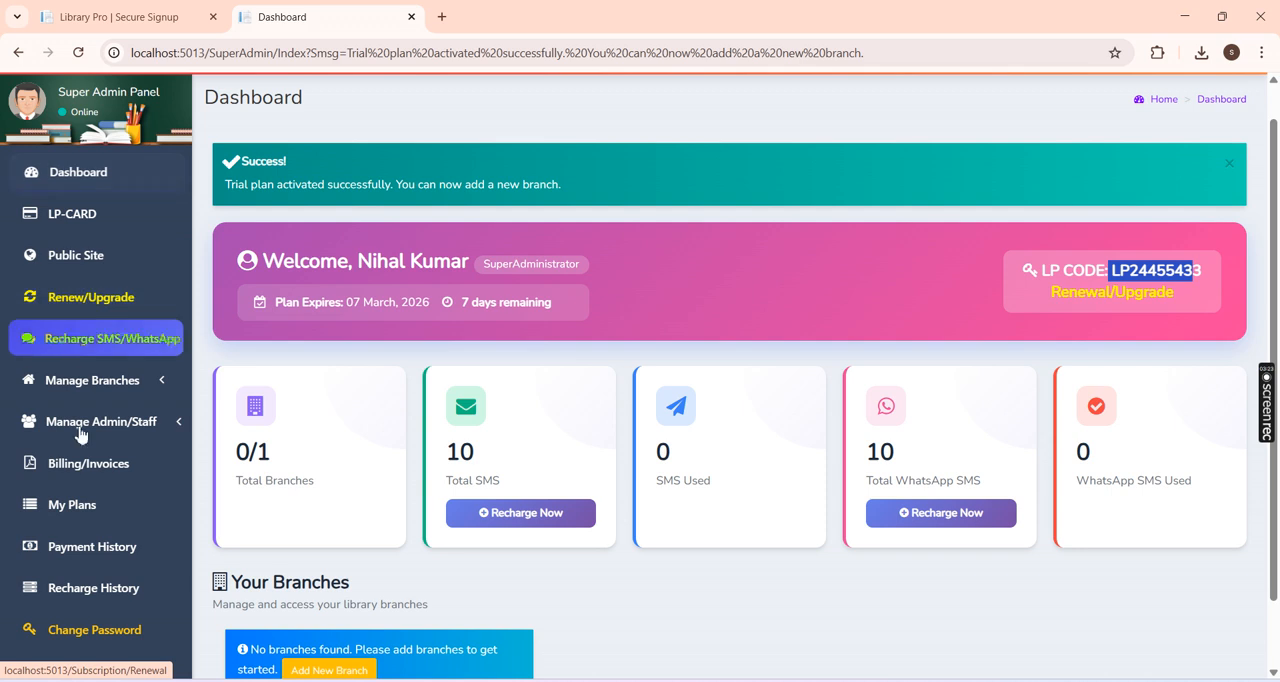
{"action": "left_click_drag", "start_coordinate": [1278, 256], "coordinate": [1278, 180]}
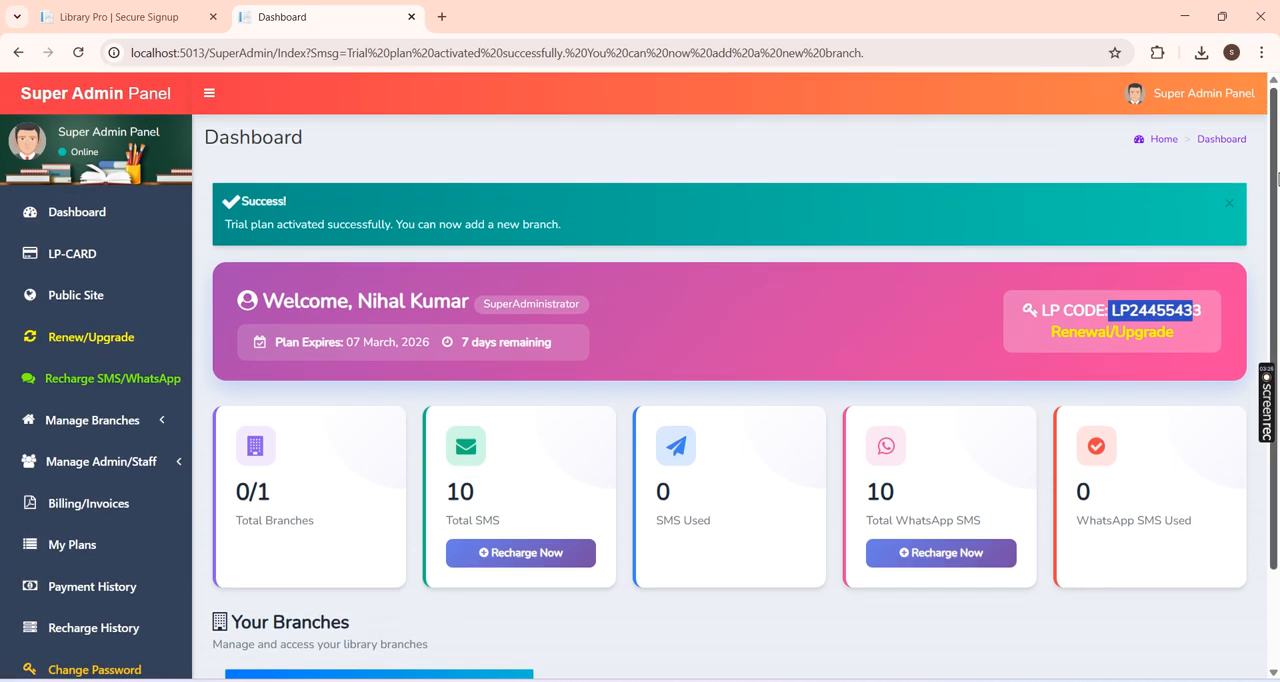
{"action": "left_click", "coordinate": [1229, 204]}
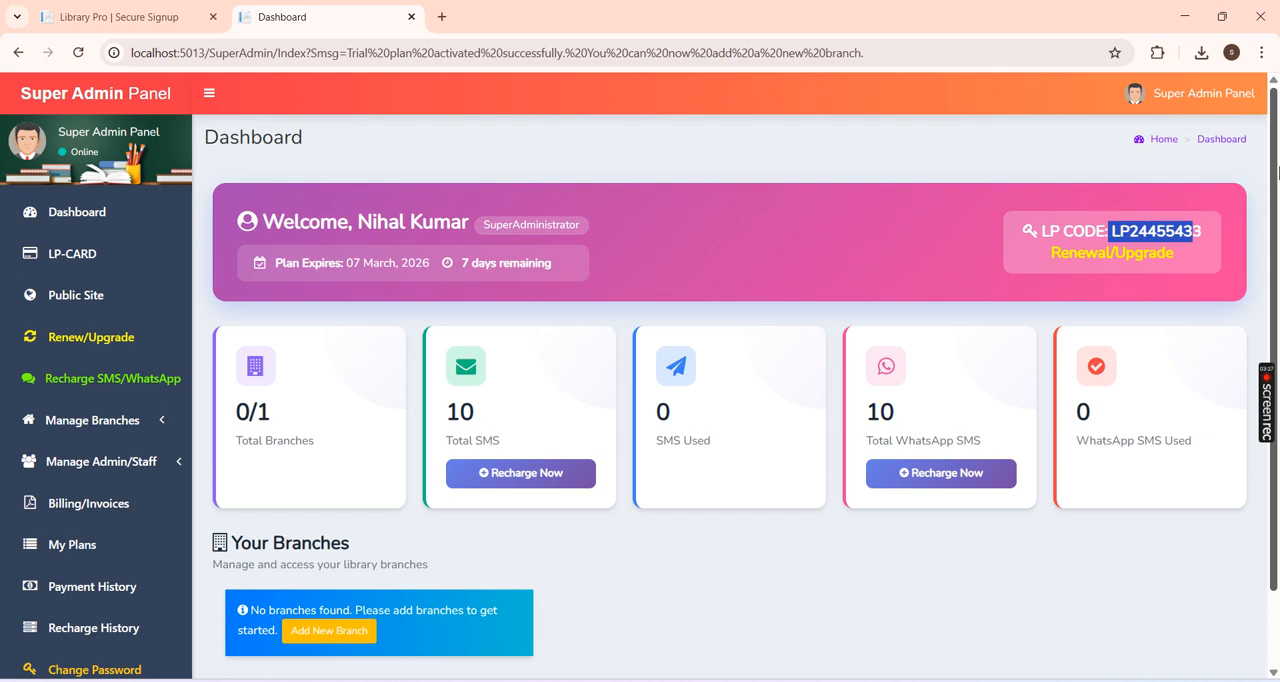
{"action": "left_click_drag", "start_coordinate": [1277, 173], "coordinate": [1277, 201]}
{"action": "left_click", "coordinate": [701, 522]}
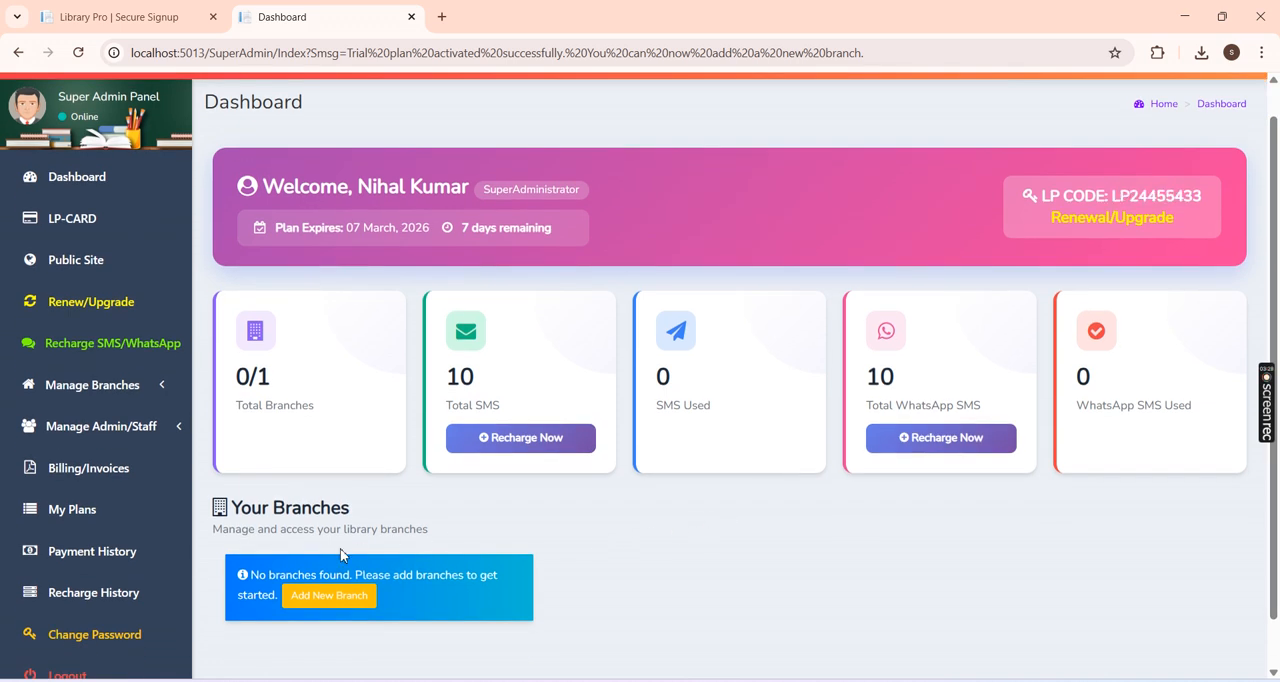
Step: Start adding a new branch with the branch name Main Branch and the library name Indian Library
{"action": "left_click", "coordinate": [158, 392]}
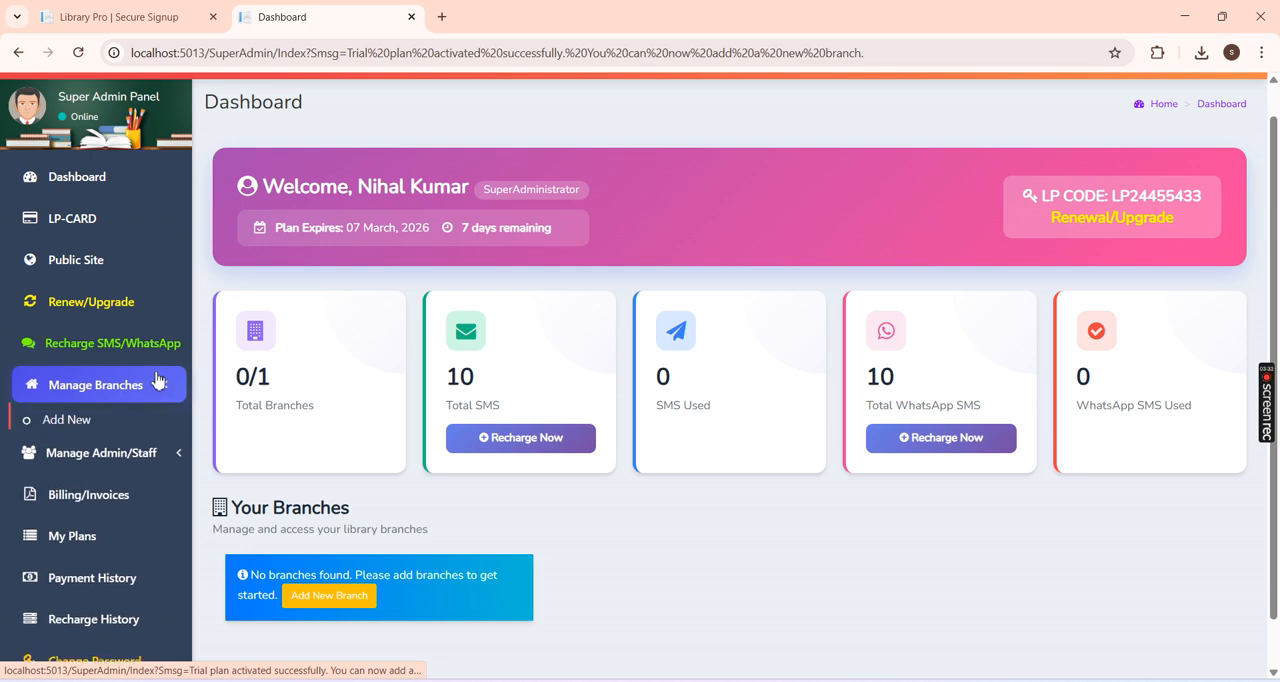
{"action": "left_click", "coordinate": [107, 430]}
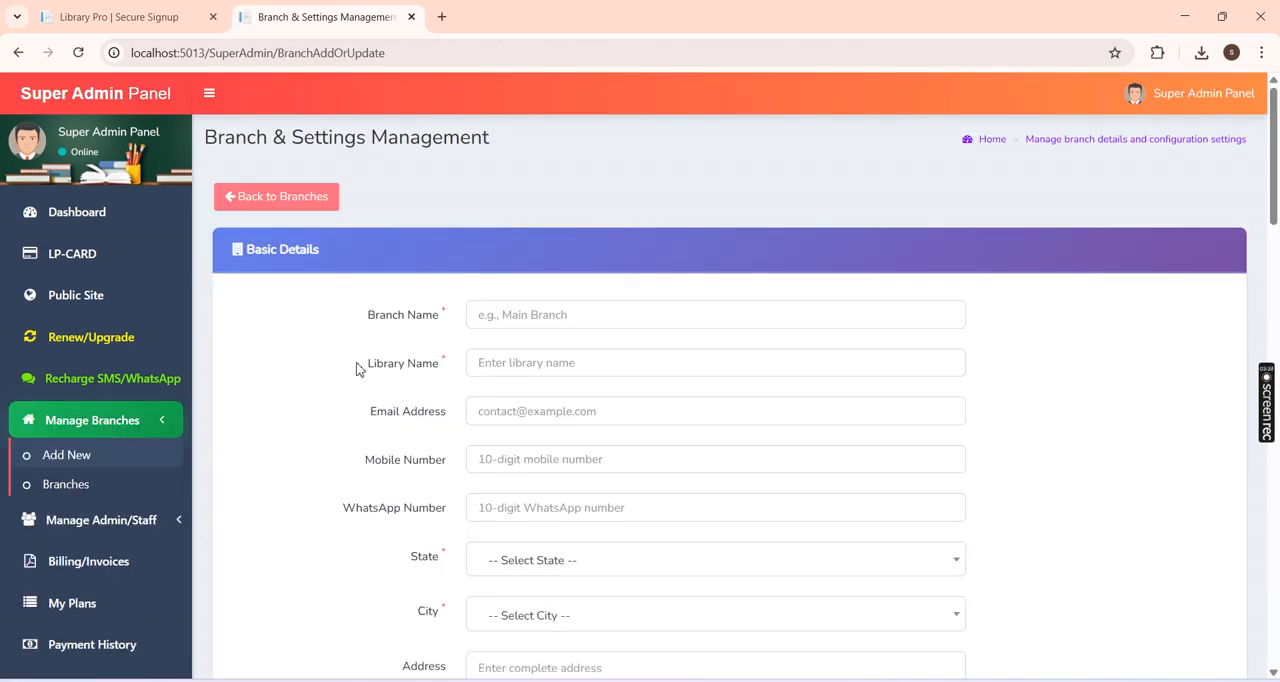
{"action": "left_click_drag", "start_coordinate": [1274, 188], "coordinate": [1275, 213]}
{"action": "left_click", "coordinate": [620, 195]}
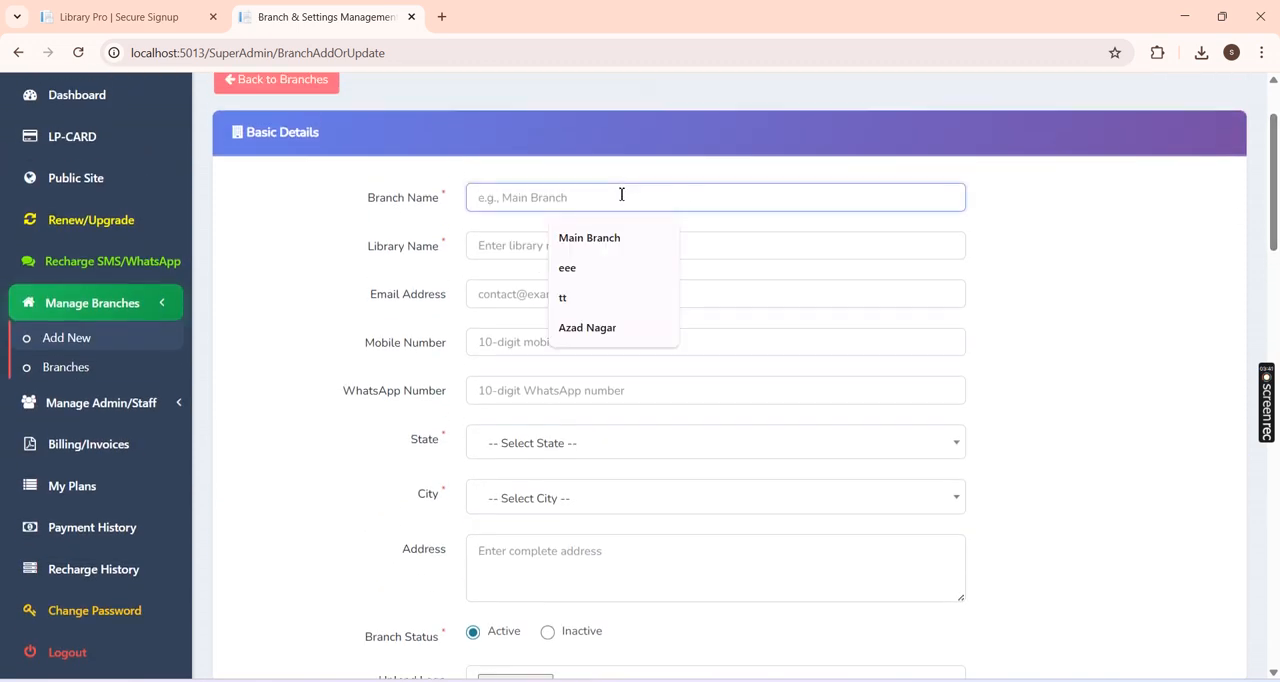
{"action": "type", "text": "Main Branch"}
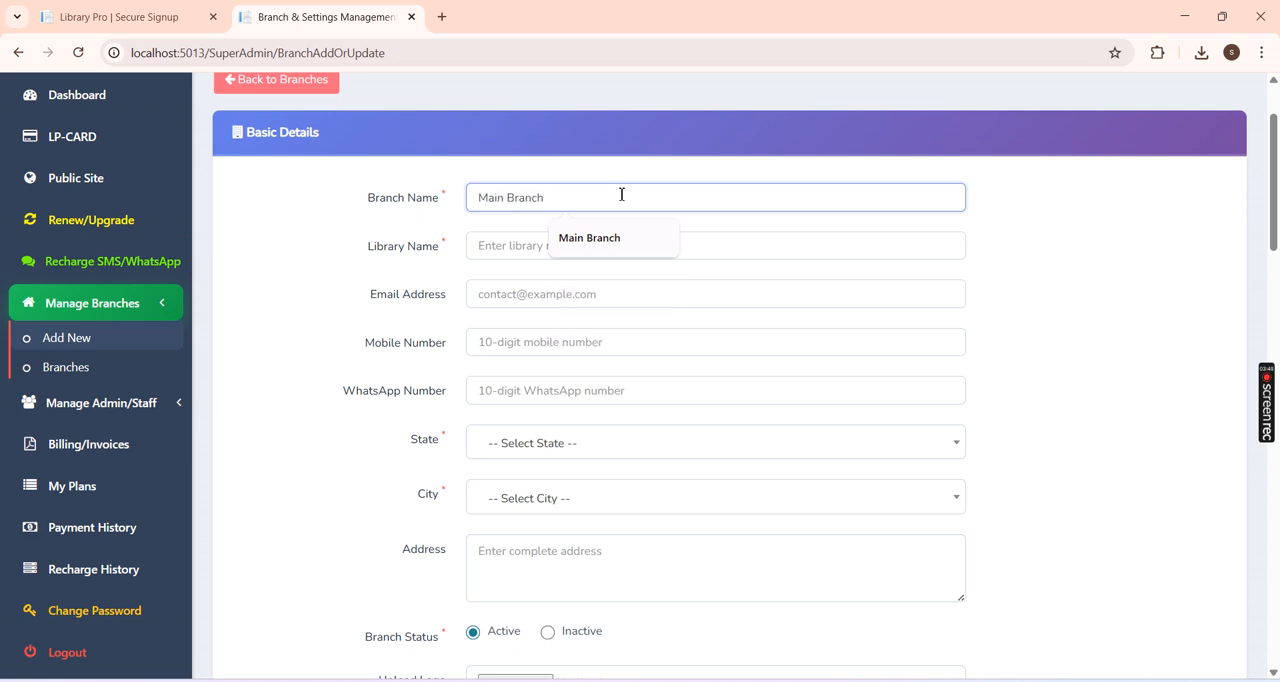
{"action": "left_click_drag", "start_coordinate": [1277, 184], "coordinate": [1279, 175]}
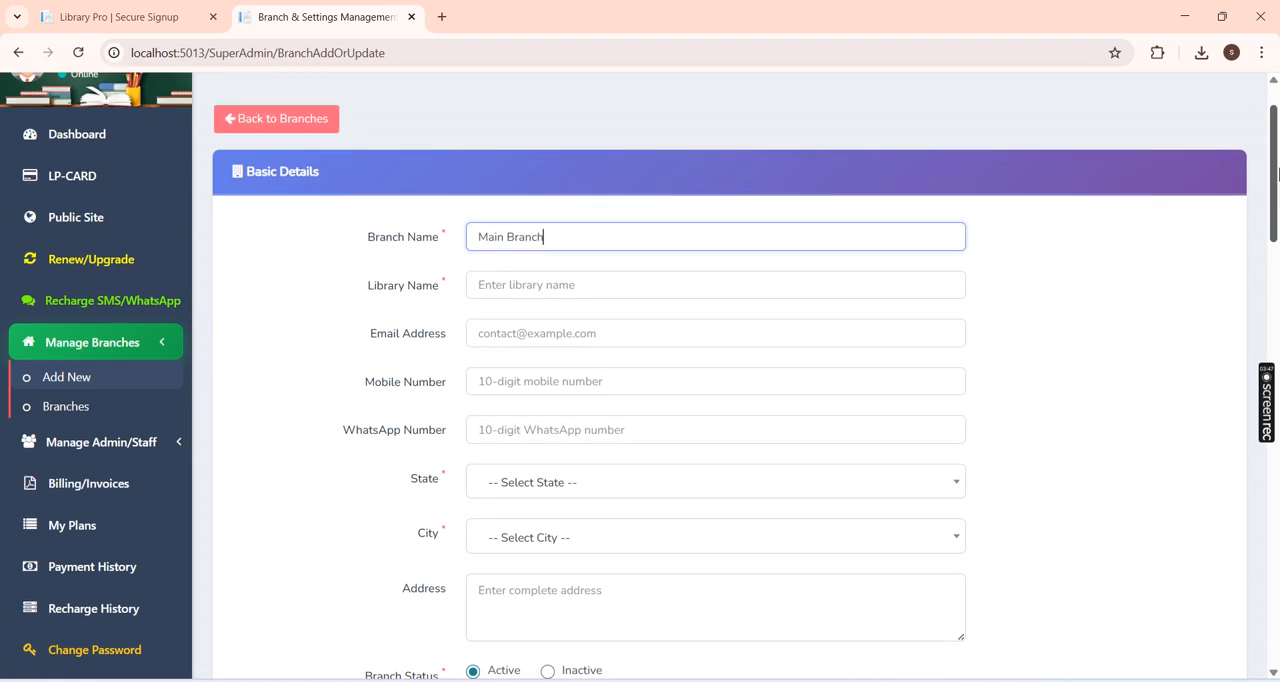
{"action": "left_click", "coordinate": [516, 296]}
{"action": "type", "text": "Indian Library"}
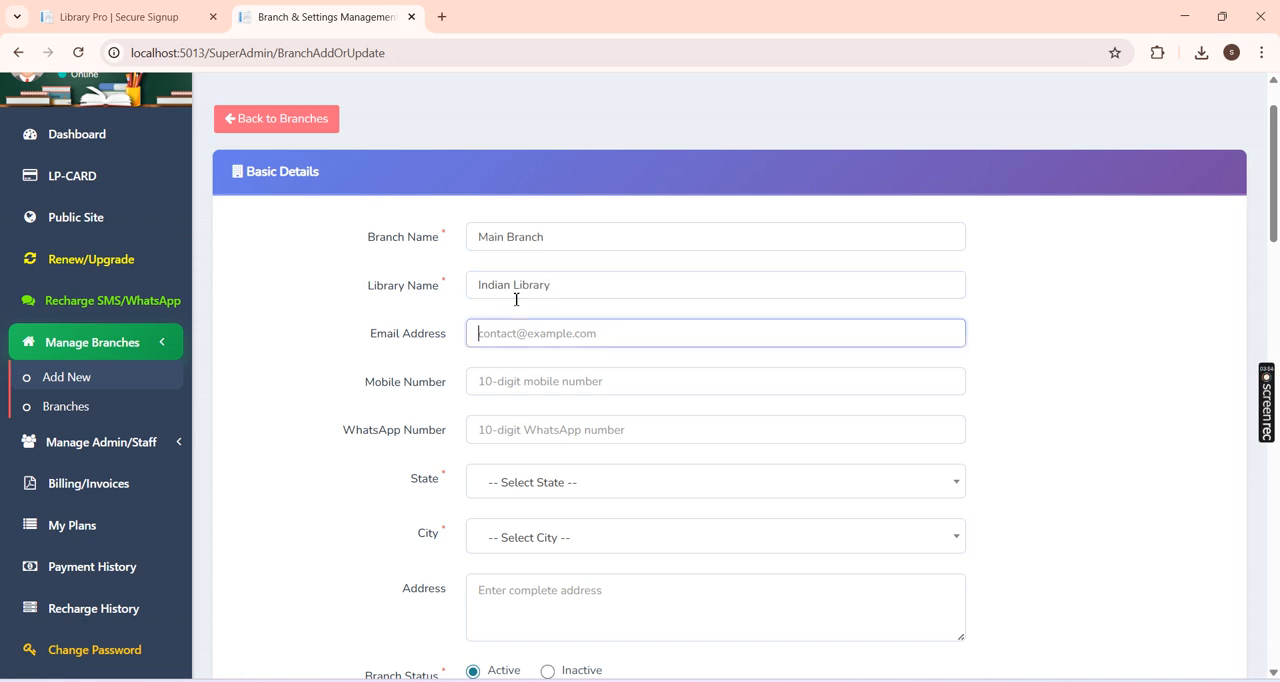
Step: Fill in the branch's email address and mobile number, and reuse the mobile number as the WhatsApp number
{"action": "type", "text": "india"}
{"action": "type", "text": "nlibrary"}
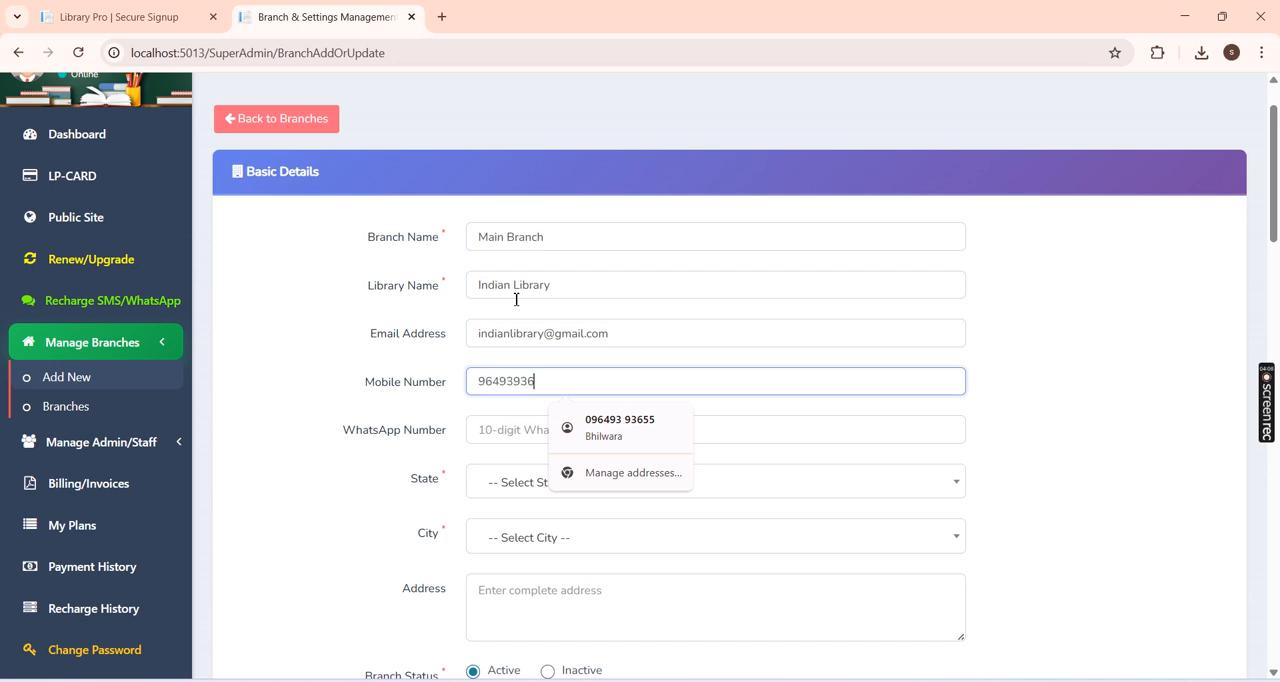
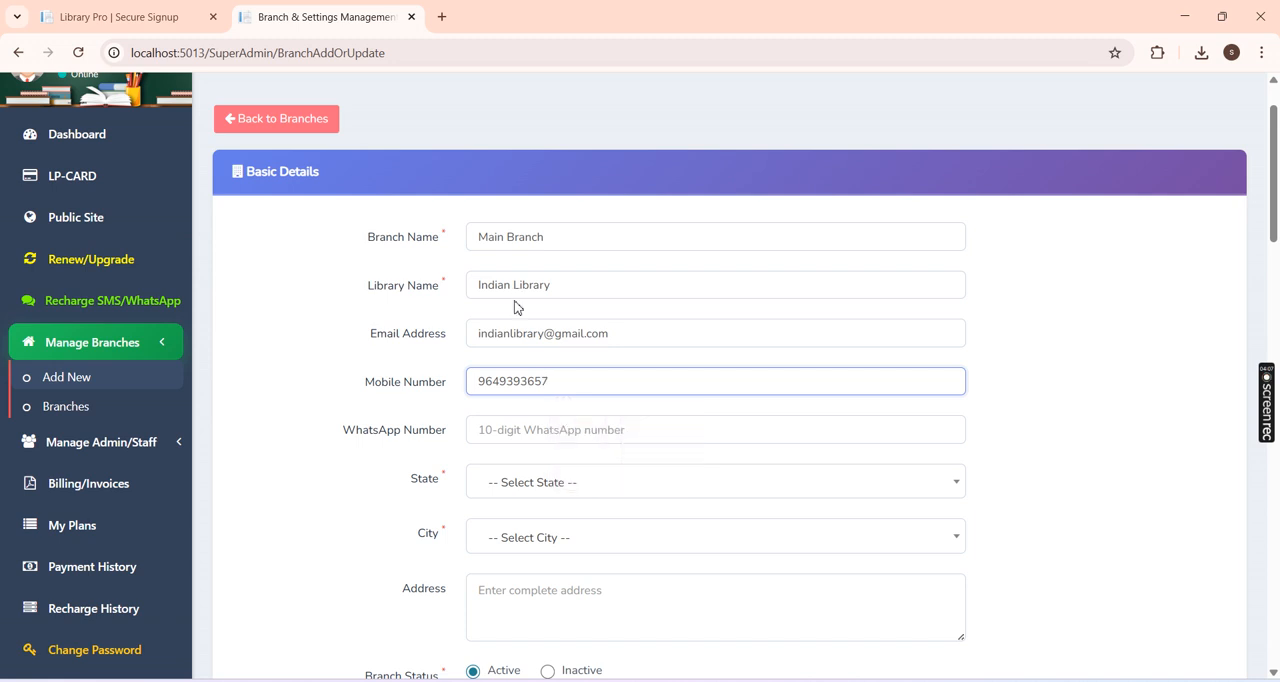
{"action": "double_click", "coordinate": [548, 381]}
{"action": "key", "text": "ctrl+c"}
{"action": "left_click", "coordinate": [554, 431]}
{"action": "key", "text": "ctrl+v"}
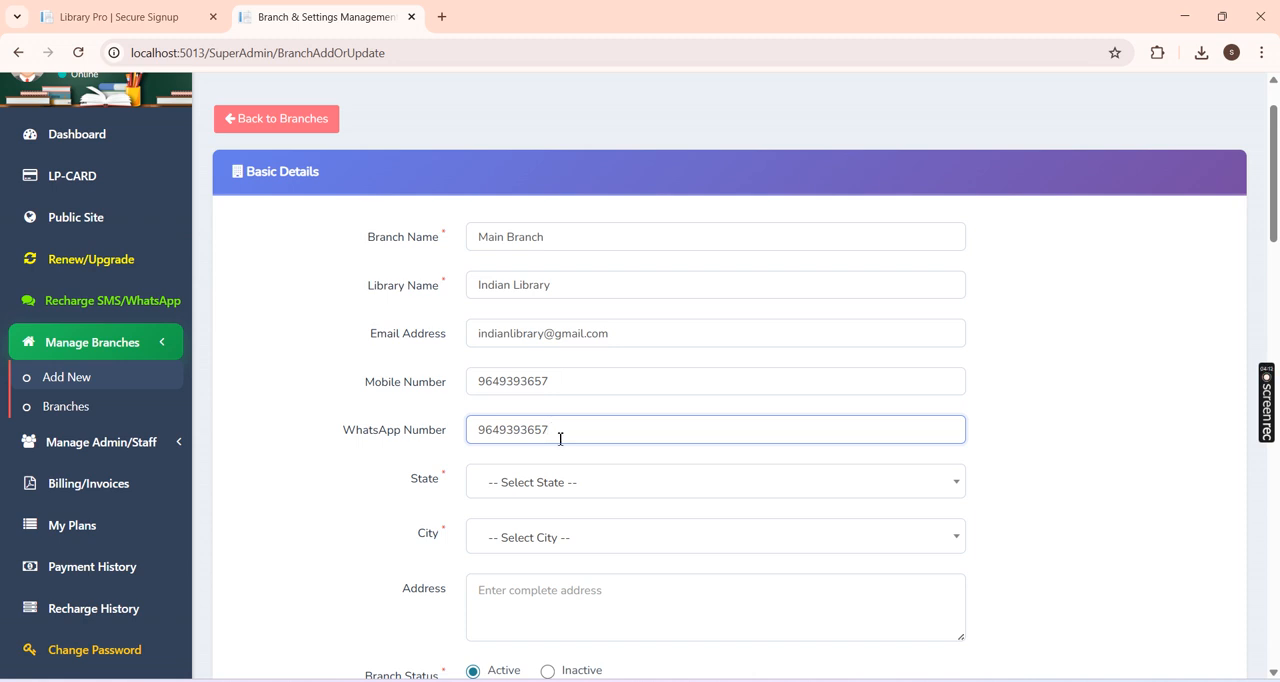
Step: Set the branch's state to Rajasthan and its city to Bhilwara
{"action": "scroll", "coordinate": [1108, 262], "scroll_direction": "down", "scroll_amount": 1}
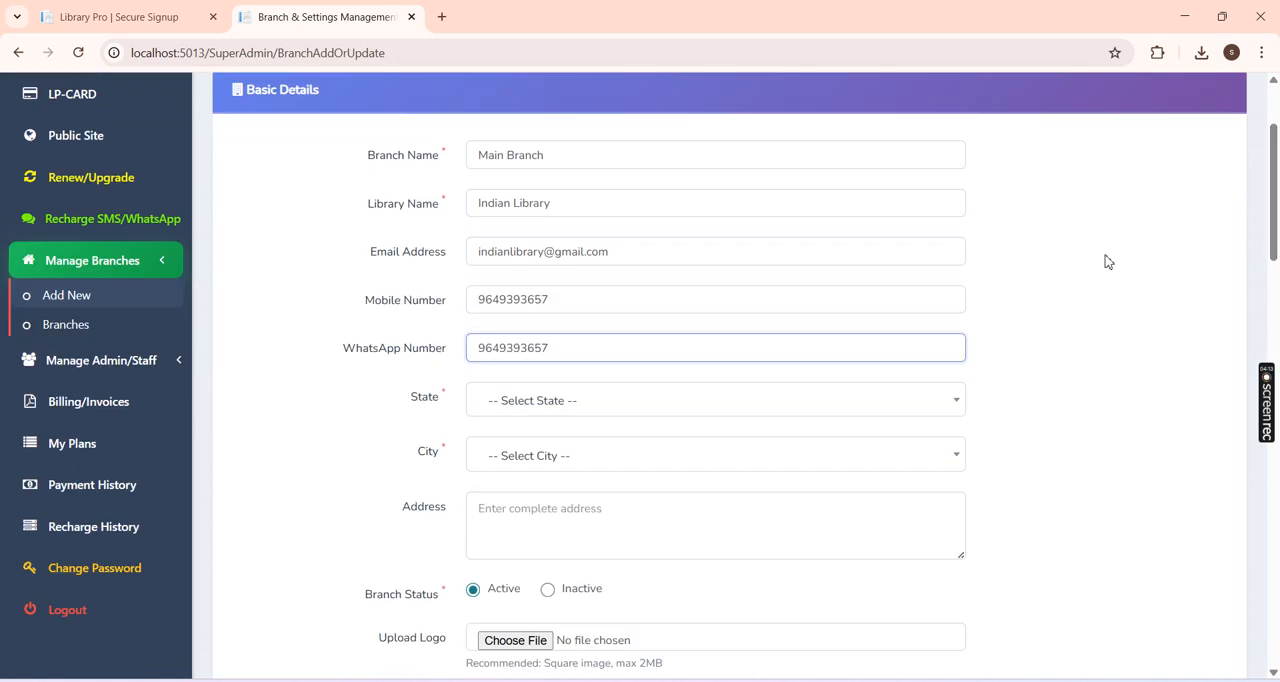
{"action": "left_click", "coordinate": [516, 403]}
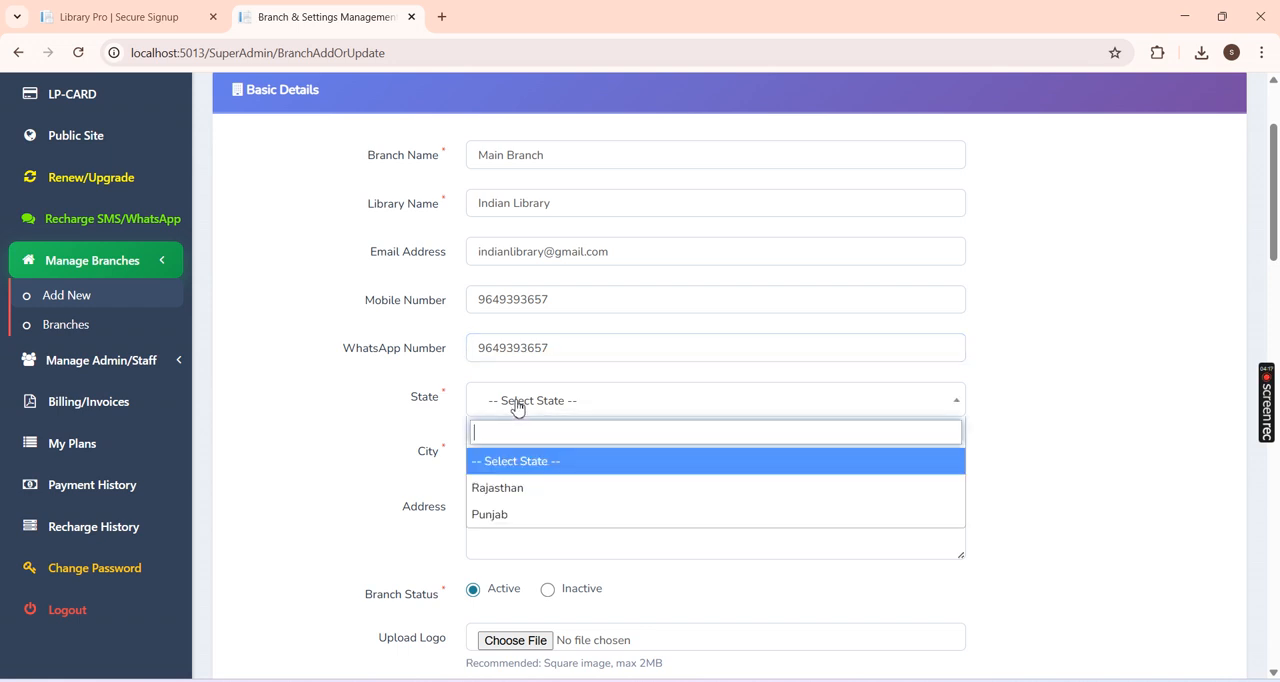
{"action": "left_click", "coordinate": [510, 487]}
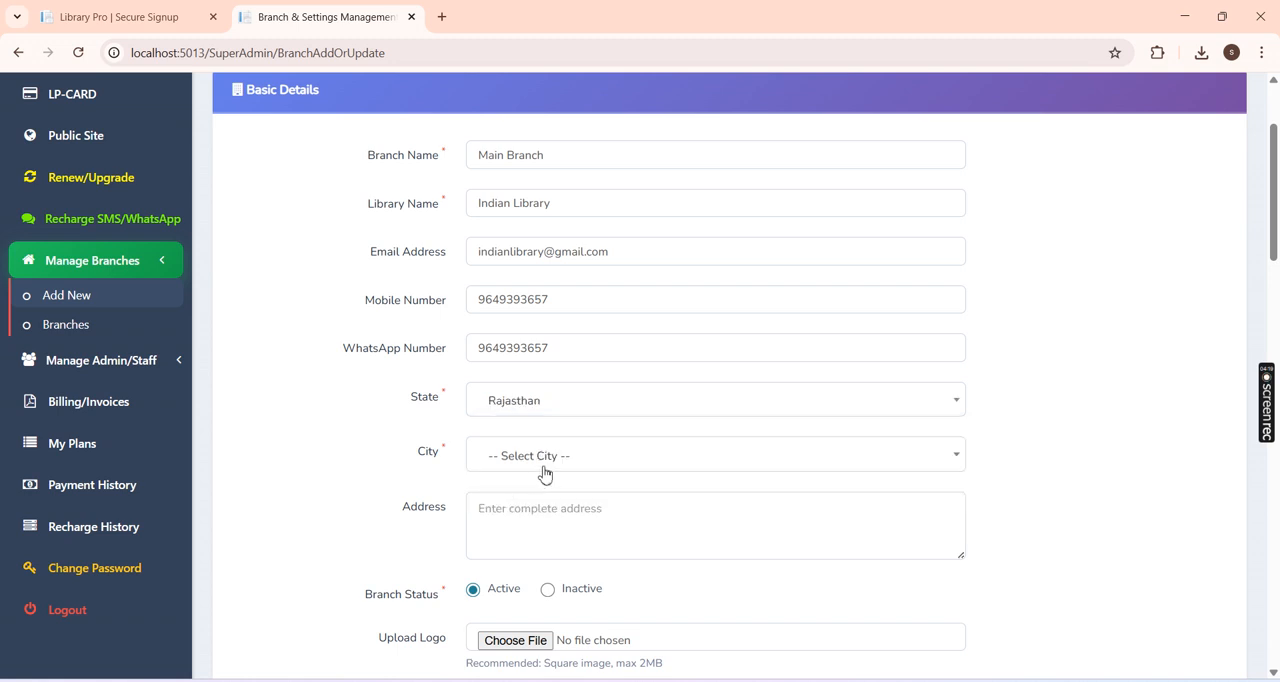
{"action": "left_click", "coordinate": [548, 468]}
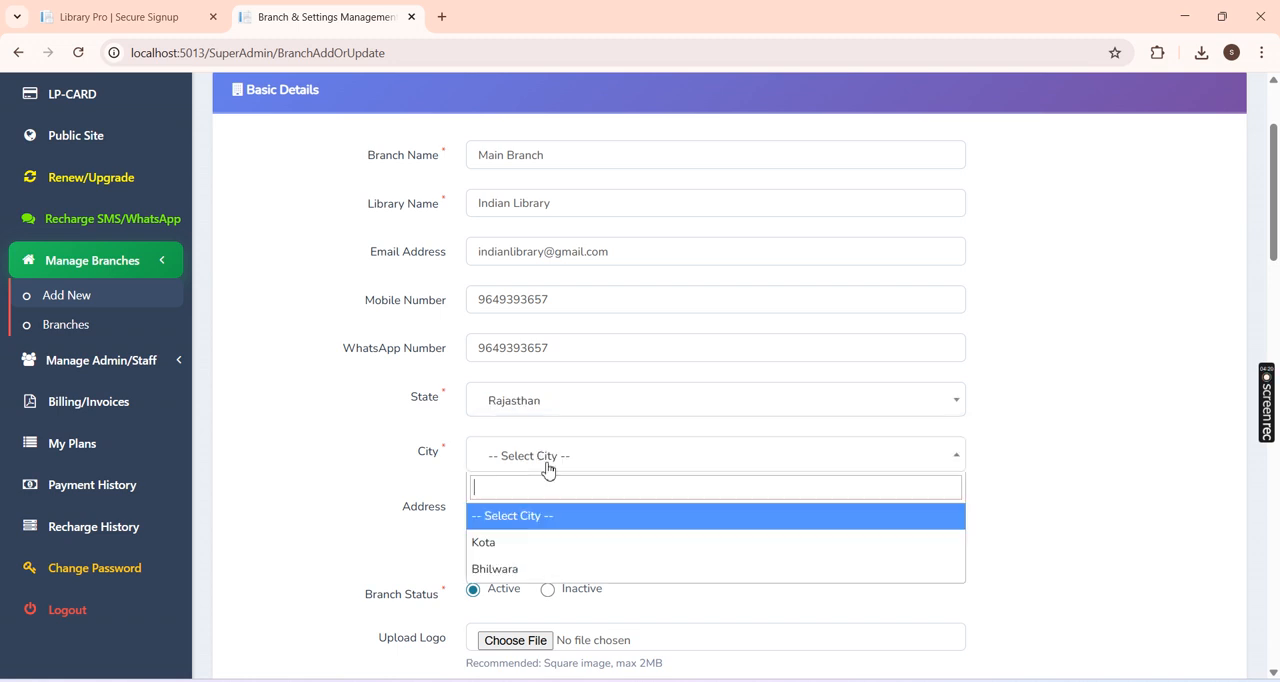
{"action": "left_click", "coordinate": [522, 566]}
Step: Fill in the branch's complete address in the basic details
{"action": "scroll", "coordinate": [528, 560], "scroll_direction": "down", "scroll_amount": 3}
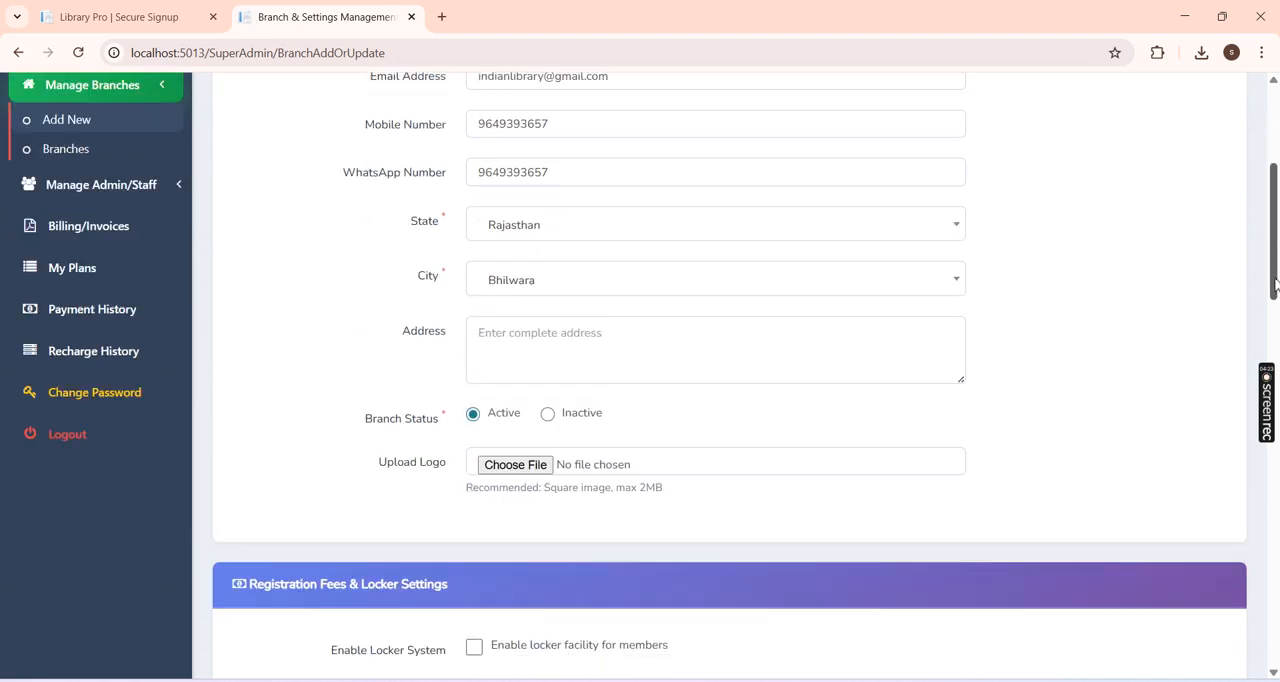
{"action": "left_click", "coordinate": [598, 311]}
{"action": "type", "text": "Azad Nagar, Bhilwara"}
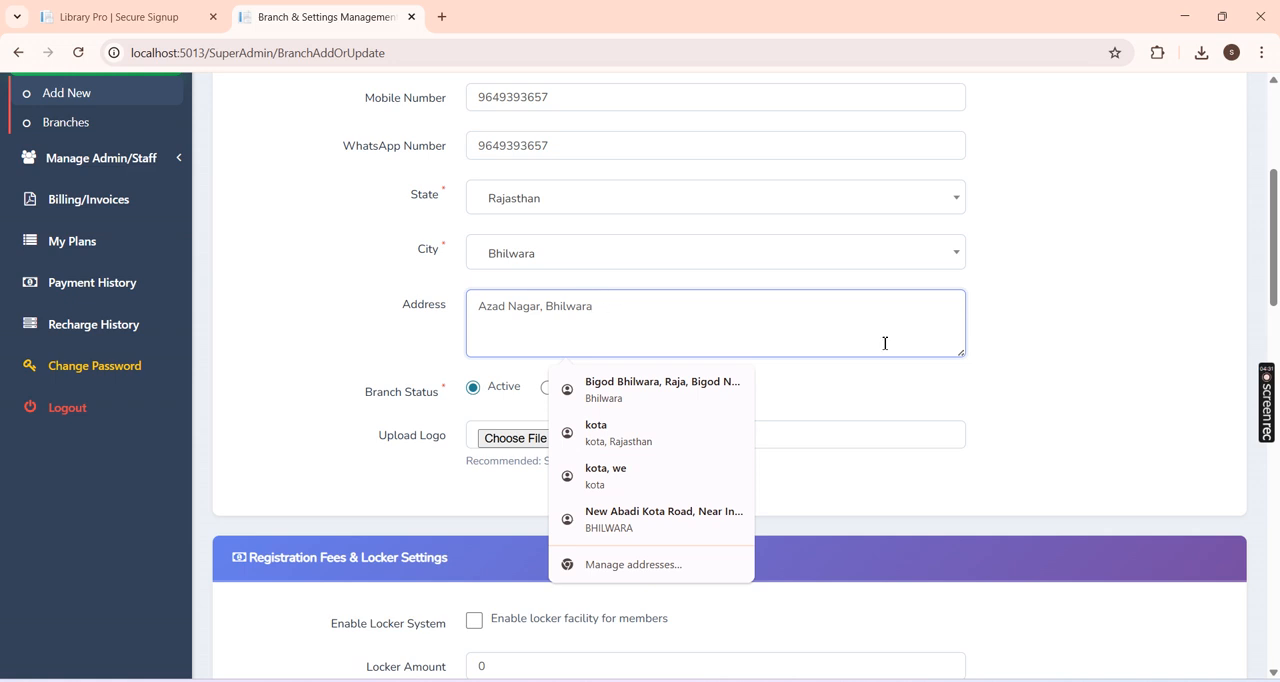
{"action": "left_click", "coordinate": [1000, 364]}
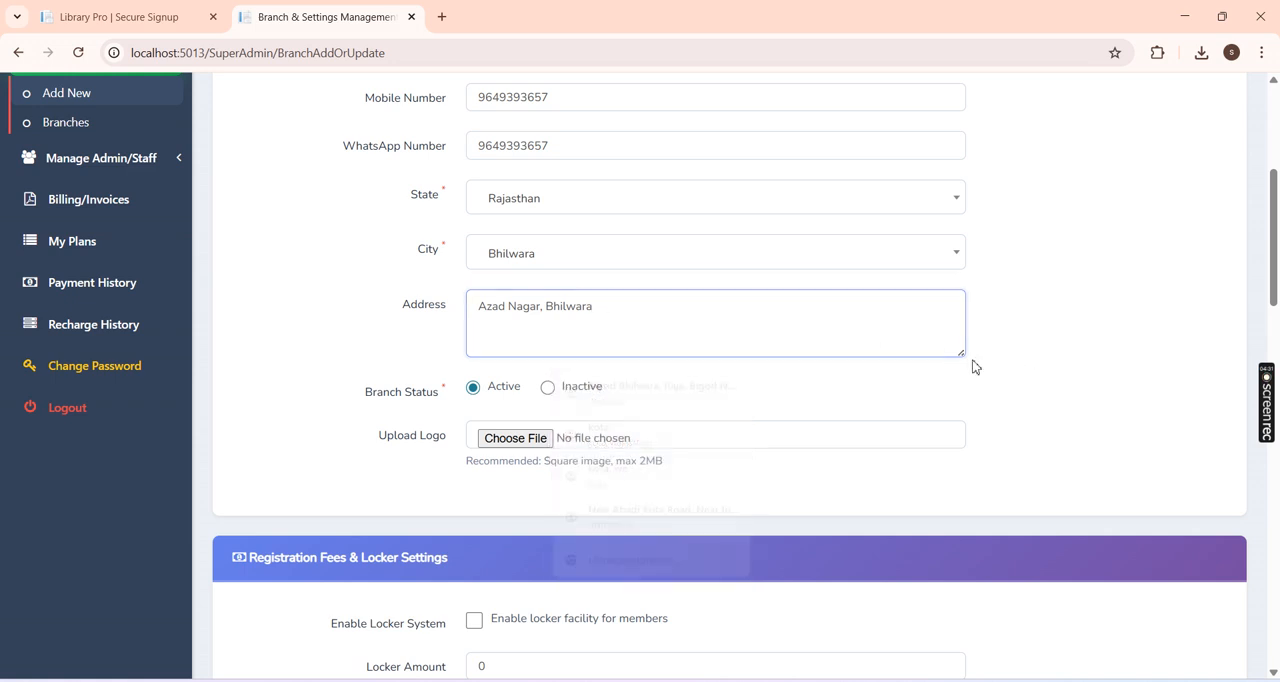
Step: Choose library logo.png from the demo video folder on the Desktop as the branch logo
{"action": "left_click", "coordinate": [515, 438]}
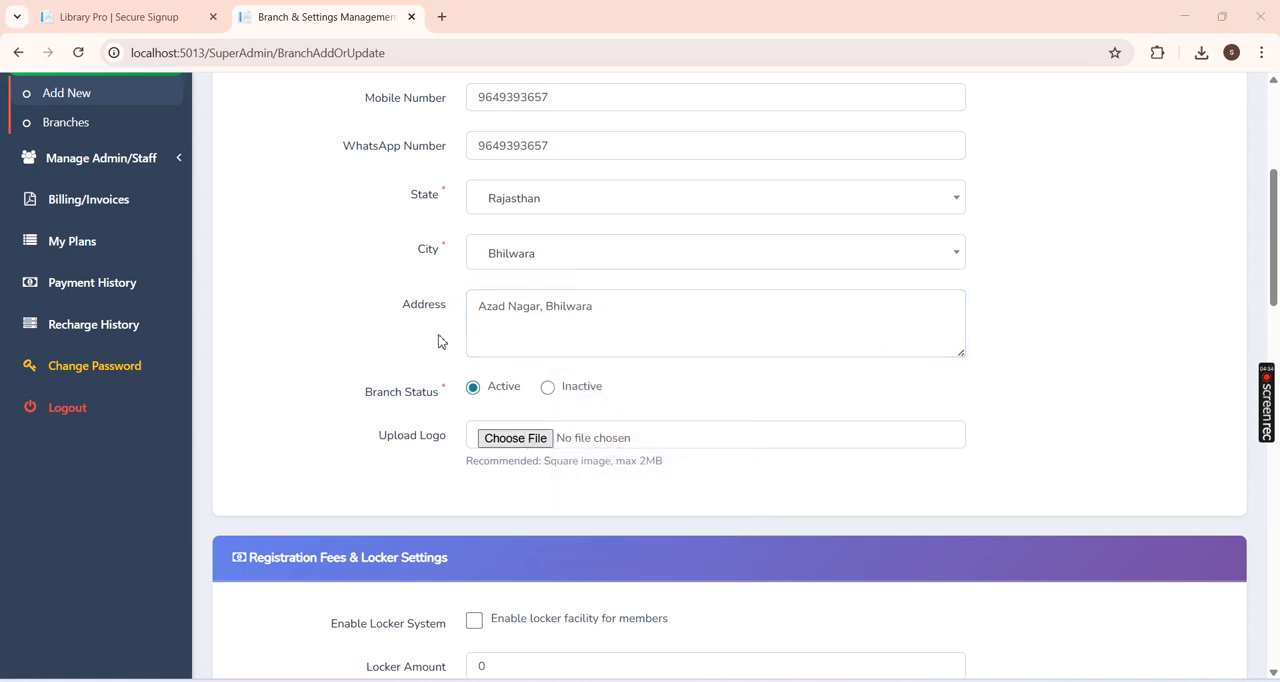
{"action": "scroll", "coordinate": [57, 206], "scroll_direction": "up", "scroll_amount": 3}
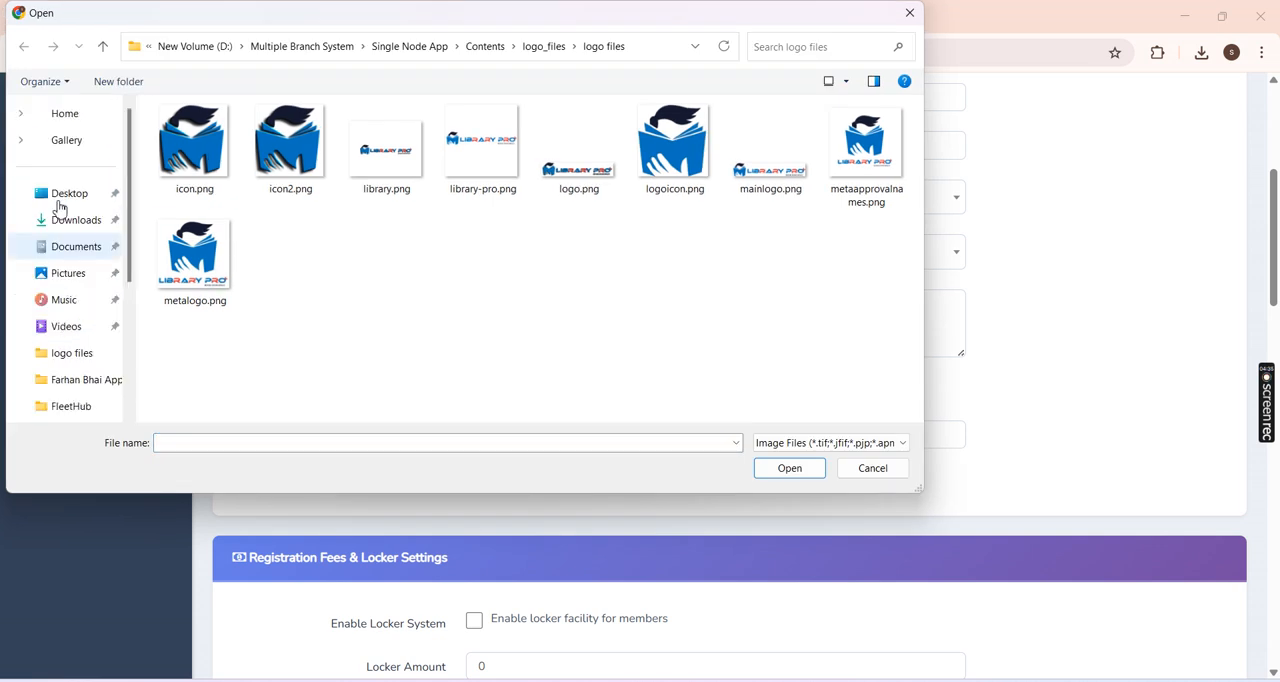
{"action": "left_click", "coordinate": [77, 205]}
{"action": "double_click", "coordinate": [190, 135]}
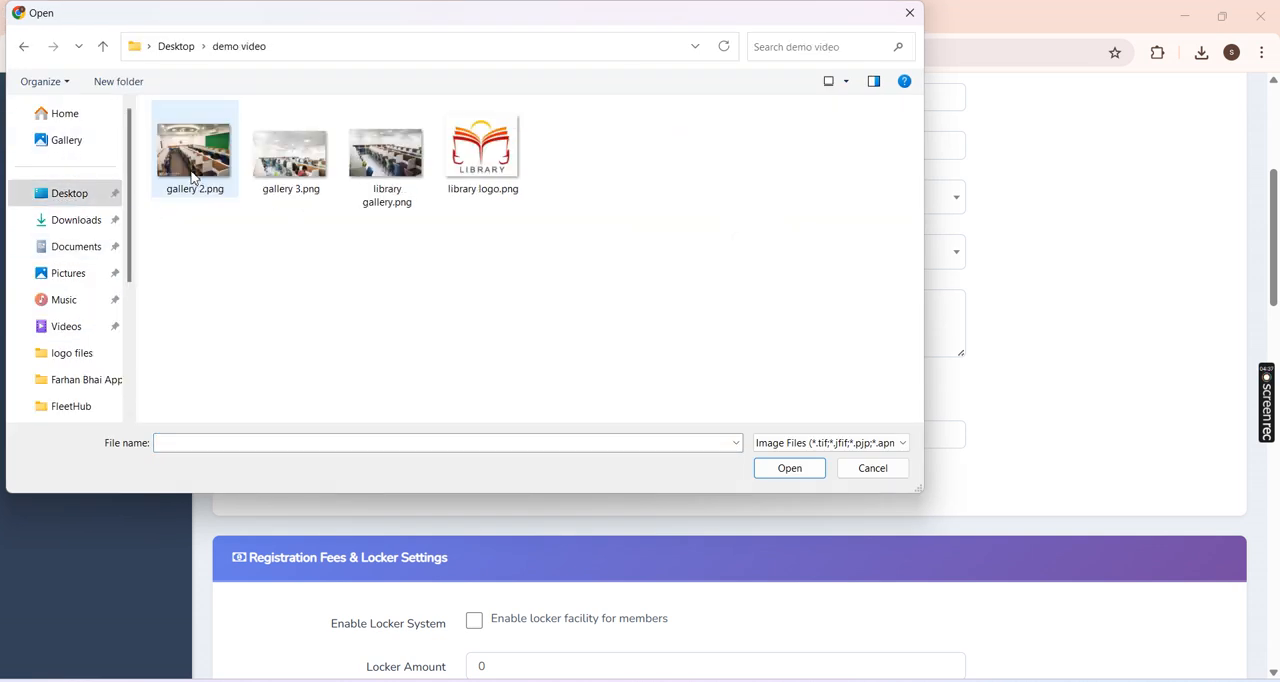
{"action": "left_click", "coordinate": [461, 176]}
{"action": "double_click", "coordinate": [461, 176]}
Step: Enable the locker facility for members and set the monthly locker amount to 50
{"action": "left_click_drag", "start_coordinate": [1274, 245], "coordinate": [1277, 320]}
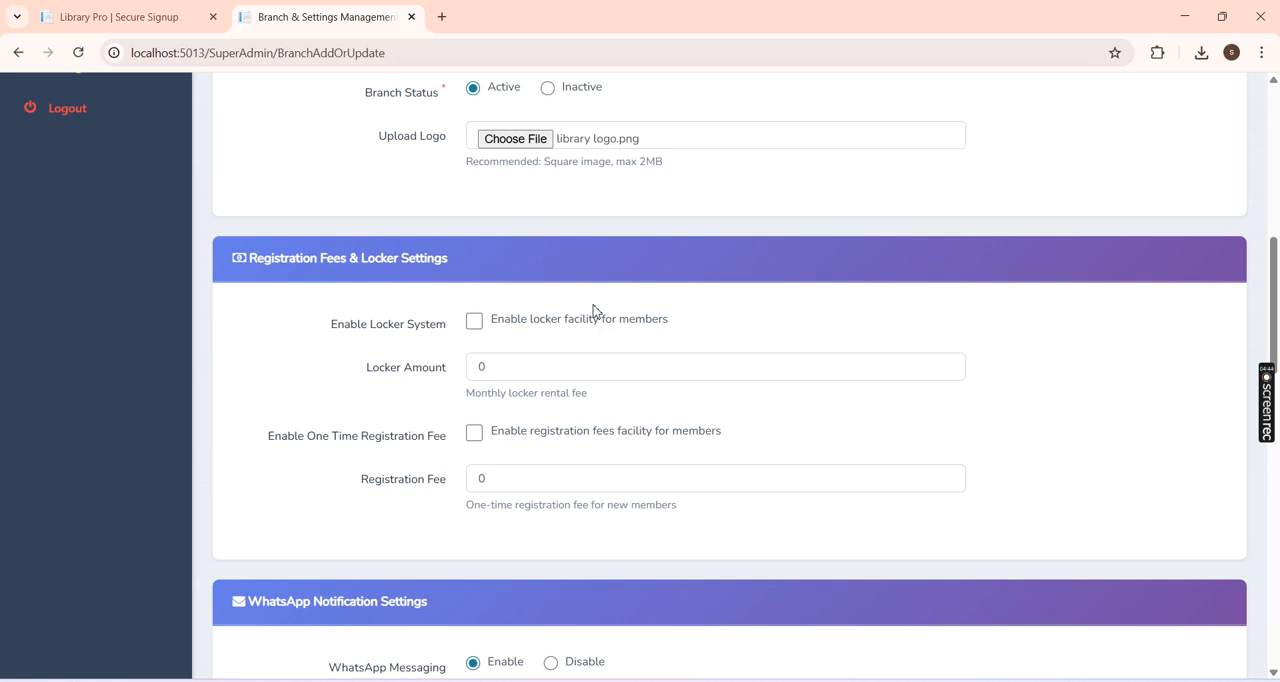
{"action": "left_click", "coordinate": [525, 328]}
{"action": "left_click_drag", "start_coordinate": [488, 367], "coordinate": [430, 368]}
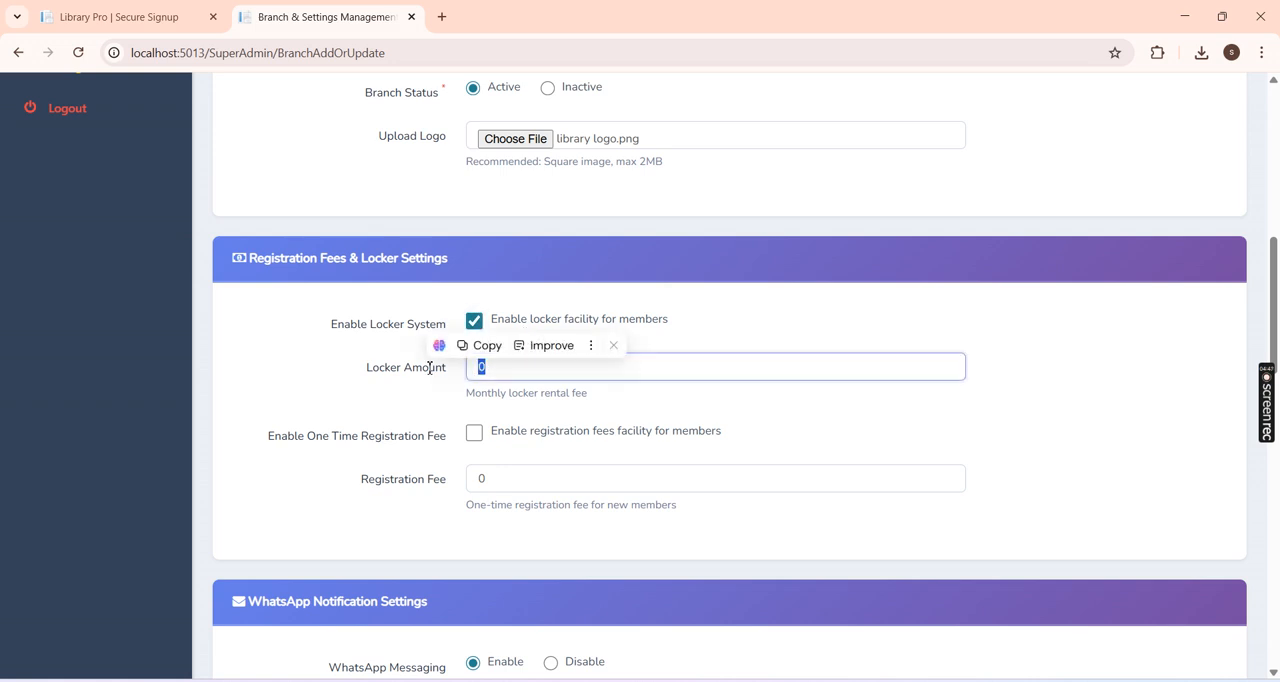
{"action": "type", "text": "50"}
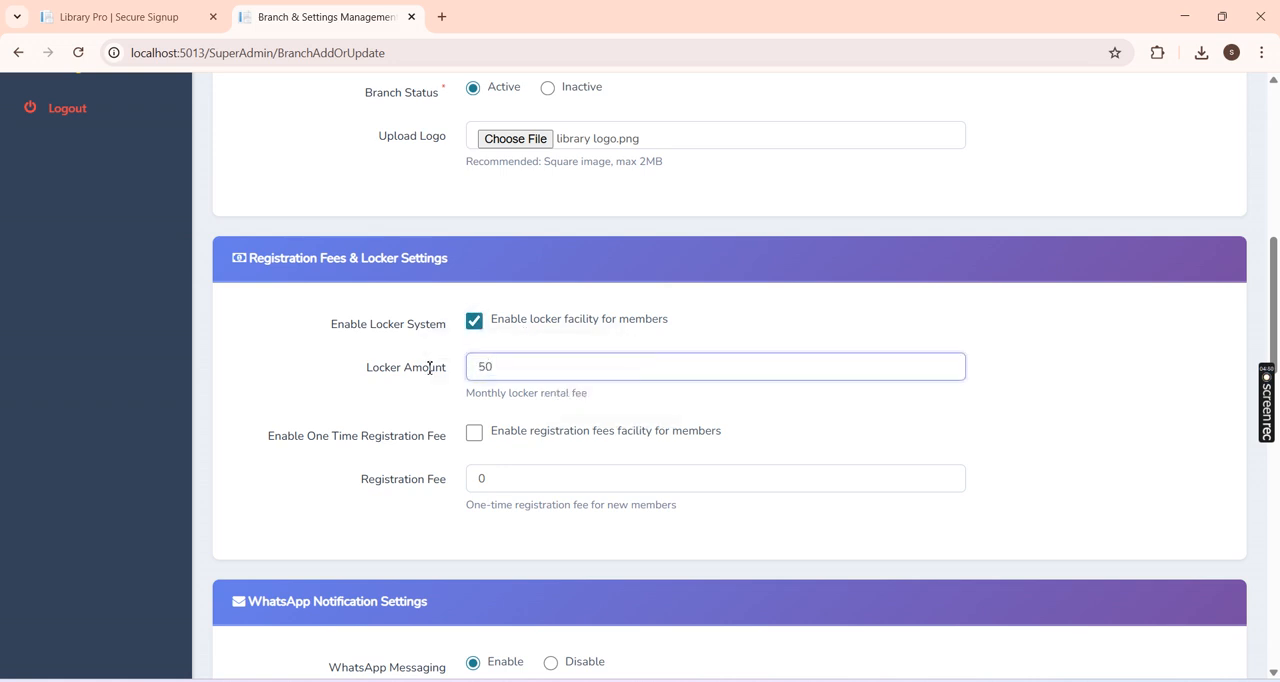
{"action": "left_click", "coordinate": [382, 404]}
Step: Enable the one-time registration fee for members and set it to 100
{"action": "left_click_drag", "start_coordinate": [1277, 330], "coordinate": [1277, 345]}
{"action": "left_click", "coordinate": [565, 358]}
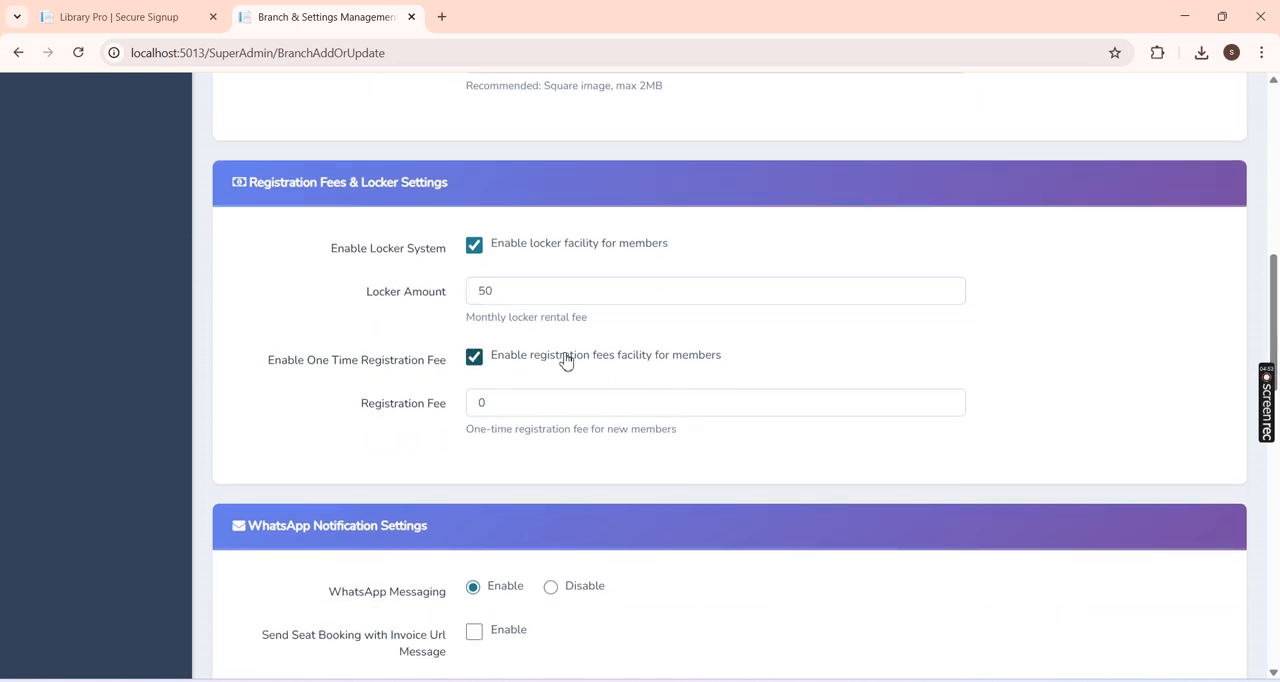
{"action": "left_click_drag", "start_coordinate": [516, 402], "coordinate": [446, 408]}
{"action": "type", "text": "10"}
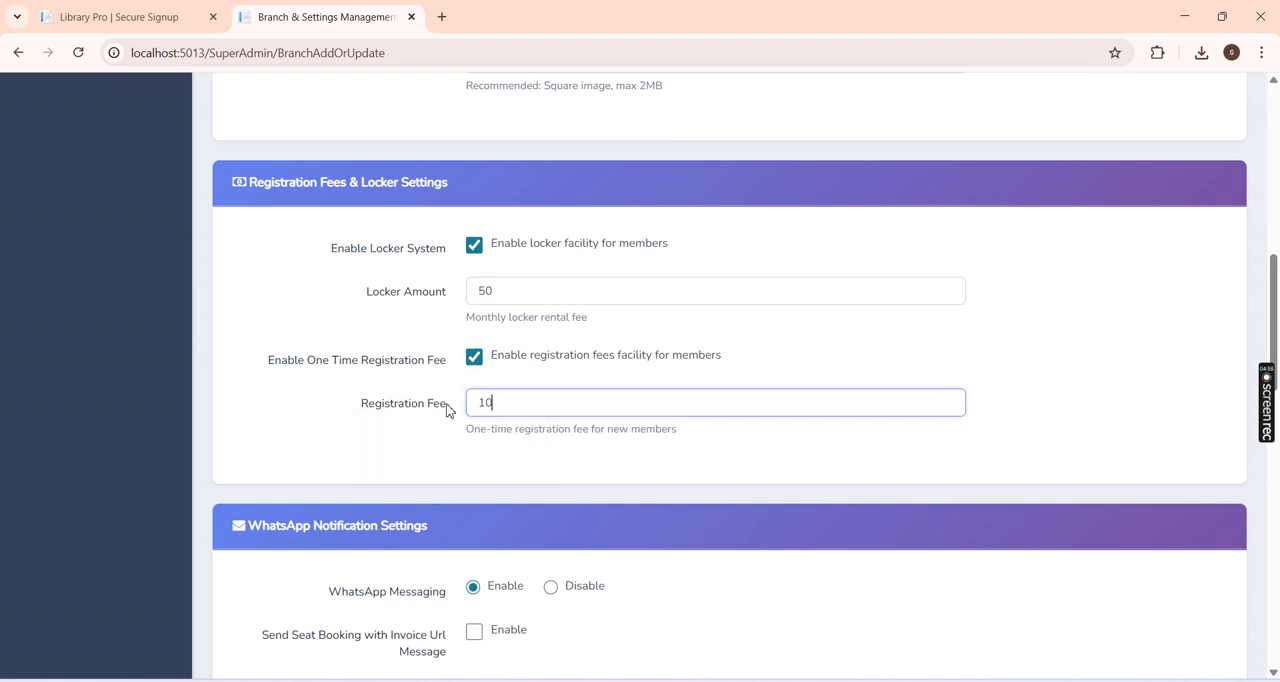
{"action": "type", "text": "0"}
{"action": "left_click_drag", "start_coordinate": [1277, 330], "coordinate": [1278, 410]}
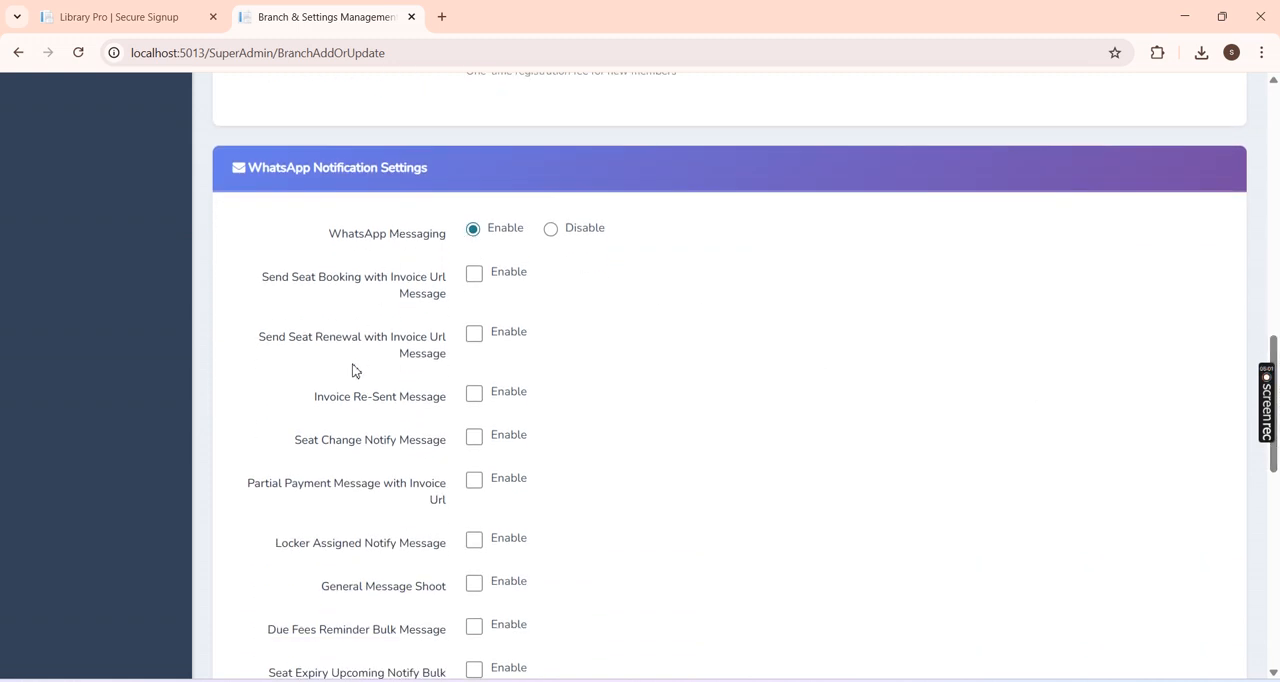
Step: Keep WhatsApp messaging enabled and turn on the seat booking, seat renewal and invoice re-sent messages
{"action": "left_click", "coordinate": [583, 236]}
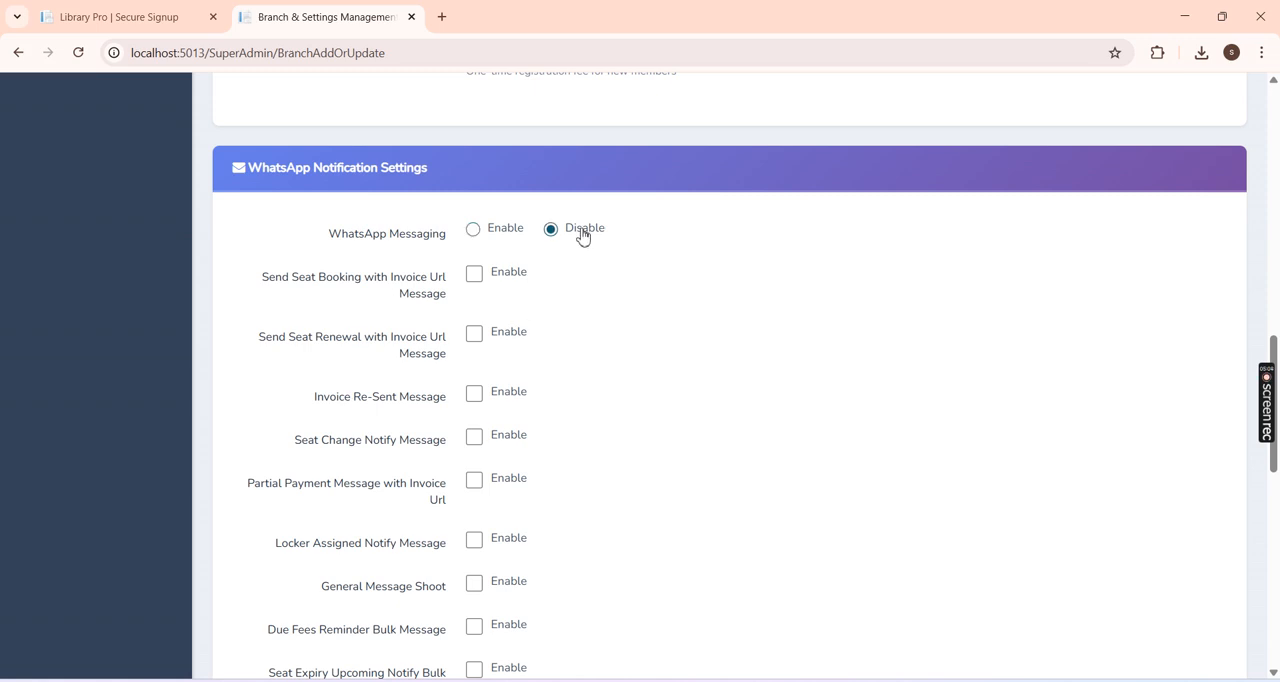
{"action": "left_click", "coordinate": [490, 236]}
{"action": "left_click", "coordinate": [477, 285]}
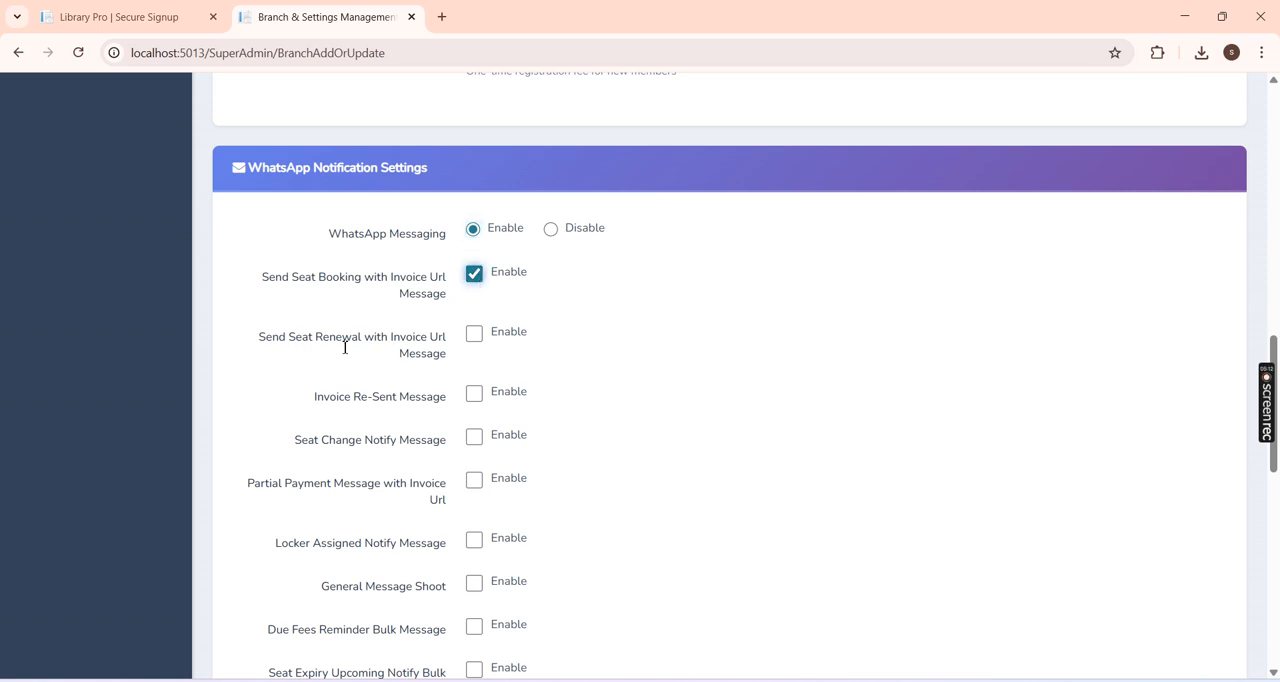
{"action": "left_click", "coordinate": [476, 336]}
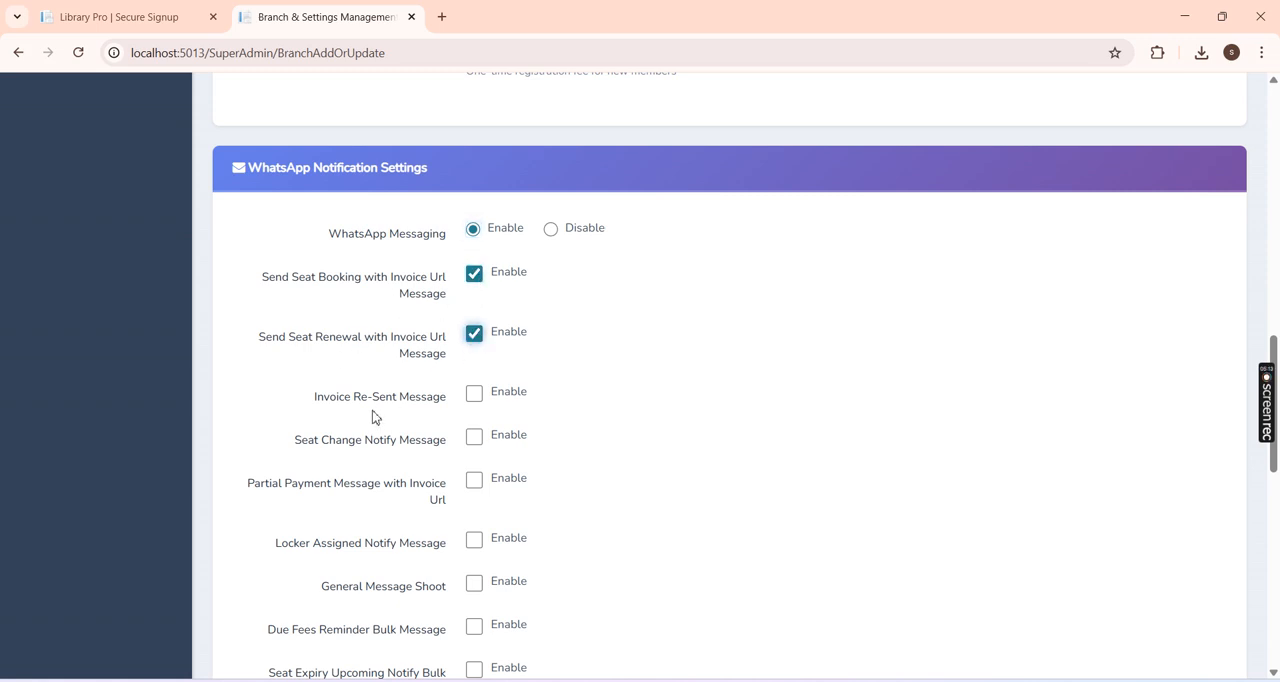
{"action": "left_click", "coordinate": [476, 398]}
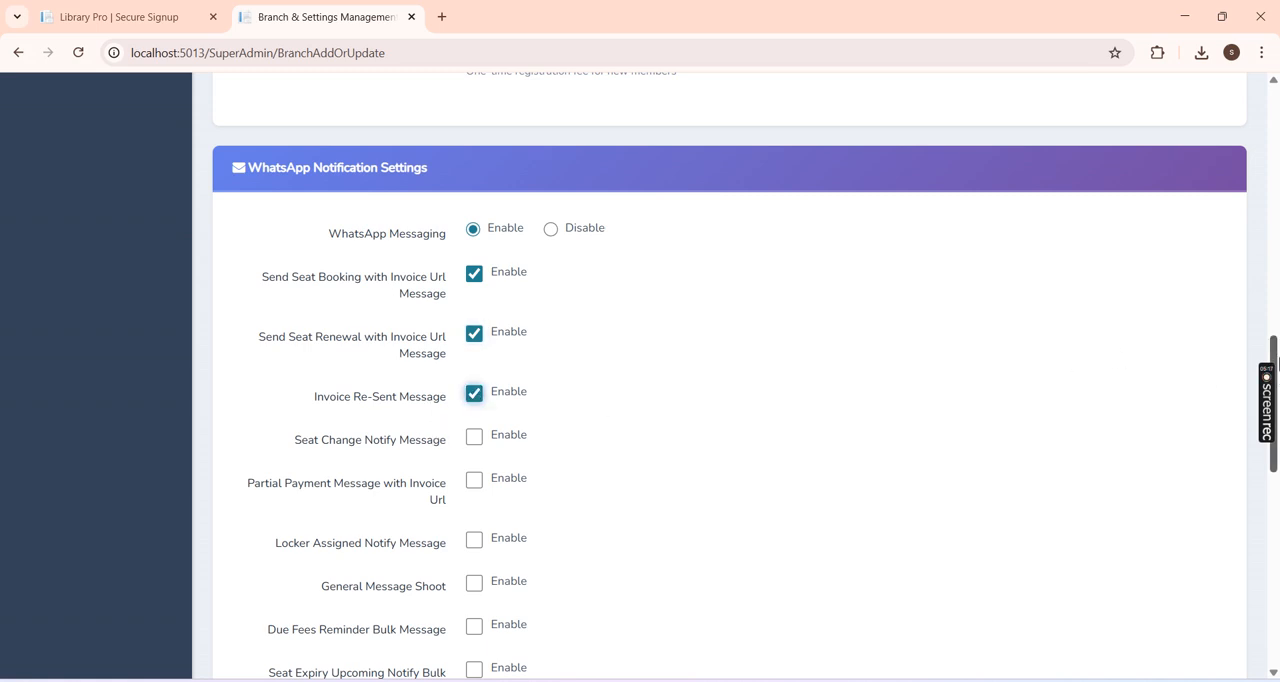
Step: Enable the WhatsApp messages for seat change, partial payment with invoice URL and locker assignment
{"action": "scroll", "coordinate": [1277, 365], "scroll_direction": "down", "scroll_amount": 1}
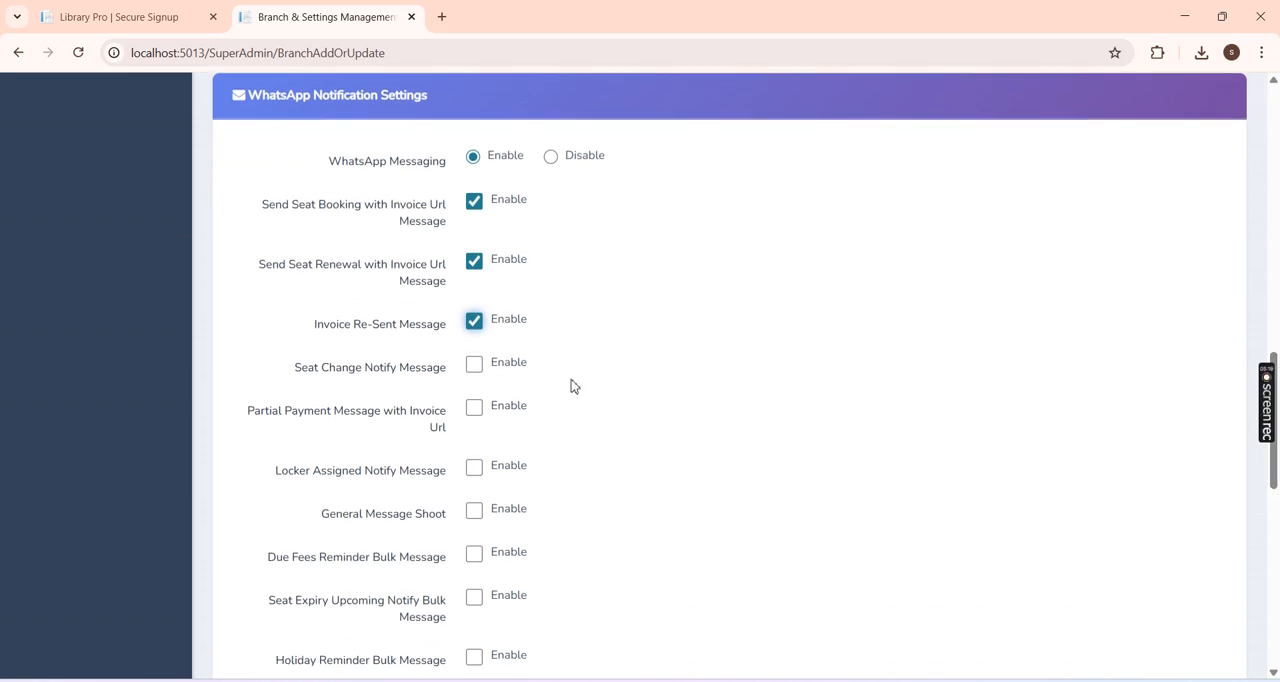
{"action": "left_click", "coordinate": [474, 367]}
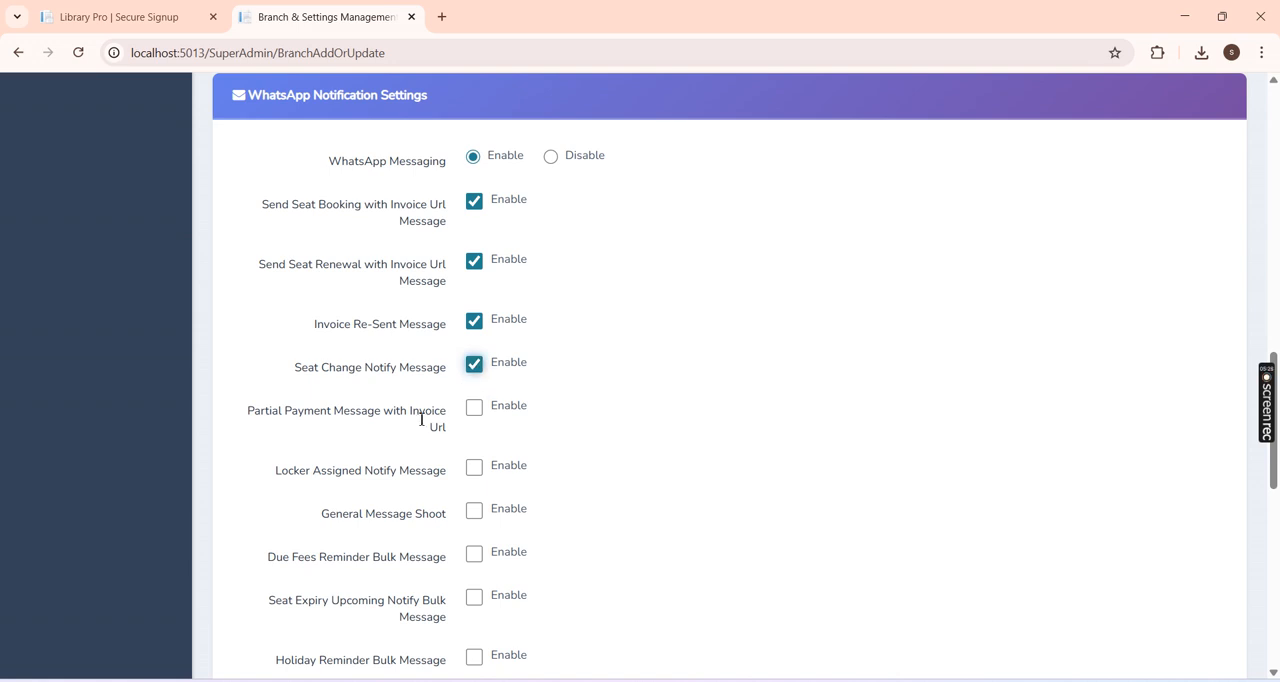
{"action": "left_click", "coordinate": [477, 422]}
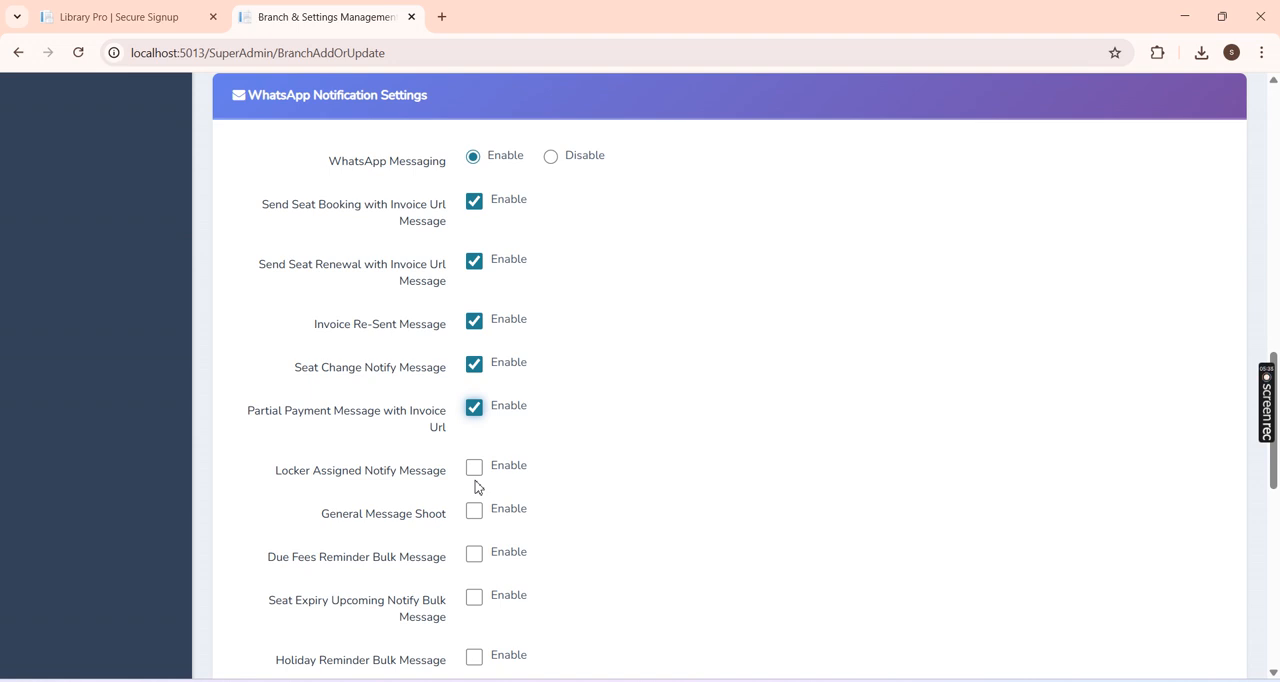
{"action": "left_click", "coordinate": [475, 470]}
Step: Enable the remaining WhatsApp options: general message, due fees, seat expiry, holiday reminder, student login info, and attendance check-in and check-out notifications
{"action": "scroll", "coordinate": [1278, 405], "scroll_direction": "down", "scroll_amount": 2}
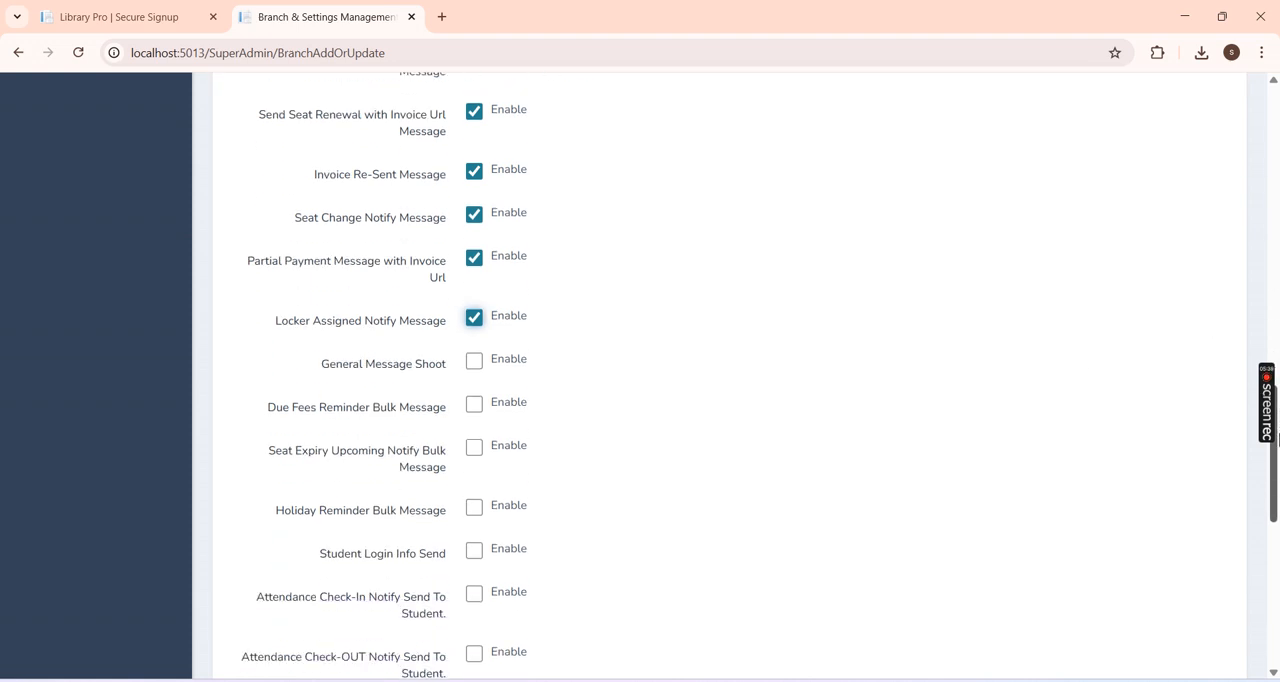
{"action": "left_click", "coordinate": [476, 364]}
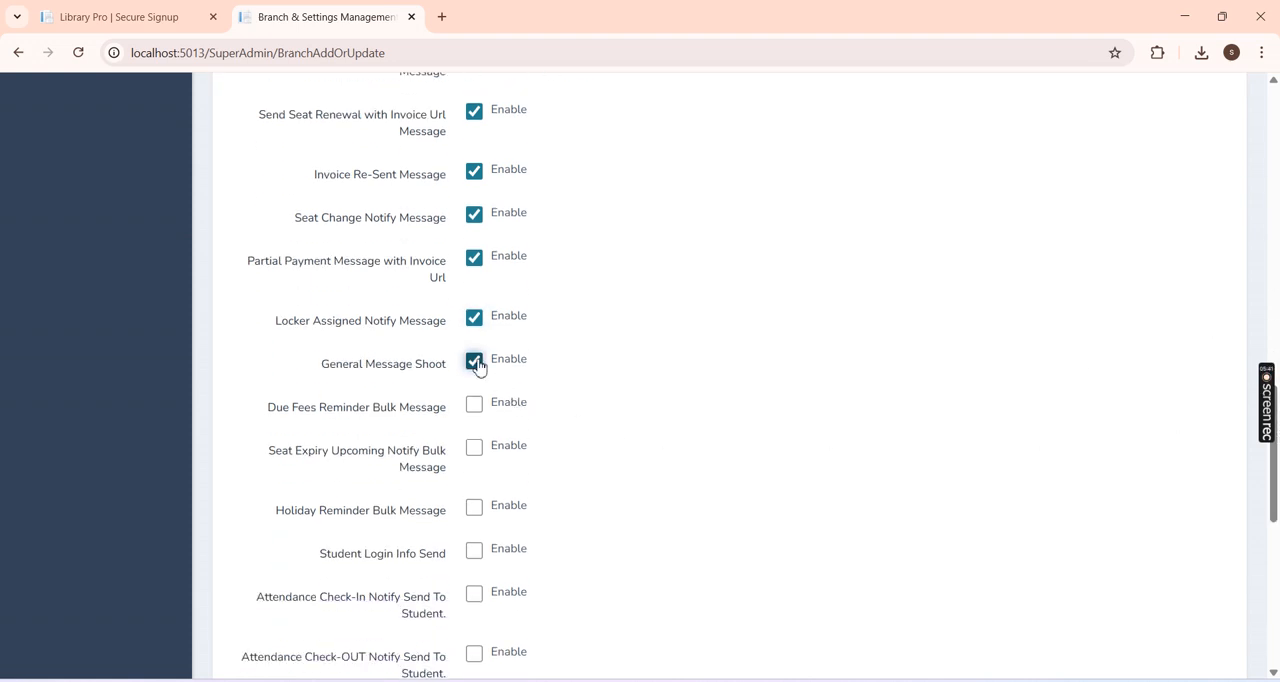
{"action": "left_click", "coordinate": [474, 404]}
{"action": "left_click", "coordinate": [475, 450]}
{"action": "left_click", "coordinate": [475, 510]}
{"action": "left_click", "coordinate": [475, 551]}
{"action": "left_click", "coordinate": [476, 595]}
{"action": "scroll", "coordinate": [998, 506], "scroll_direction": "down", "scroll_amount": 2}
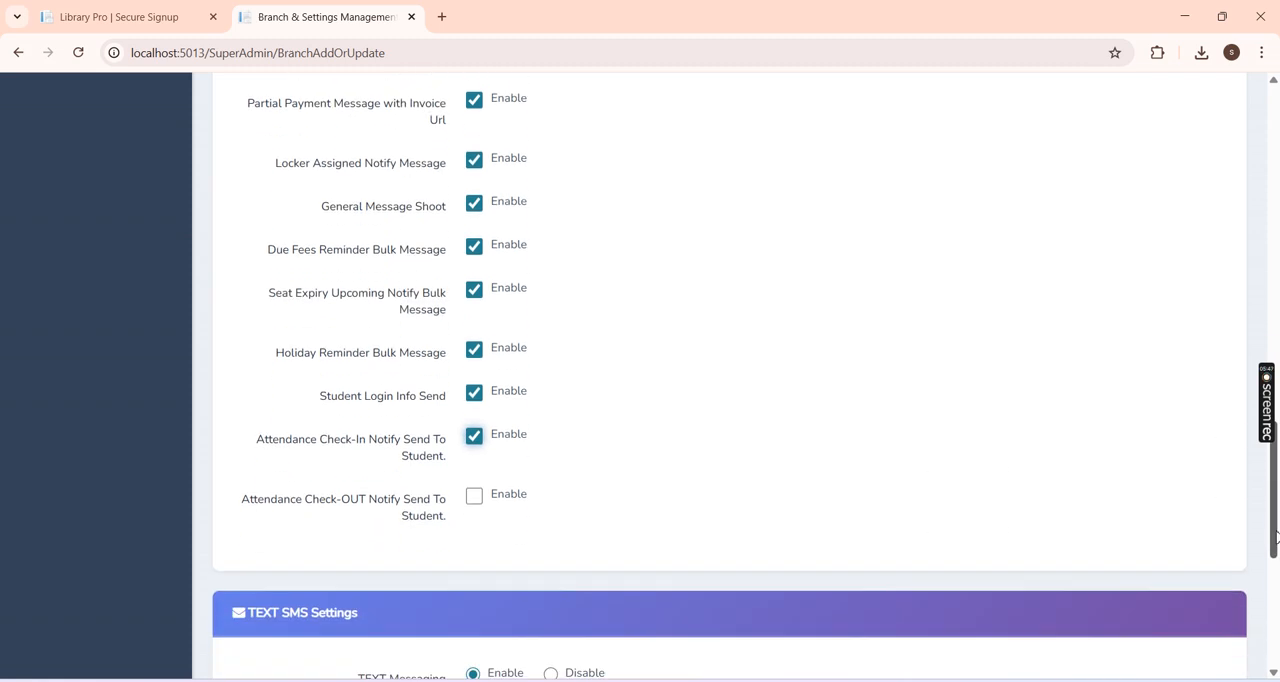
{"action": "left_click", "coordinate": [474, 496]}
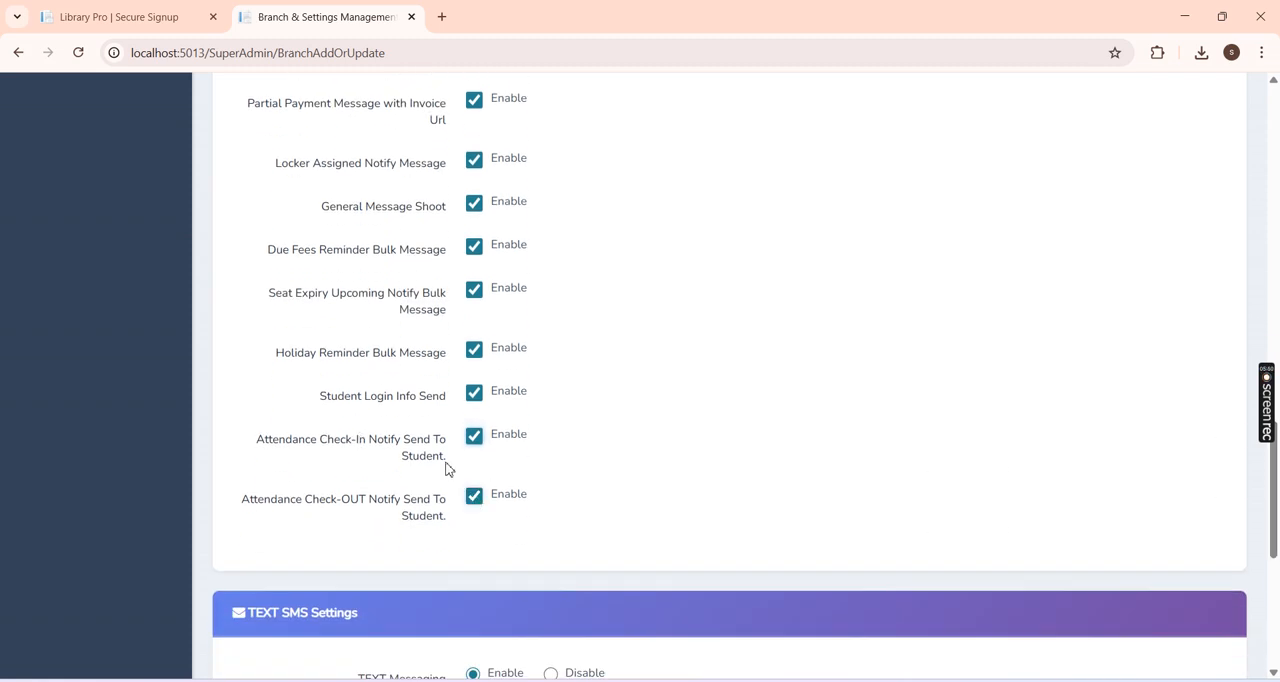
Step: Enable all text SMS options: seat booking, seat renewal, holiday reminder, due fees reminder and upcoming seat expiry reminder
{"action": "scroll", "coordinate": [1141, 503], "scroll_direction": "down", "scroll_amount": 4}
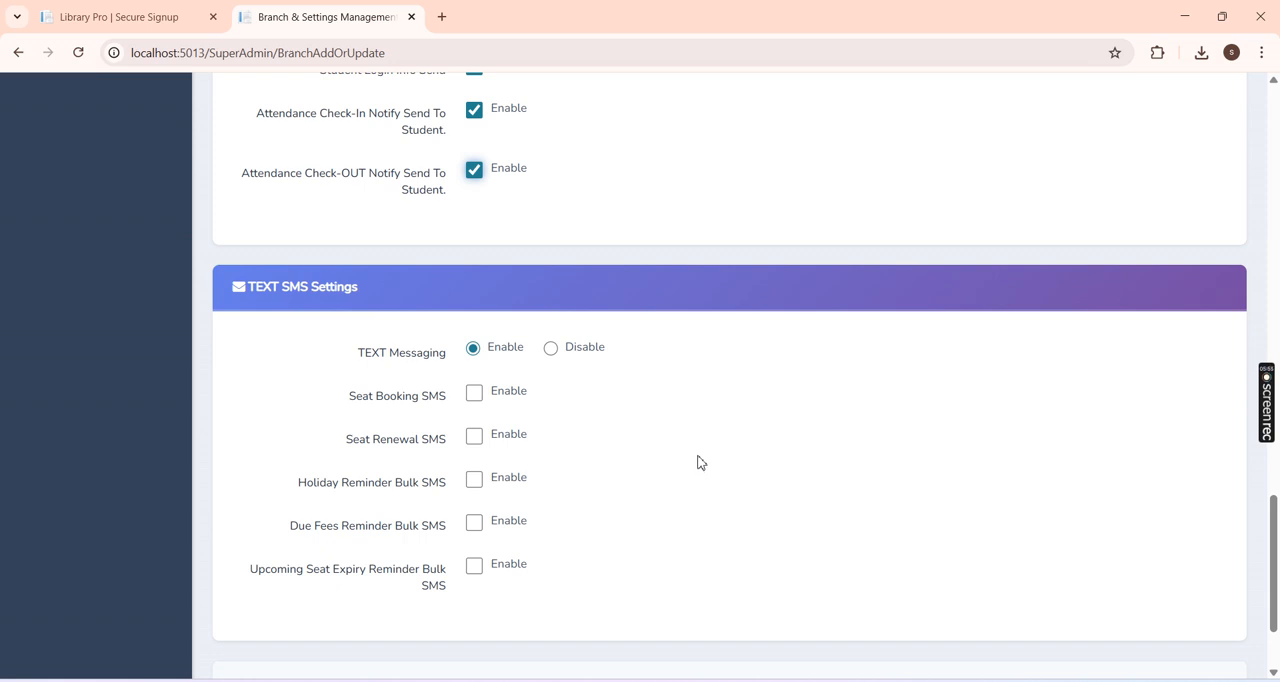
{"action": "left_click", "coordinate": [475, 395]}
{"action": "left_click", "coordinate": [474, 438]}
{"action": "left_click", "coordinate": [474, 480]}
{"action": "left_click", "coordinate": [474, 523]}
{"action": "left_click", "coordinate": [474, 566]}
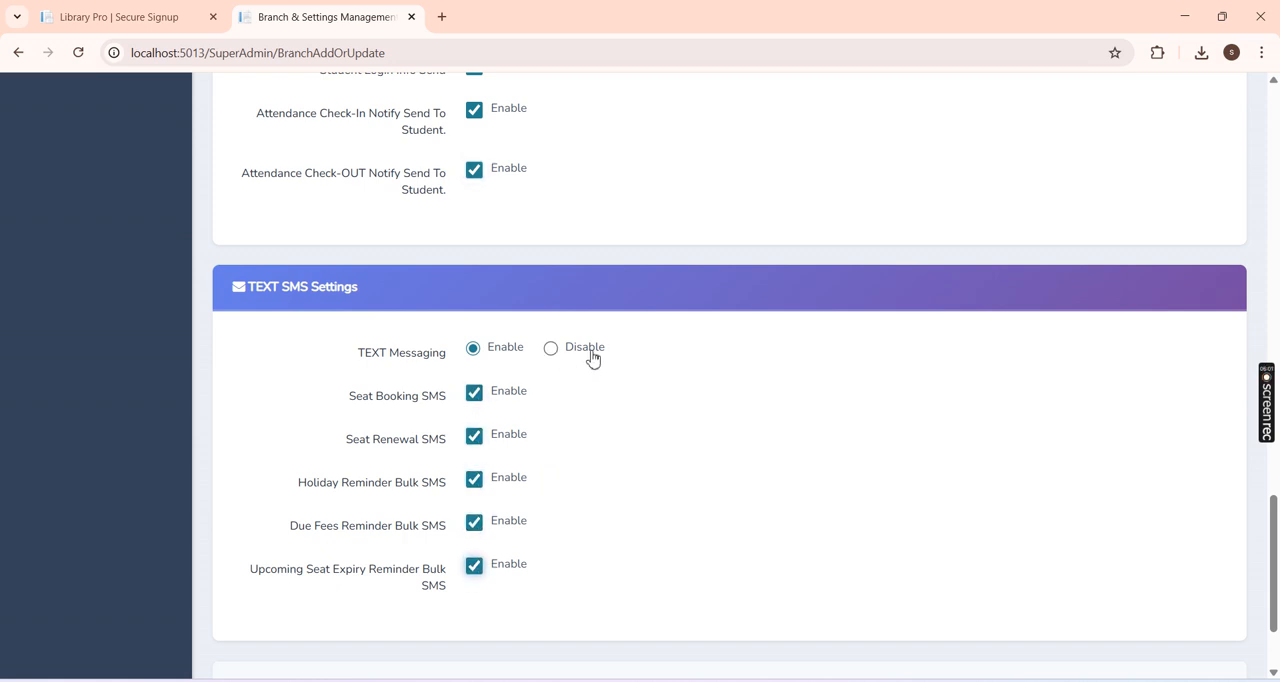
Step: Save the new branch with its configured settings
{"action": "scroll", "coordinate": [1277, 520], "scroll_direction": "down", "scroll_amount": 3}
{"action": "left_click", "coordinate": [1152, 570]}
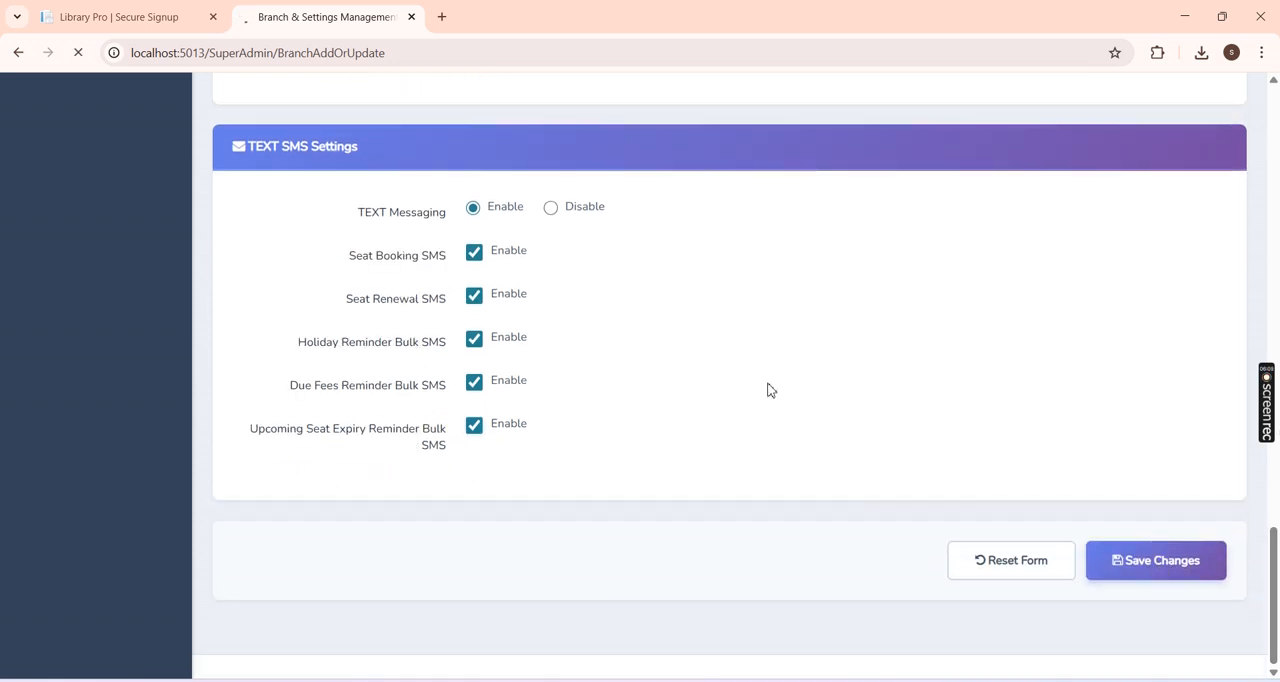
{"action": "scroll", "coordinate": [770, 390], "scroll_direction": "up", "scroll_amount": 8}
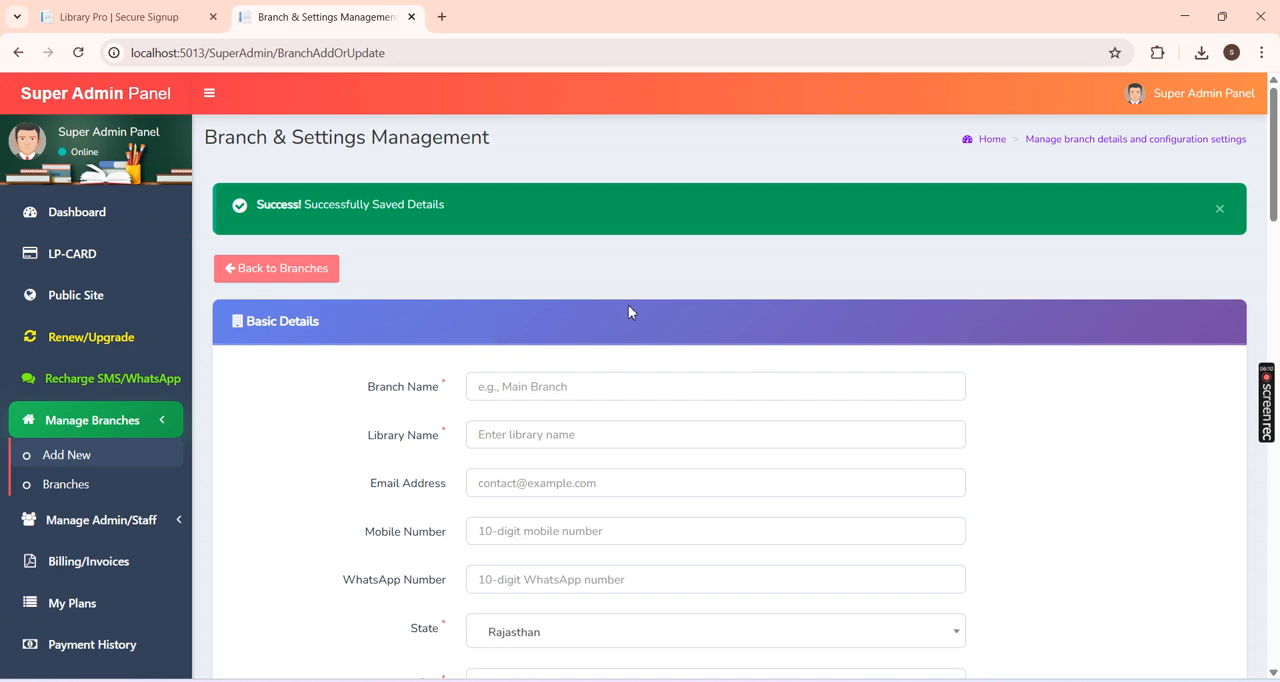
Step: Review the saved branch's entry and actions in the branches list, and its card on the dashboard
{"action": "left_click", "coordinate": [310, 289]}
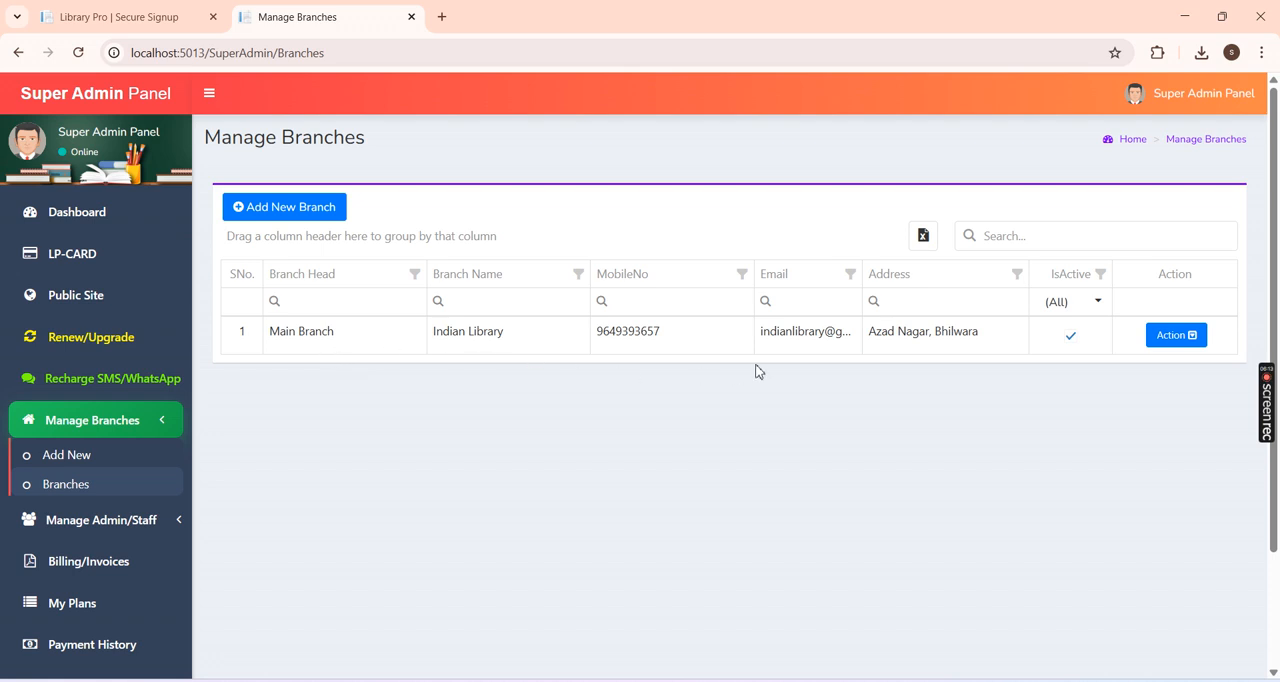
{"action": "left_click", "coordinate": [1172, 340]}
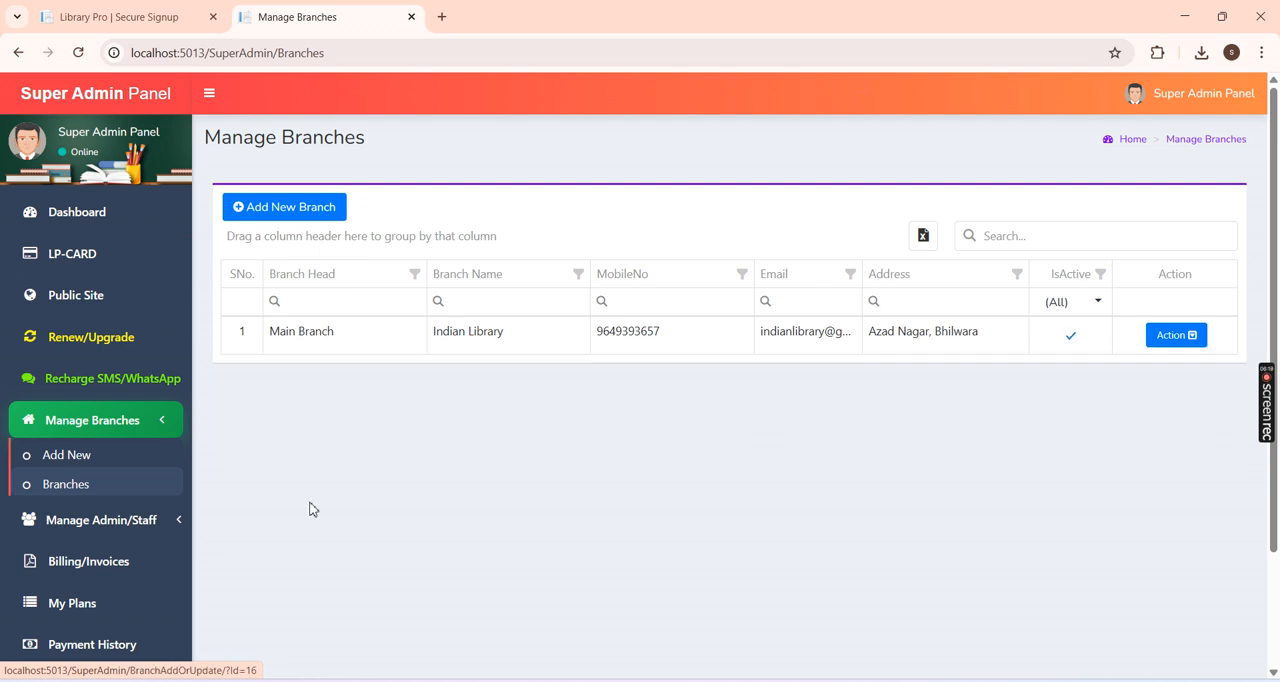
{"action": "left_click", "coordinate": [113, 226]}
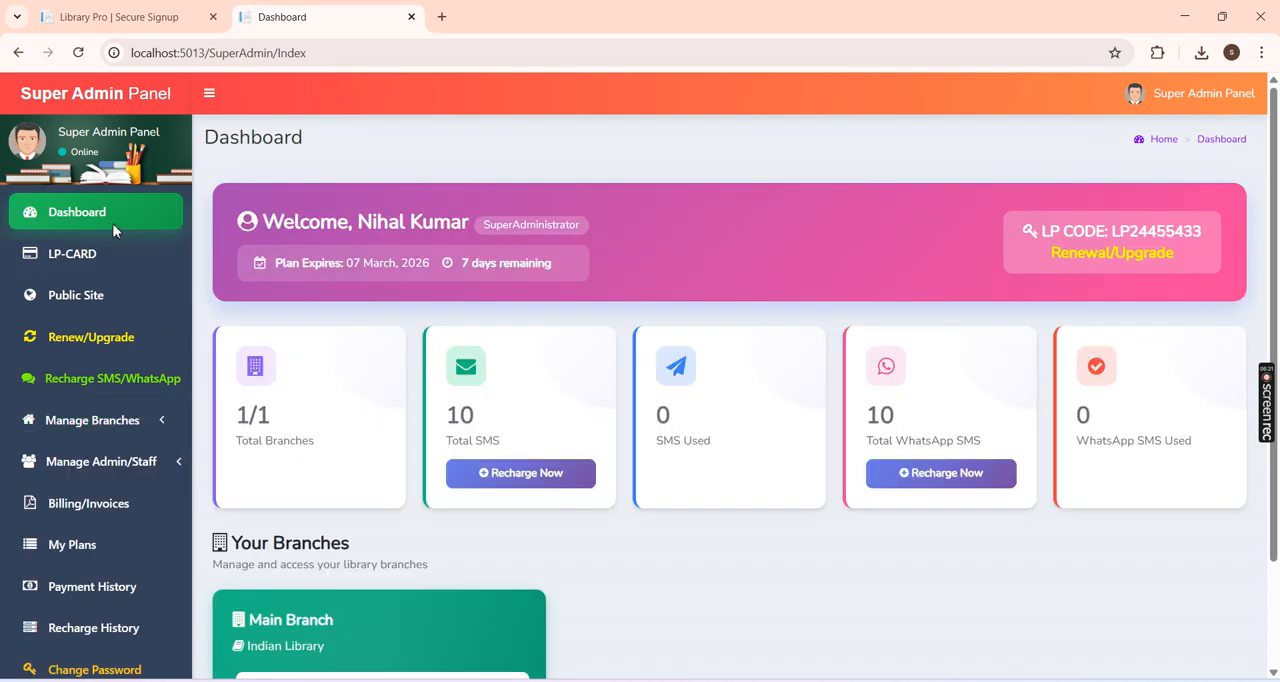
{"action": "scroll", "coordinate": [1278, 307], "scroll_direction": "down", "scroll_amount": 1}
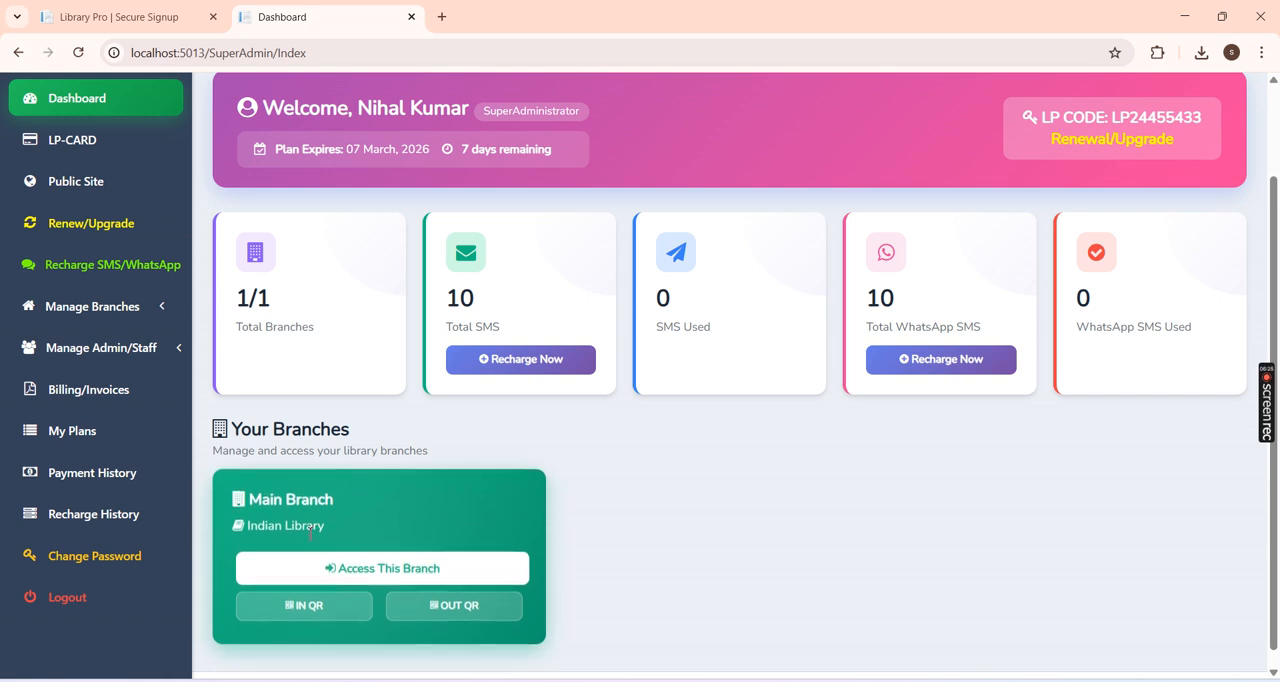
{"action": "left_click_drag", "start_coordinate": [342, 528], "coordinate": [295, 528]}
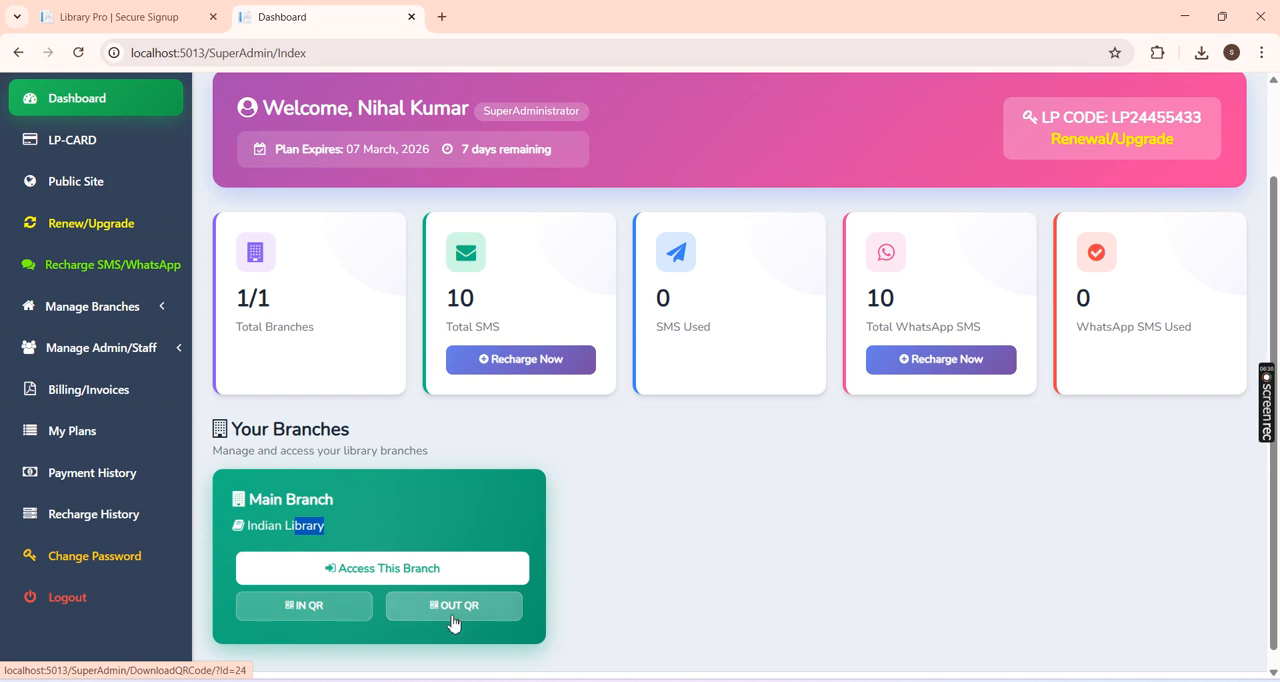
Step: Download the Main Branch's IN QR code, view the PDF and return to the dashboard
{"action": "left_click", "coordinate": [322, 615]}
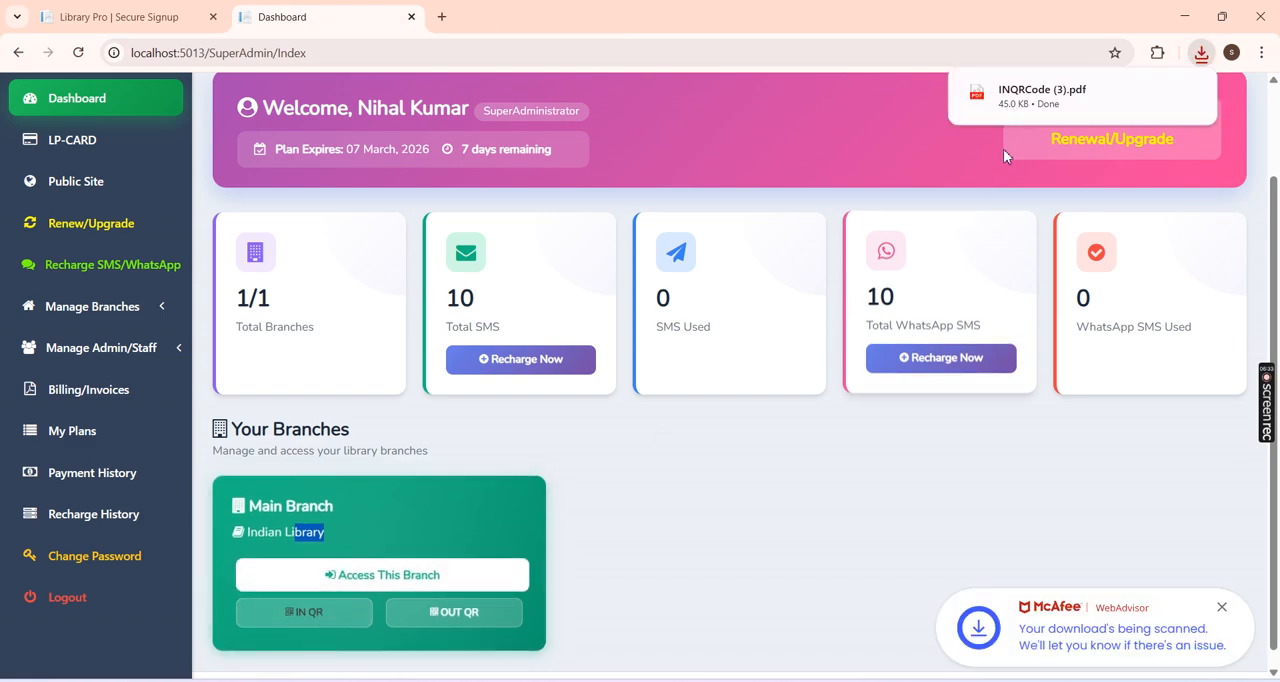
{"action": "left_click", "coordinate": [1036, 104]}
{"action": "left_click", "coordinate": [78, 52]}
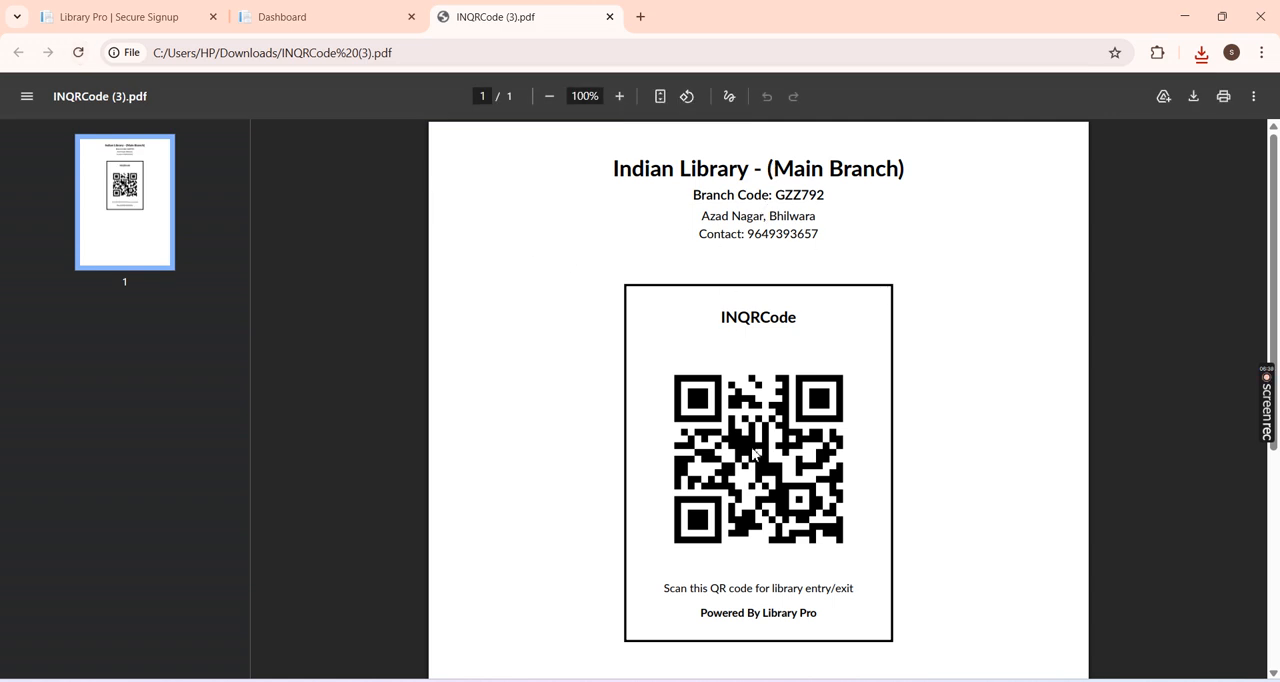
{"action": "left_click", "coordinate": [371, 8]}
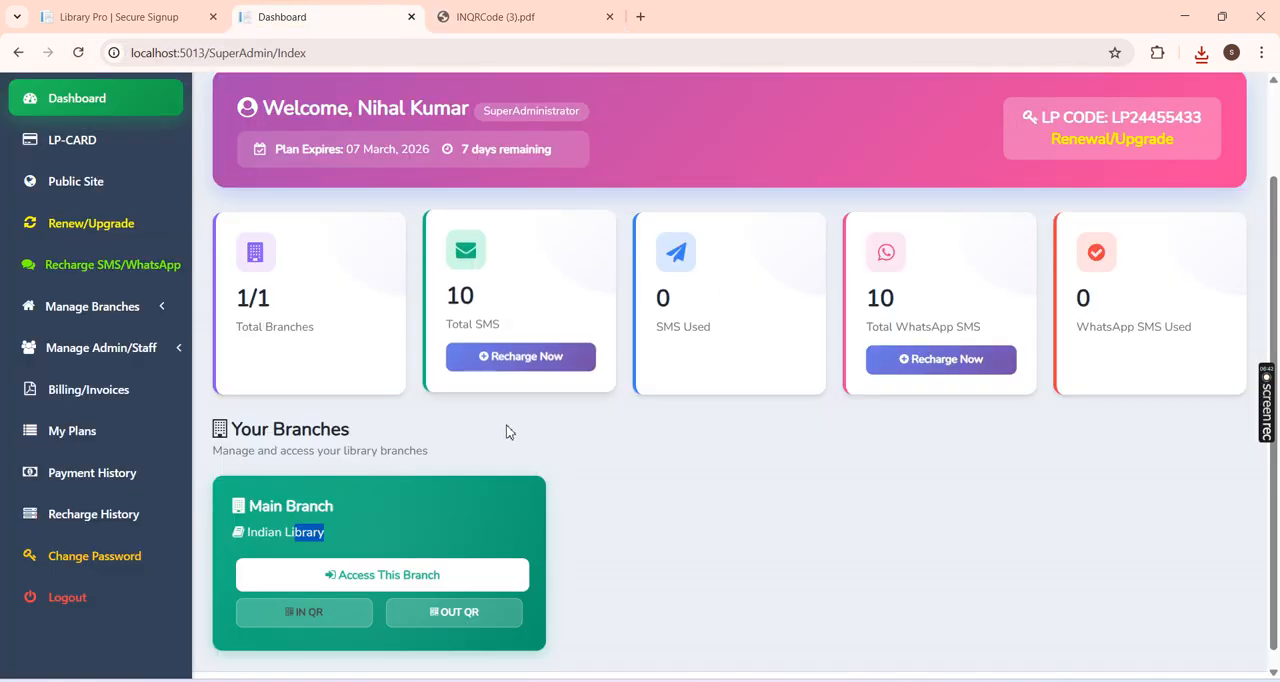
Step: Download the Main Branch's OUT QR code, view the PDF and close both QR code documents
{"action": "left_click", "coordinate": [504, 618]}
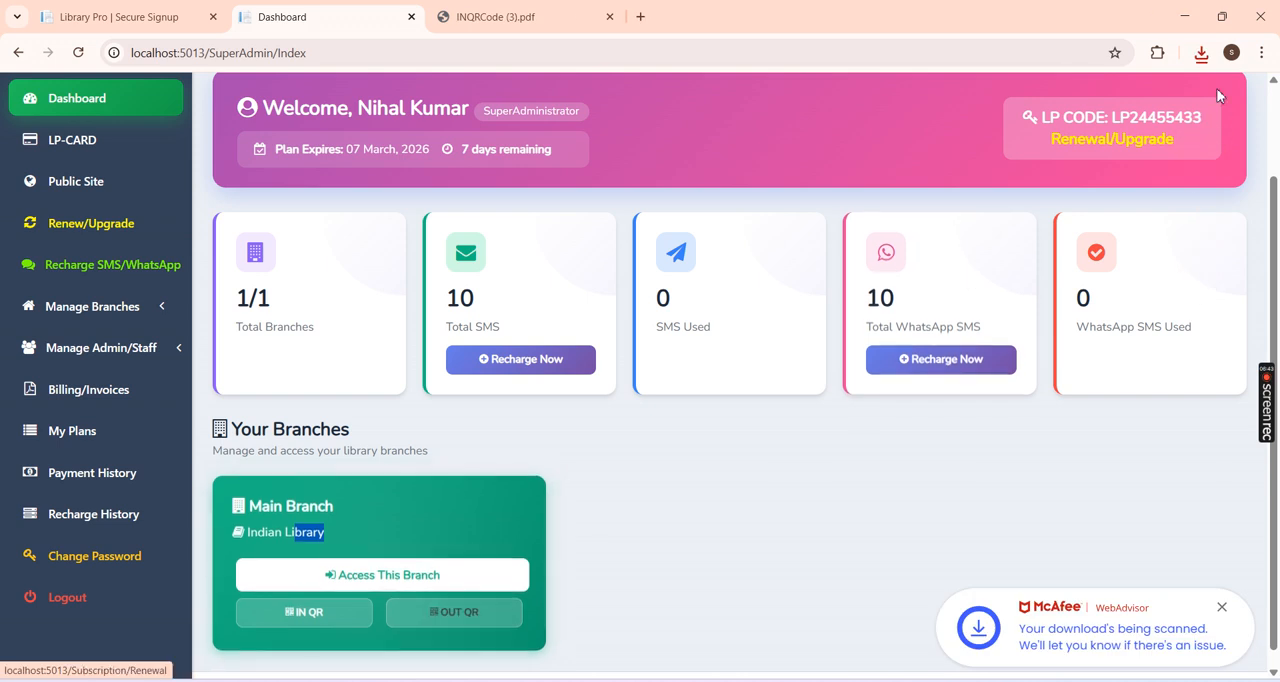
{"action": "left_click", "coordinate": [1206, 53]}
{"action": "left_click", "coordinate": [1106, 125]}
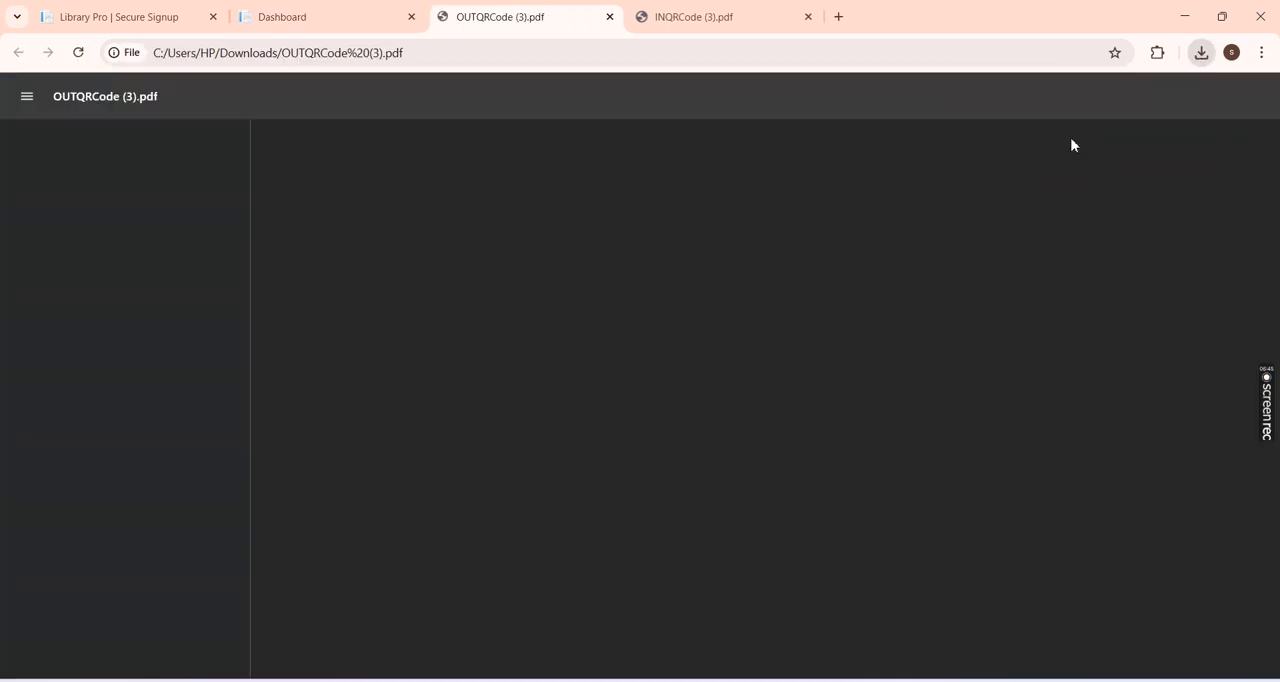
{"action": "mouse_move", "coordinate": [1277, 255]}
{"action": "left_mouse_down"}
{"action": "mouse_move", "coordinate": [1277, 368]}
{"action": "mouse_move", "coordinate": [1277, 262]}
{"action": "left_mouse_up"}
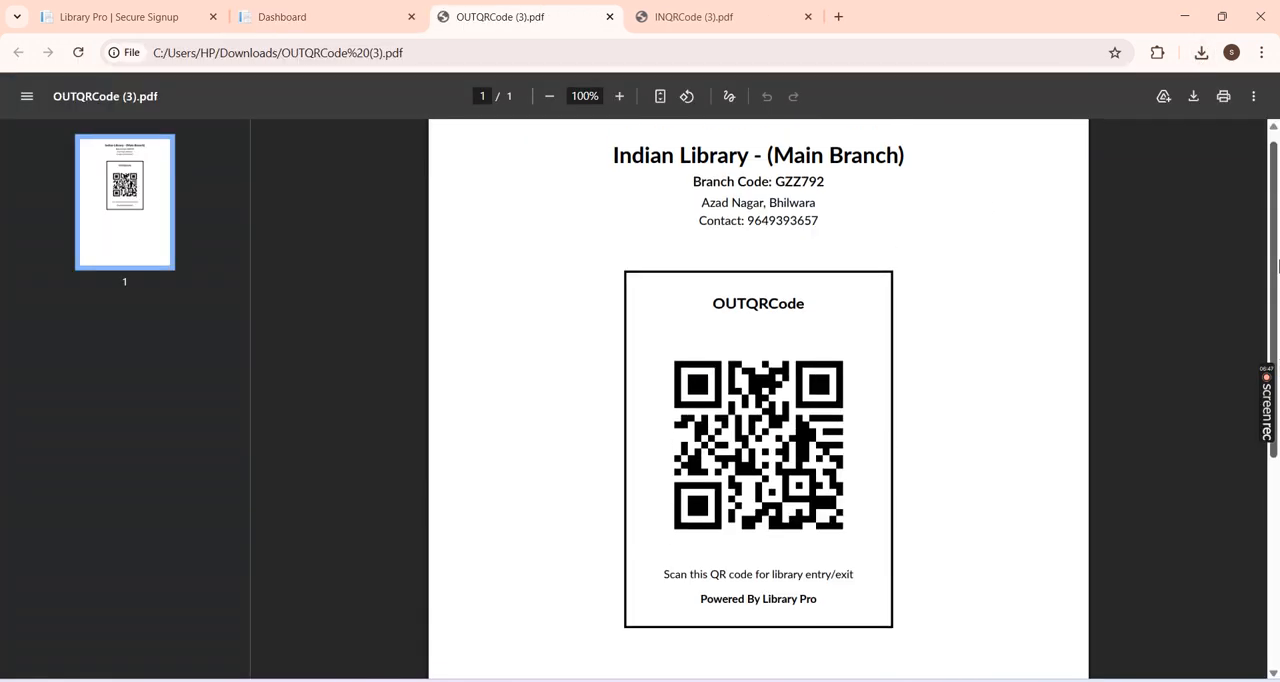
{"action": "left_click", "coordinate": [610, 17]}
{"action": "left_click", "coordinate": [613, 18]}
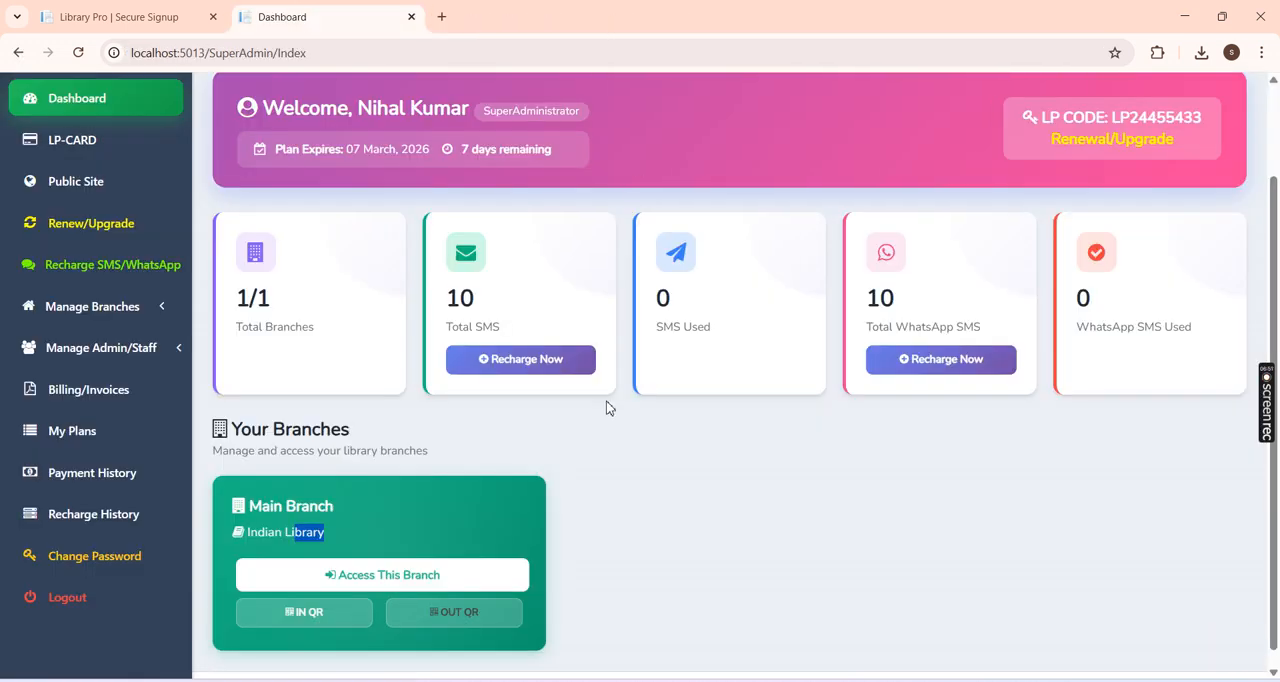
Step: Examine the library's LP-CARD, including its code, validity date and remaining days
{"action": "scroll", "coordinate": [606, 401], "scroll_direction": "up", "scroll_amount": 2}
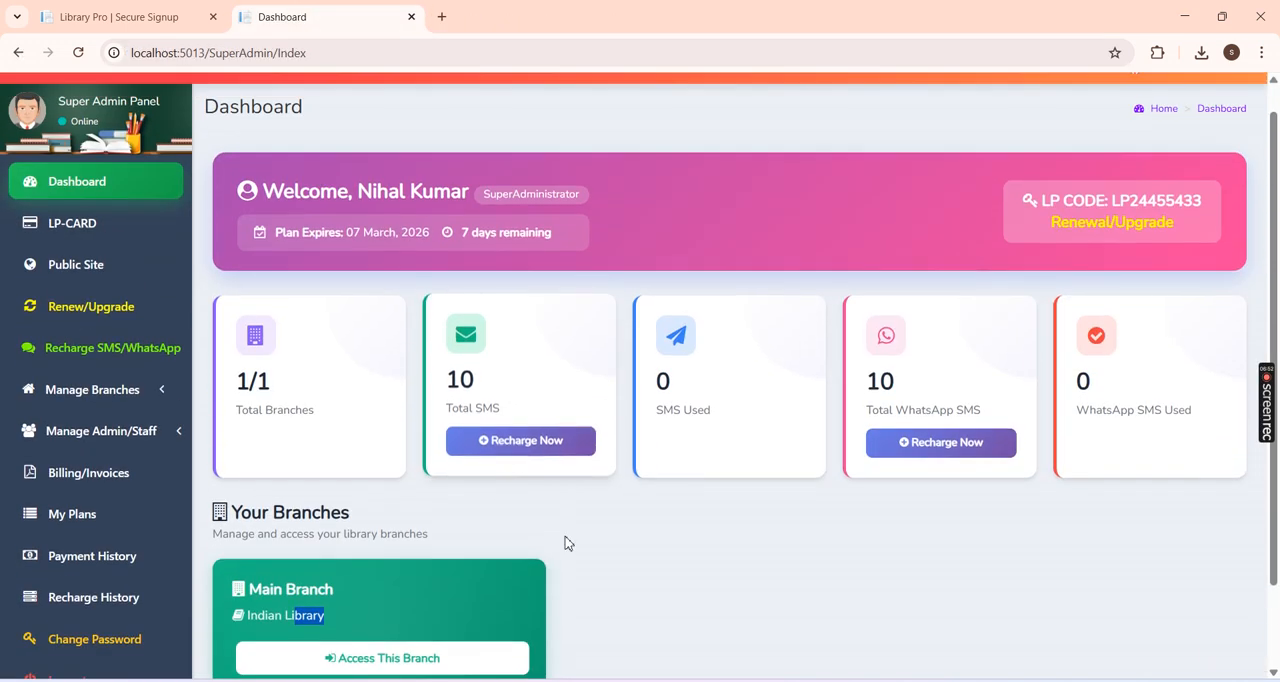
{"action": "left_click", "coordinate": [96, 234]}
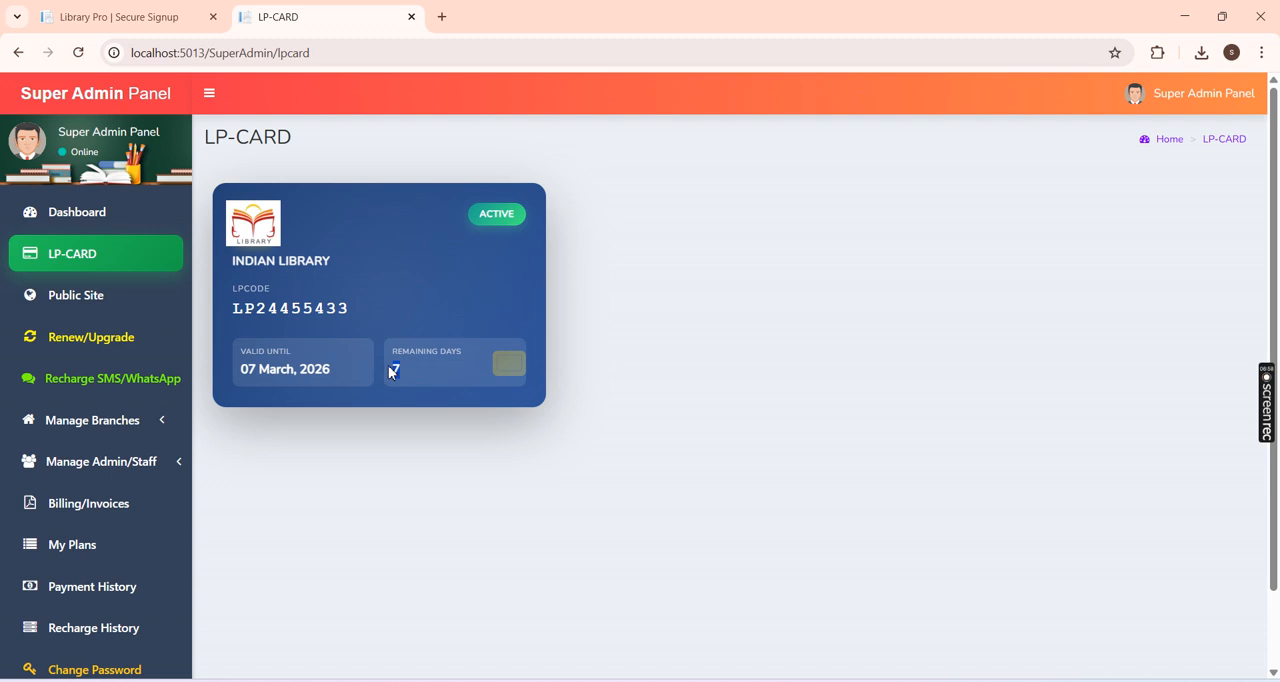
{"action": "left_click_drag", "start_coordinate": [389, 372], "coordinate": [283, 370]}
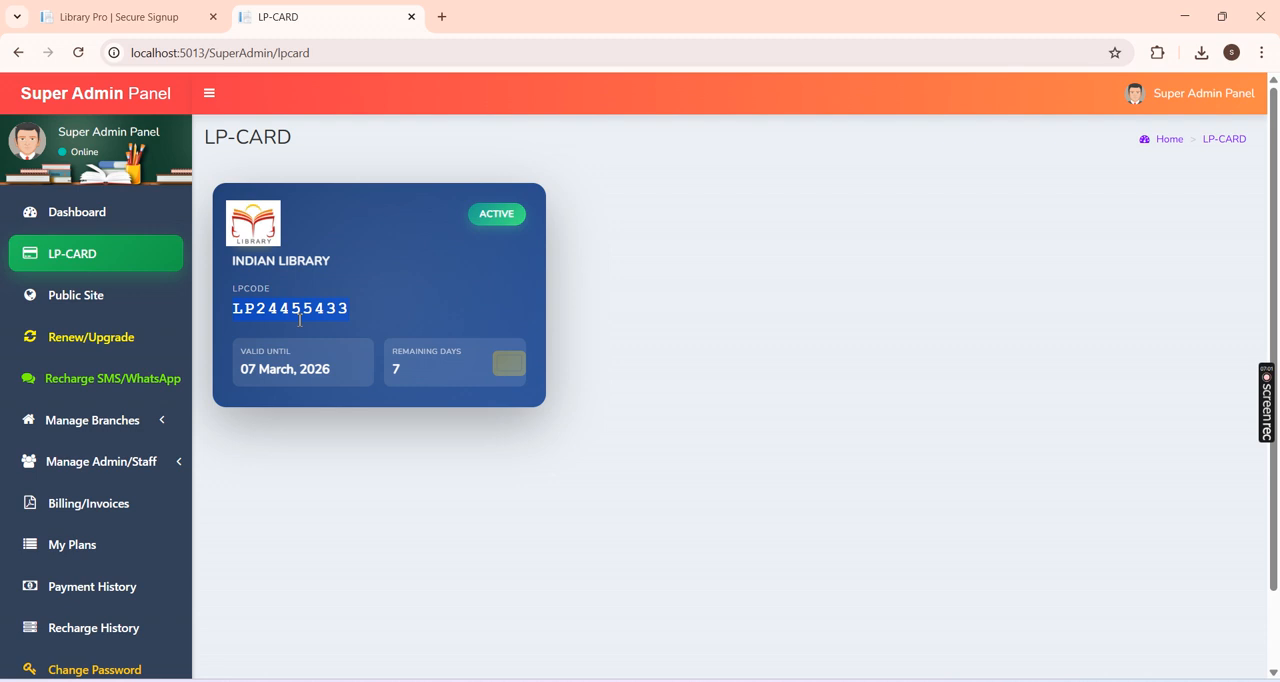
Step: Open the library's public site profile and copy its public URL
{"action": "left_click", "coordinate": [111, 315]}
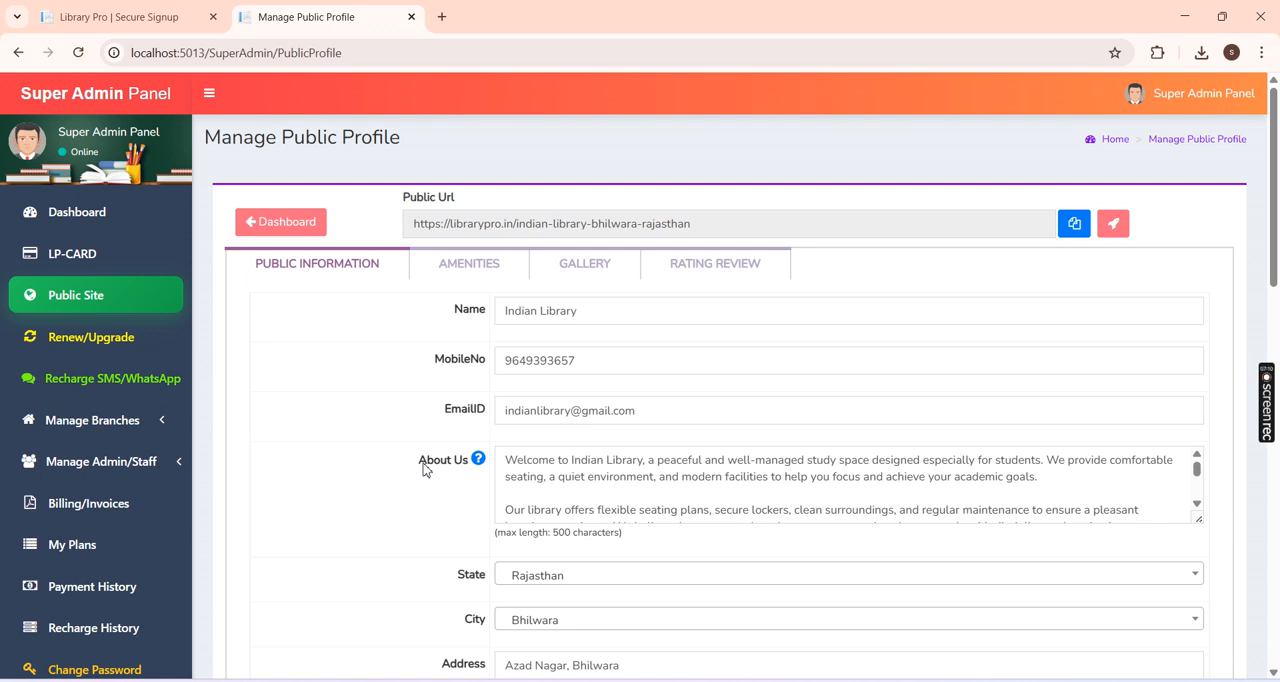
{"action": "left_click_drag", "start_coordinate": [414, 222], "coordinate": [707, 227]}
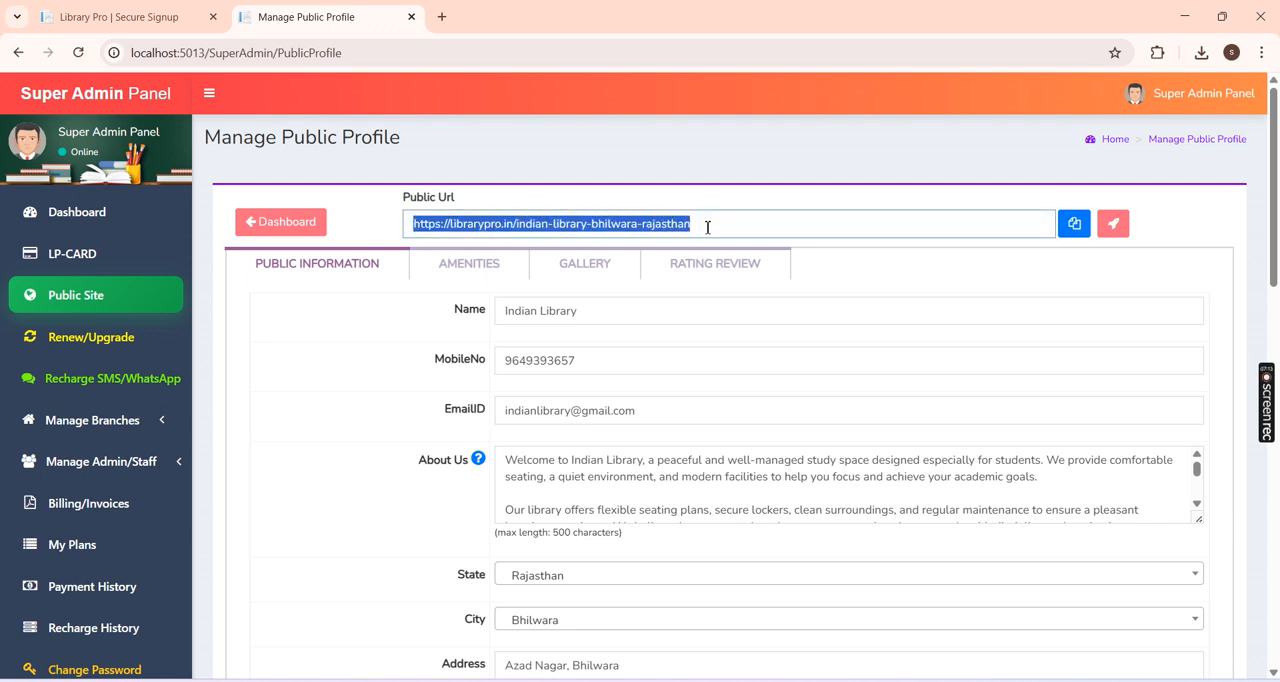
{"action": "left_click", "coordinate": [692, 224]}
{"action": "left_click", "coordinate": [1074, 223]}
{"action": "left_click", "coordinate": [772, 150]}
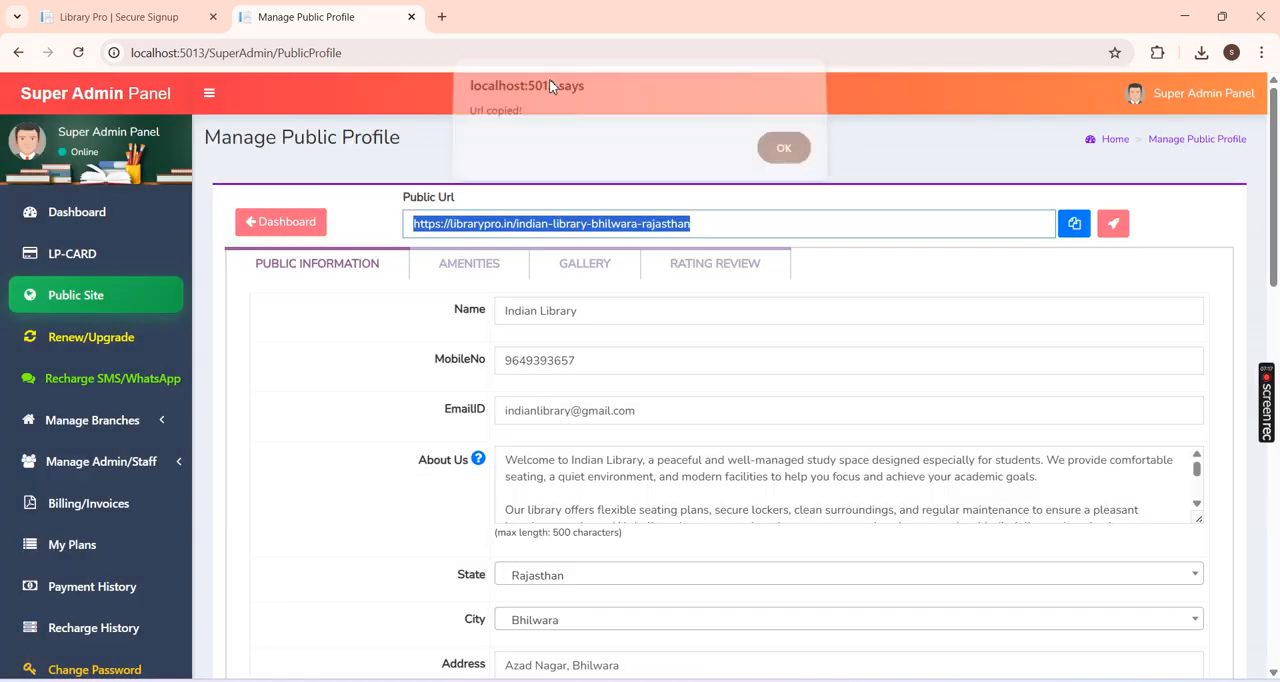
Step: Open the librarypro.in website in a new browser tab
{"action": "left_click", "coordinate": [442, 17]}
{"action": "right_click", "coordinate": [449, 50]}
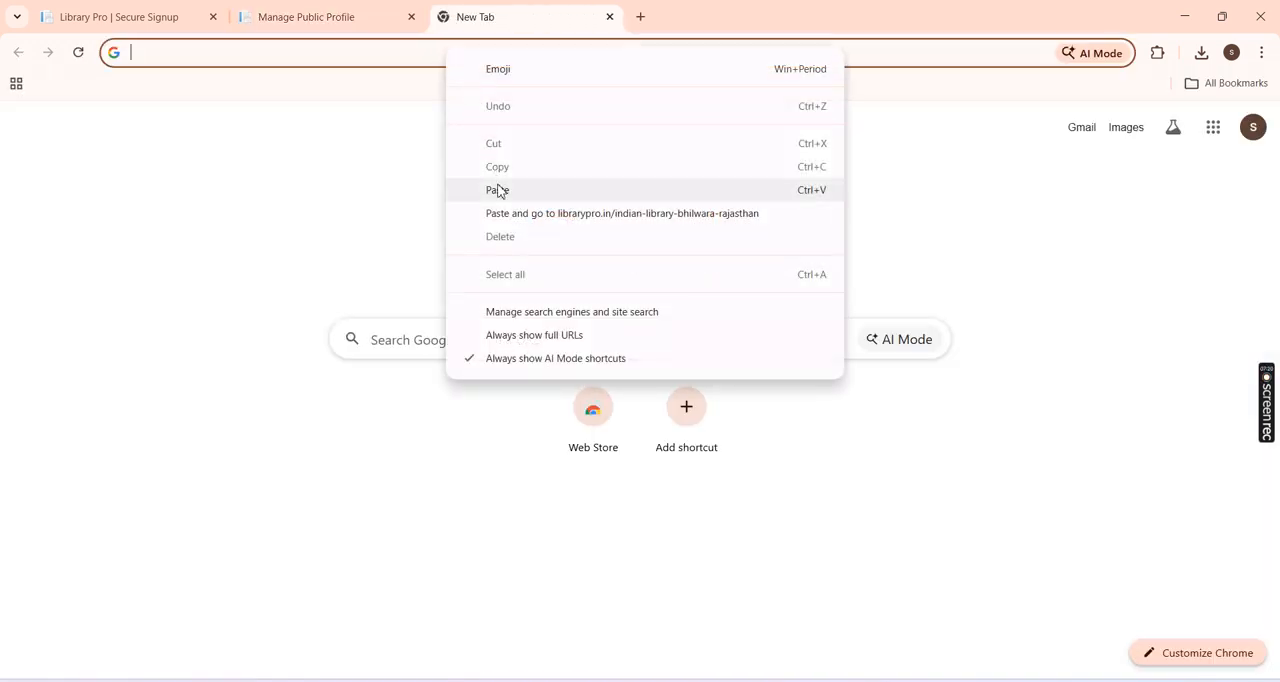
{"action": "left_click", "coordinate": [499, 190]}
{"action": "left_click", "coordinate": [134, 12]}
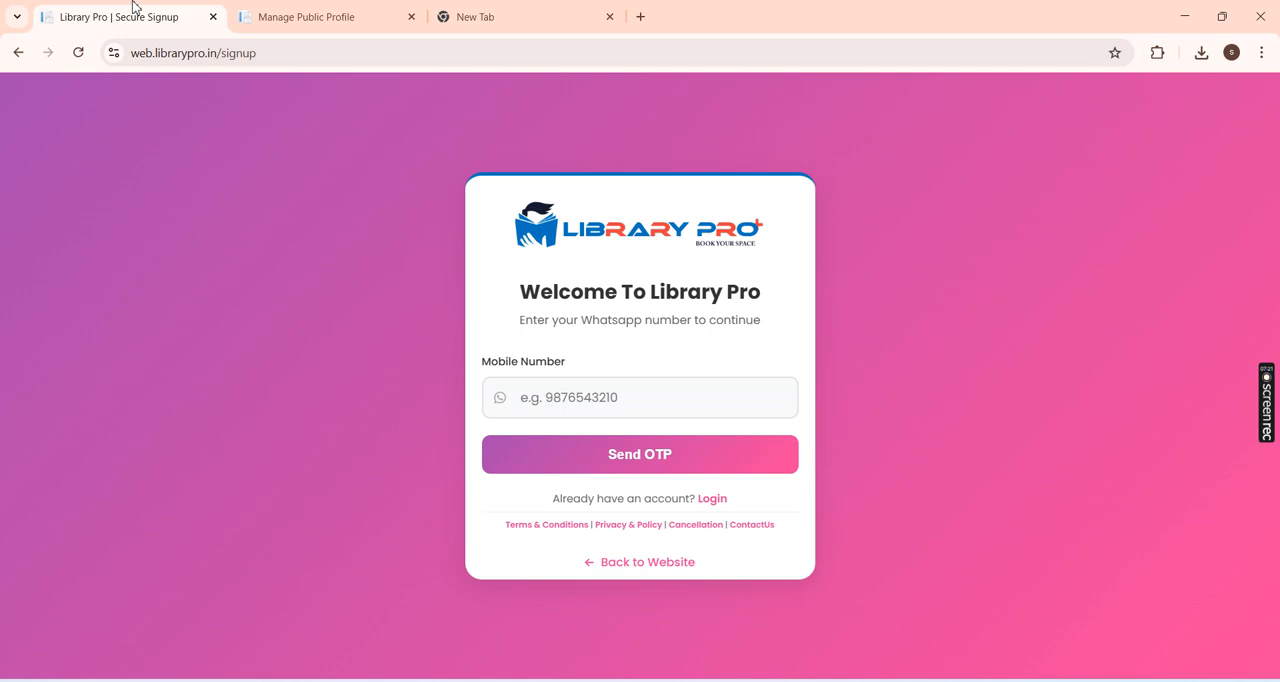
{"action": "left_click", "coordinate": [501, 16]}
{"action": "left_click", "coordinate": [494, 54]}
{"action": "type", "text": "lib"}
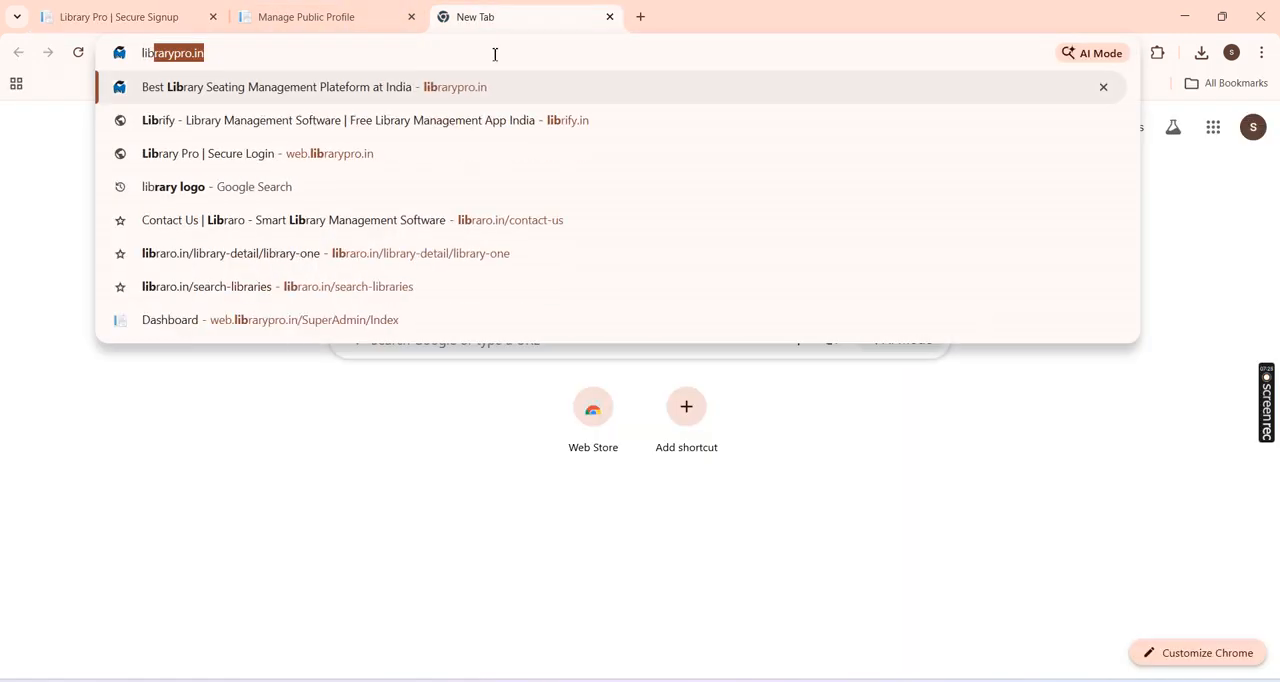
{"action": "key", "text": "Return"}
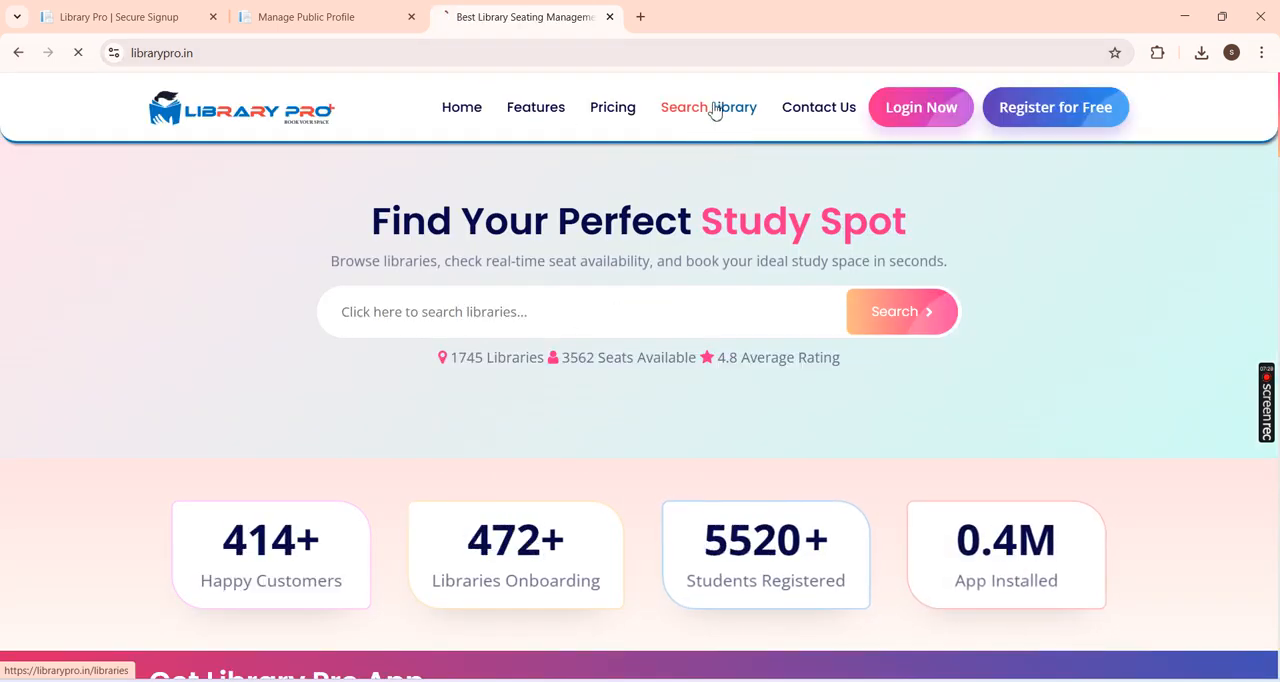
Step: Find Aditi library & study hub in the library listing, open its details page and view its About section
{"action": "left_click", "coordinate": [712, 107]}
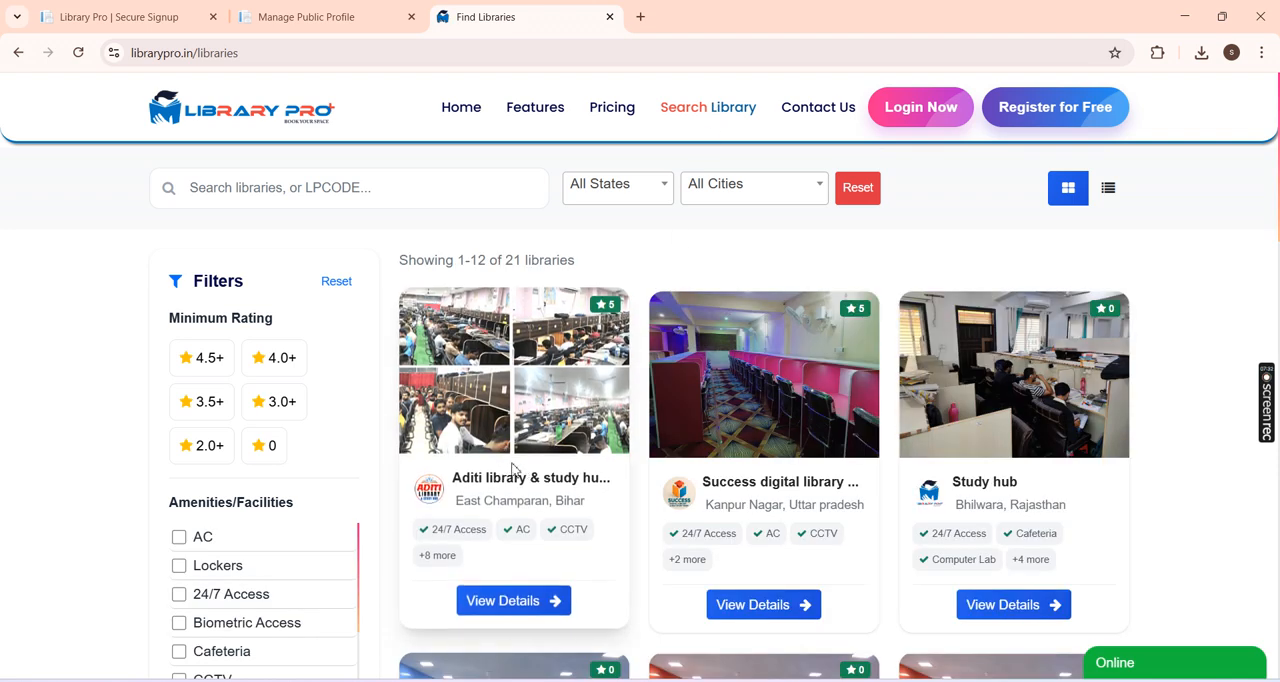
{"action": "left_click", "coordinate": [525, 601]}
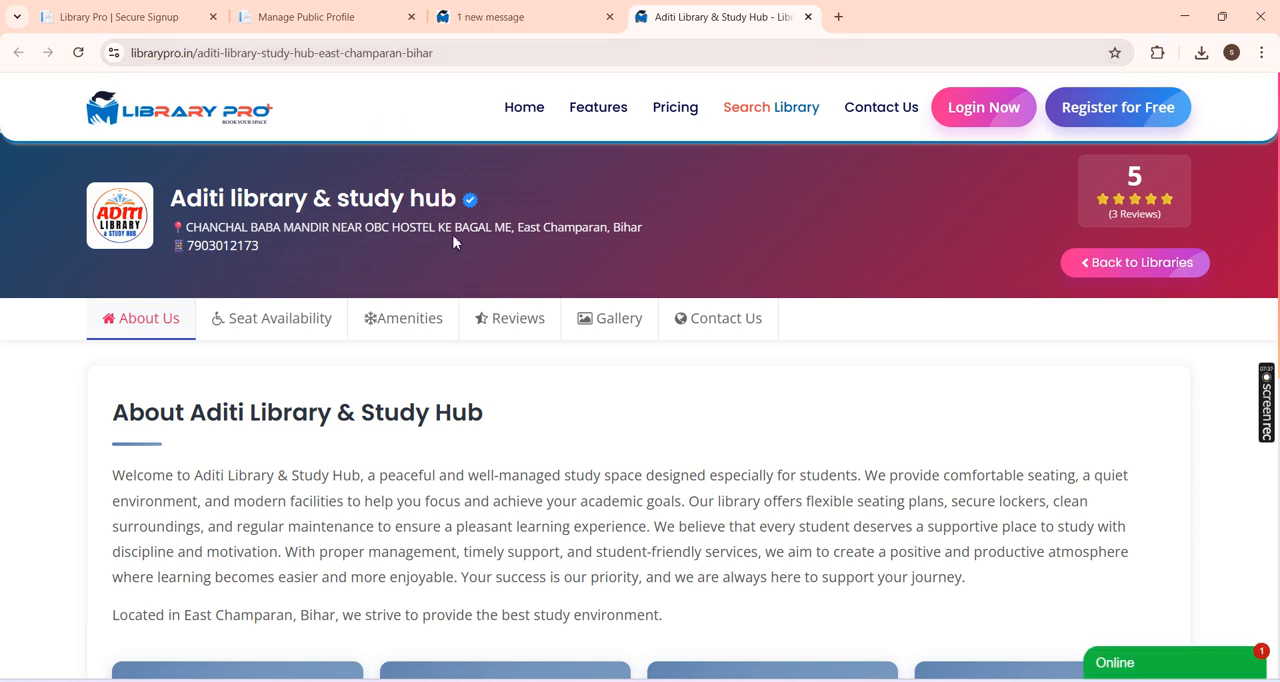
{"action": "scroll", "coordinate": [430, 250], "scroll_direction": "down", "scroll_amount": 3}
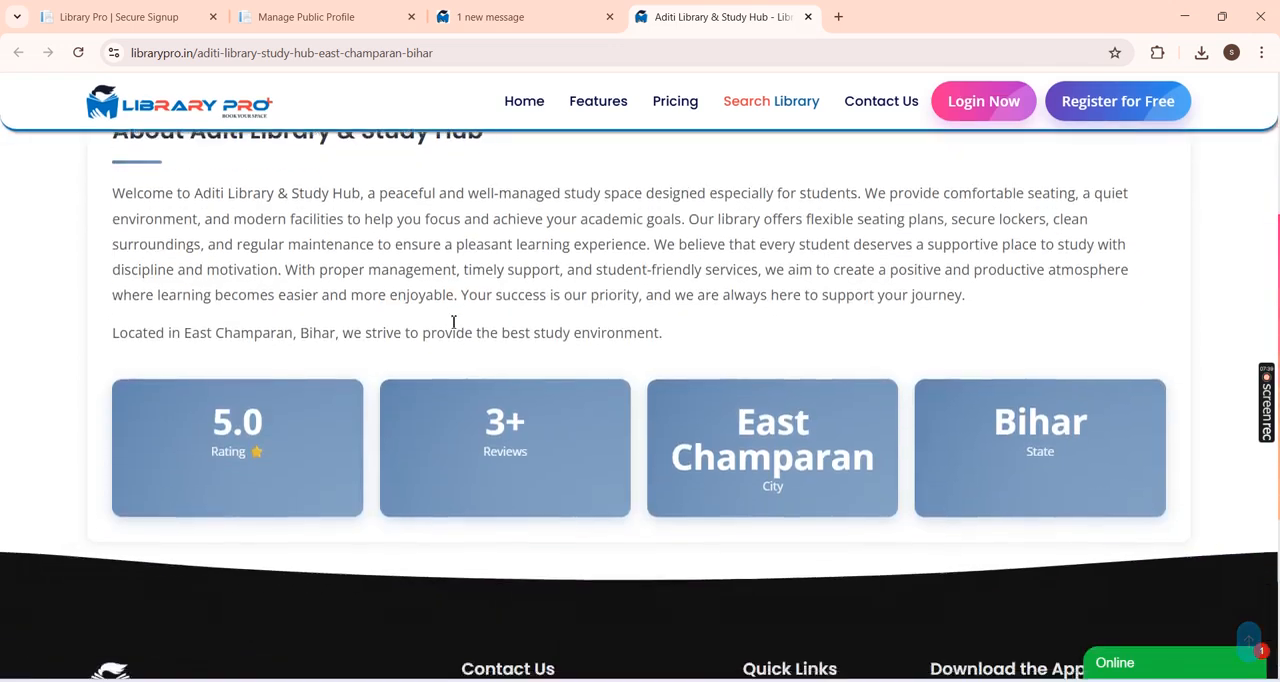
{"action": "scroll", "coordinate": [453, 322], "scroll_direction": "up", "scroll_amount": 3}
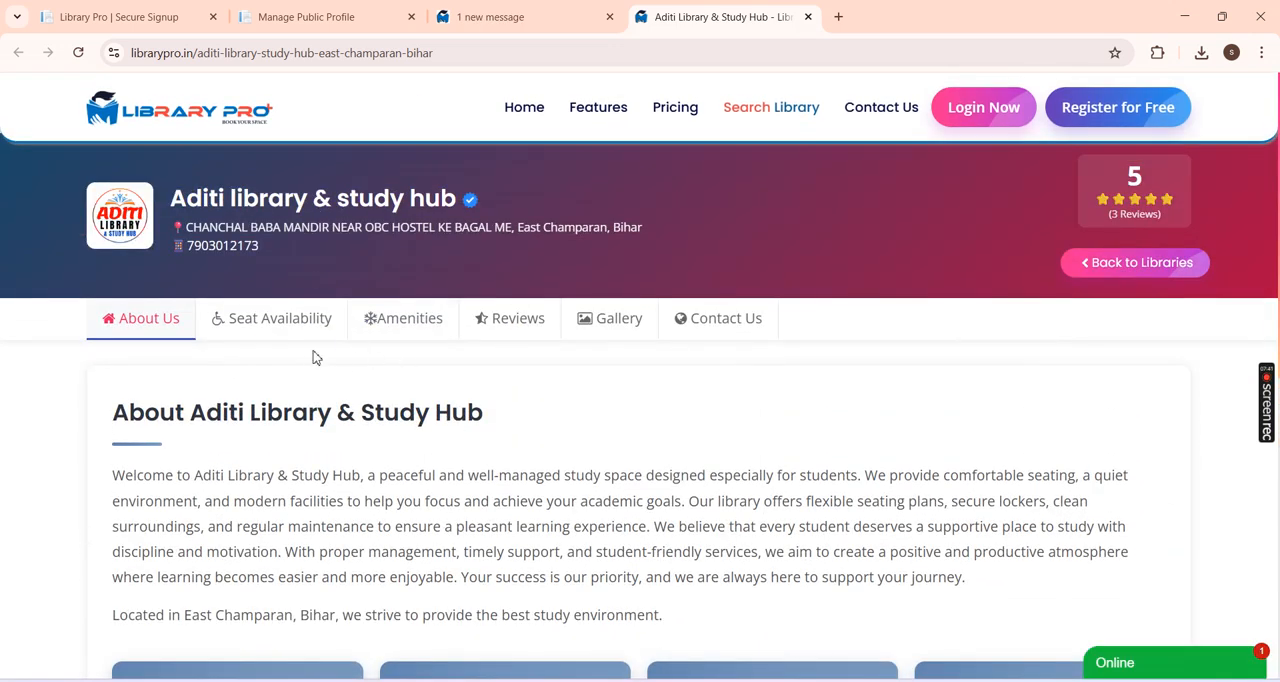
Step: Examine Aditi library & study hub's amenities, reviews, gallery, seat availability form and About text
{"action": "left_click", "coordinate": [417, 331]}
{"action": "left_click", "coordinate": [524, 335]}
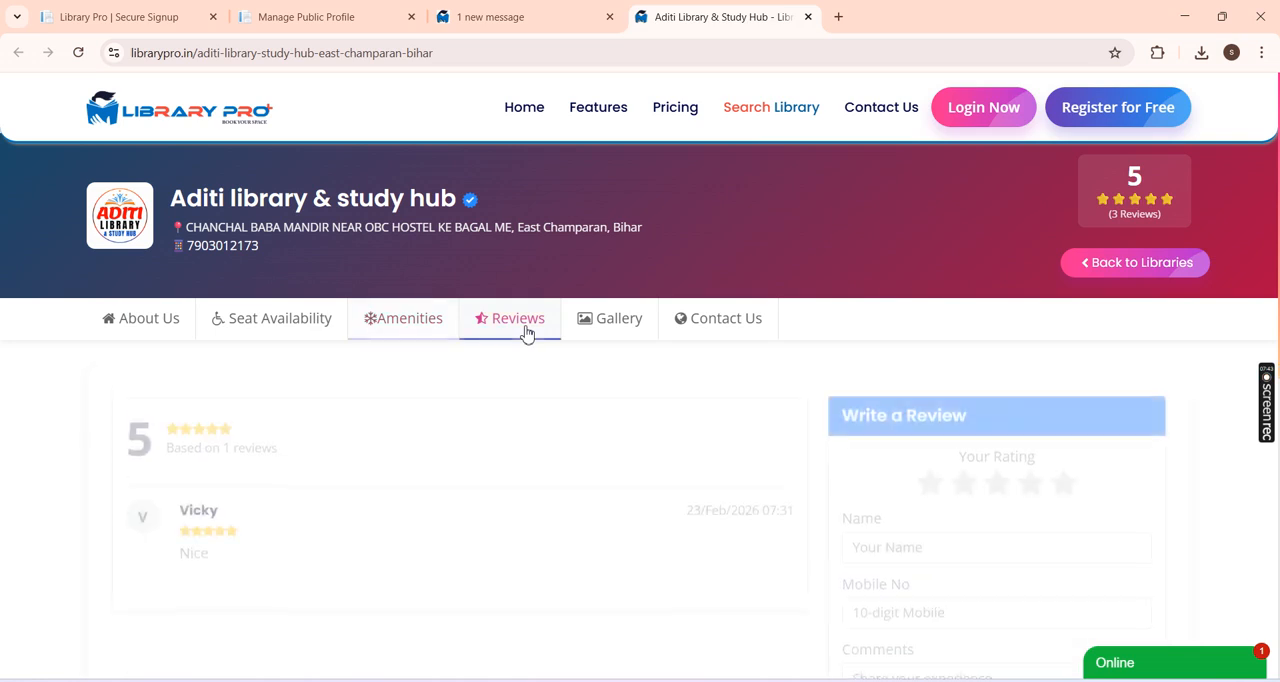
{"action": "left_click", "coordinate": [619, 337]}
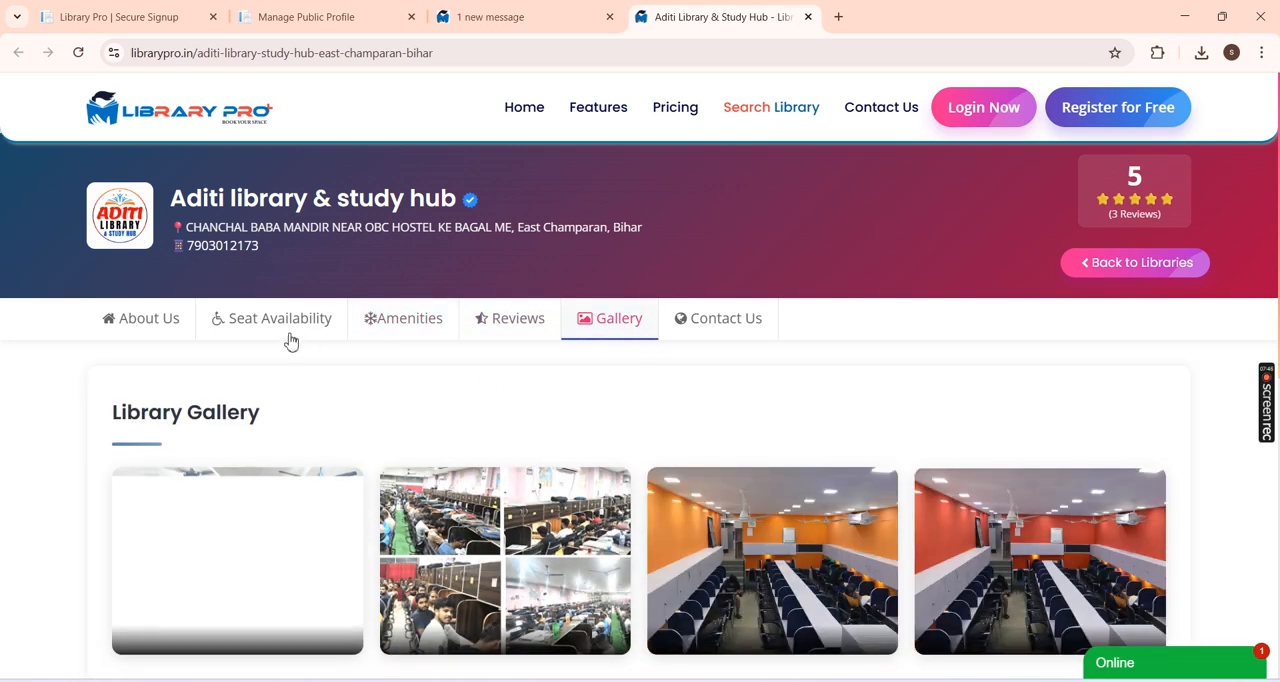
{"action": "left_click", "coordinate": [149, 326]}
{"action": "left_click", "coordinate": [283, 323]}
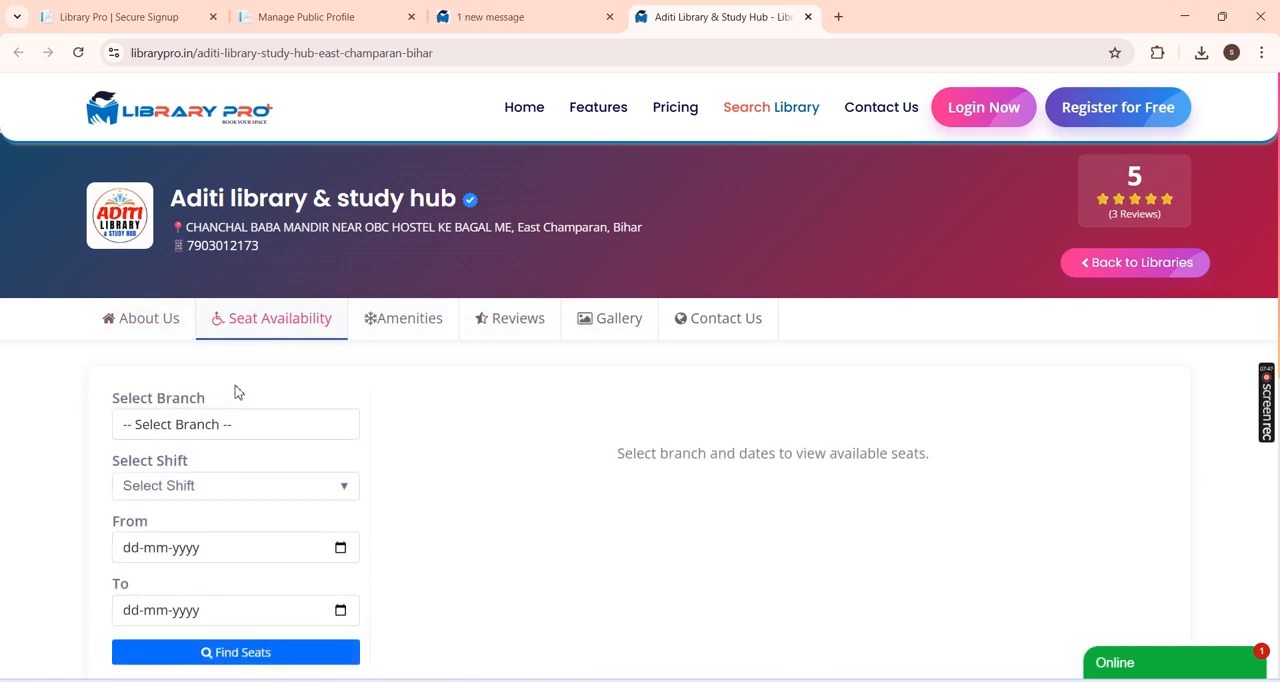
{"action": "left_click", "coordinate": [157, 328]}
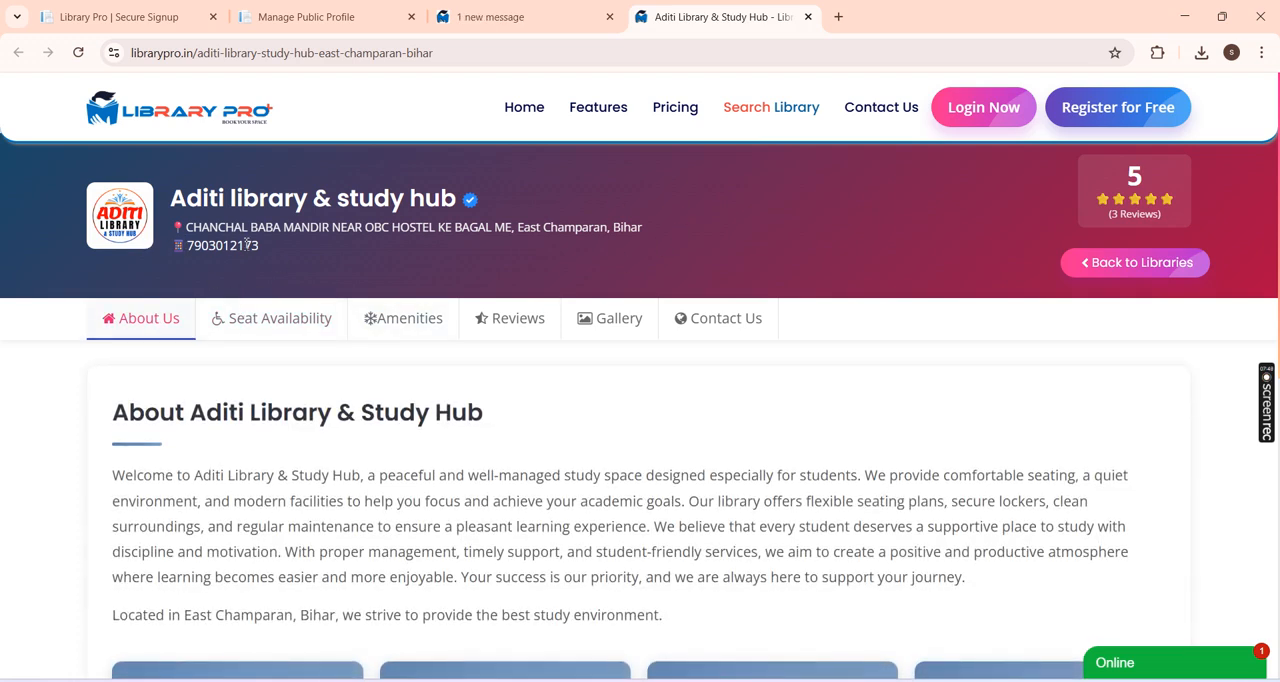
{"action": "scroll", "coordinate": [349, 230], "scroll_direction": "down", "scroll_amount": 3}
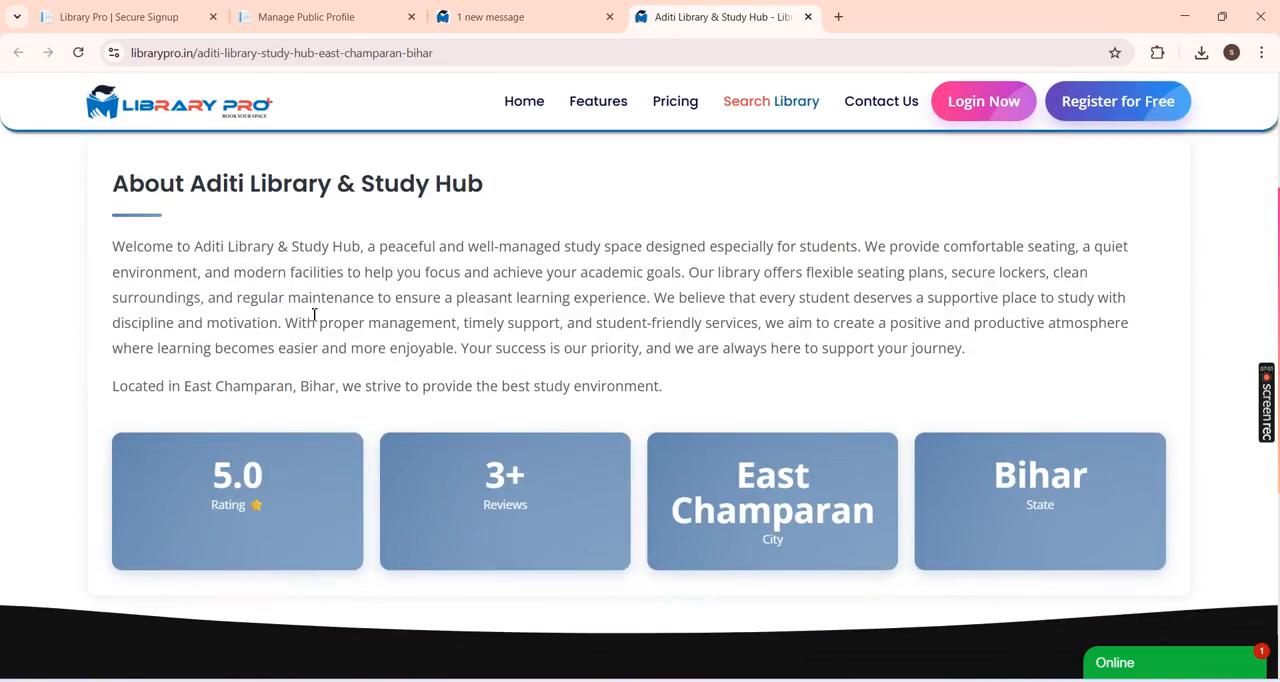
{"action": "left_click_drag", "start_coordinate": [256, 272], "coordinate": [392, 352]}
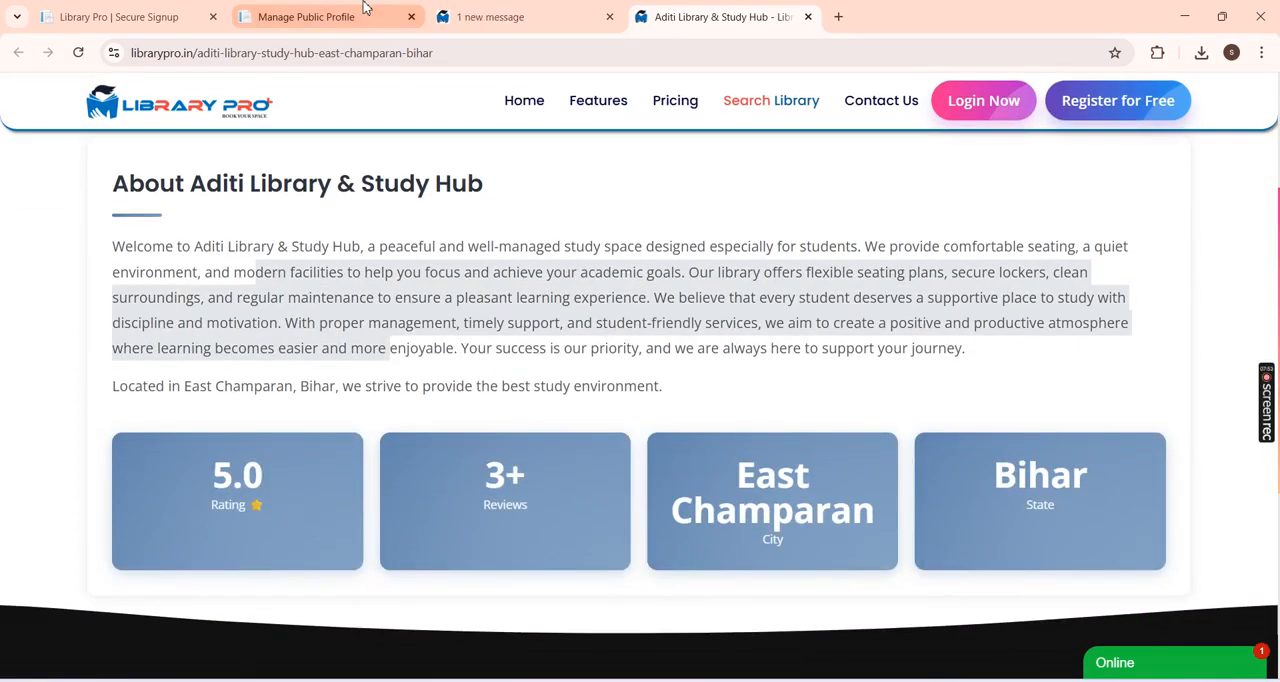
Step: Return to the Manage Public Profile page and review the library's name, mobile number and full About Us text
{"action": "left_click", "coordinate": [365, 10]}
{"action": "left_click", "coordinate": [347, 388]}
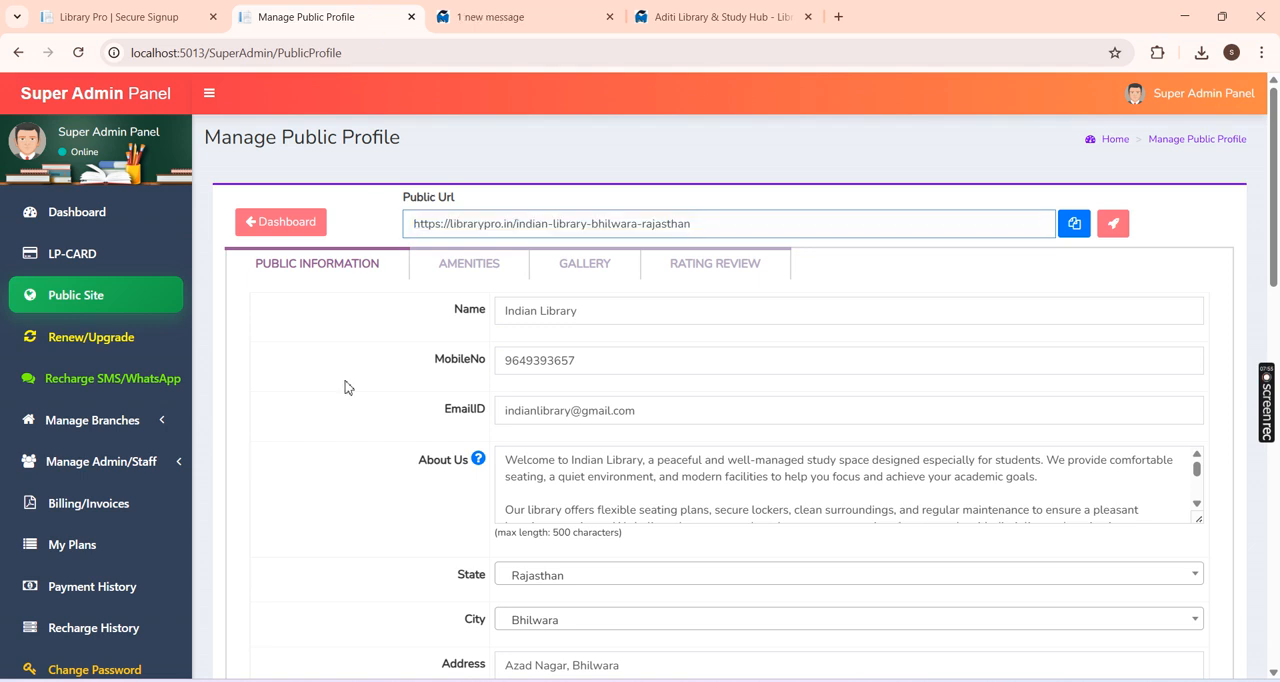
{"action": "scroll", "coordinate": [347, 388], "scroll_direction": "down", "scroll_amount": 1}
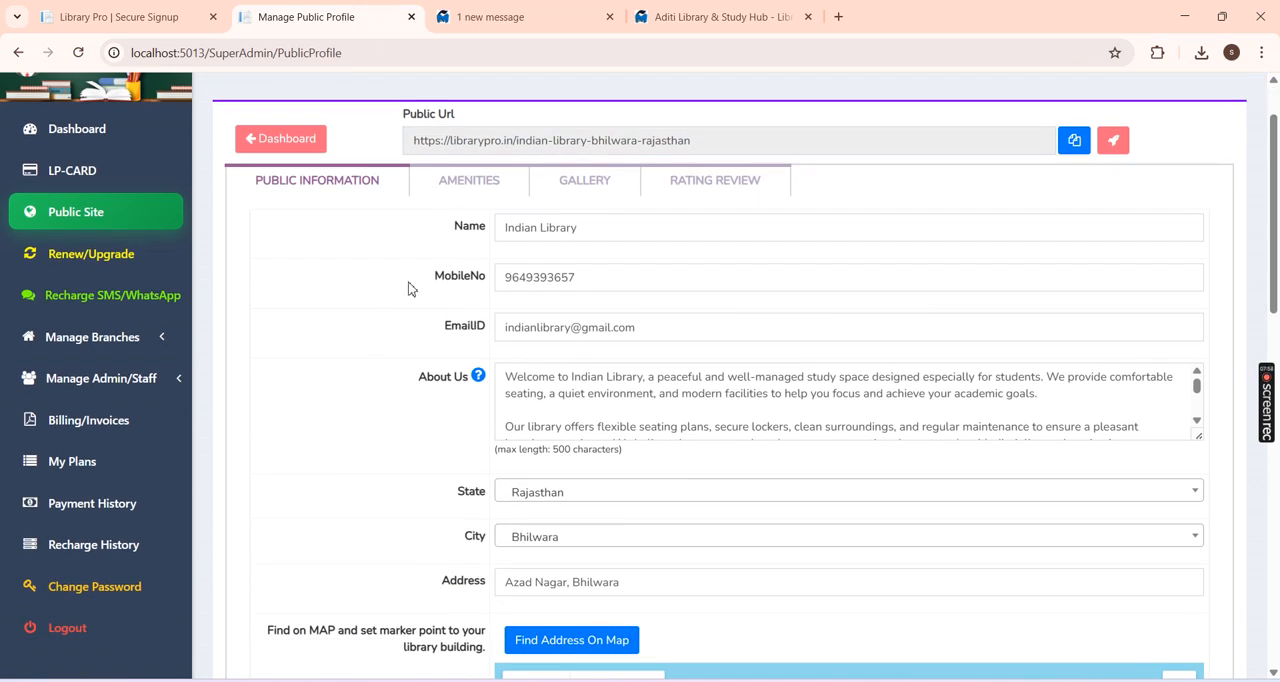
{"action": "left_click", "coordinate": [562, 238]}
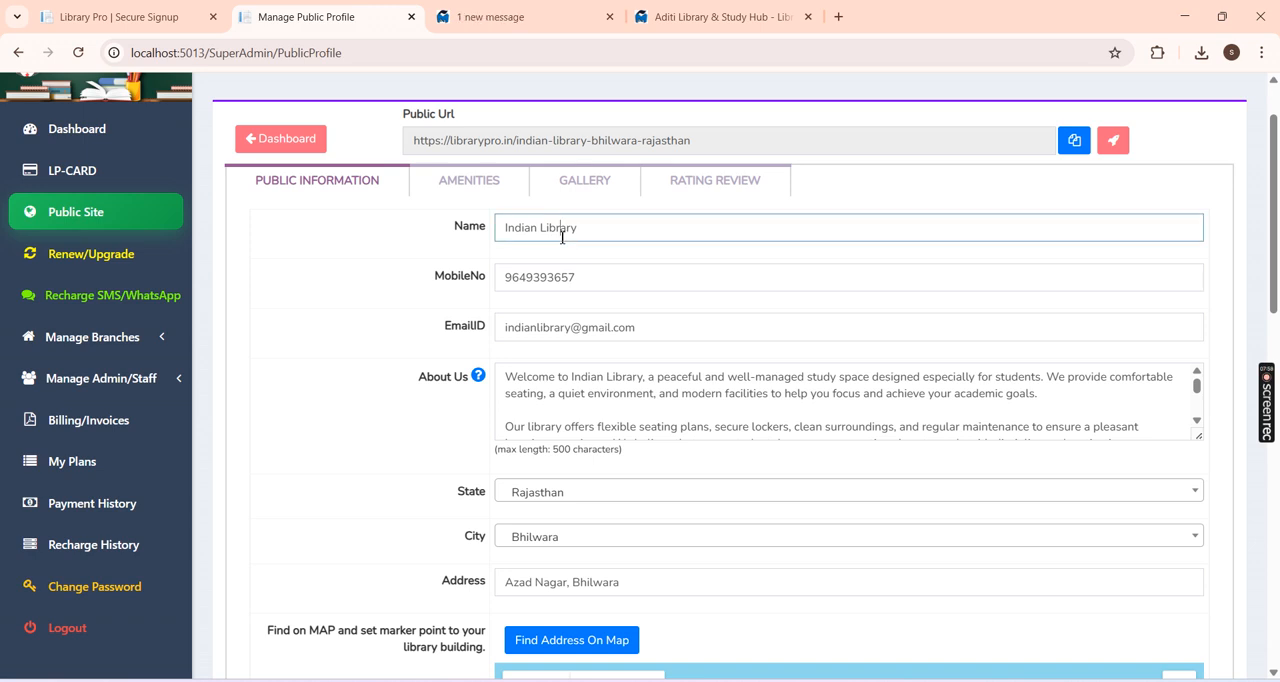
{"action": "left_click", "coordinate": [546, 277]}
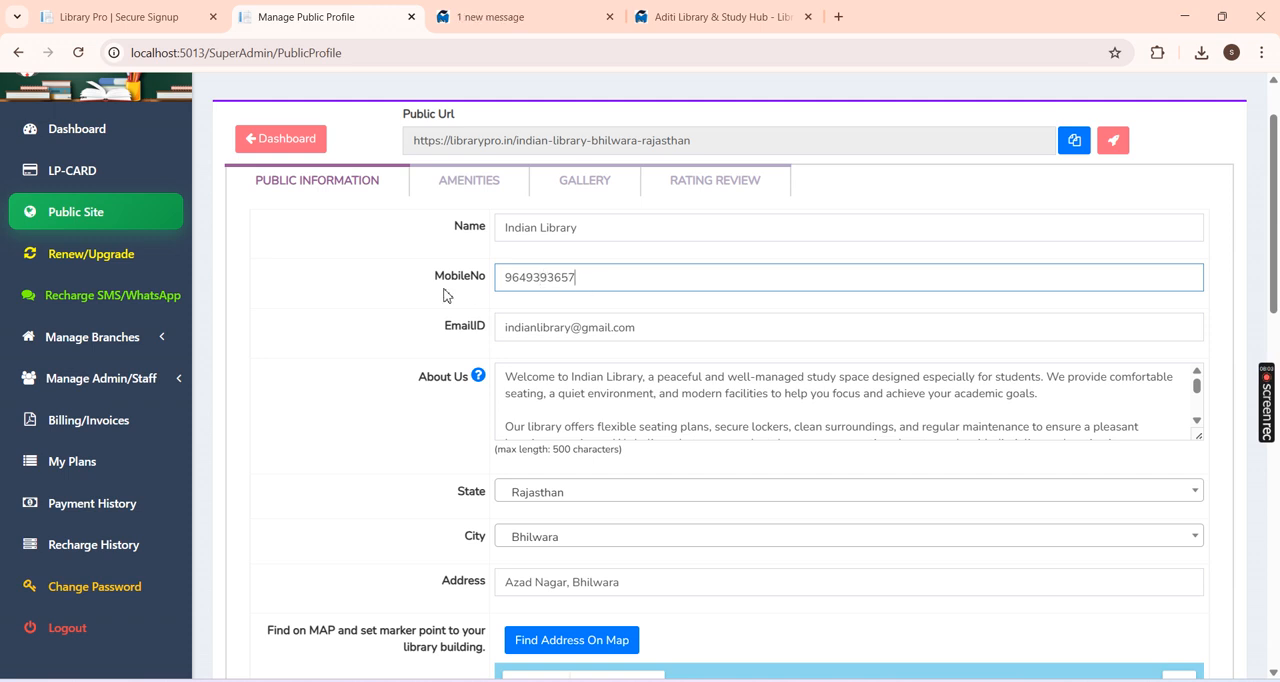
{"action": "left_click", "coordinate": [555, 378]}
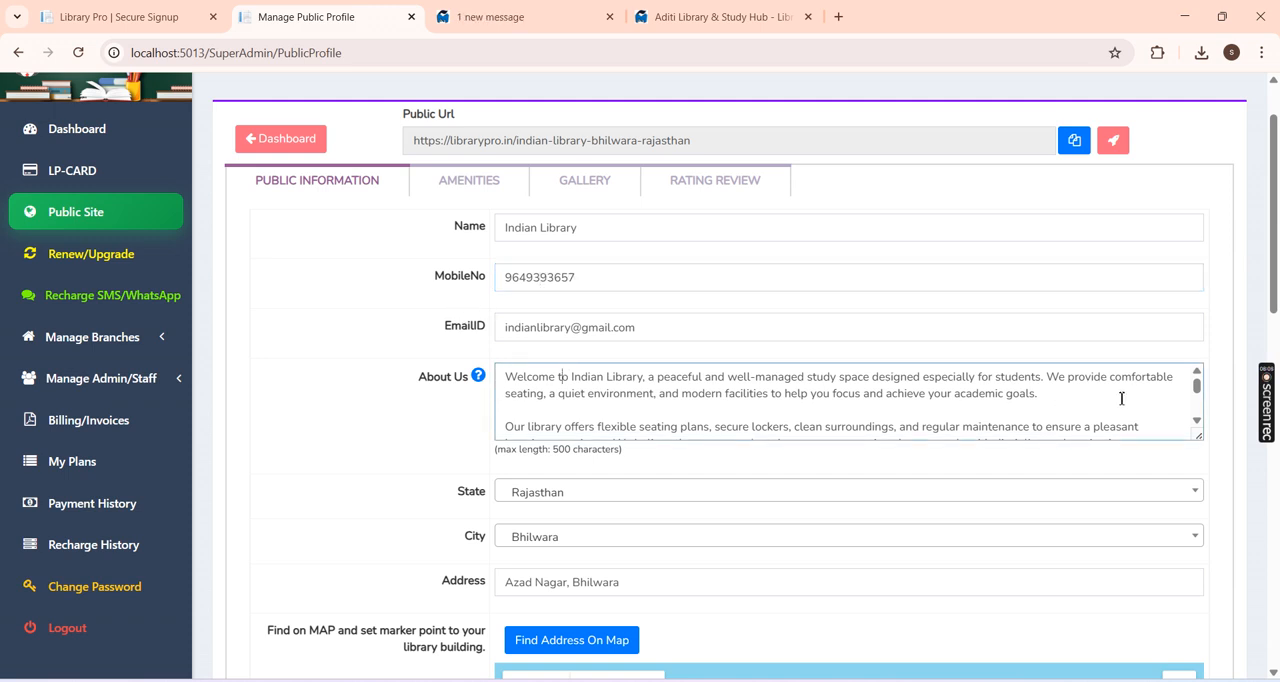
{"action": "left_click_drag", "start_coordinate": [1197, 387], "coordinate": [1200, 420]}
{"action": "scroll", "coordinate": [871, 421], "scroll_direction": "down", "scroll_amount": 1}
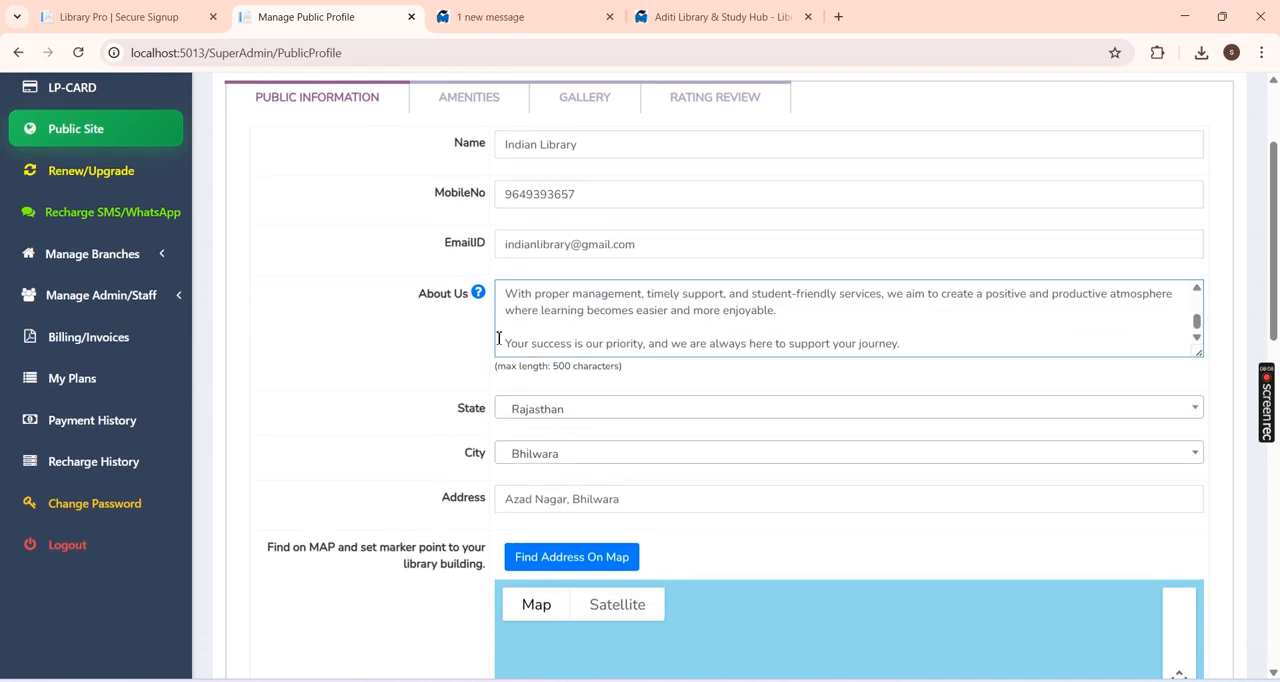
{"action": "scroll", "coordinate": [500, 337], "scroll_direction": "up", "scroll_amount": 5}
{"action": "left_click_drag", "start_coordinate": [1278, 227], "coordinate": [1277, 273]}
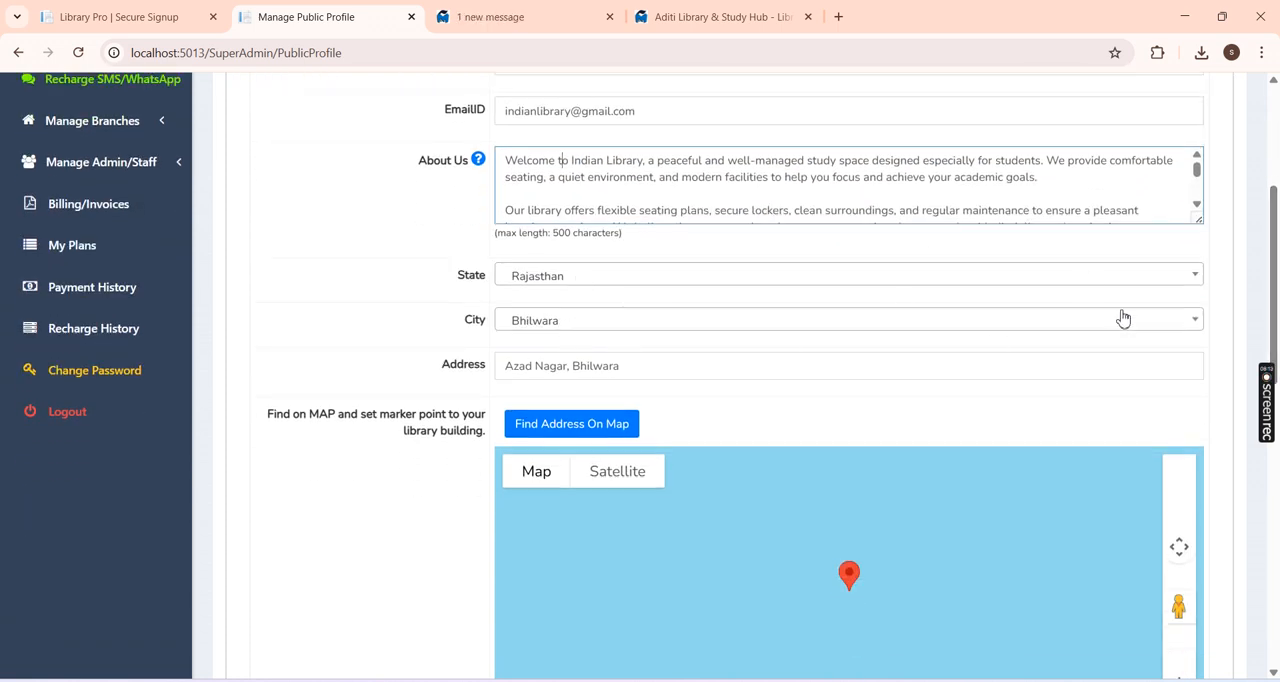
Step: Locate the library's address on the map and move the marker north within Azad Nagar, to about latitude 25.3295 and longitude 74.6142
{"action": "scroll", "coordinate": [1122, 317], "scroll_direction": "down", "scroll_amount": 1}
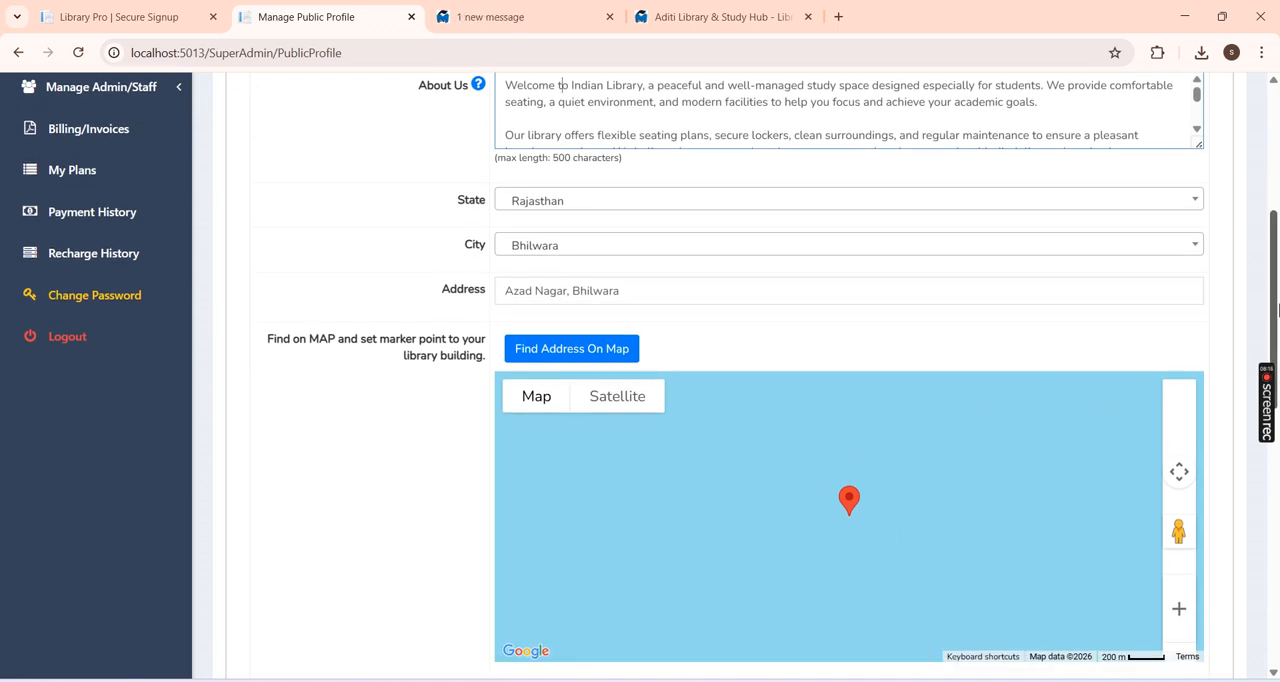
{"action": "scroll", "coordinate": [1277, 310], "scroll_direction": "down", "scroll_amount": 1}
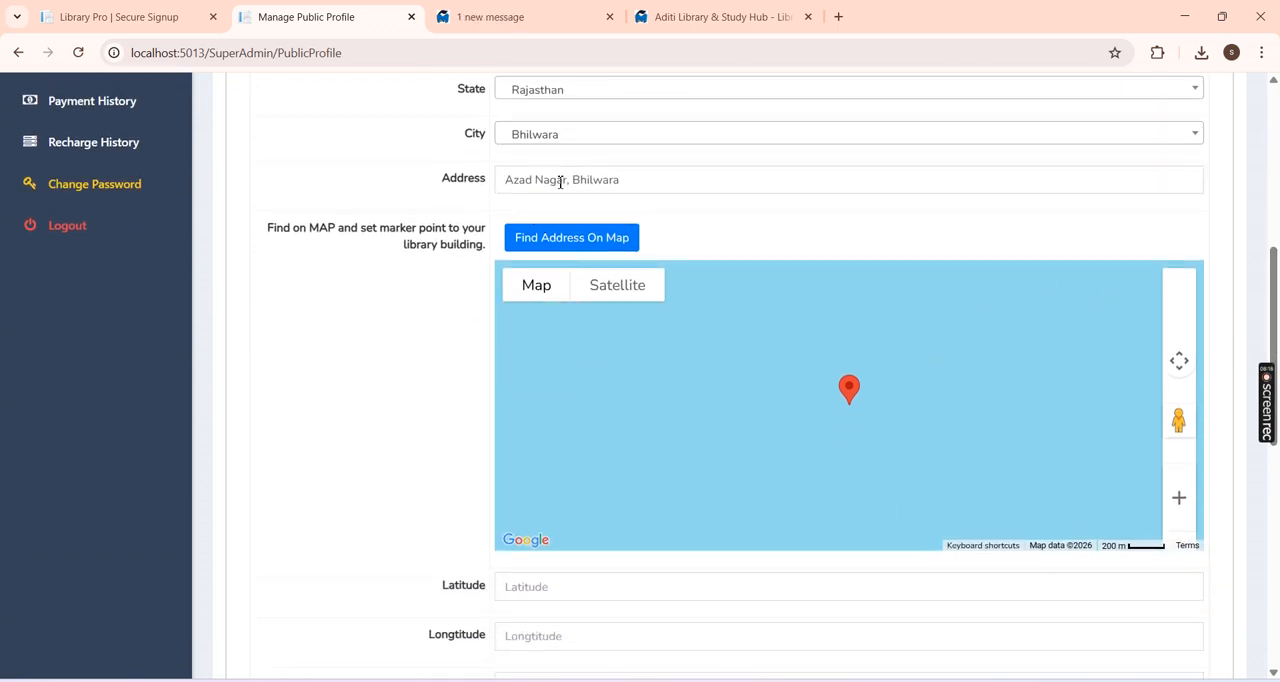
{"action": "left_click", "coordinate": [555, 250]}
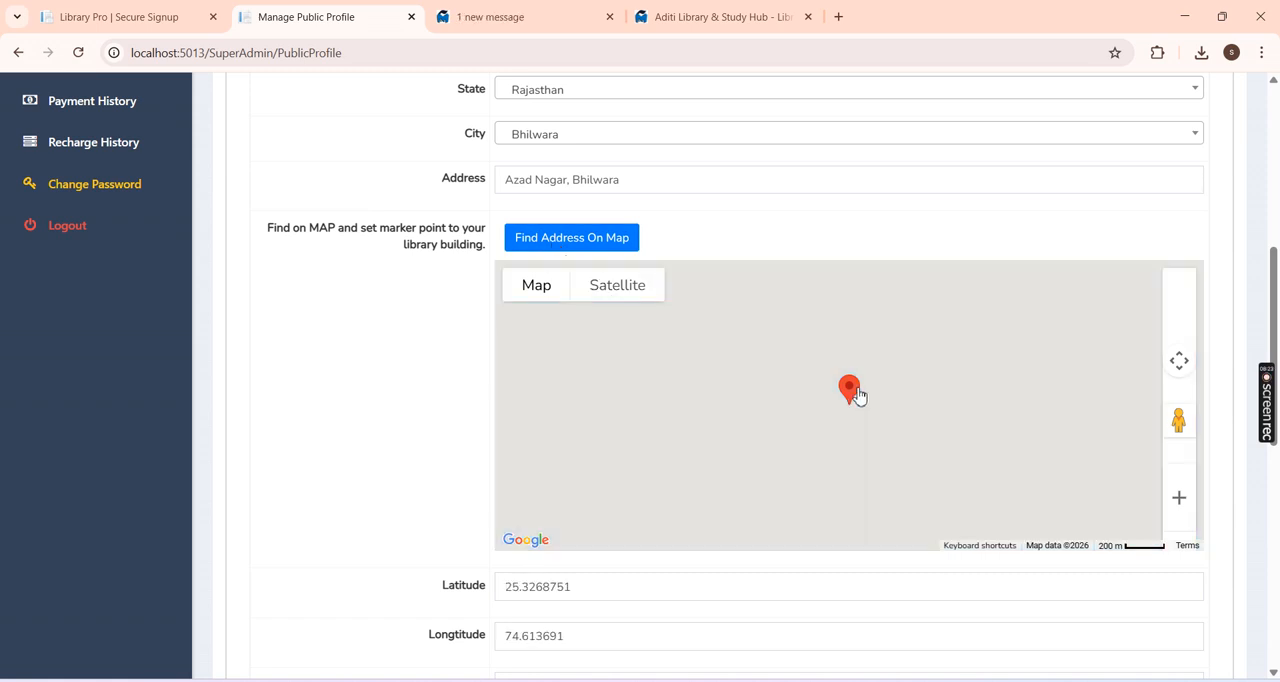
{"action": "left_click_drag", "start_coordinate": [871, 383], "coordinate": [878, 363]}
{"action": "scroll", "coordinate": [1278, 320], "scroll_direction": "down", "scroll_amount": 1}
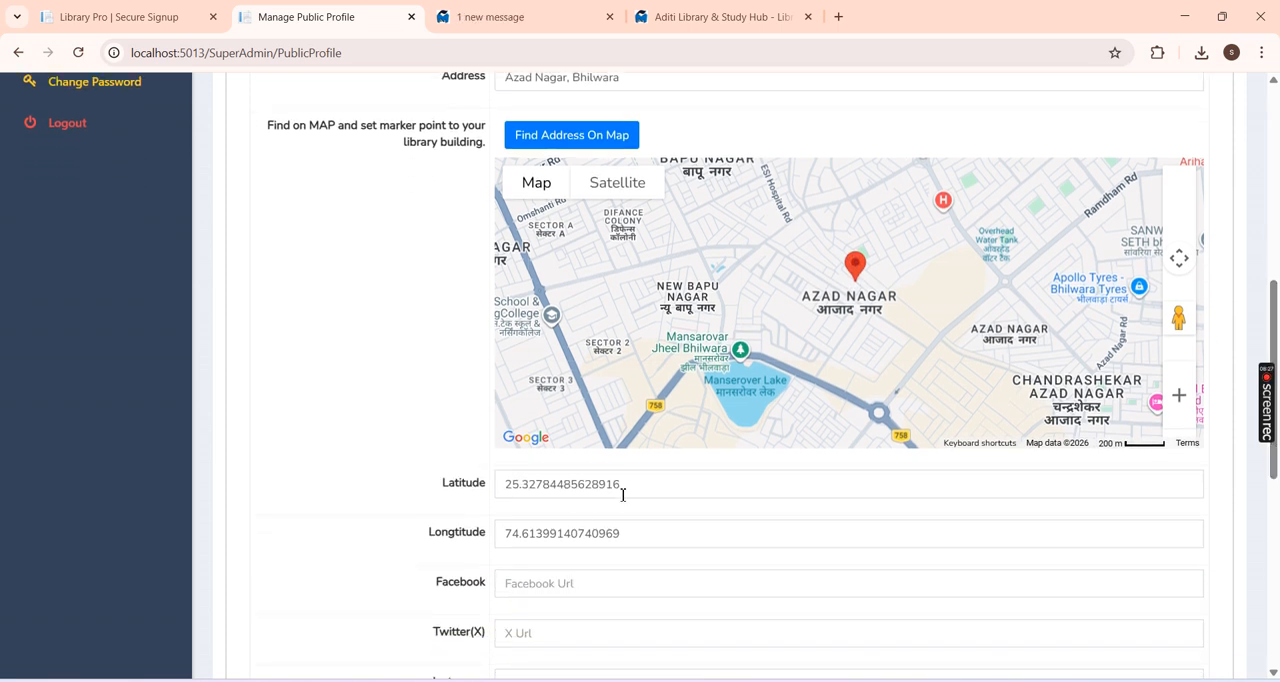
{"action": "left_click_drag", "start_coordinate": [622, 486], "coordinate": [450, 504]}
{"action": "left_click_drag", "start_coordinate": [622, 532], "coordinate": [512, 541]}
{"action": "left_click", "coordinate": [697, 513]}
{"action": "left_click_drag", "start_coordinate": [858, 265], "coordinate": [857, 229]}
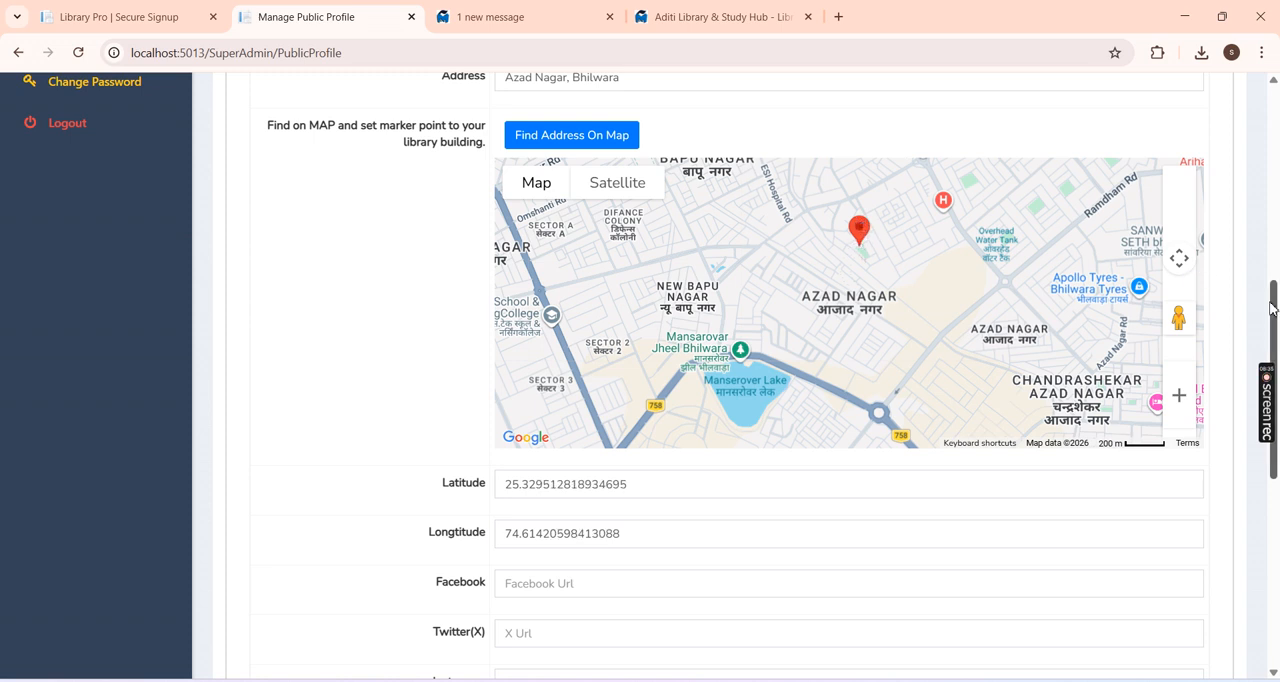
{"action": "left_click_drag", "start_coordinate": [1270, 309], "coordinate": [1270, 324]}
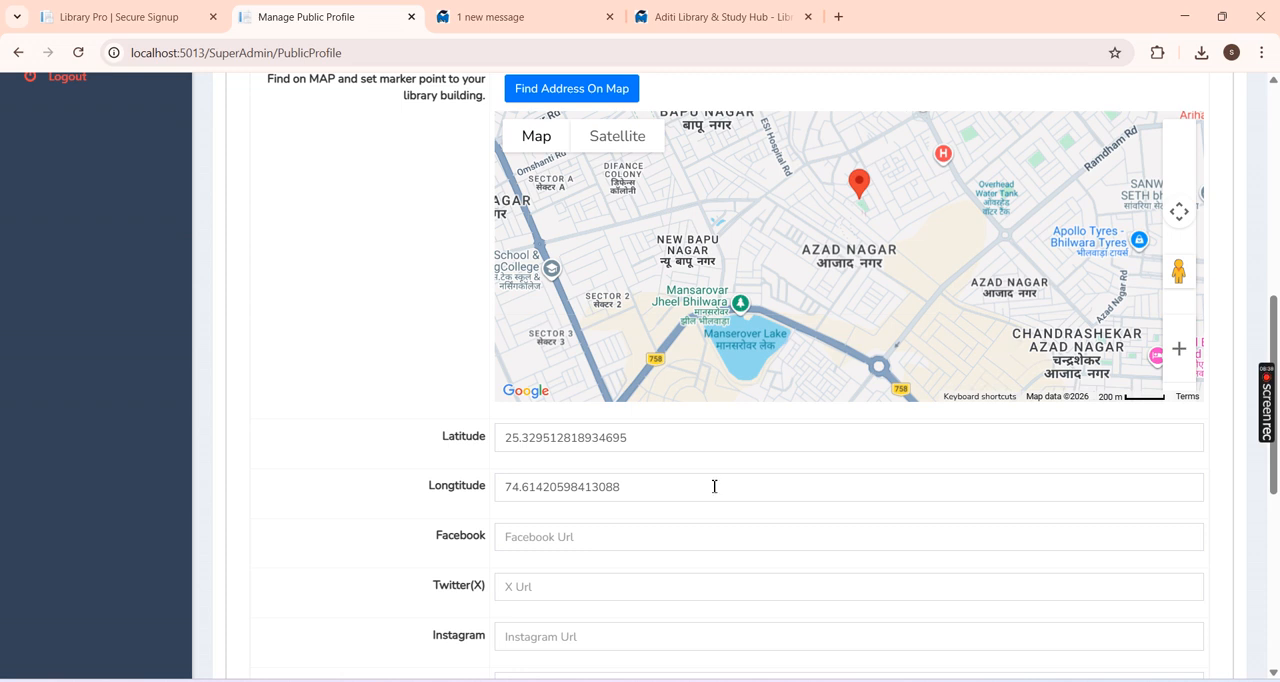
{"action": "scroll", "coordinate": [745, 397], "scroll_direction": "down", "scroll_amount": 2}
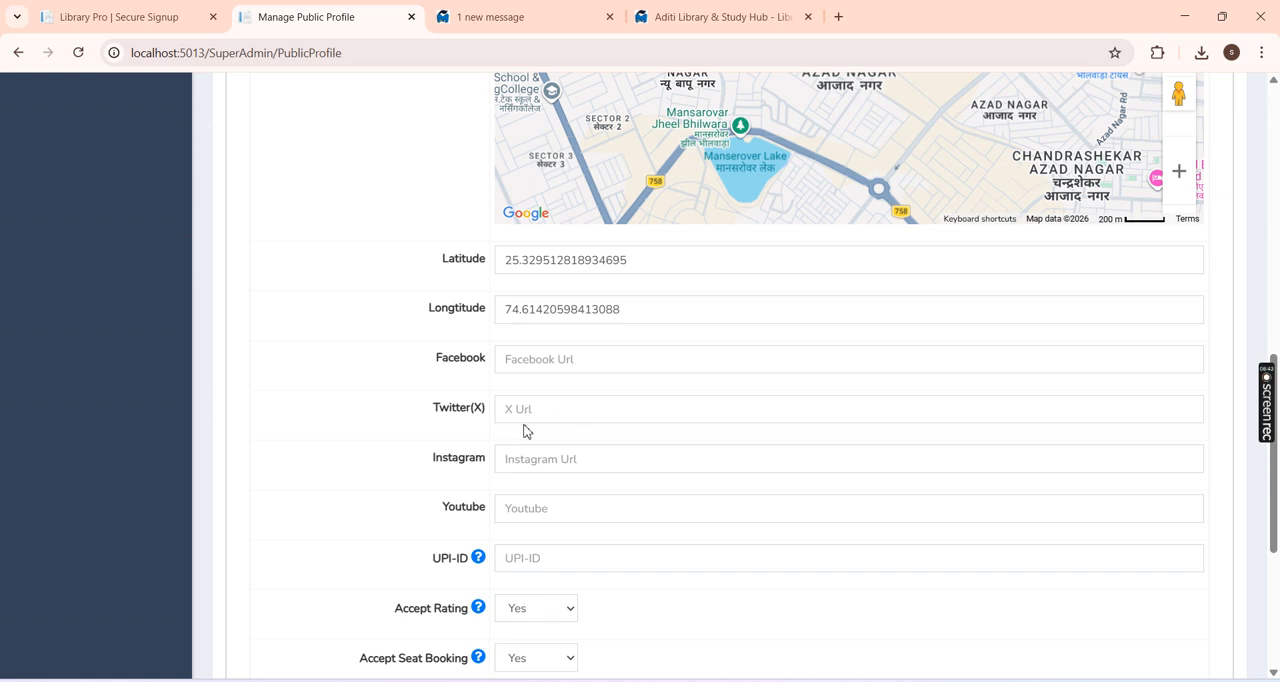
{"action": "scroll", "coordinate": [743, 405], "scroll_direction": "down", "scroll_amount": 1}
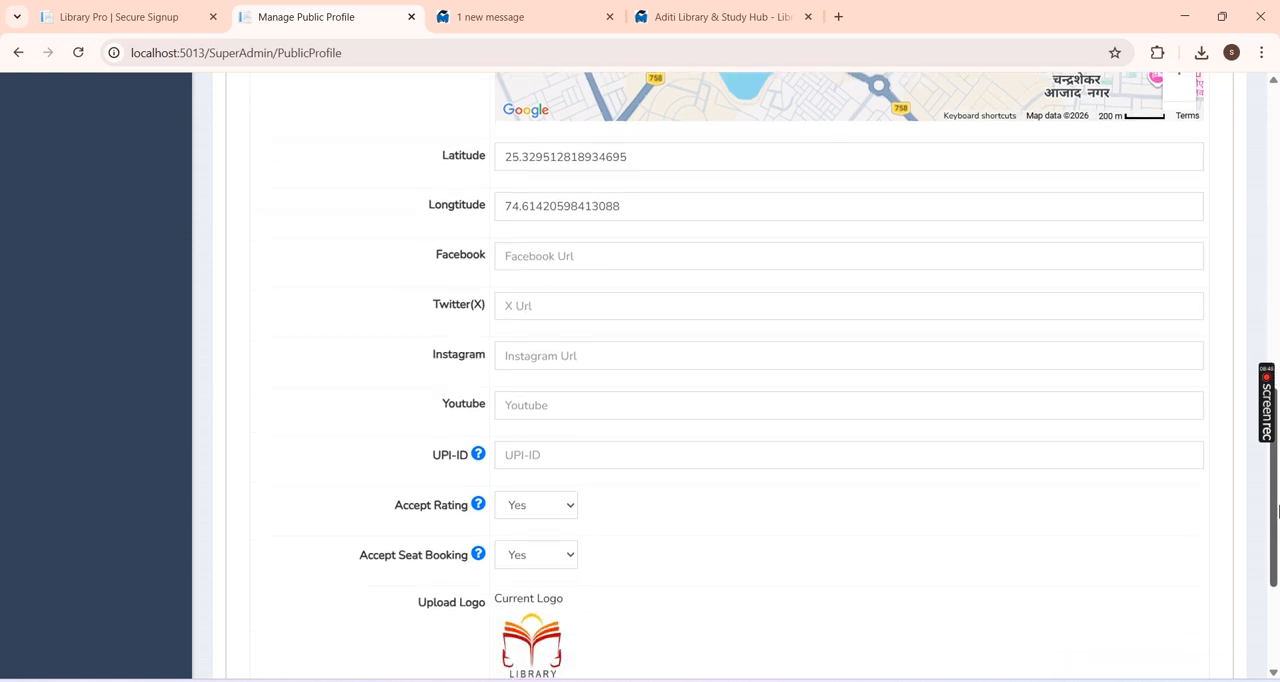
{"action": "left_click", "coordinate": [561, 264]}
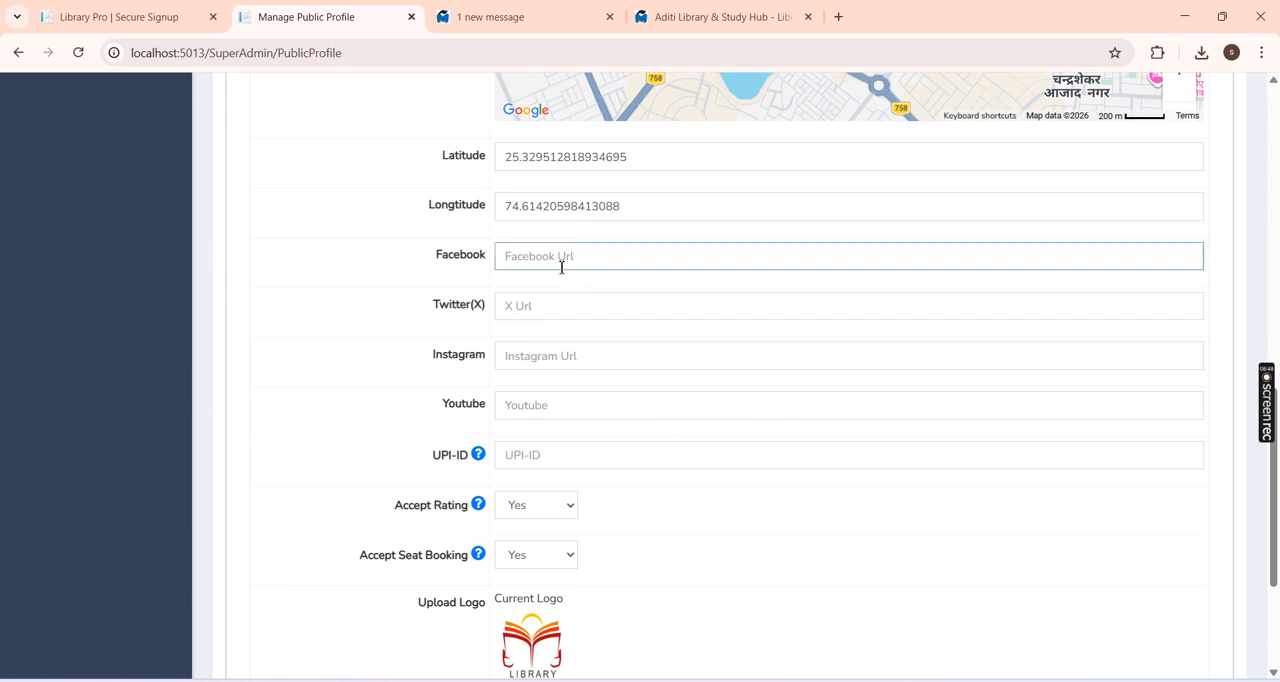
{"action": "type", "text": "https://facebook.com"}
Step: Read the UPI-ID help and enter the library's UPI payment ID in the public profile
{"action": "scroll", "coordinate": [1260, 483], "scroll_direction": "down", "scroll_amount": 1}
{"action": "left_click", "coordinate": [486, 384]}
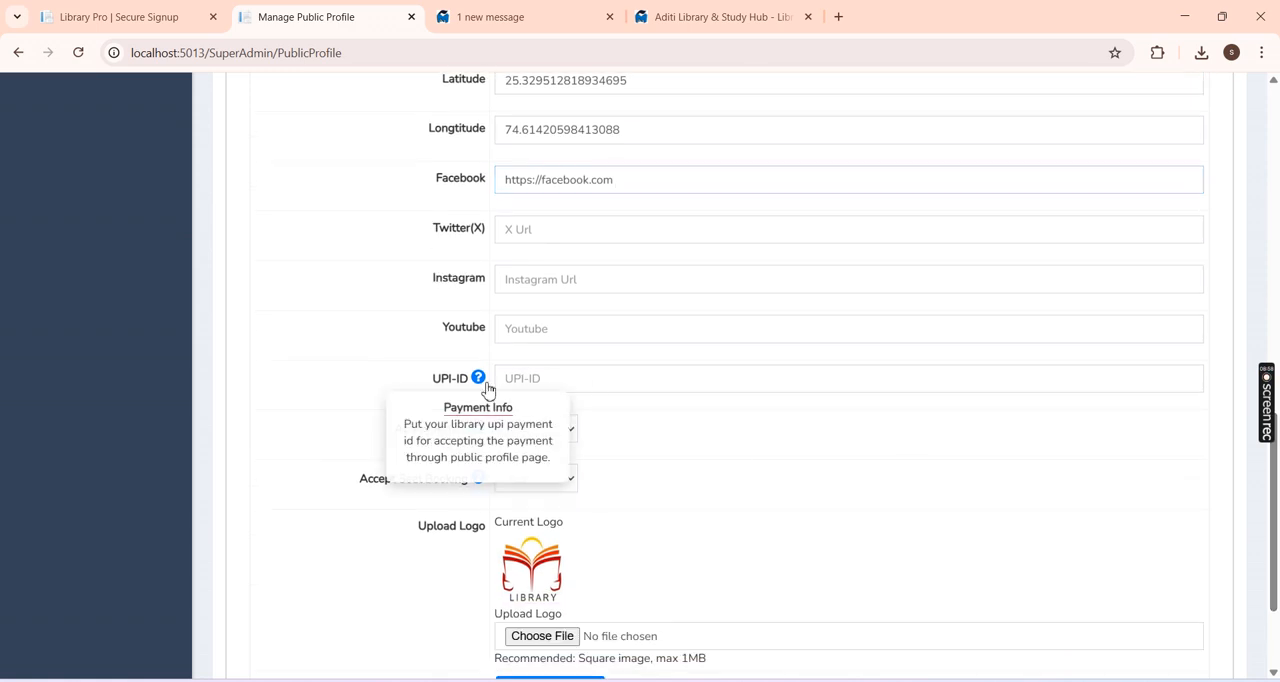
{"action": "left_click", "coordinate": [365, 372]}
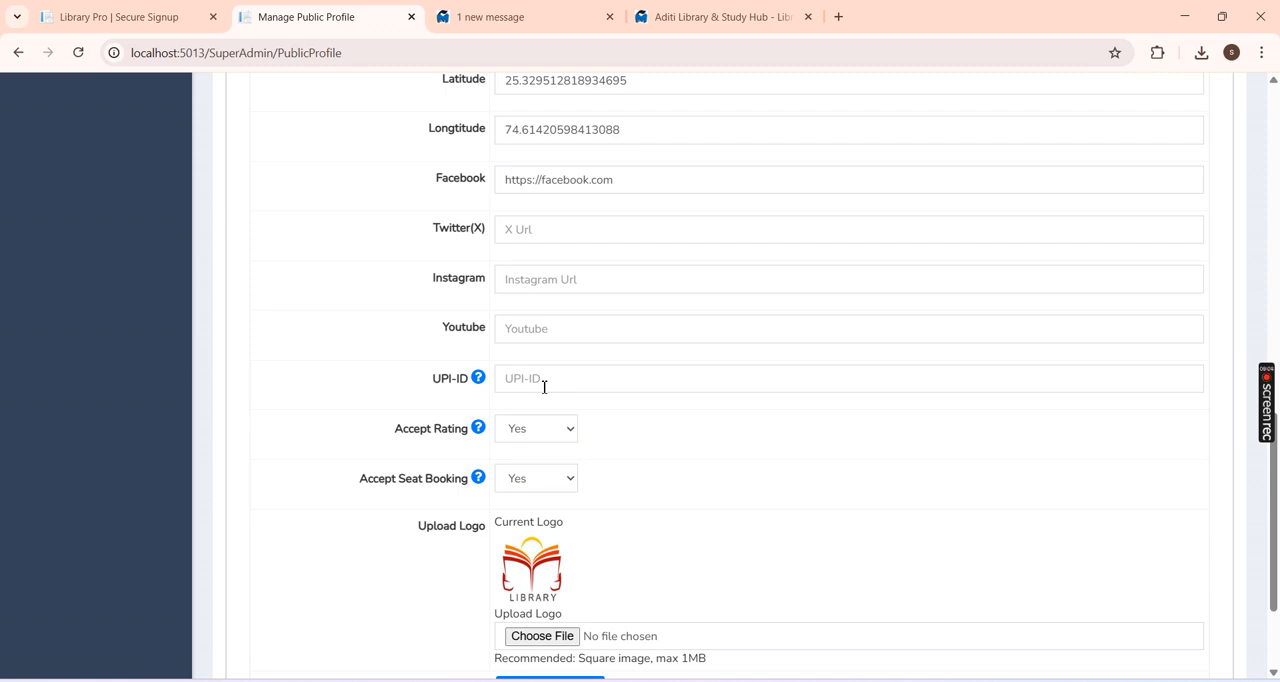
{"action": "left_click", "coordinate": [540, 384]}
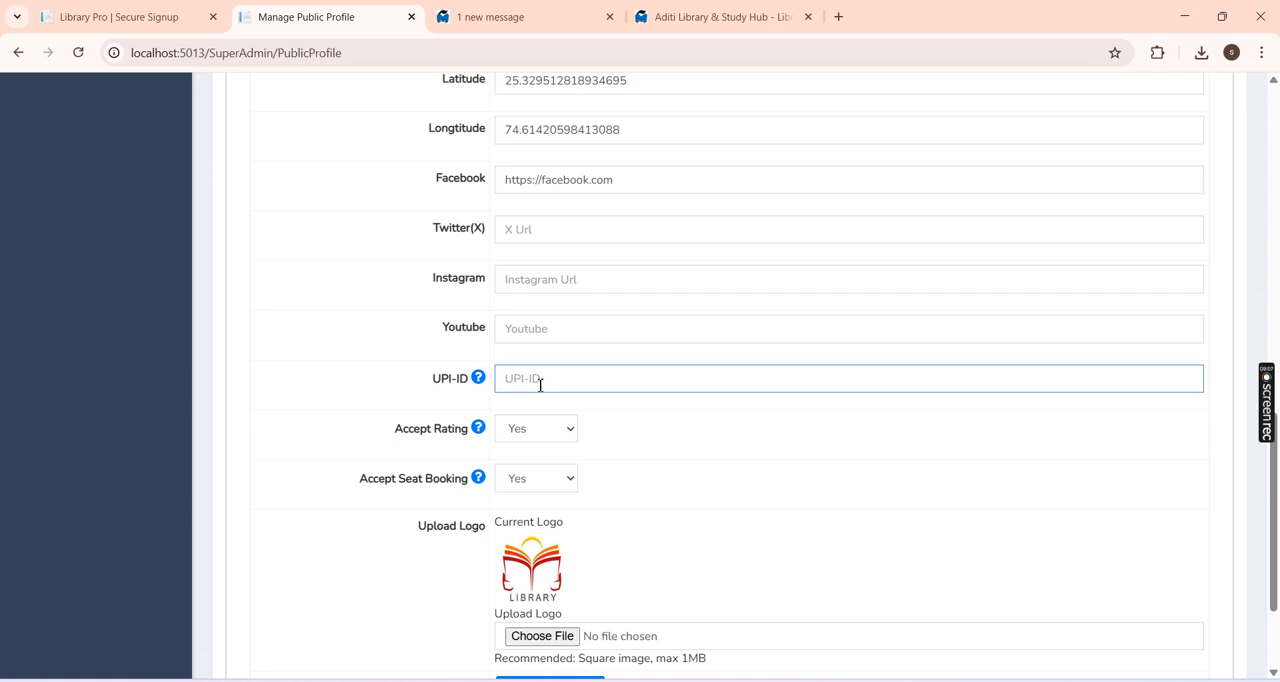
{"action": "type", "text": "test@ybl"}
Step: Check the Accept Rating and Accept Seat Booking options, keep both at Yes, and save the public profile changes
{"action": "left_click", "coordinate": [545, 441]}
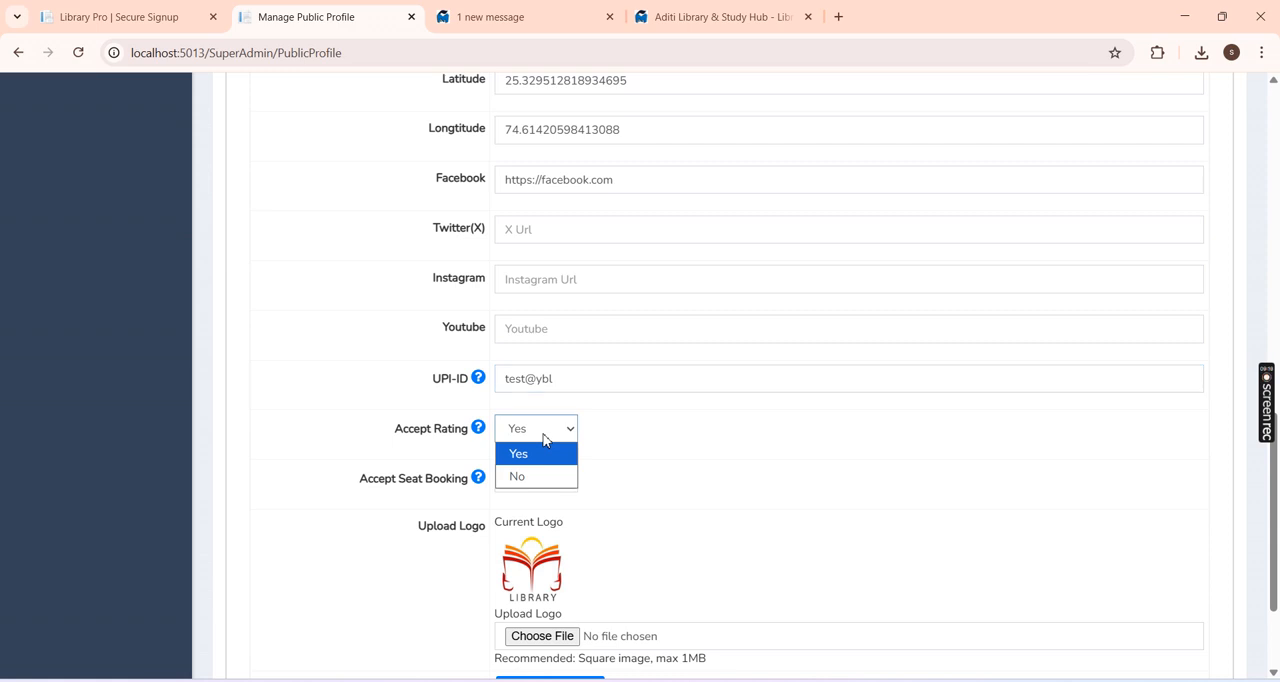
{"action": "left_click", "coordinate": [634, 448]}
{"action": "scroll", "coordinate": [620, 430], "scroll_direction": "down", "scroll_amount": 1}
{"action": "left_click", "coordinate": [524, 402]}
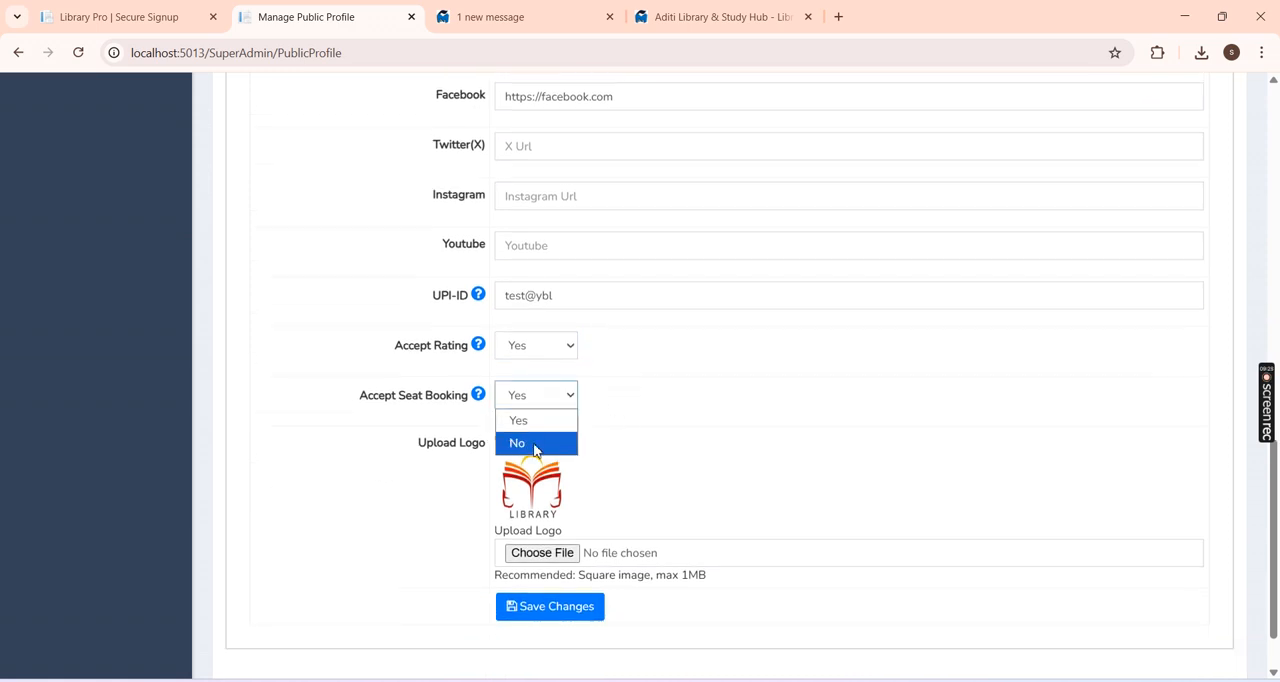
{"action": "left_click", "coordinate": [678, 388]}
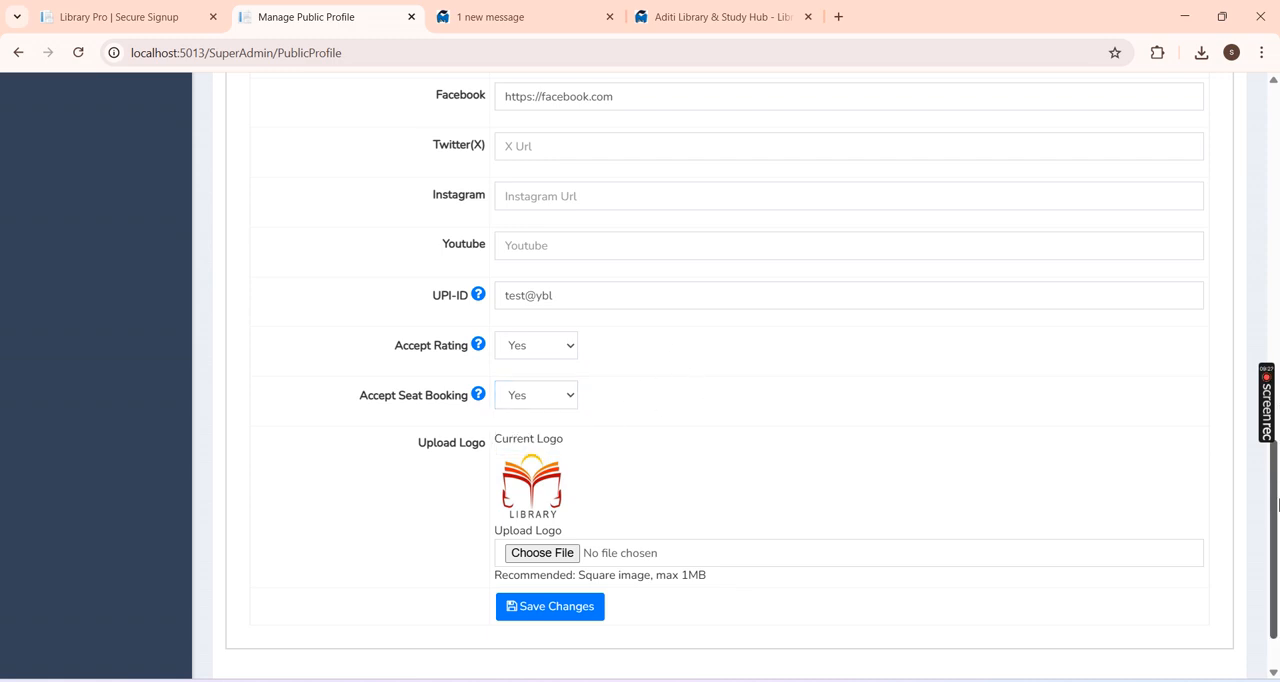
{"action": "scroll", "coordinate": [1277, 505], "scroll_direction": "down", "scroll_amount": 1}
{"action": "left_click", "coordinate": [573, 539]}
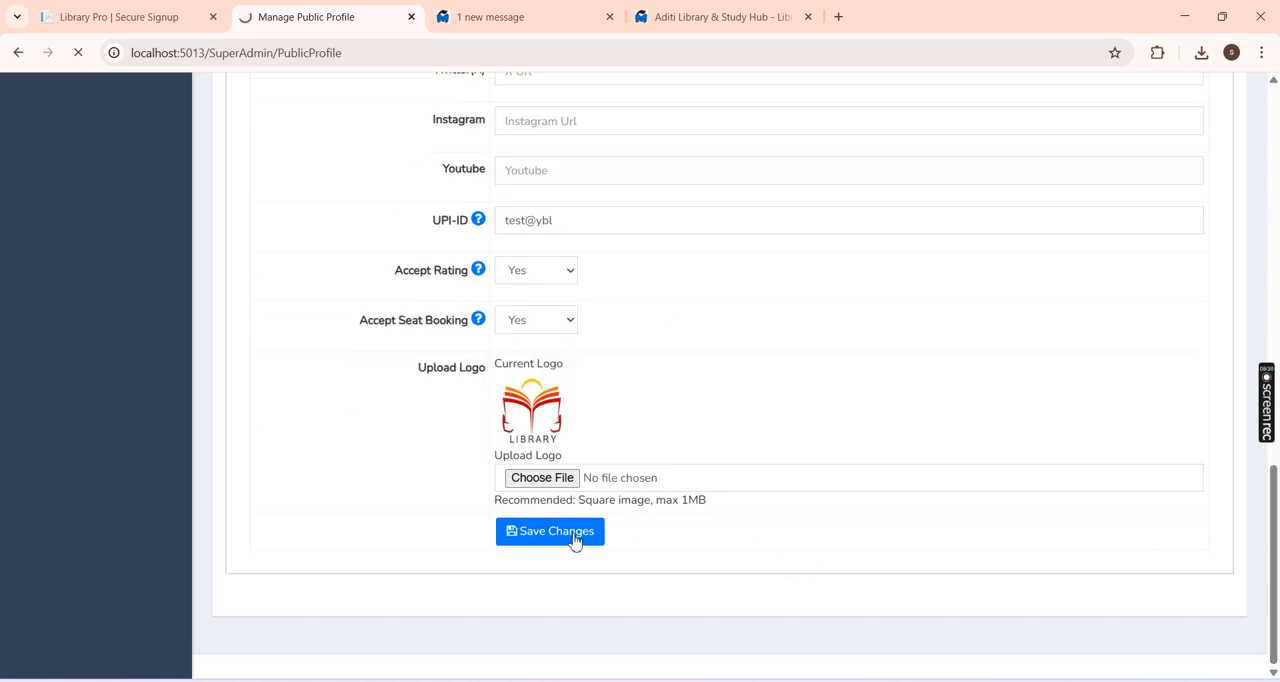
Step: Enable the Locker, CCTV, Water Purifier, AC, Cafeteria and Garden Area amenities in the public profile and save them
{"action": "left_click", "coordinate": [492, 350]}
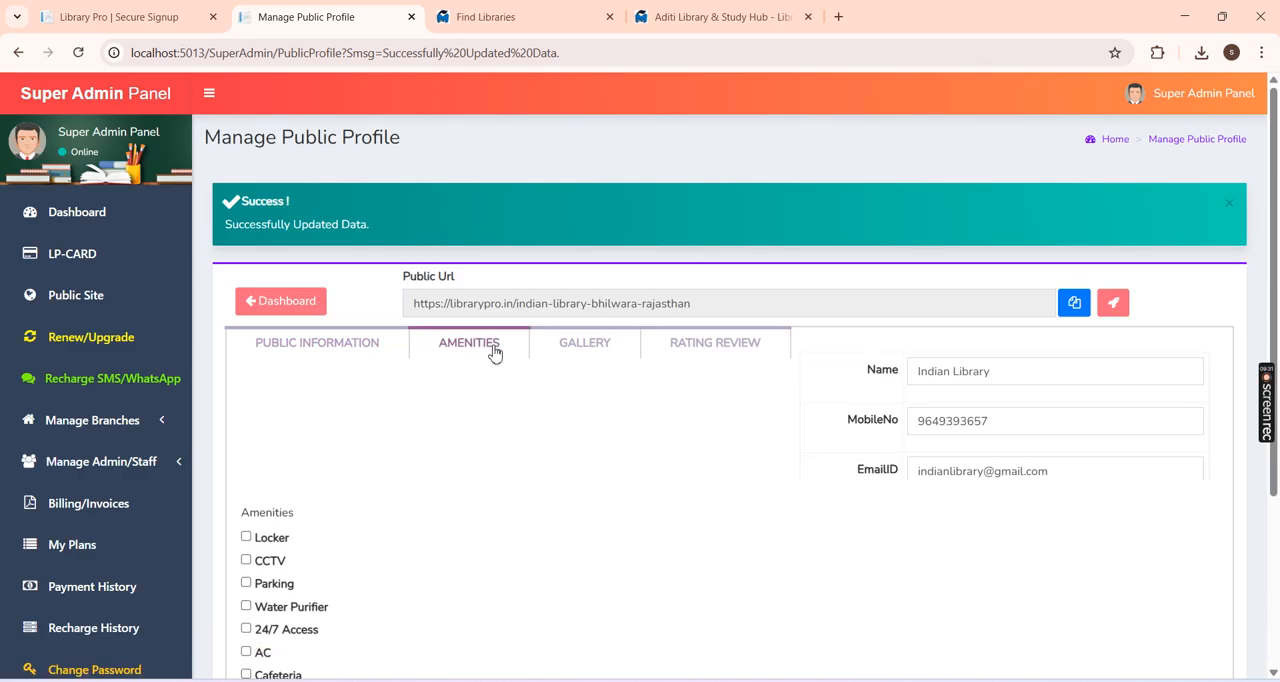
{"action": "scroll", "coordinate": [1268, 330], "scroll_direction": "down", "scroll_amount": 2}
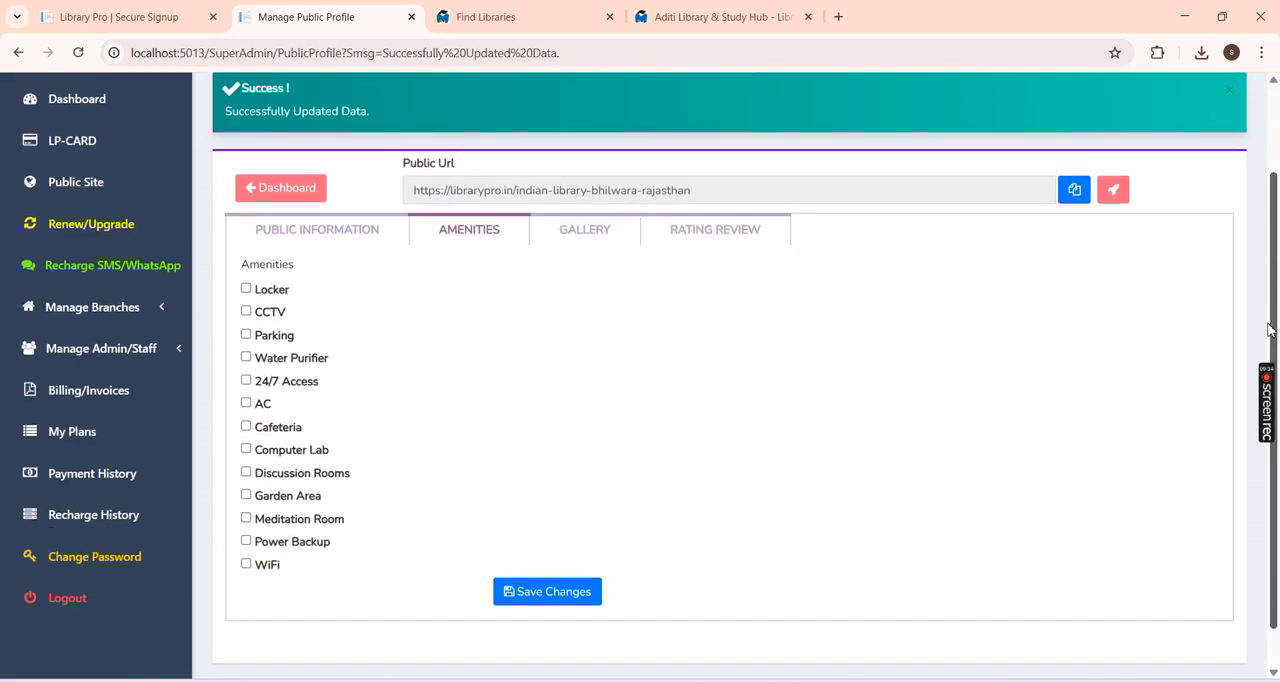
{"action": "left_click", "coordinate": [278, 292]}
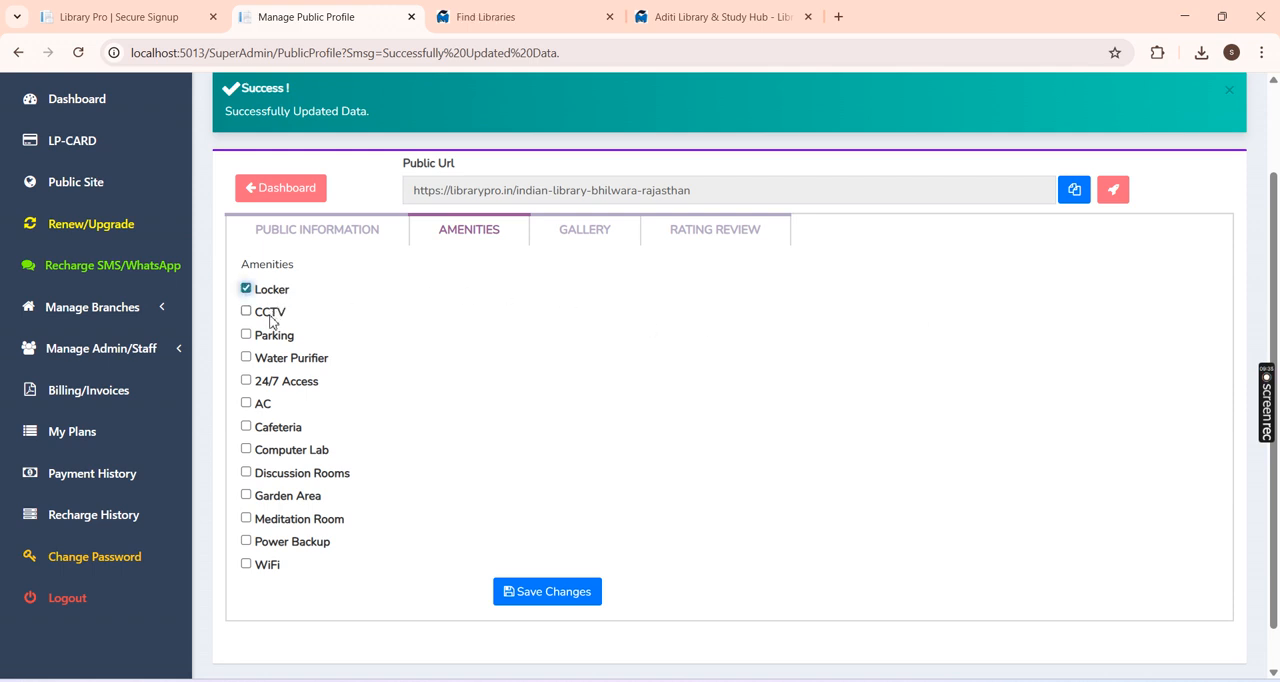
{"action": "left_click", "coordinate": [270, 316]}
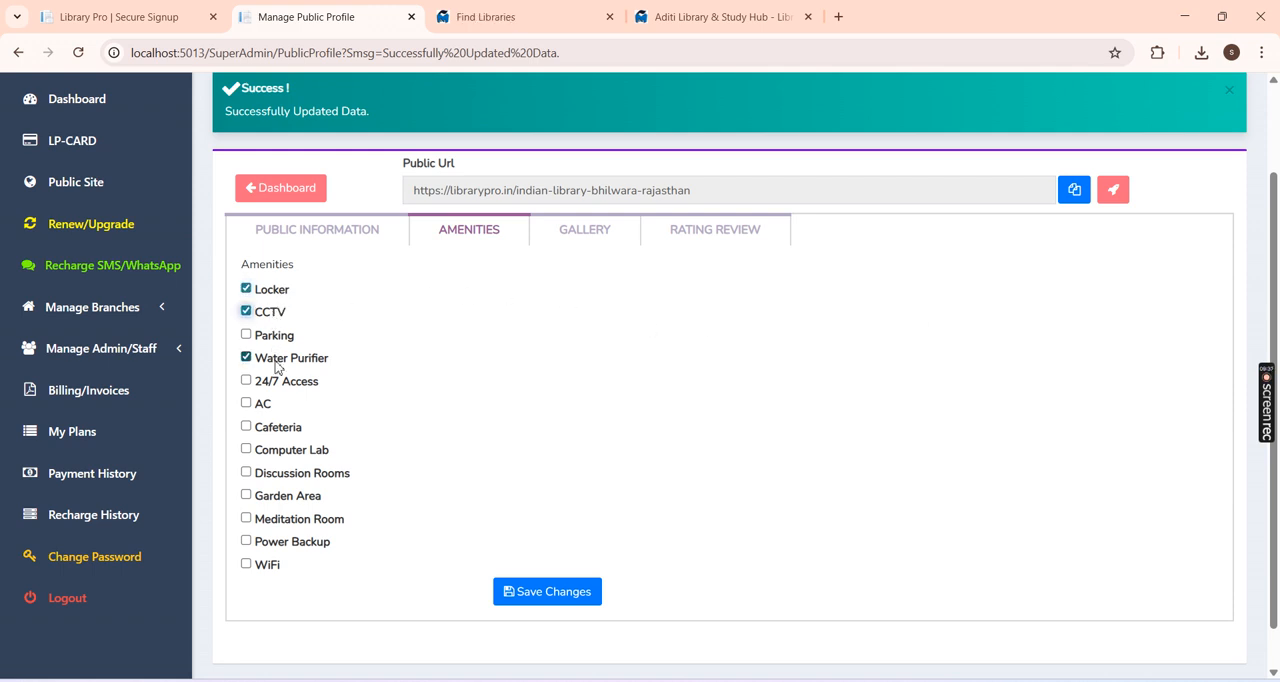
{"action": "left_click", "coordinate": [281, 426]}
{"action": "left_click", "coordinate": [266, 409]}
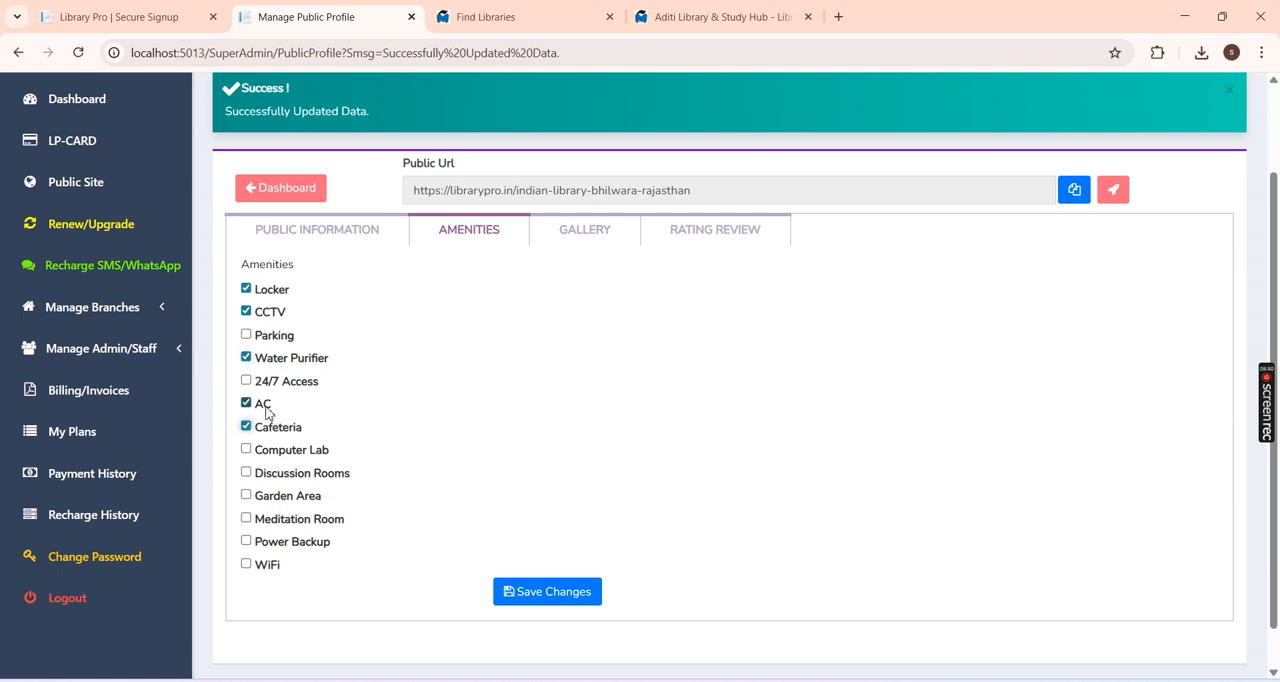
{"action": "left_click", "coordinate": [288, 496]}
{"action": "left_click", "coordinate": [537, 592]}
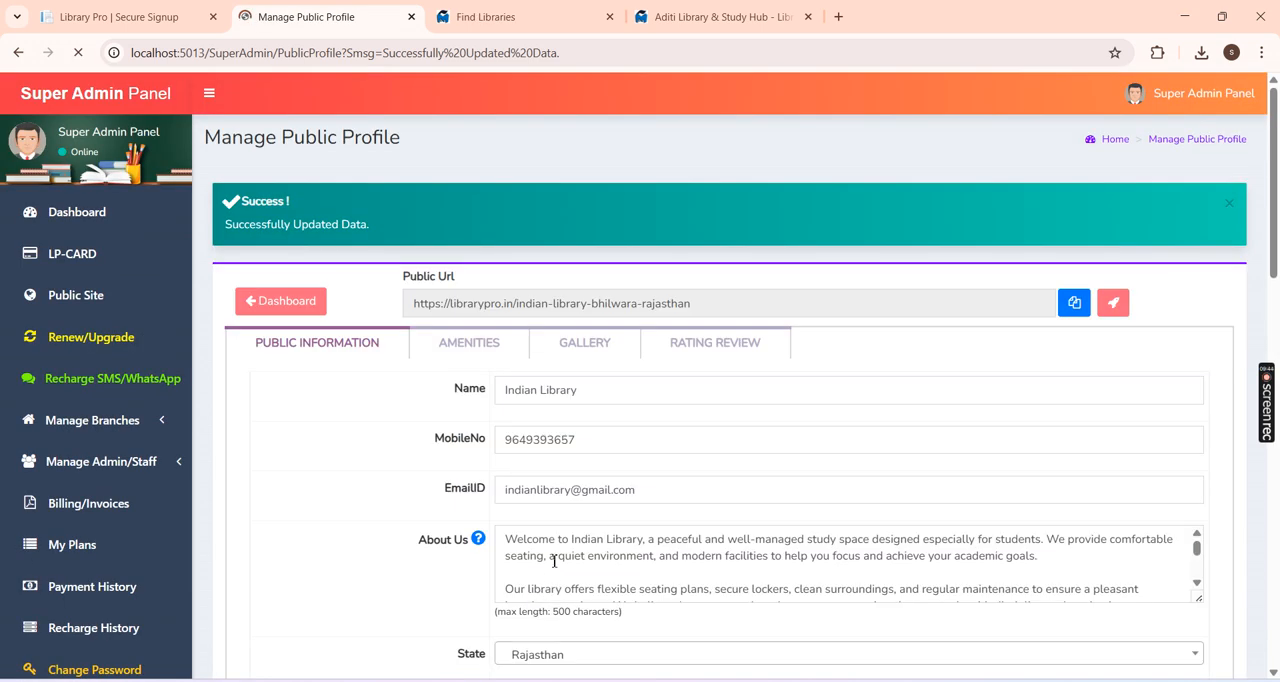
Step: Open the profile's gallery settings and view the Aditi Library & Study Hub public page's gallery as an example
{"action": "scroll", "coordinate": [844, 227], "scroll_direction": "down", "scroll_amount": 1}
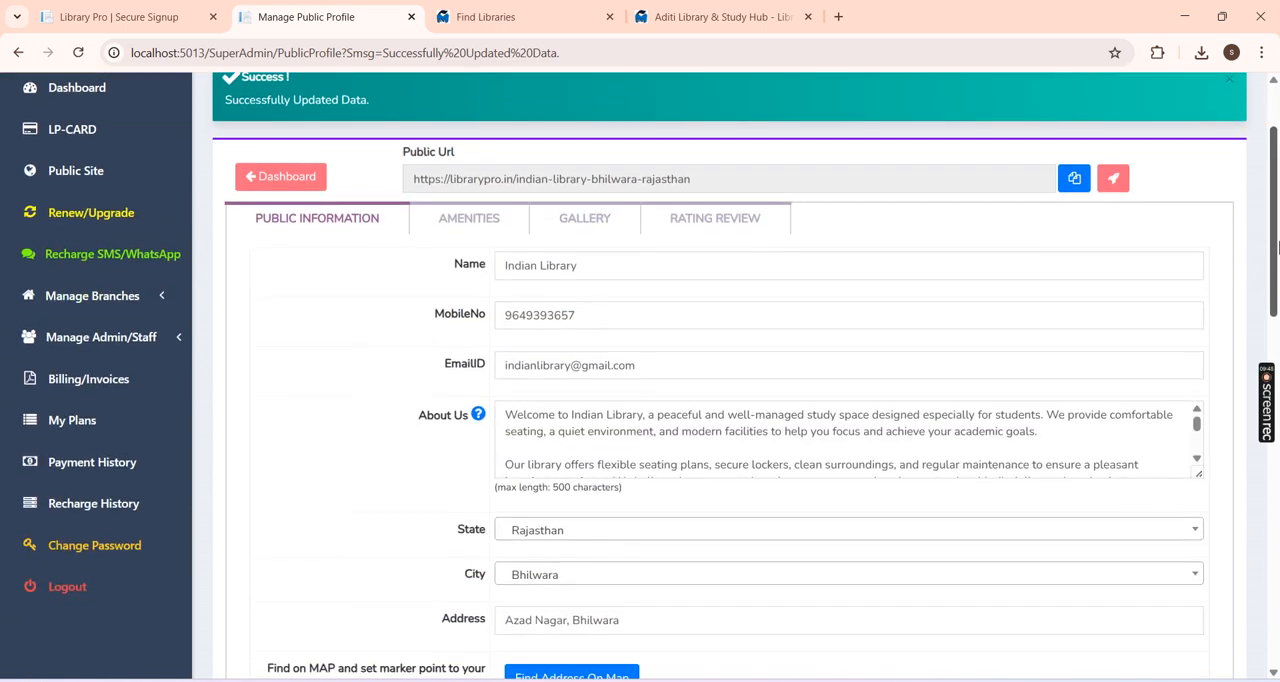
{"action": "left_click", "coordinate": [620, 218]}
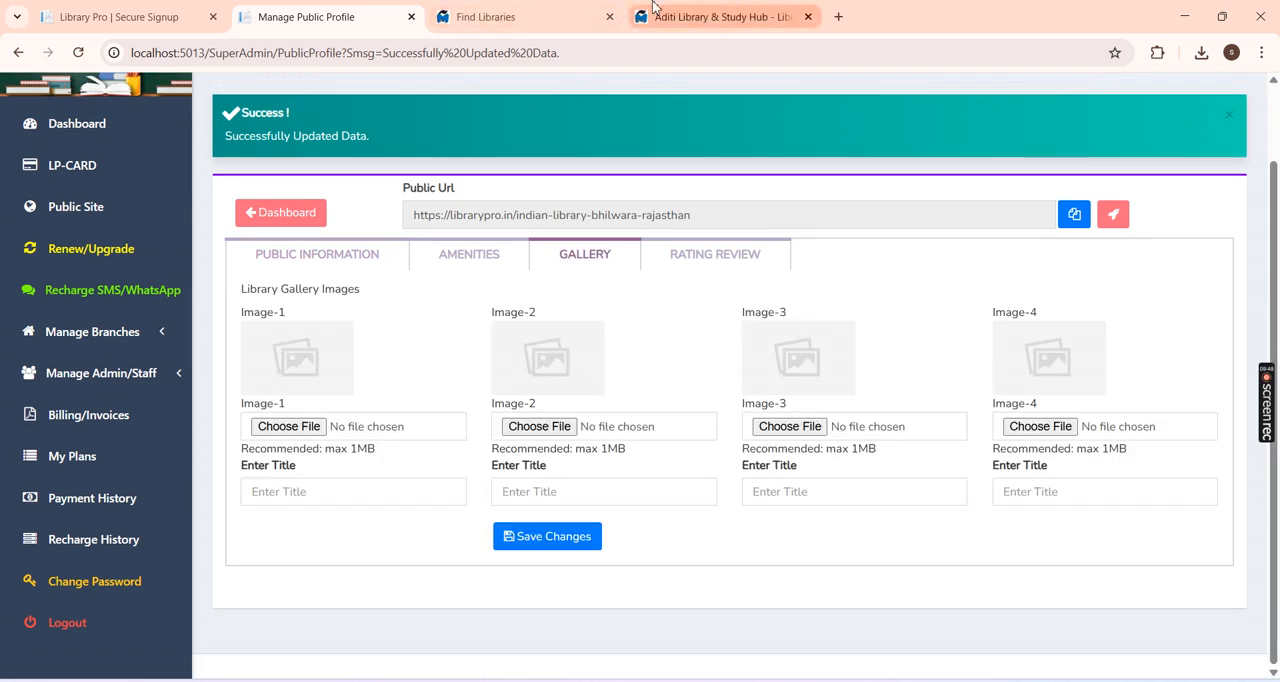
{"action": "left_click", "coordinate": [684, 16]}
{"action": "scroll", "coordinate": [605, 267], "scroll_direction": "up", "scroll_amount": 3}
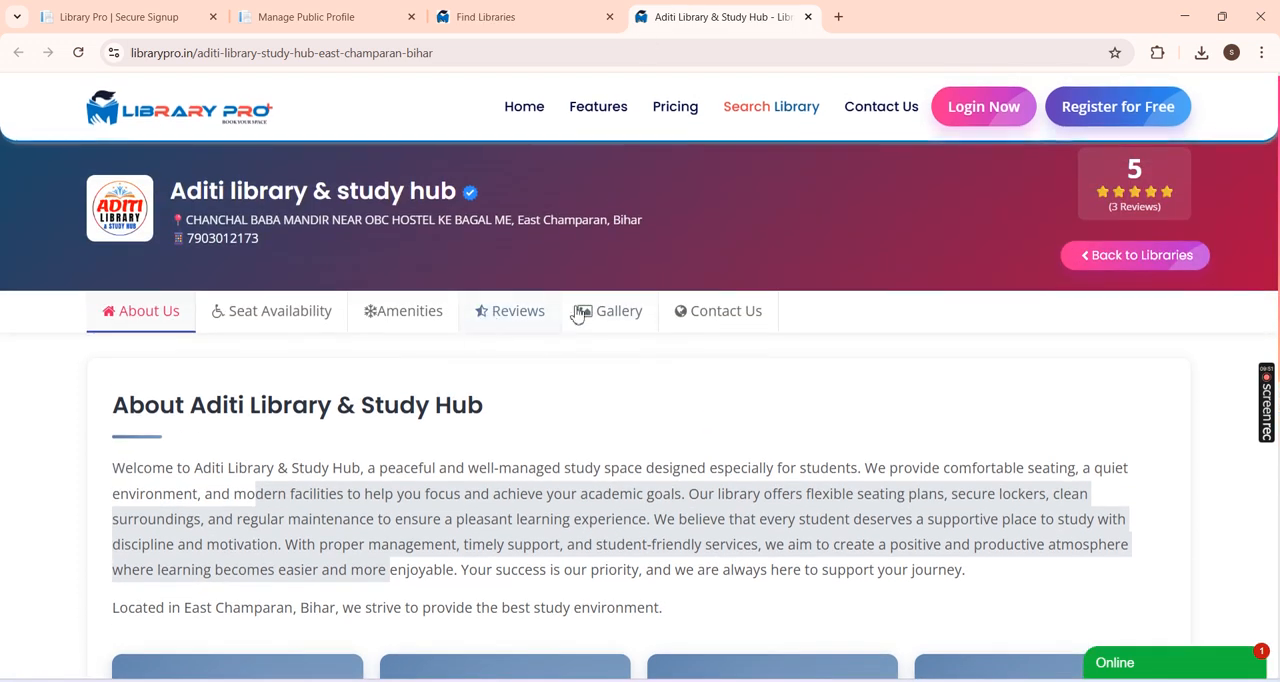
{"action": "left_click", "coordinate": [615, 311]}
{"action": "scroll", "coordinate": [1125, 305], "scroll_direction": "down", "scroll_amount": 1}
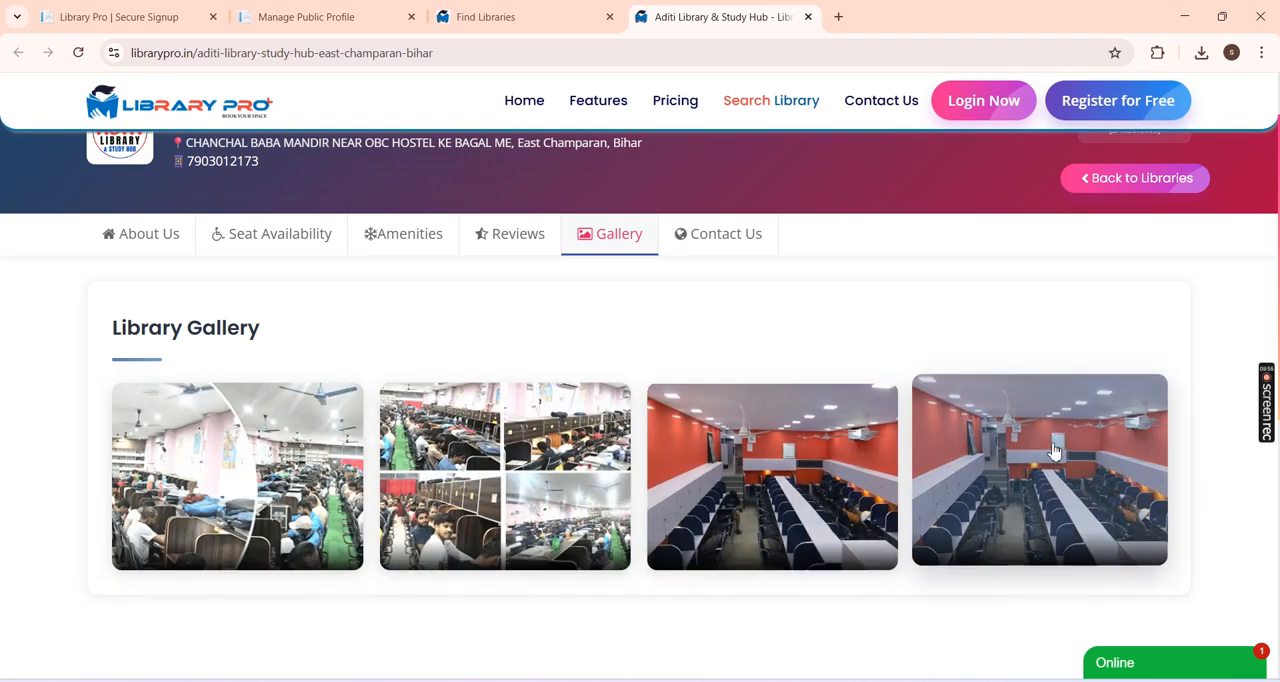
Step: Back in the profile's gallery settings, choose gallery 2.png for Image-1 and title it Main Study Room
{"action": "left_click", "coordinate": [290, 14]}
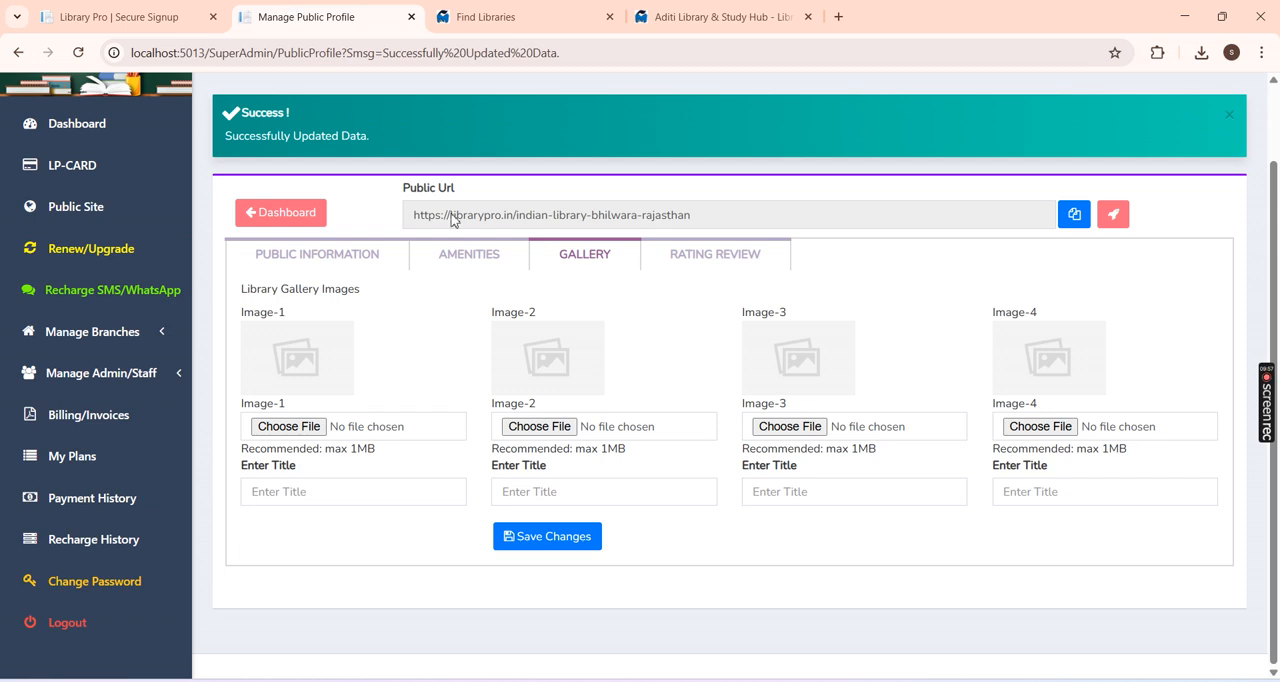
{"action": "left_click", "coordinate": [308, 428]}
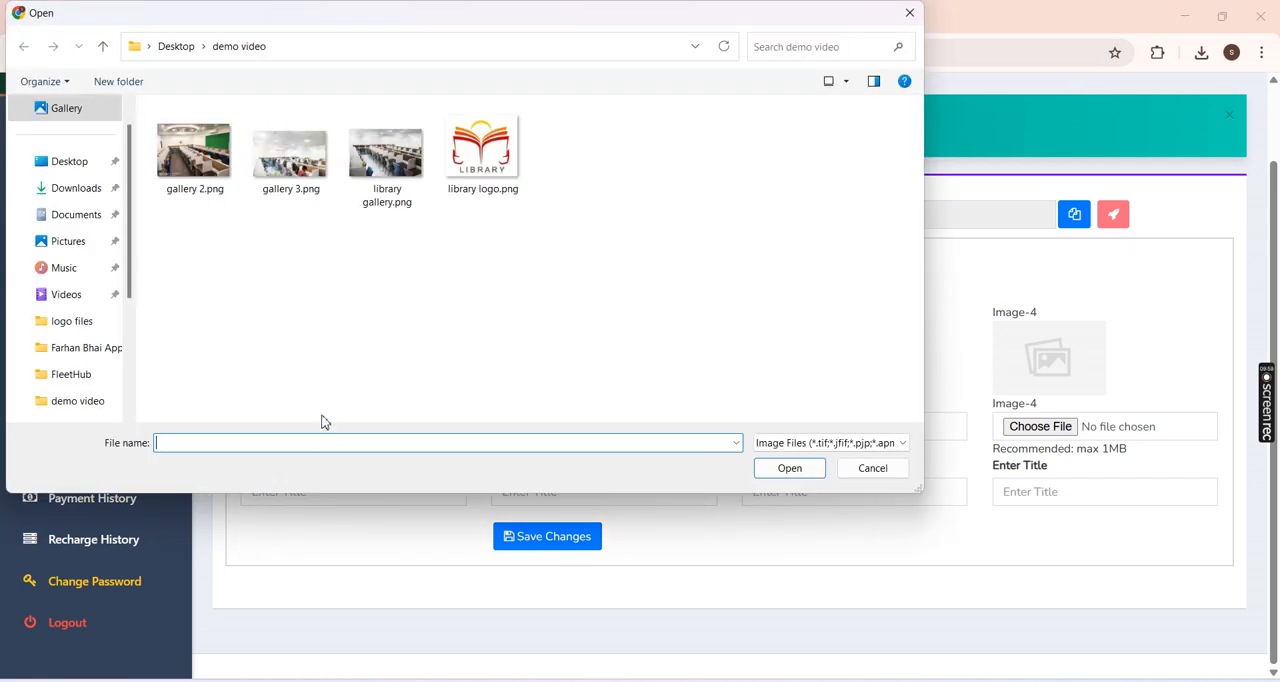
{"action": "double_click", "coordinate": [188, 180]}
{"action": "left_click", "coordinate": [292, 492]}
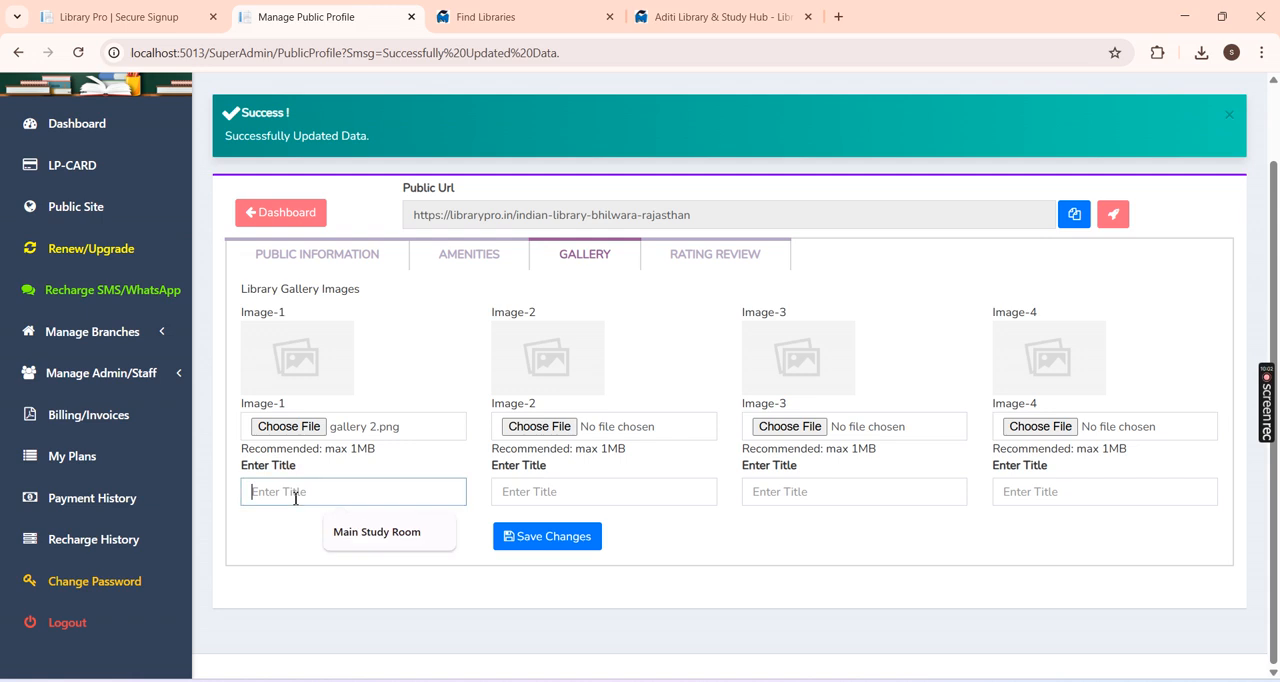
{"action": "type", "text": "Main"}
{"action": "left_click", "coordinate": [366, 530]}
Step: Choose gallery 3.png for gallery Image-2 and give it the title Main Study Room
{"action": "left_click", "coordinate": [557, 427]}
{"action": "double_click", "coordinate": [290, 152]}
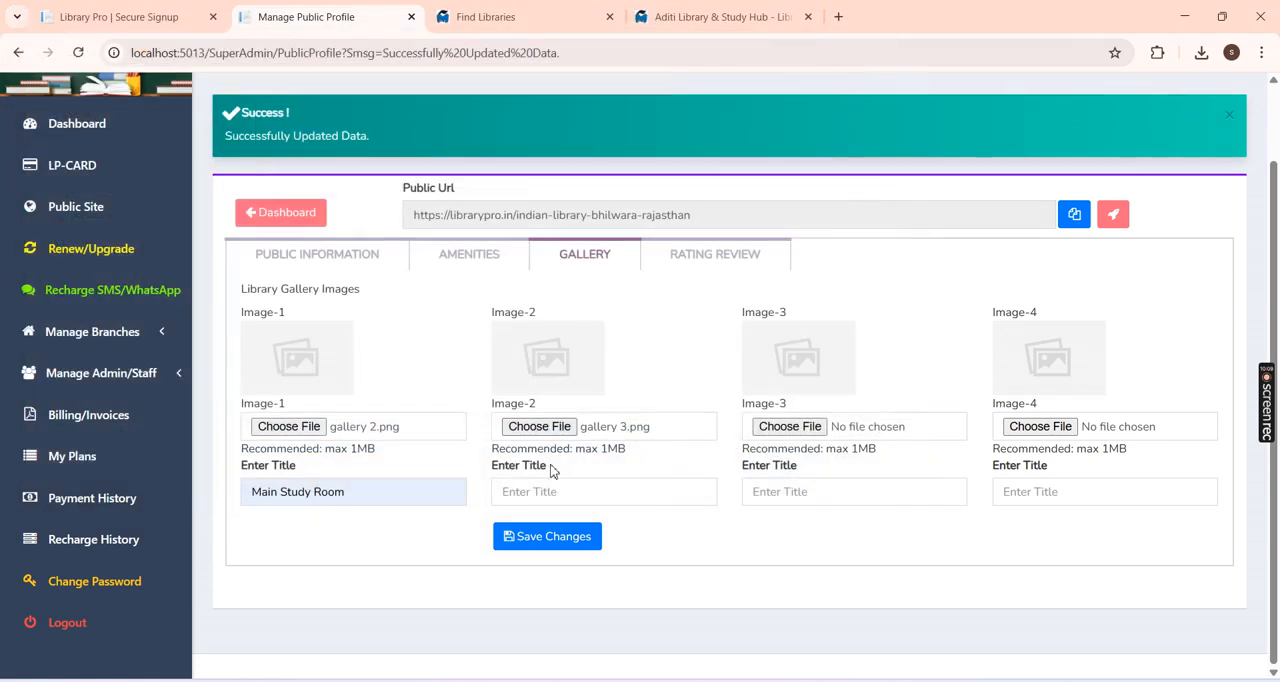
{"action": "left_click", "coordinate": [536, 491]}
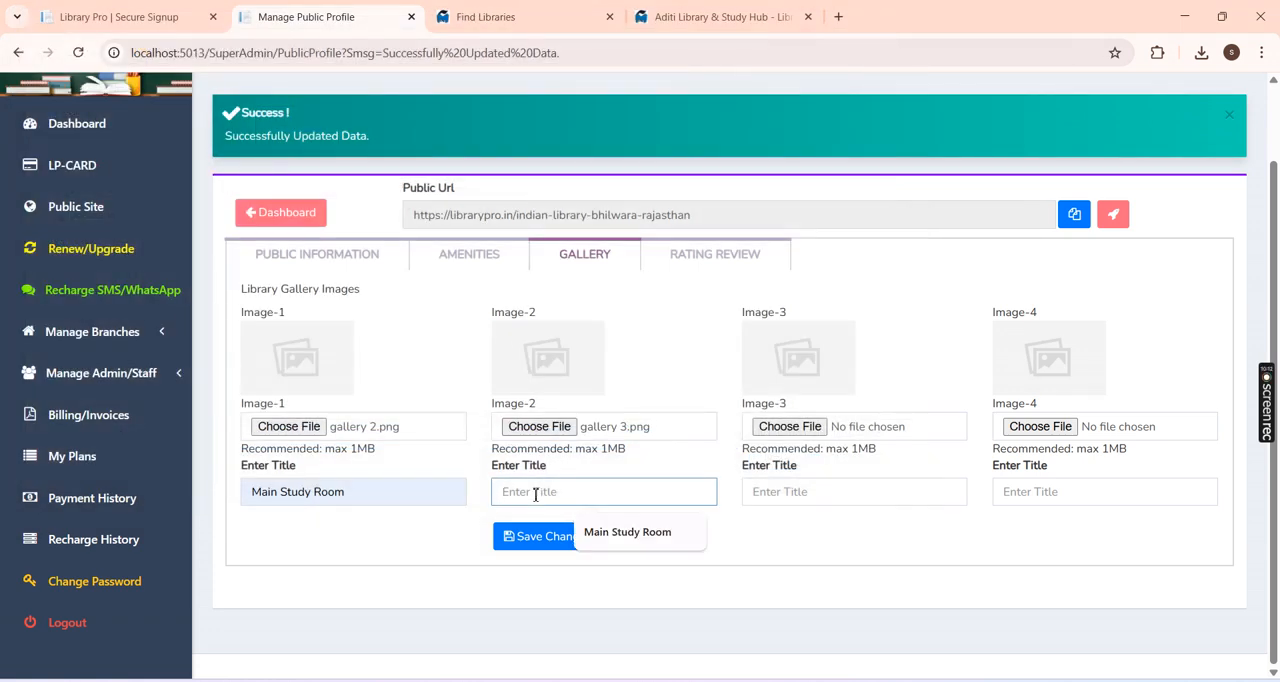
{"action": "left_click", "coordinate": [590, 532]}
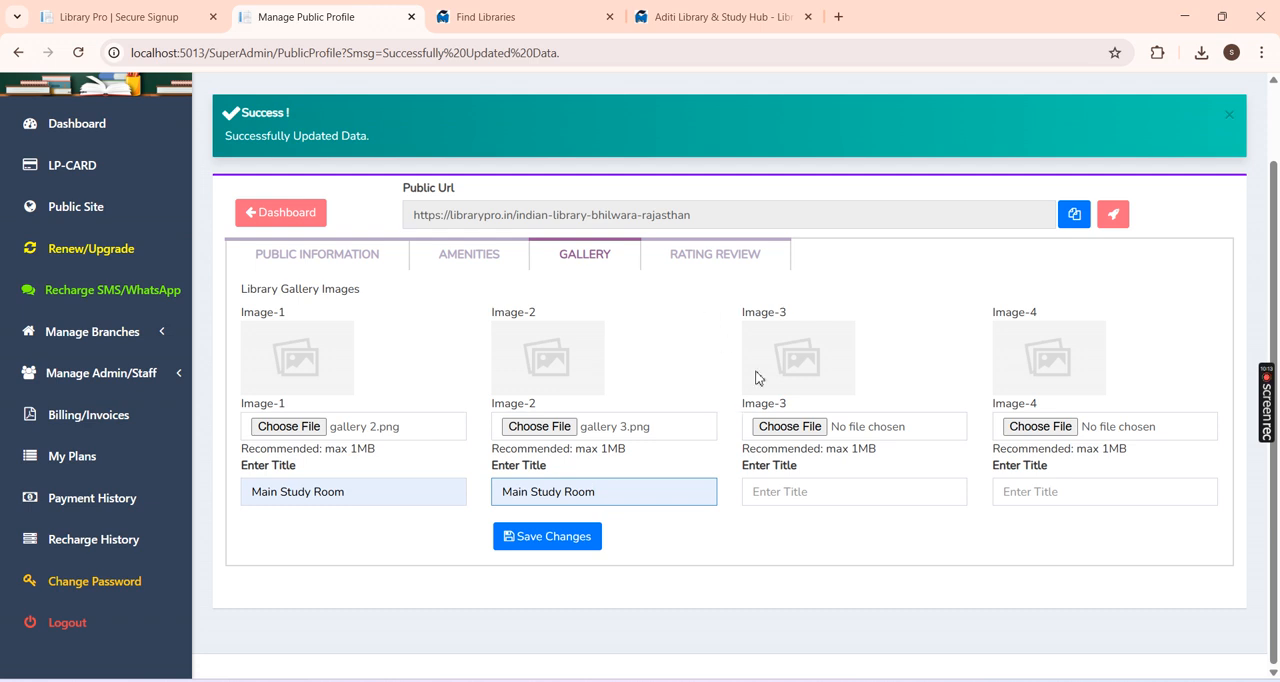
Step: Choose library gallery.png for Image-3, save the gallery, and check the uploaded images
{"action": "left_click", "coordinate": [800, 427]}
{"action": "left_click", "coordinate": [400, 170]}
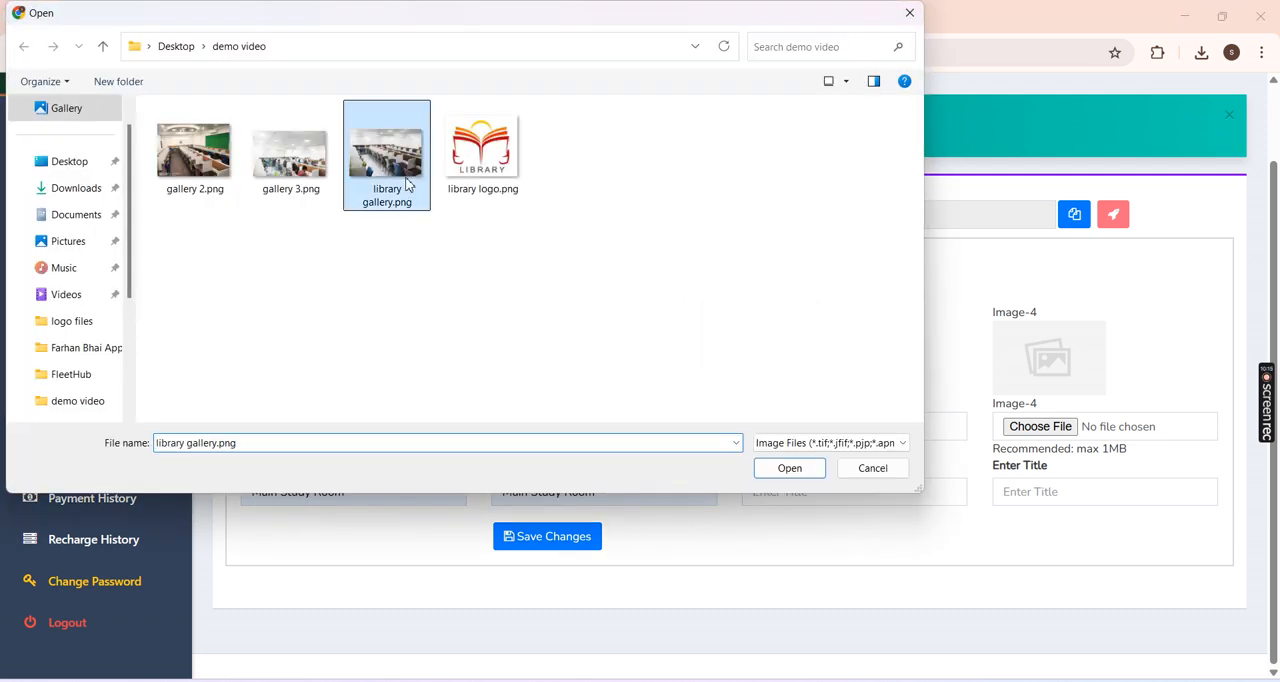
{"action": "double_click", "coordinate": [407, 184]}
{"action": "left_click", "coordinate": [597, 538]}
{"action": "left_click", "coordinate": [589, 352]}
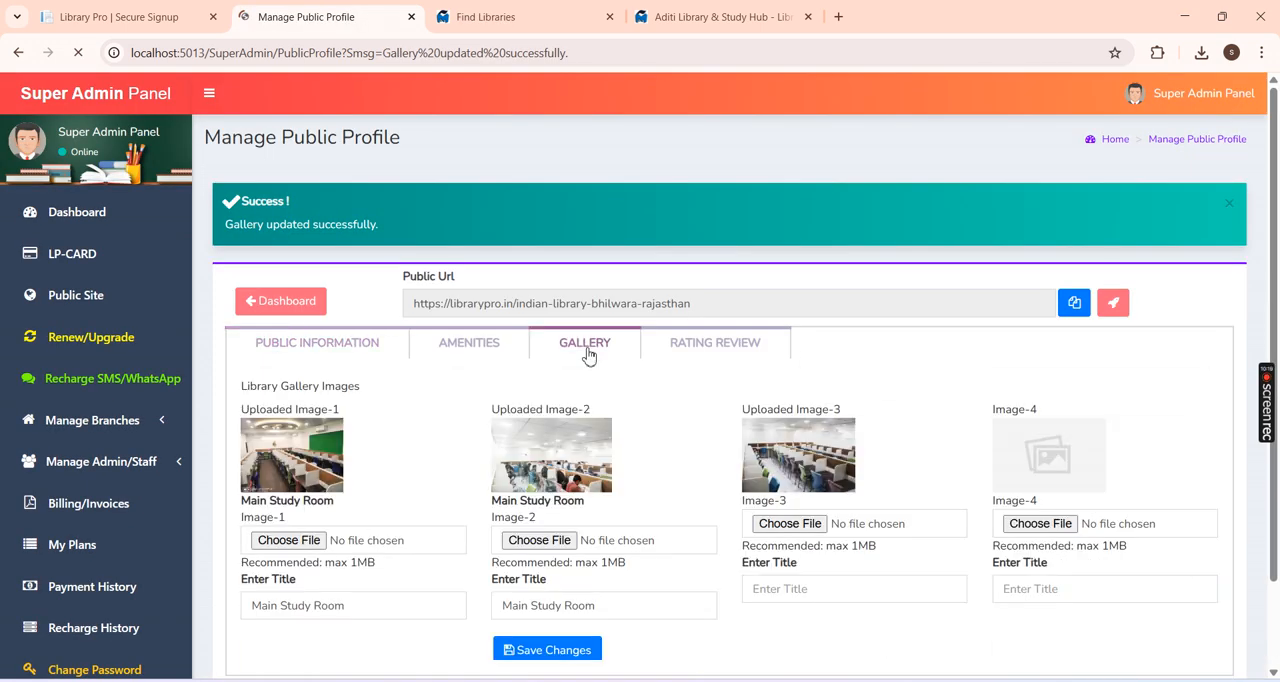
Step: Review the public profile's rating reviews and its public information
{"action": "left_click", "coordinate": [710, 345]}
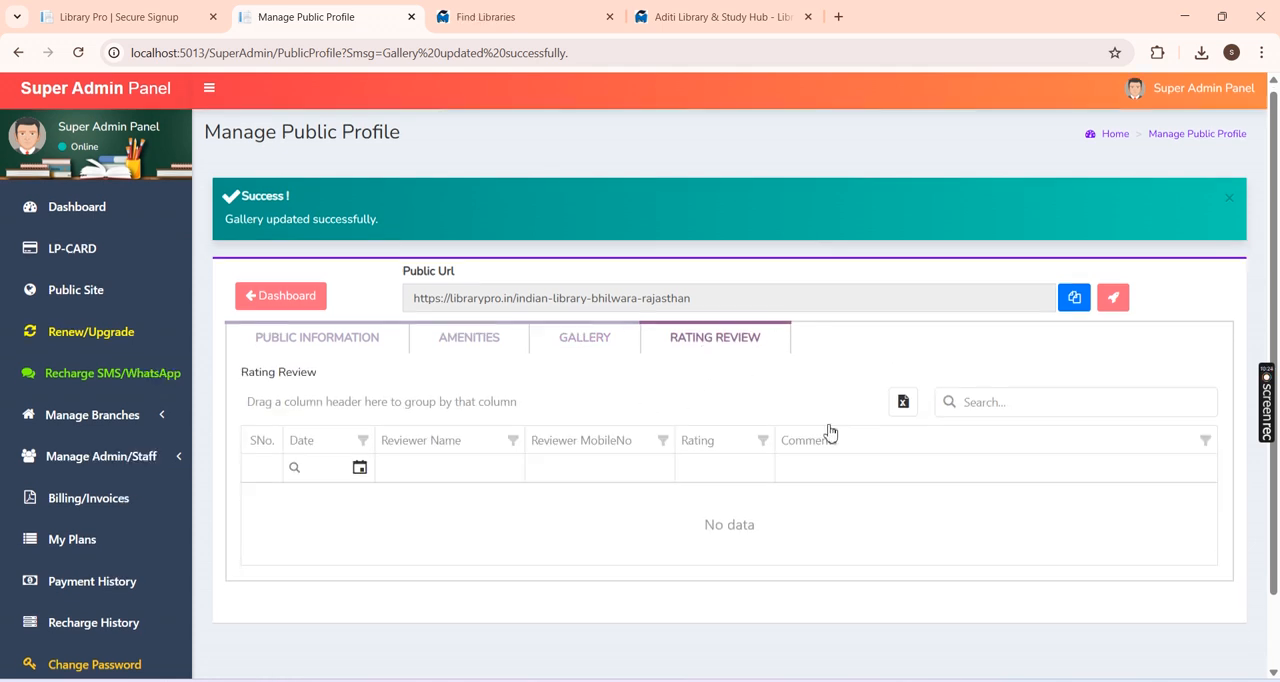
{"action": "scroll", "coordinate": [800, 460], "scroll_direction": "down", "scroll_amount": 2}
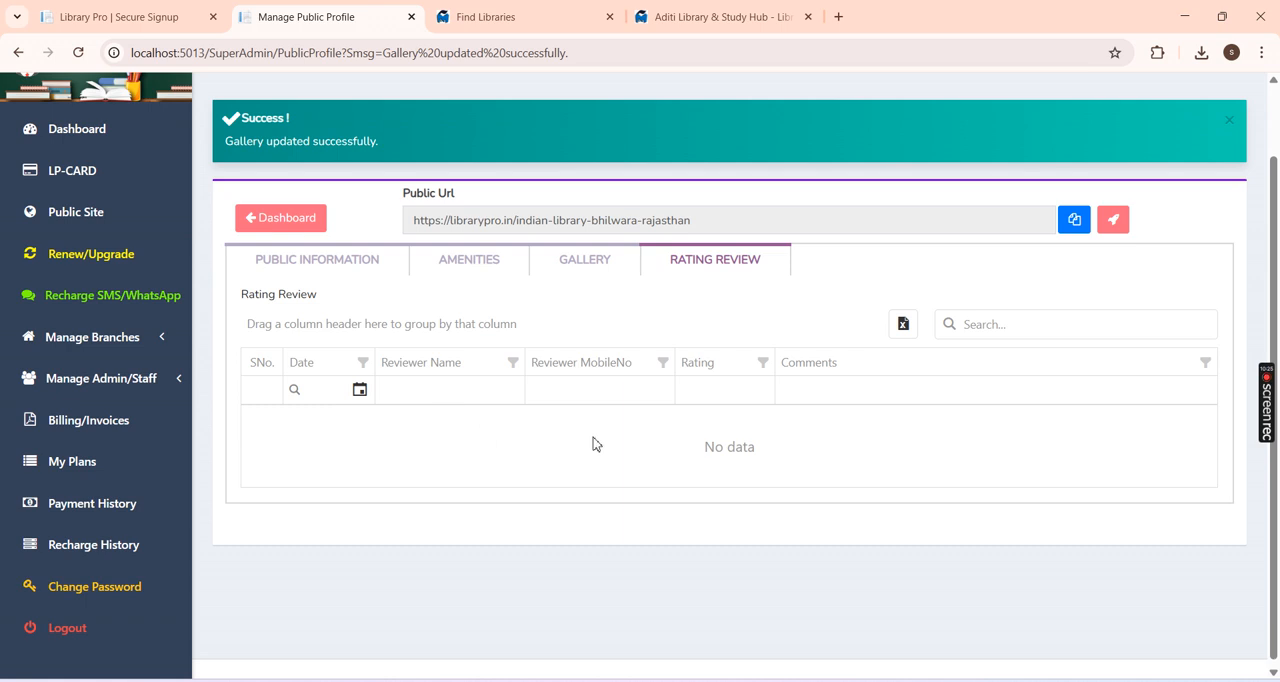
{"action": "left_click", "coordinate": [310, 258]}
{"action": "scroll", "coordinate": [371, 462], "scroll_direction": "down", "scroll_amount": 3}
{"action": "scroll", "coordinate": [371, 462], "scroll_direction": "up", "scroll_amount": 5}
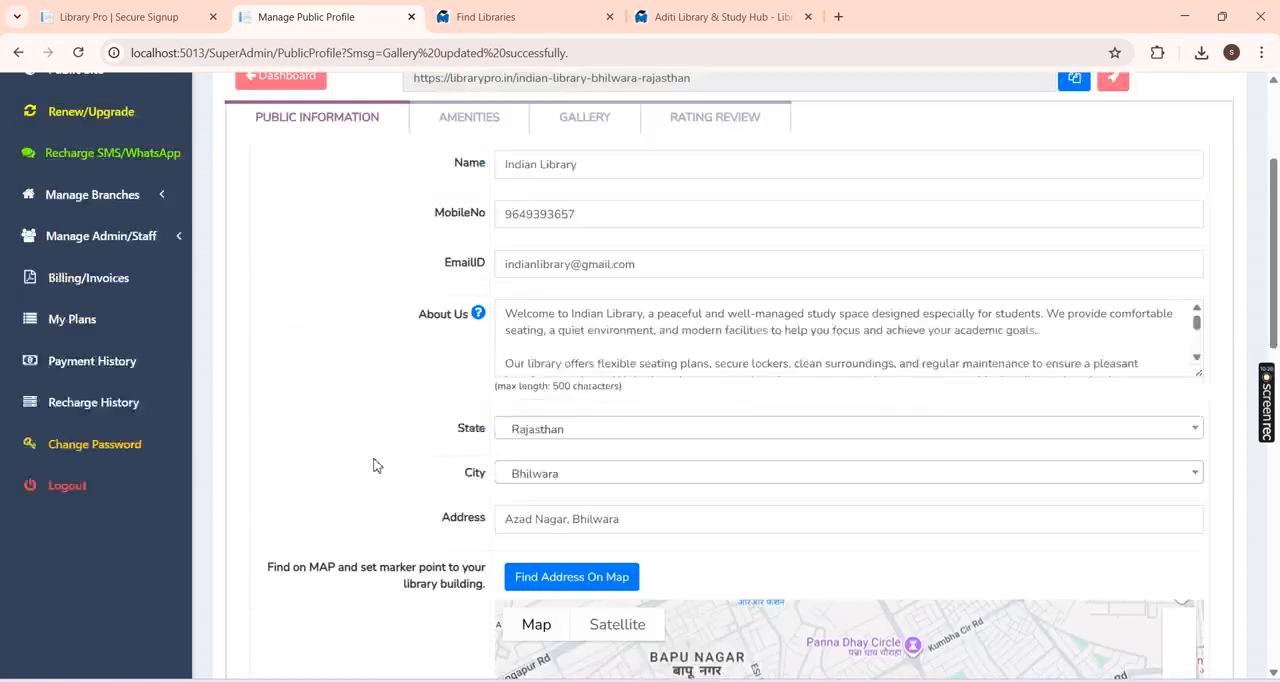
Step: Revisit the dashboard, the public profile page and the library's LP-CARD
{"action": "left_click", "coordinate": [301, 302]}
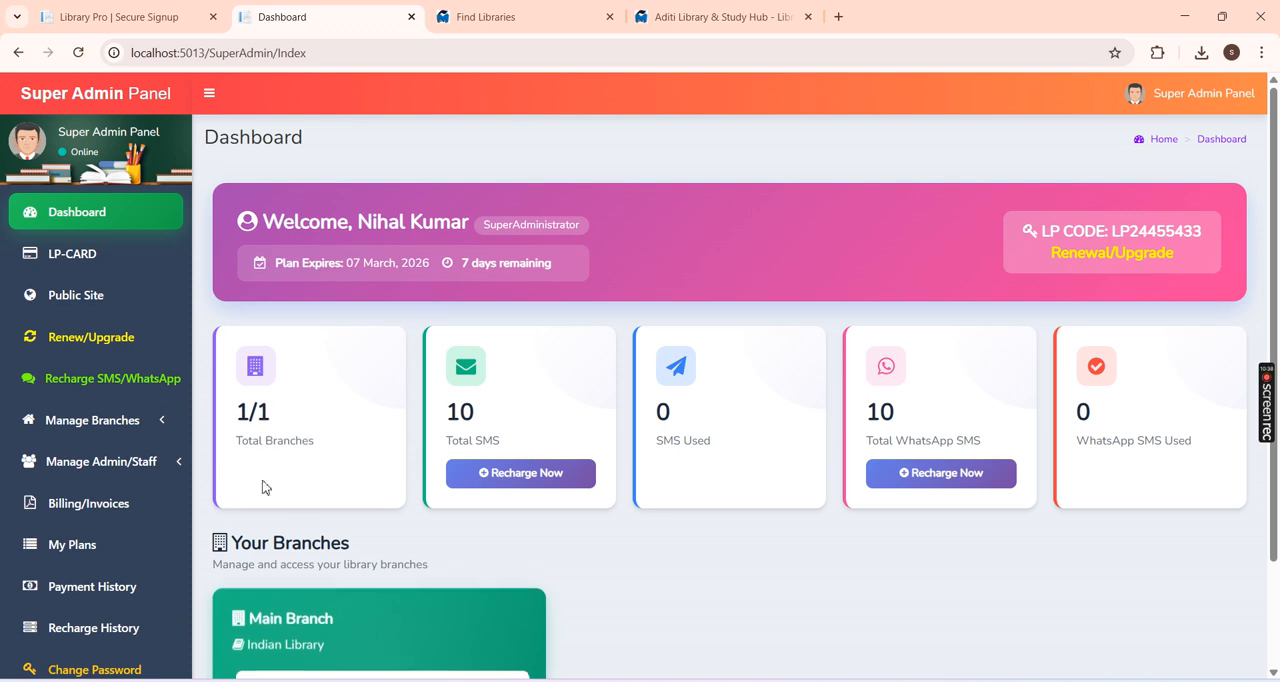
{"action": "left_click", "coordinate": [114, 305]}
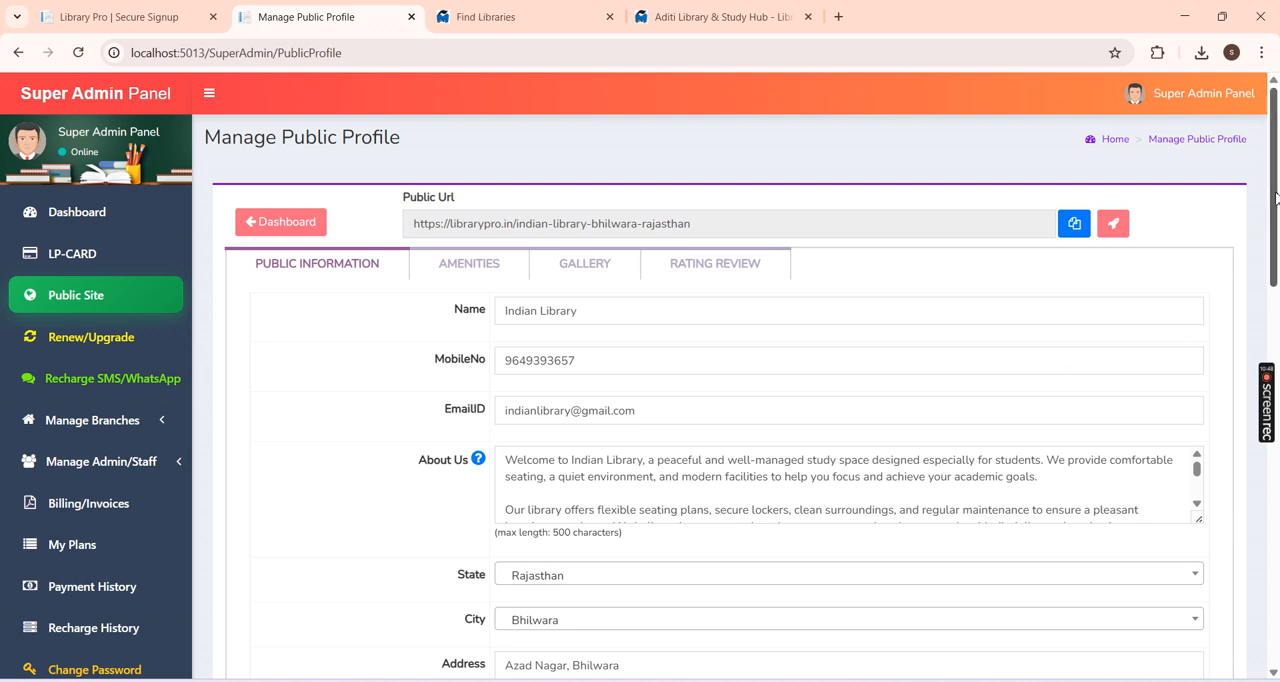
{"action": "left_click_drag", "start_coordinate": [1275, 192], "coordinate": [1275, 193]}
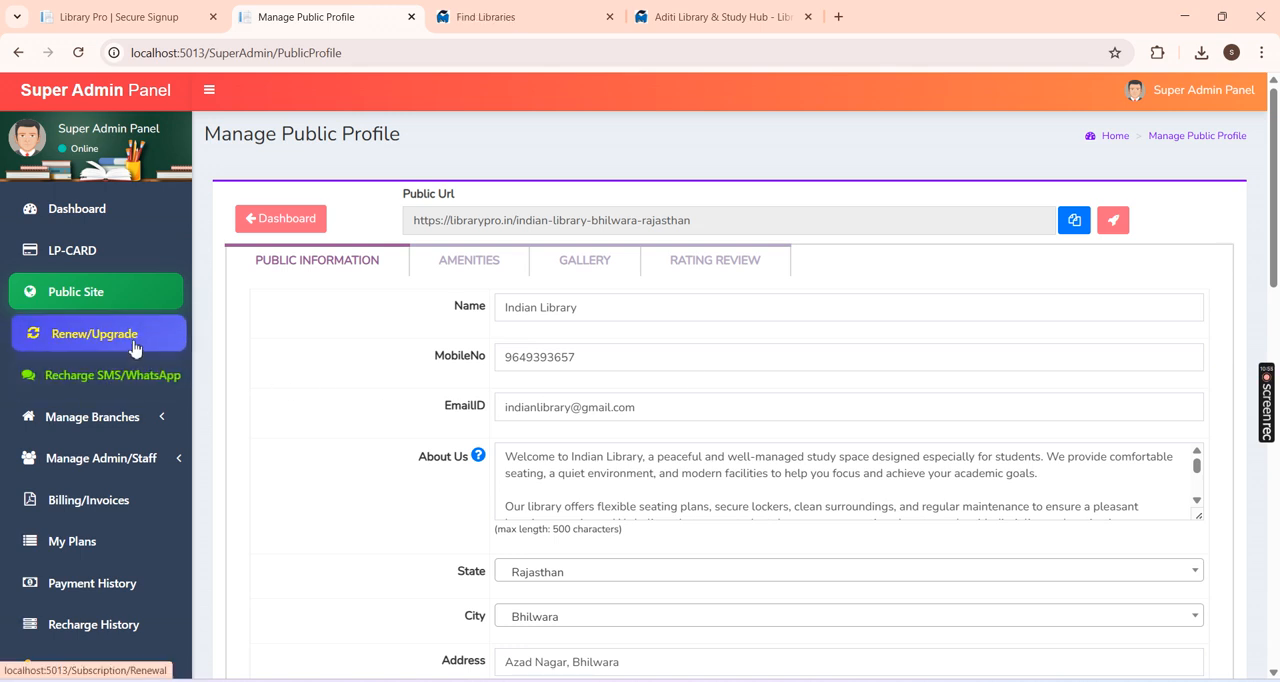
{"action": "left_click", "coordinate": [117, 250]}
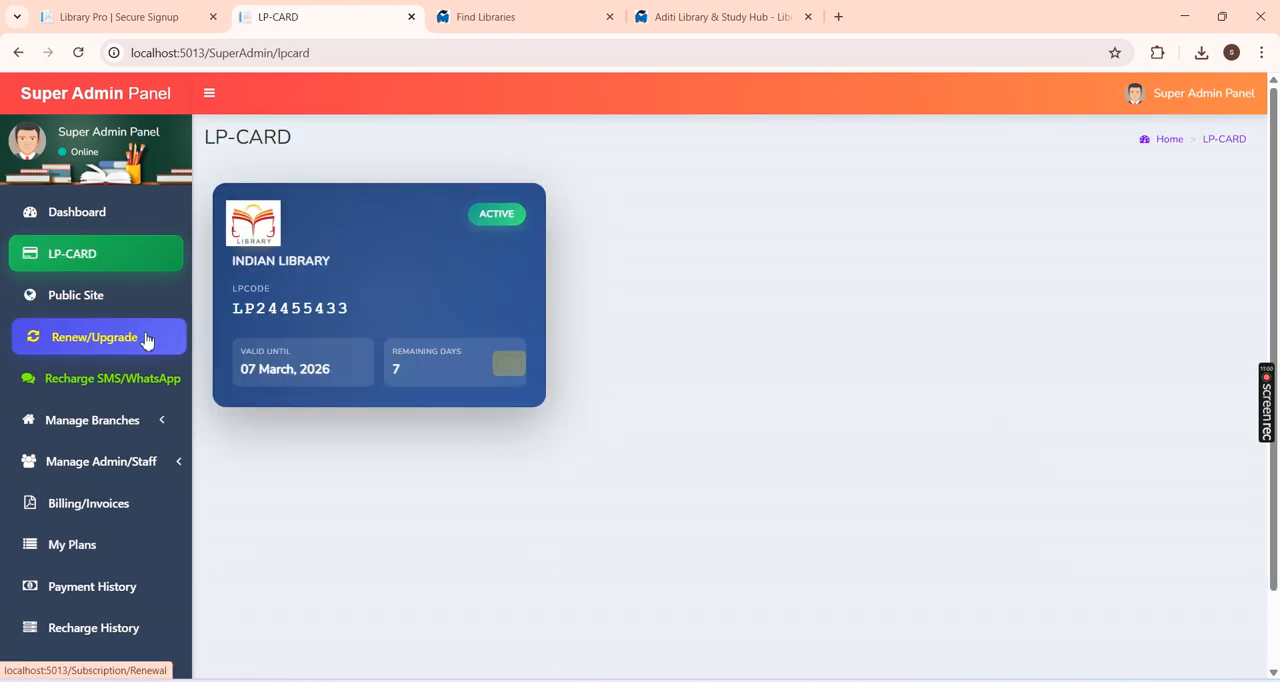
Step: Open the Silver Plan from the renewal plans and compare its total amounts for 3, 6 and 12 months
{"action": "left_click", "coordinate": [110, 351]}
{"action": "left_click_drag", "start_coordinate": [1275, 204], "coordinate": [1278, 302]}
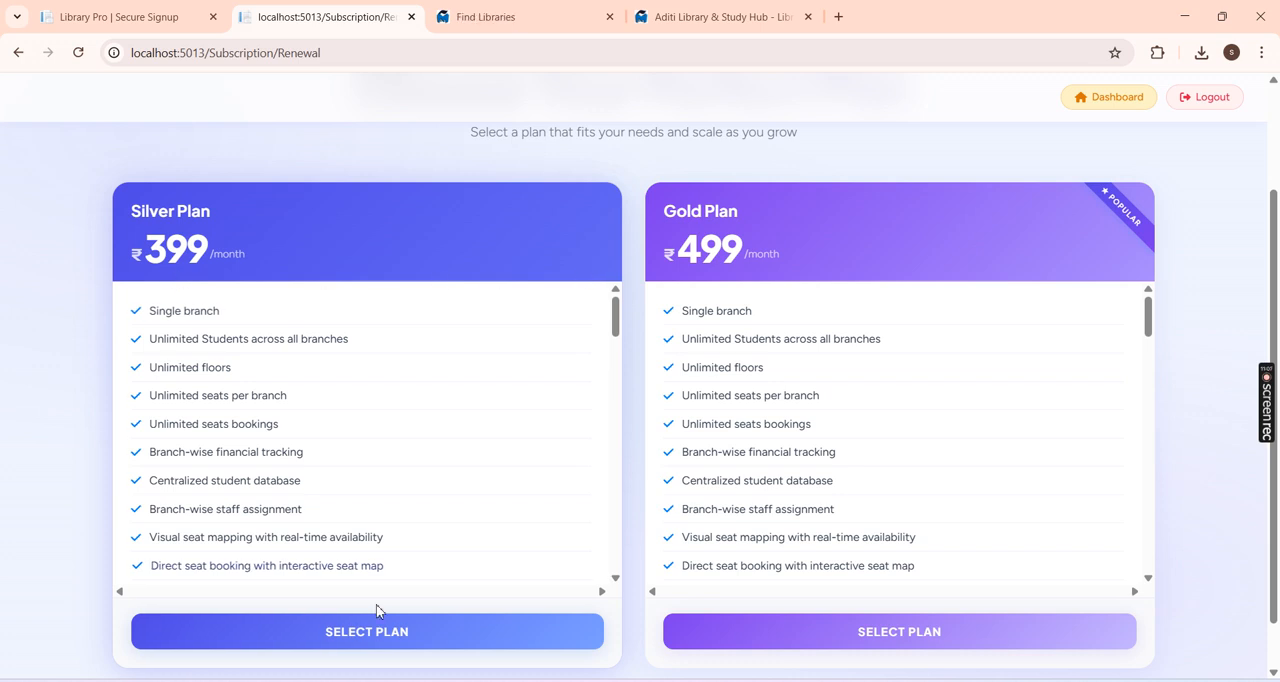
{"action": "left_click", "coordinate": [371, 630]}
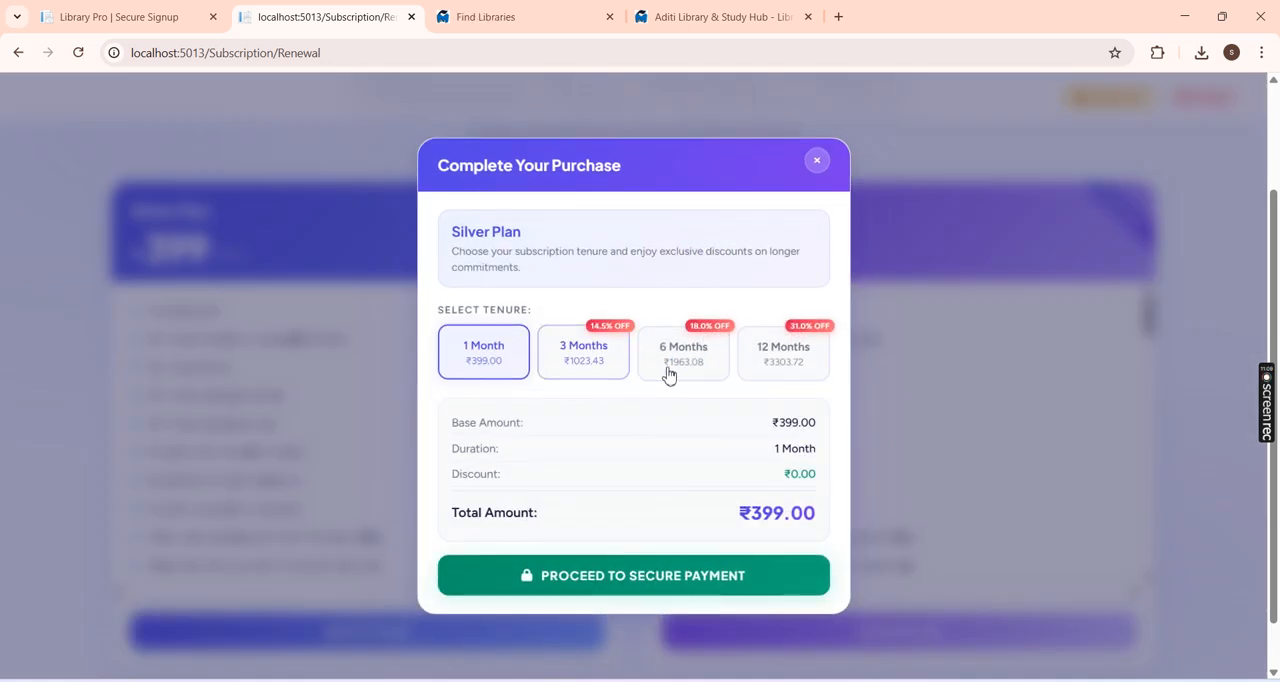
{"action": "left_click", "coordinate": [576, 368]}
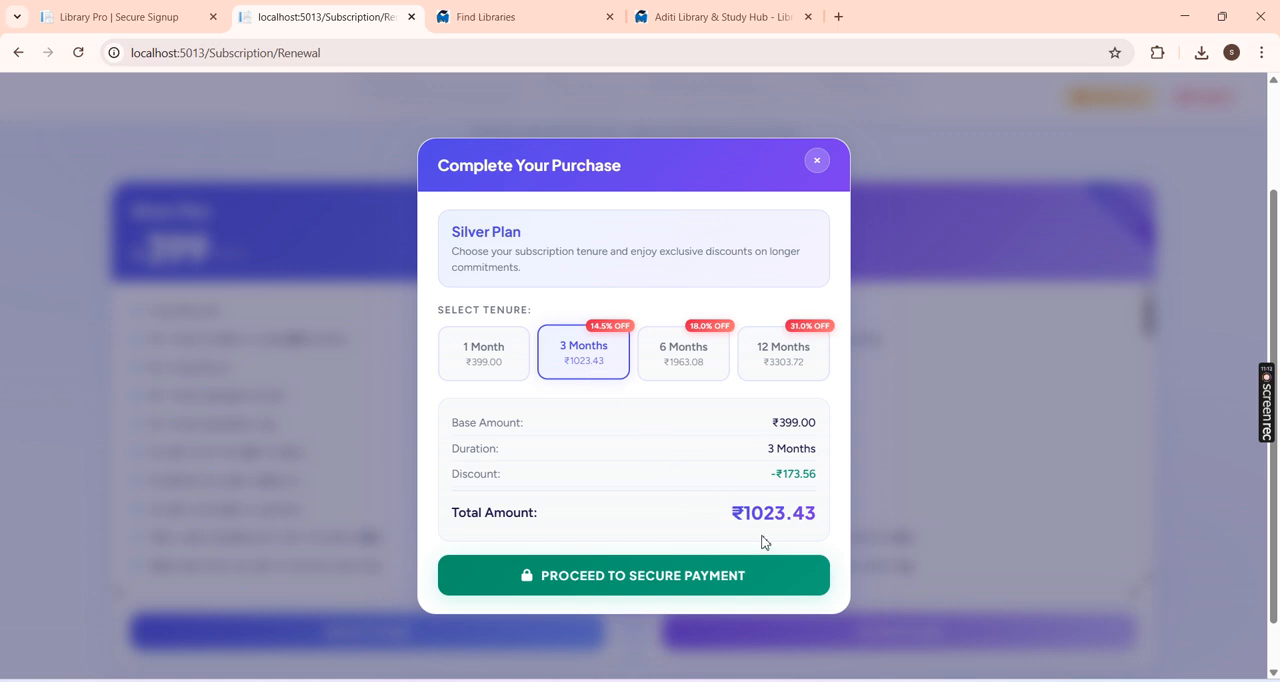
{"action": "left_click", "coordinate": [677, 370]}
{"action": "left_click_drag", "start_coordinate": [733, 512], "coordinate": [791, 520]}
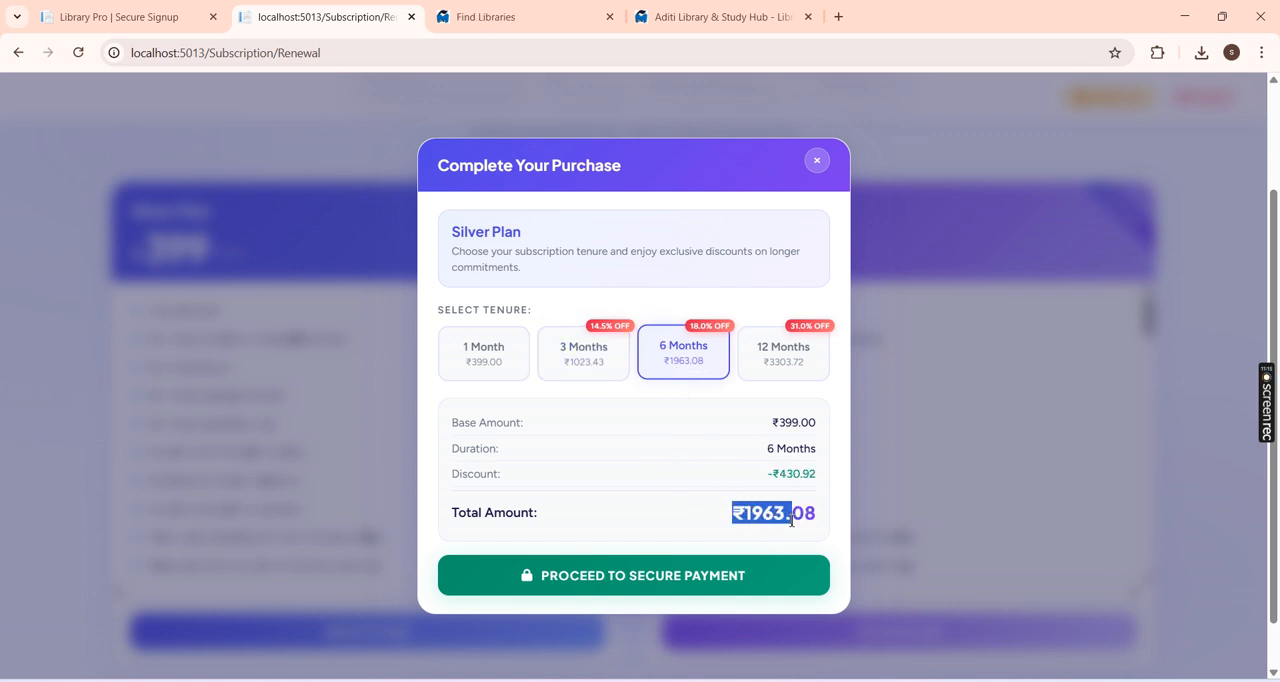
{"action": "left_click", "coordinate": [789, 365]}
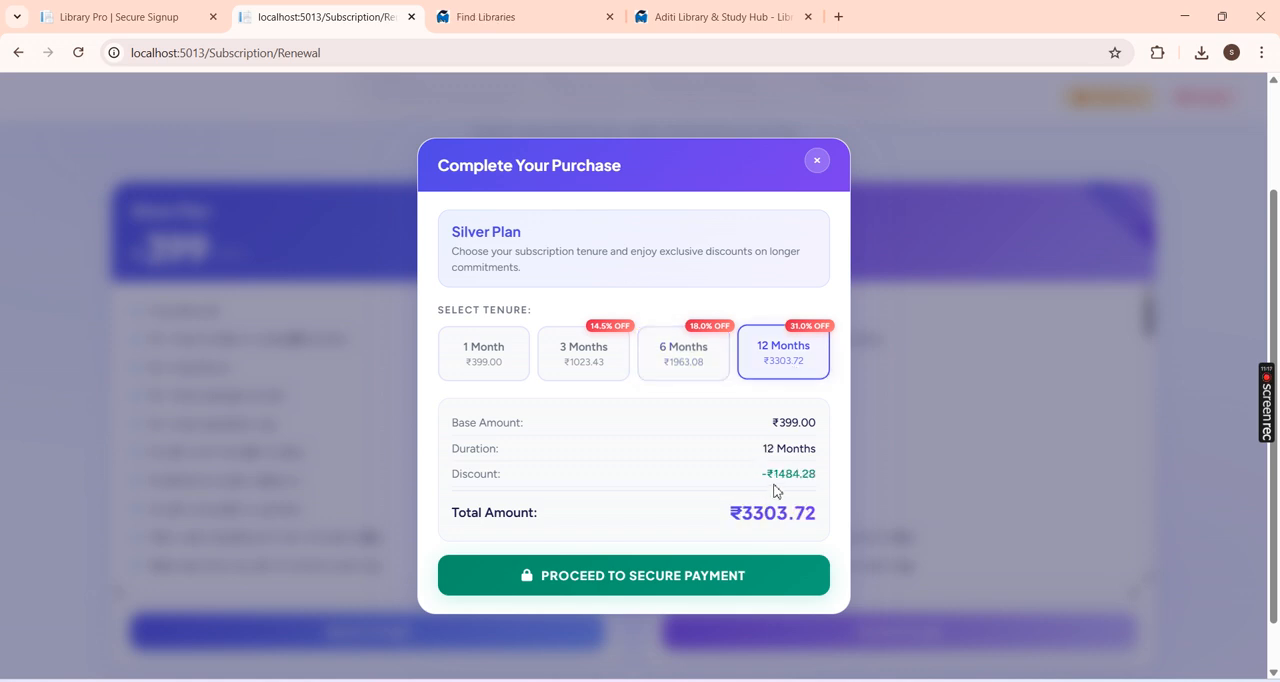
{"action": "left_click_drag", "start_coordinate": [814, 488], "coordinate": [764, 486]}
{"action": "left_click_drag", "start_coordinate": [736, 508], "coordinate": [816, 538]}
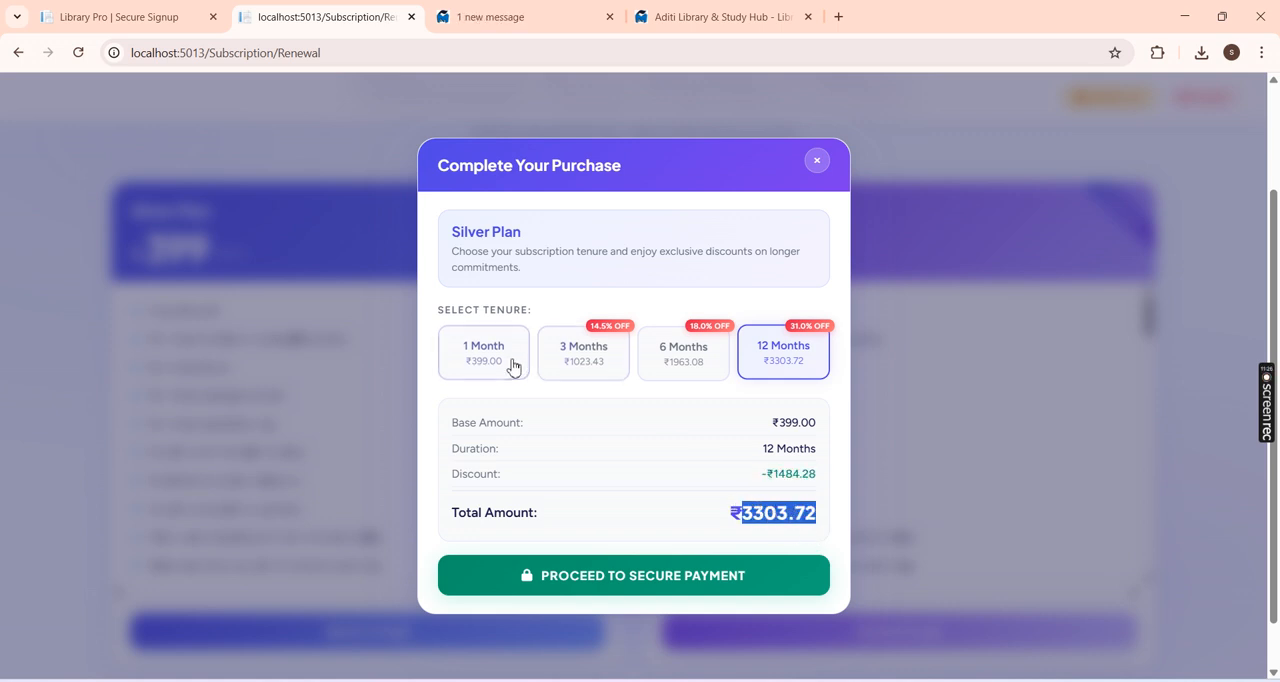
Step: Go through the Silver Plan's 1, 3, 6 and 12 month tenures again, and close the purchase without paying
{"action": "left_click", "coordinate": [512, 366]}
{"action": "left_click", "coordinate": [589, 368]}
{"action": "left_click", "coordinate": [723, 366]}
{"action": "left_click", "coordinate": [753, 362]}
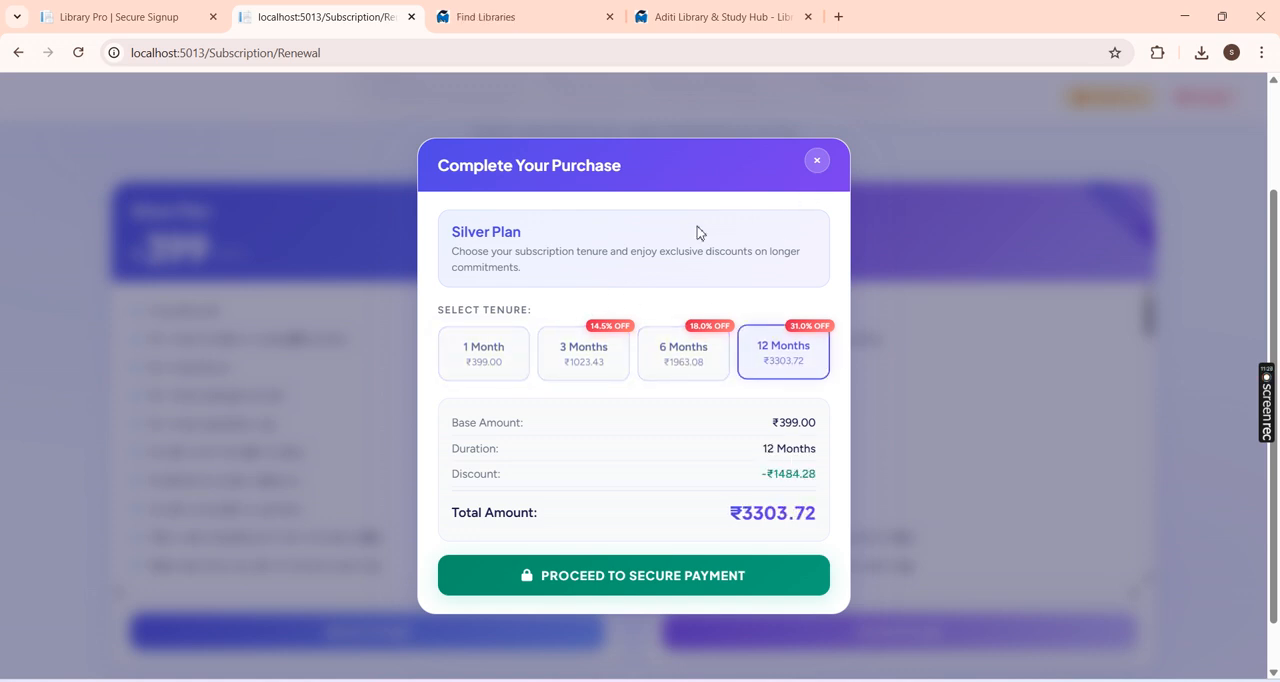
{"action": "left_click", "coordinate": [495, 347]}
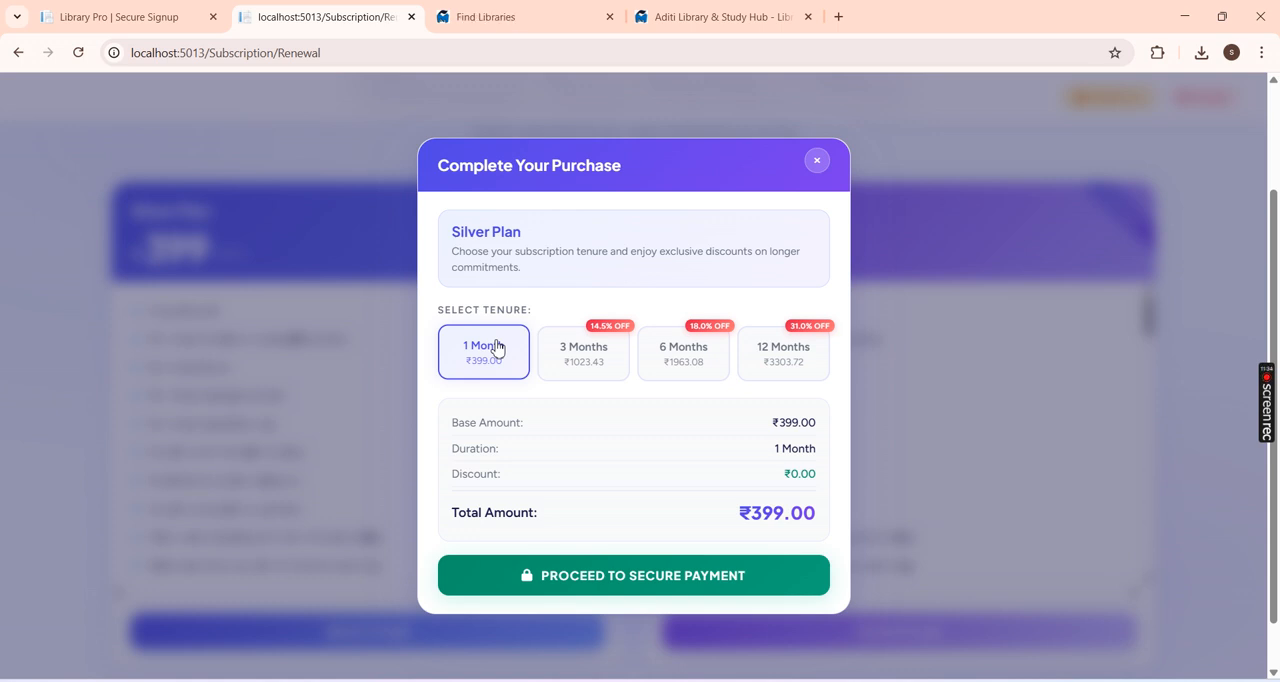
{"action": "left_click", "coordinate": [816, 161]}
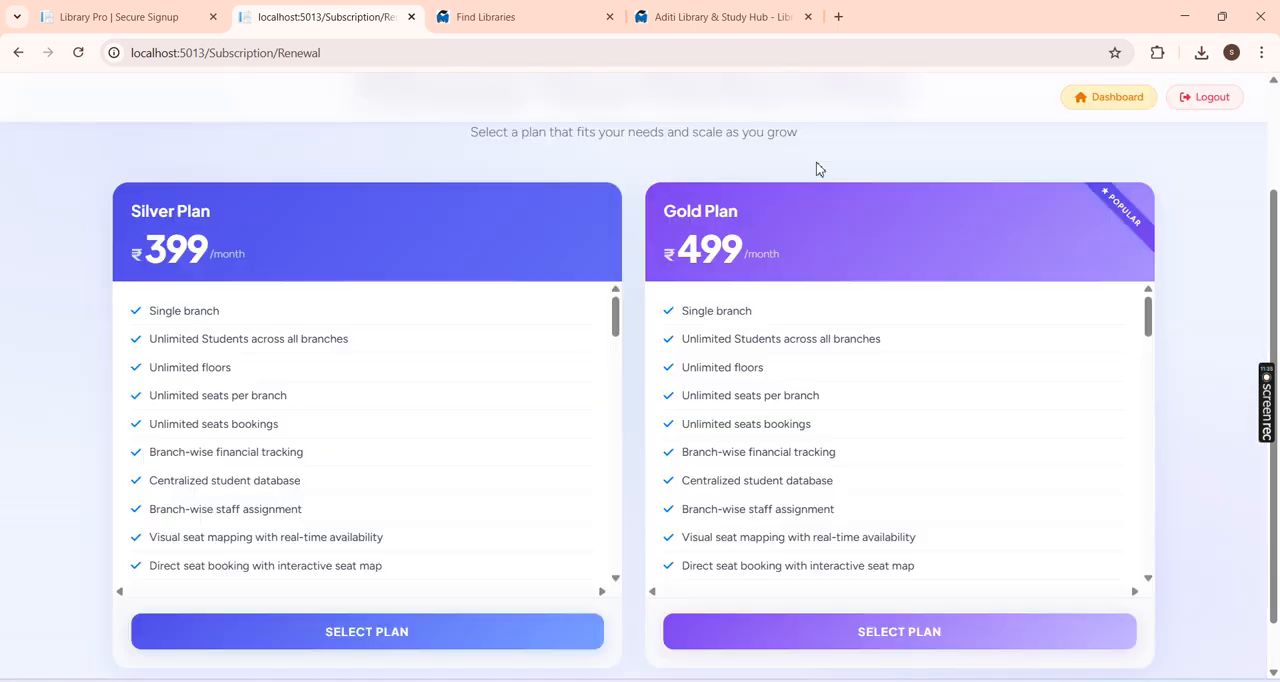
Step: Return to the dashboard and examine the SMS/WhatsApp recharge page's pricing and wallet statistics
{"action": "left_click_drag", "start_coordinate": [1272, 259], "coordinate": [1270, 187]}
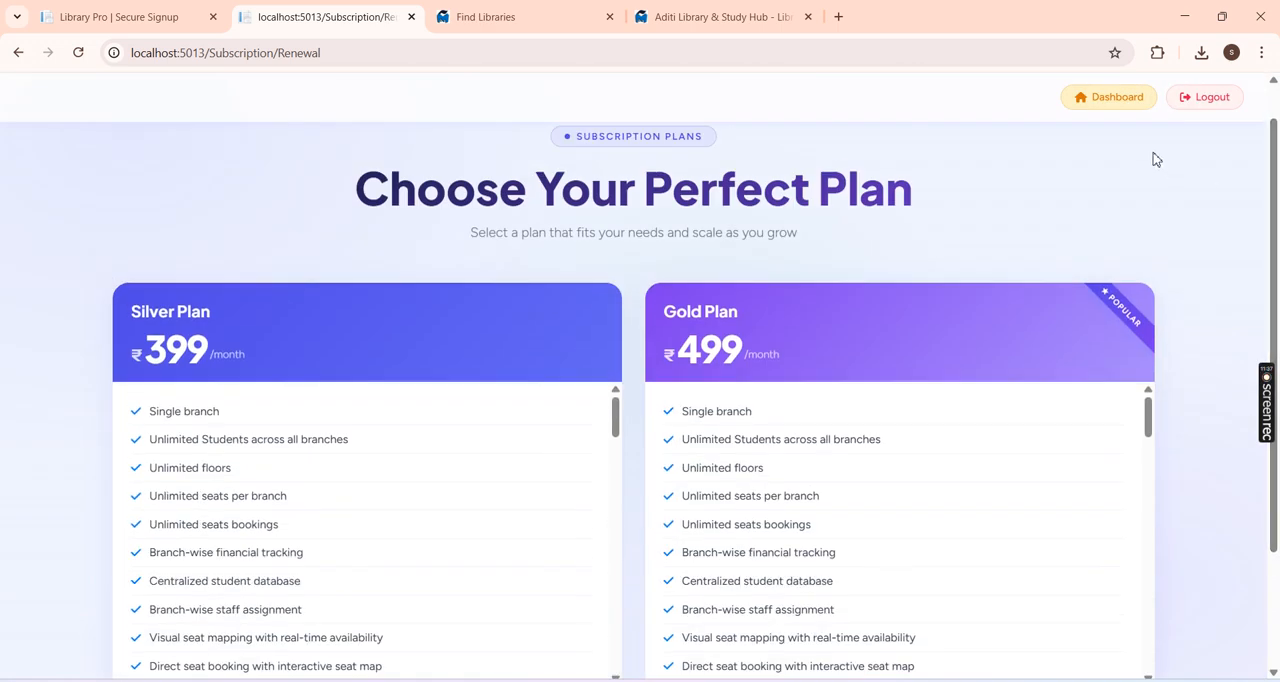
{"action": "left_click", "coordinate": [1115, 100]}
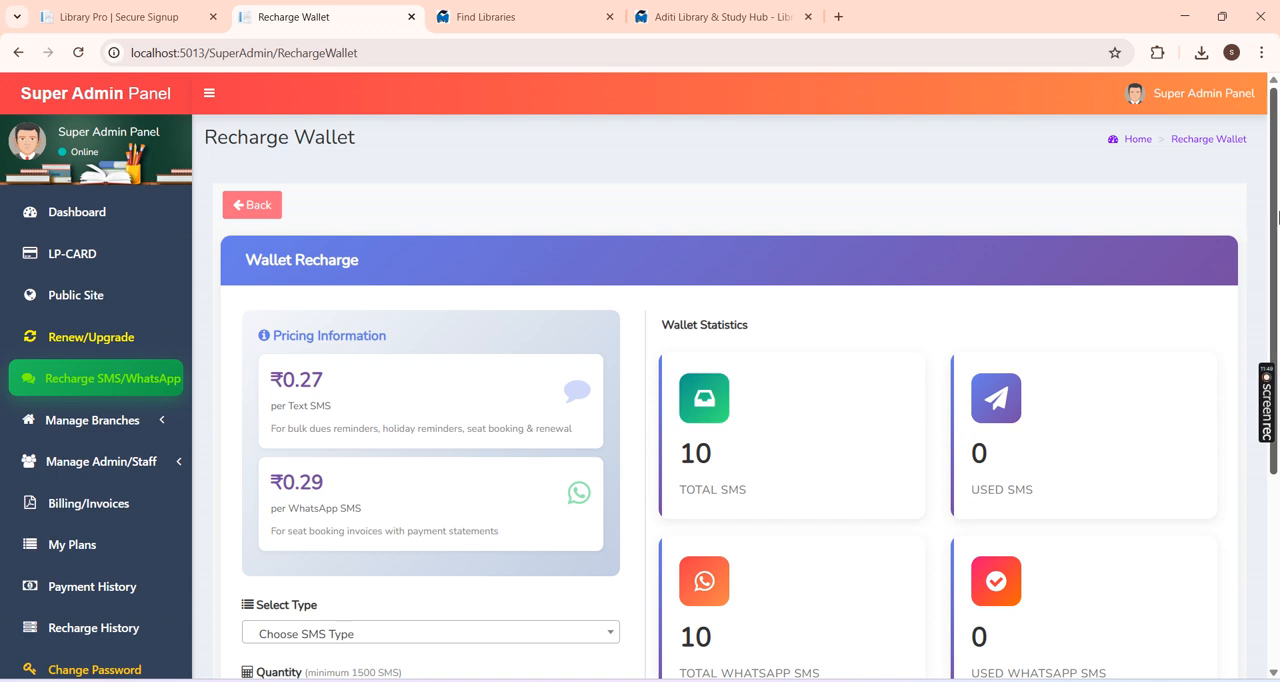
{"action": "left_click_drag", "start_coordinate": [1278, 218], "coordinate": [1245, 282]}
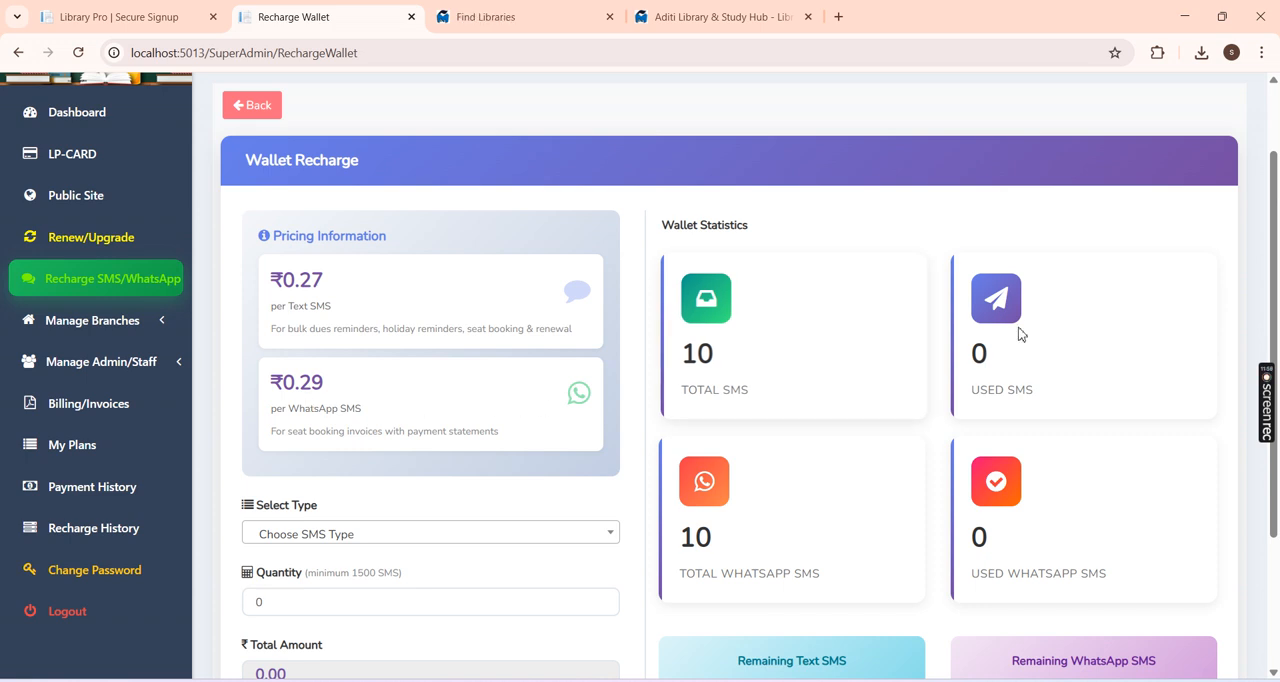
Step: Choose Text SMS as the wallet recharge type and enter a quantity of 50
{"action": "left_click_drag", "start_coordinate": [1277, 261], "coordinate": [1278, 281]}
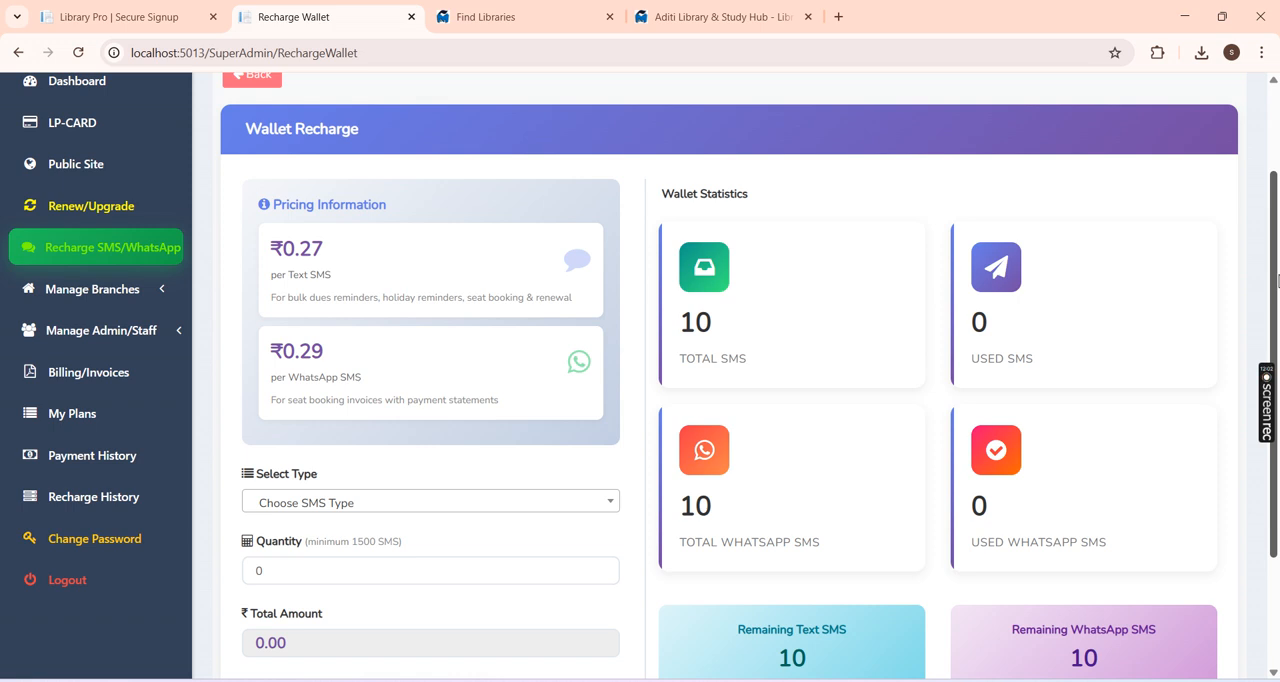
{"action": "left_click_drag", "start_coordinate": [1278, 282], "coordinate": [1278, 322]}
{"action": "left_click", "coordinate": [374, 443]}
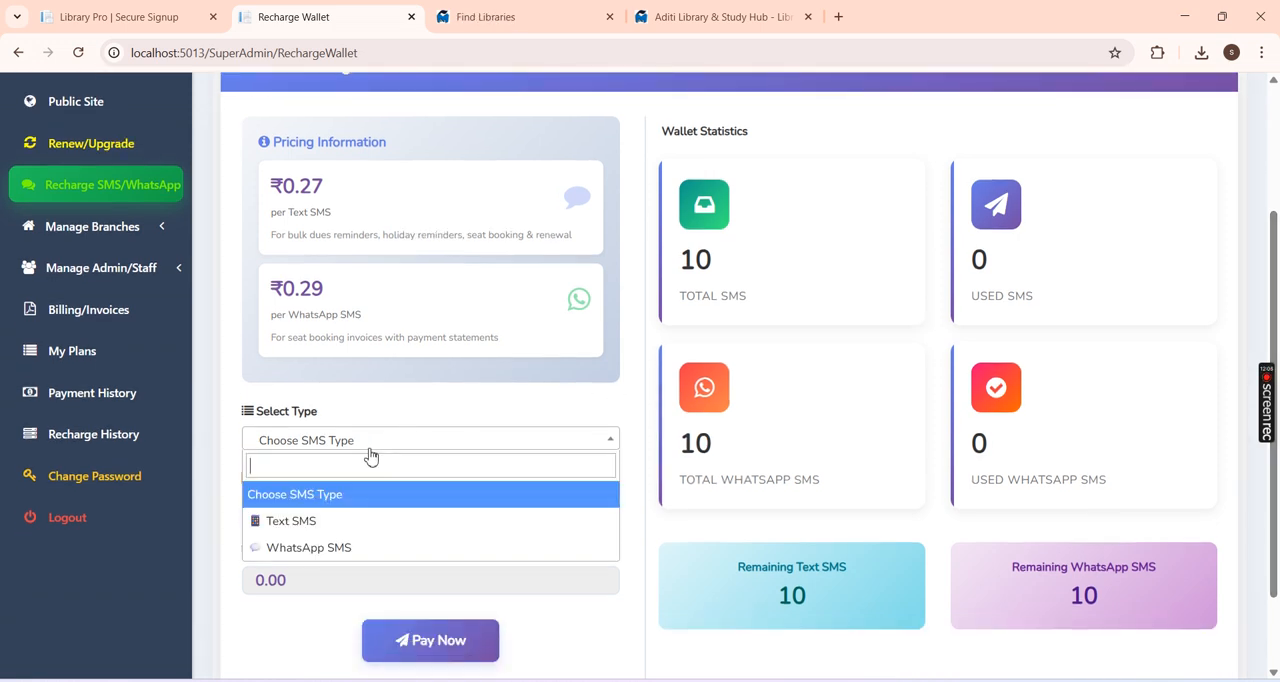
{"action": "left_click", "coordinate": [316, 522]}
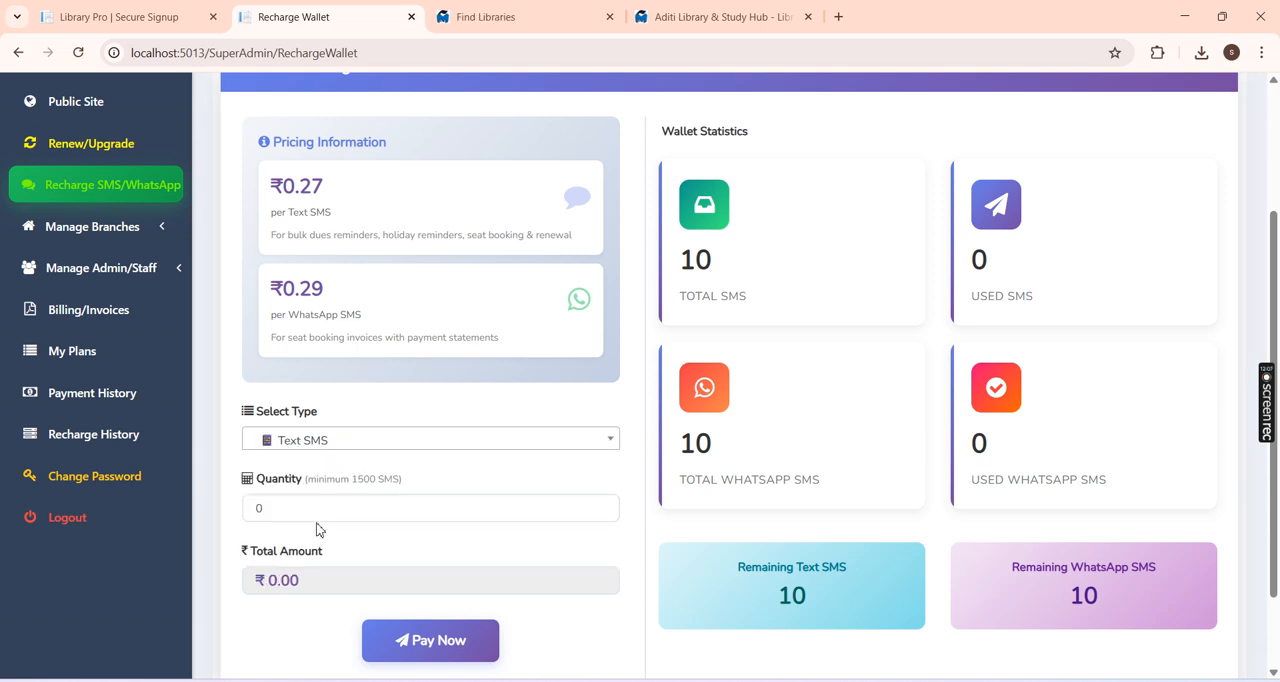
{"action": "left_click", "coordinate": [278, 515]}
{"action": "left_click_drag", "start_coordinate": [278, 515], "coordinate": [253, 512]}
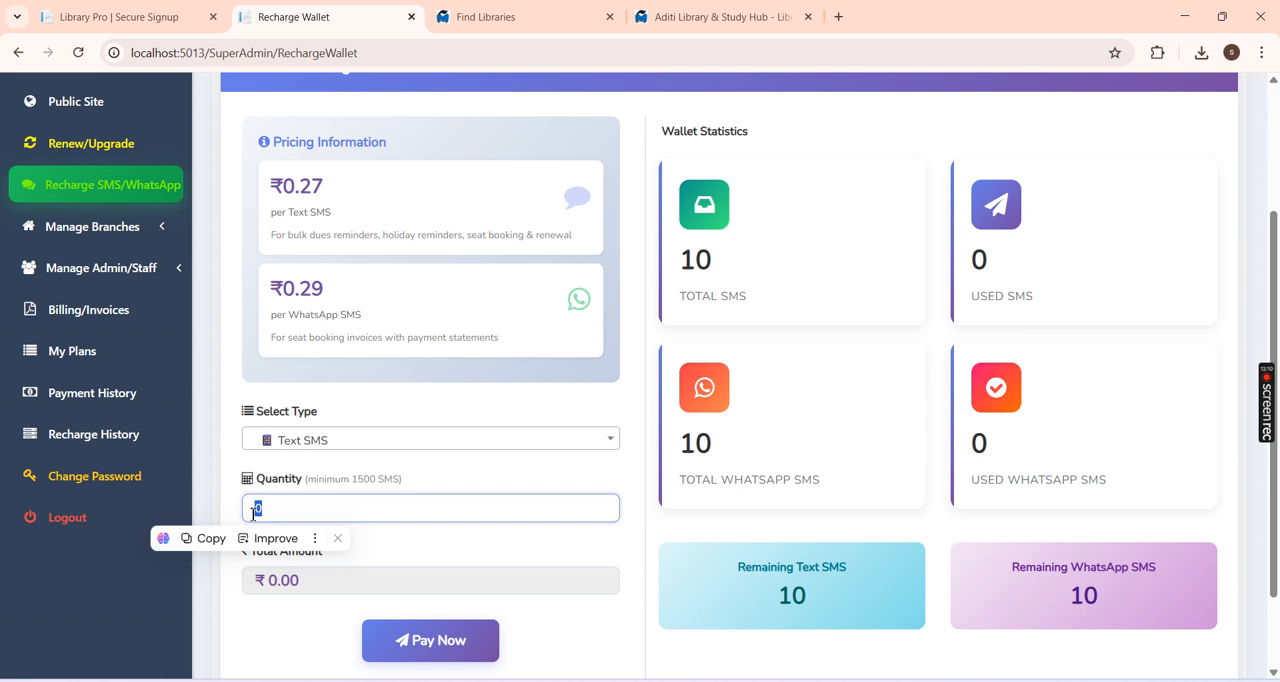
{"action": "type", "text": "50"}
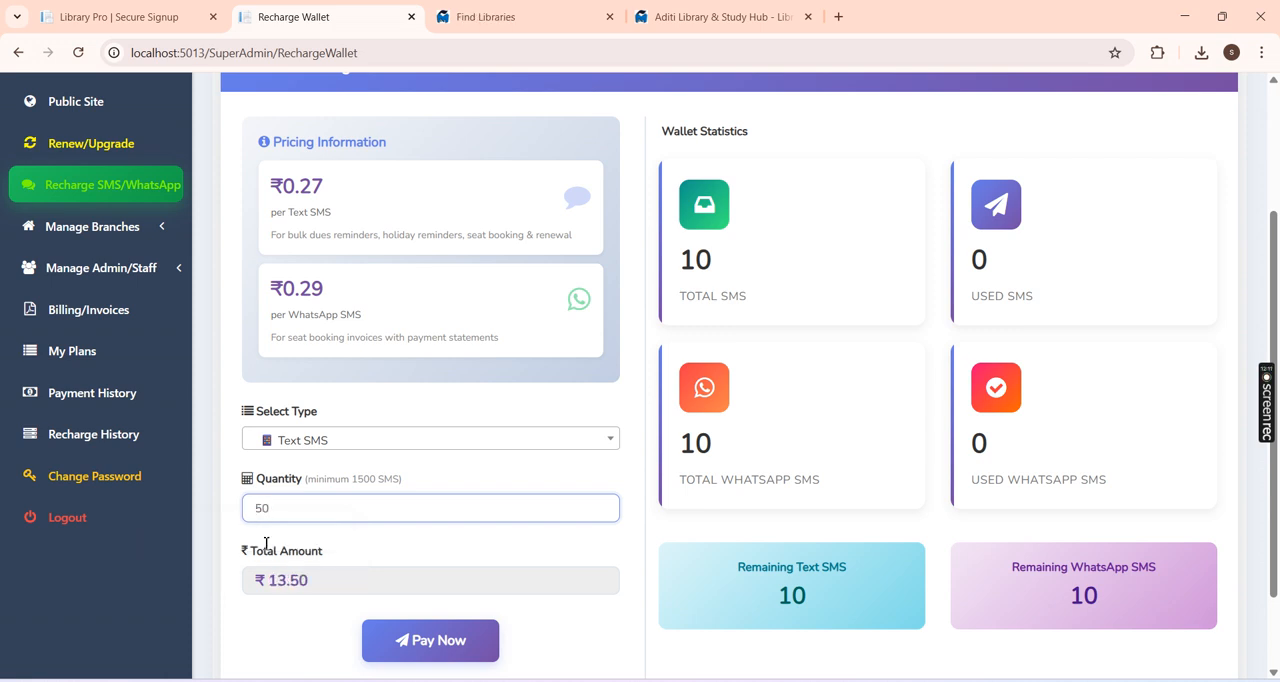
Step: Set the Text SMS recharge quantity to 10 and pay for the recharge
{"action": "left_click_drag", "start_coordinate": [279, 517], "coordinate": [196, 512]}
{"action": "type", "text": "10"}
{"action": "left_click", "coordinate": [274, 612]}
{"action": "scroll", "coordinate": [1220, 498], "scroll_direction": "down", "scroll_amount": 1}
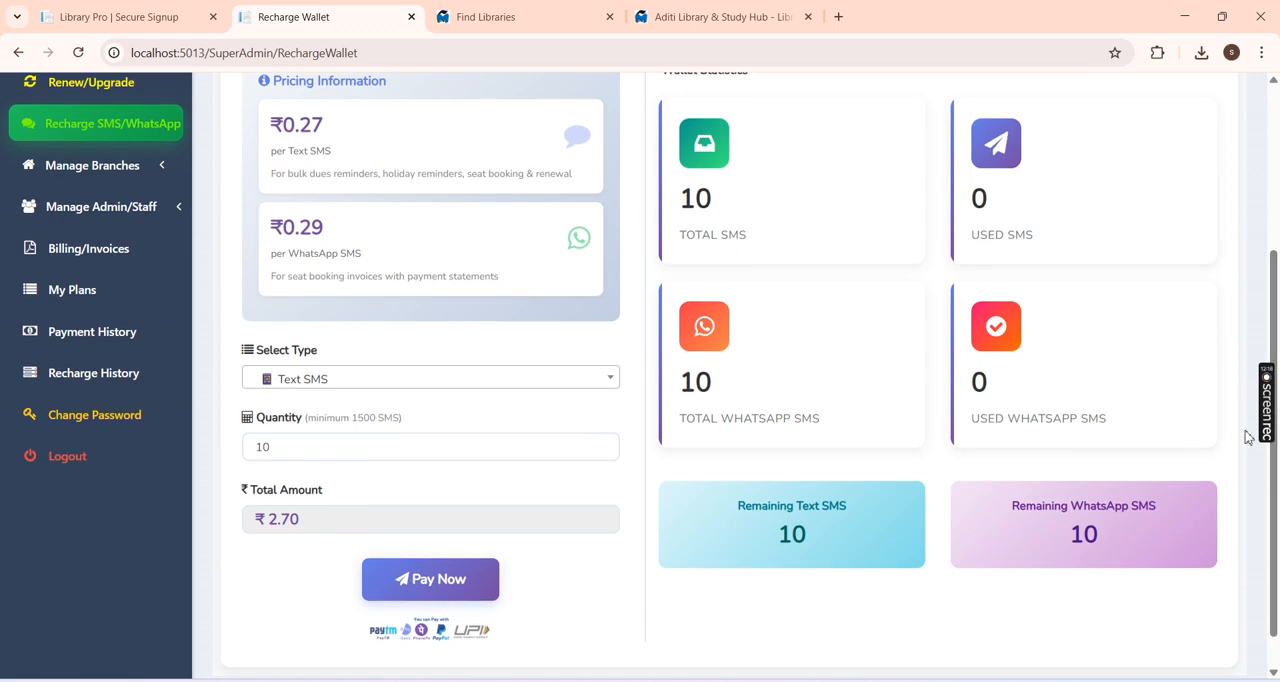
{"action": "left_click", "coordinate": [418, 581]}
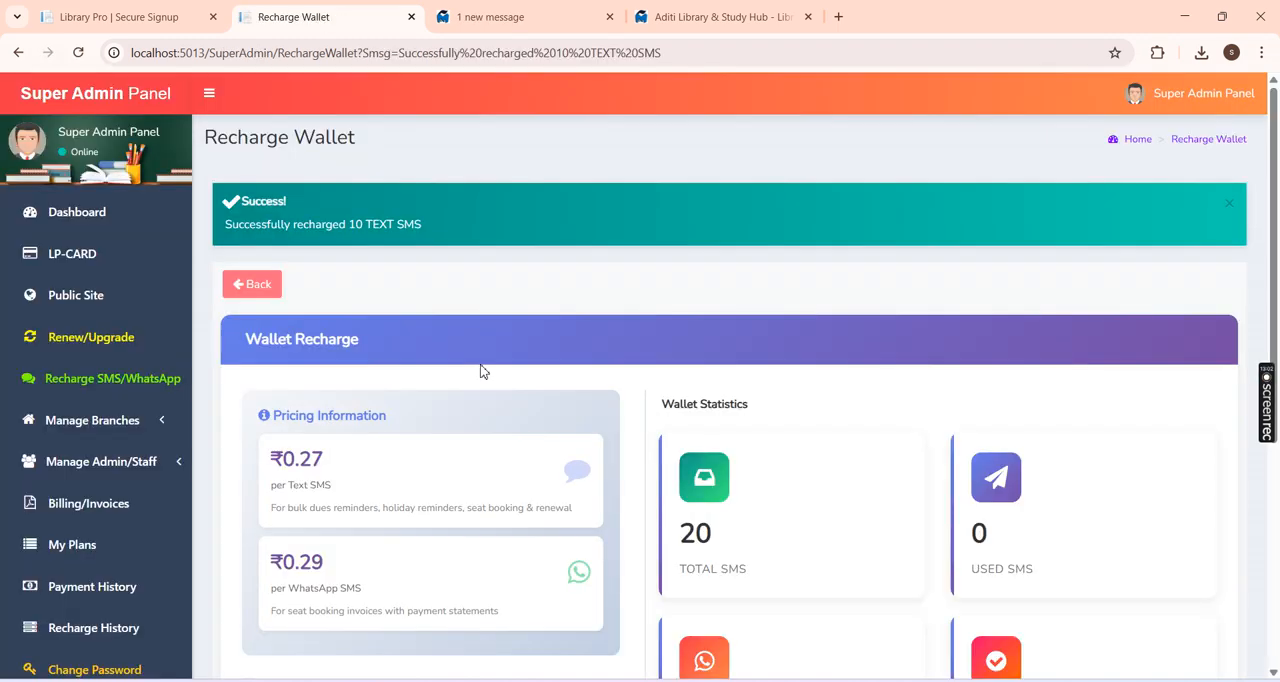
Step: Check the wallet's total SMS after the recharge and return to the dashboard
{"action": "scroll", "coordinate": [480, 371], "scroll_direction": "down", "scroll_amount": 2}
{"action": "double_click", "coordinate": [692, 370]}
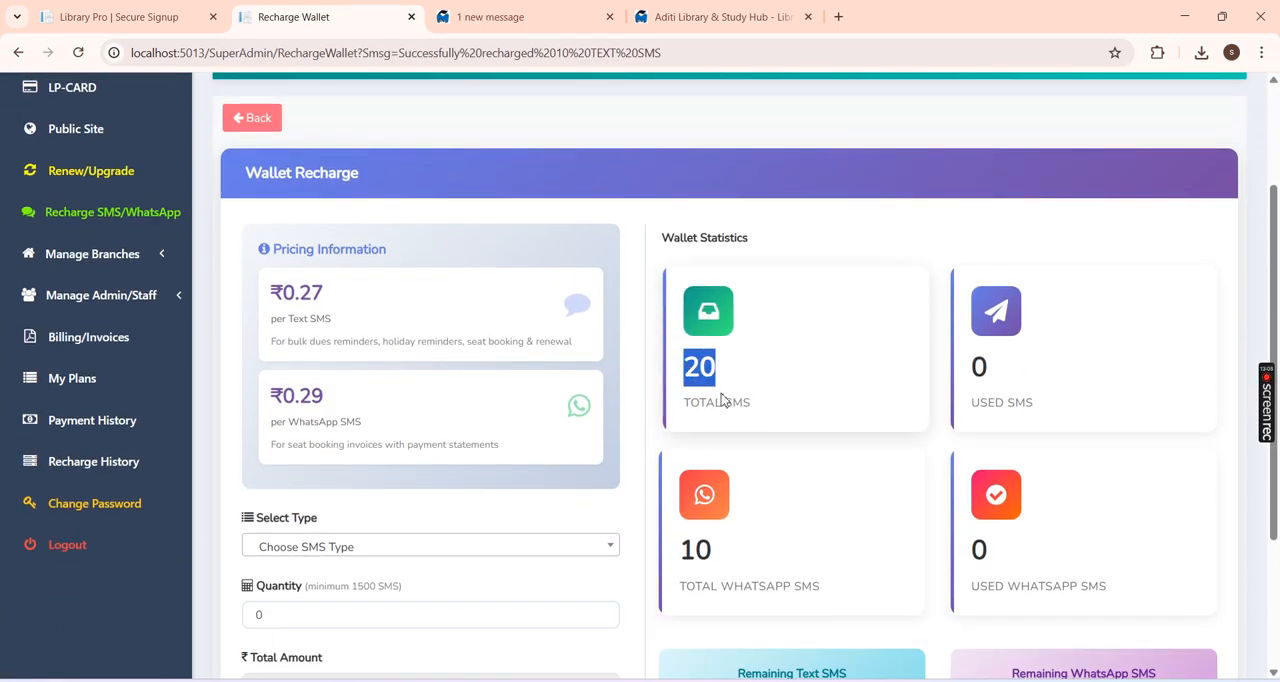
{"action": "left_click", "coordinate": [252, 118]}
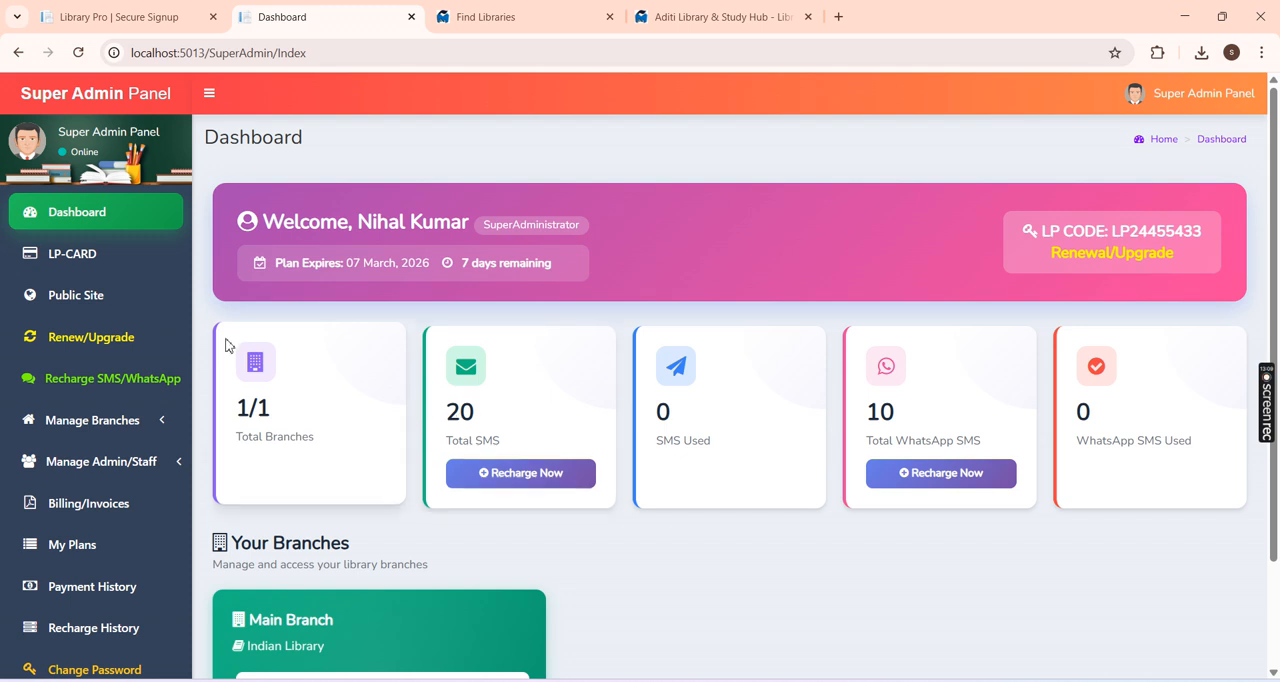
Step: View the library's branches list and the list of all branch admins and staff
{"action": "scroll", "coordinate": [358, 406], "scroll_direction": "down", "scroll_amount": 1}
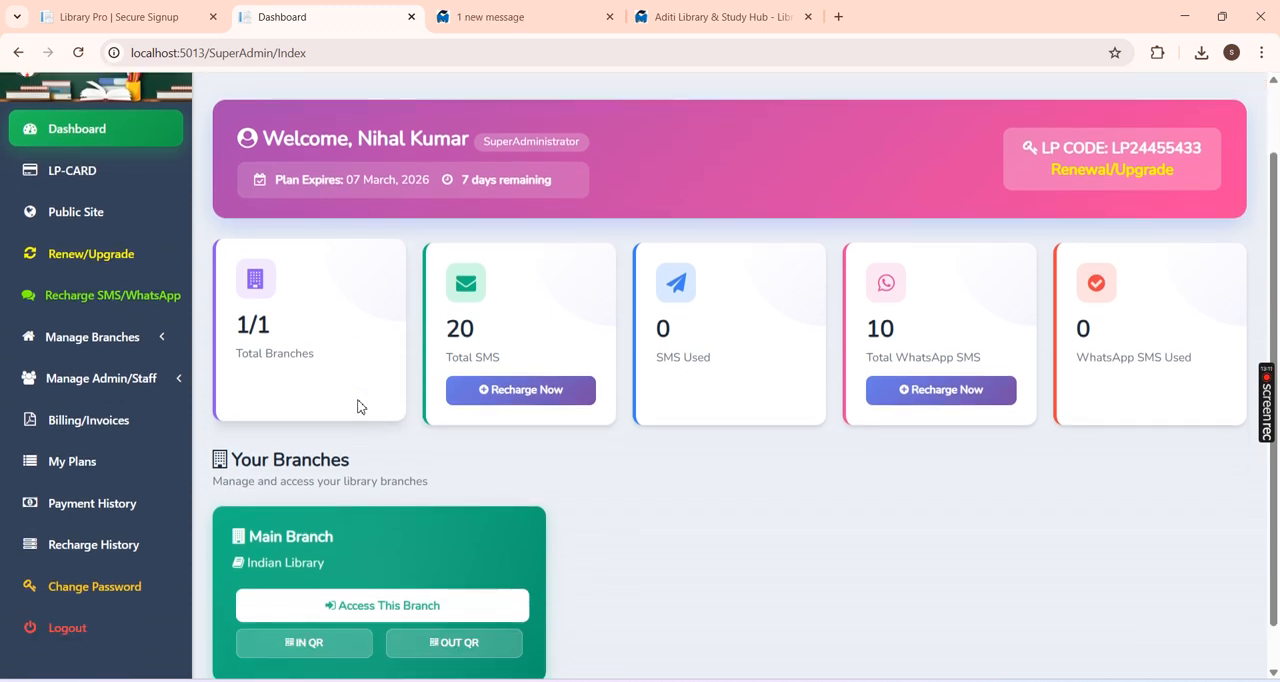
{"action": "left_click", "coordinate": [146, 337]}
{"action": "left_click", "coordinate": [86, 401]}
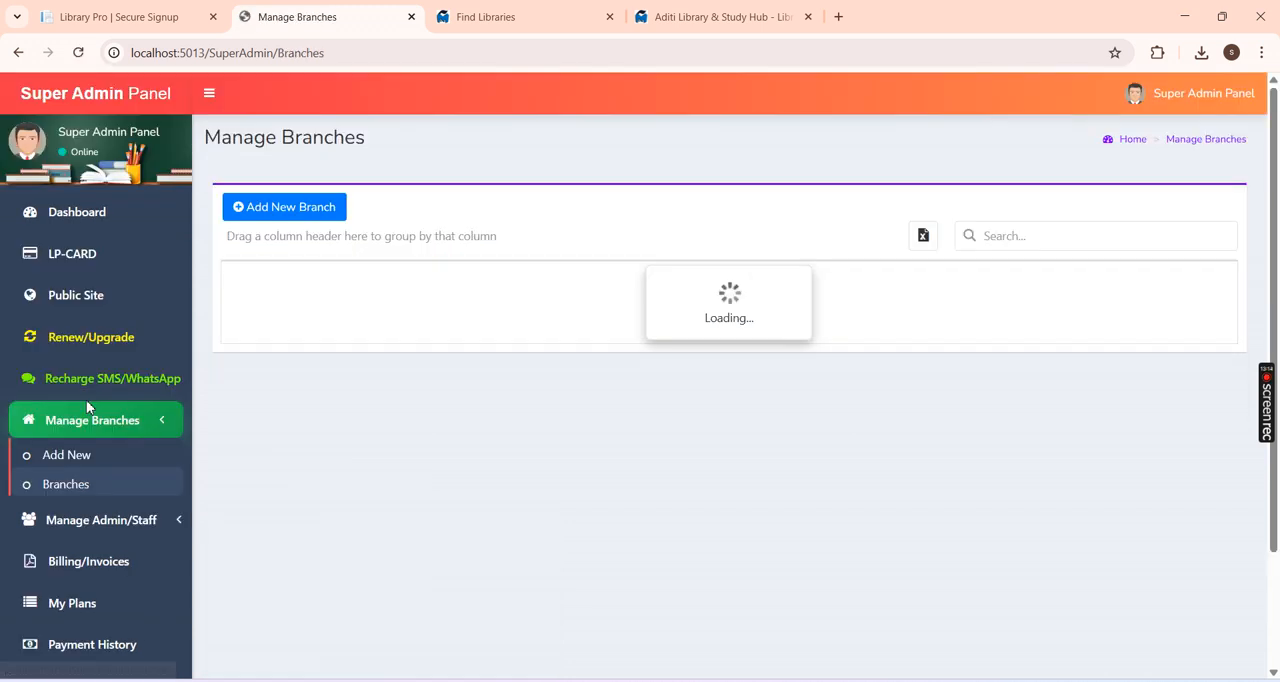
{"action": "left_click", "coordinate": [109, 419]}
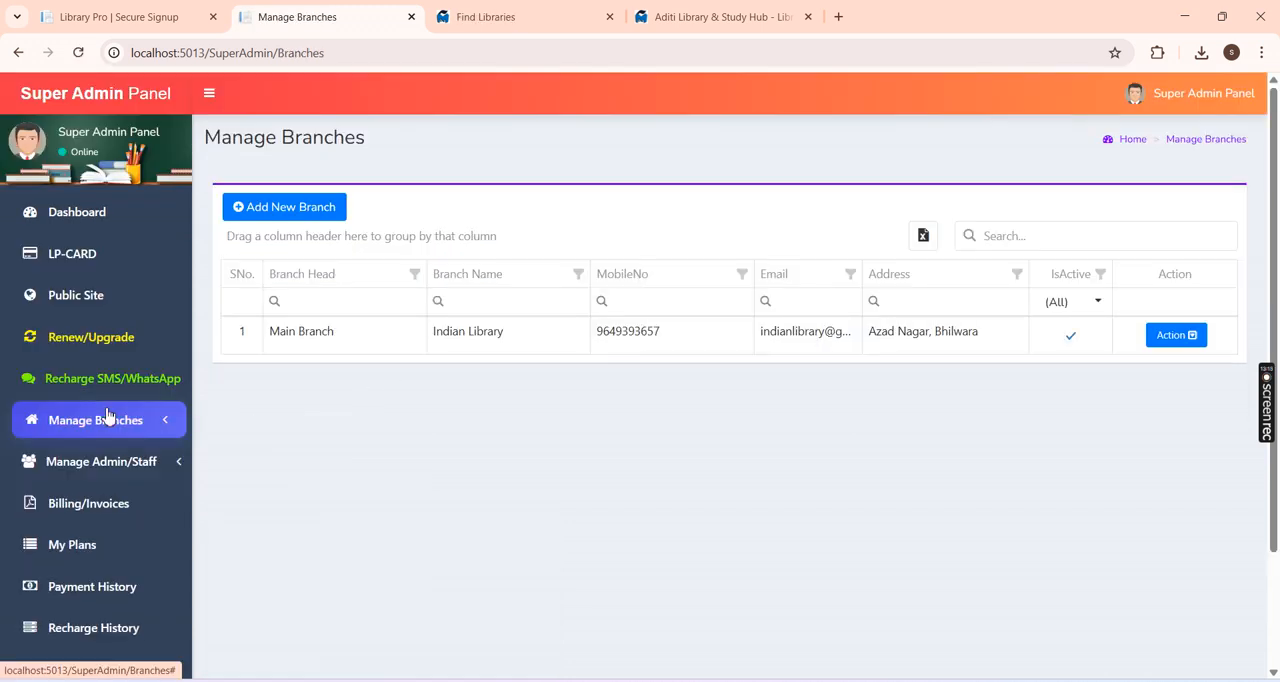
{"action": "left_click", "coordinate": [111, 474]}
{"action": "left_click", "coordinate": [60, 527]}
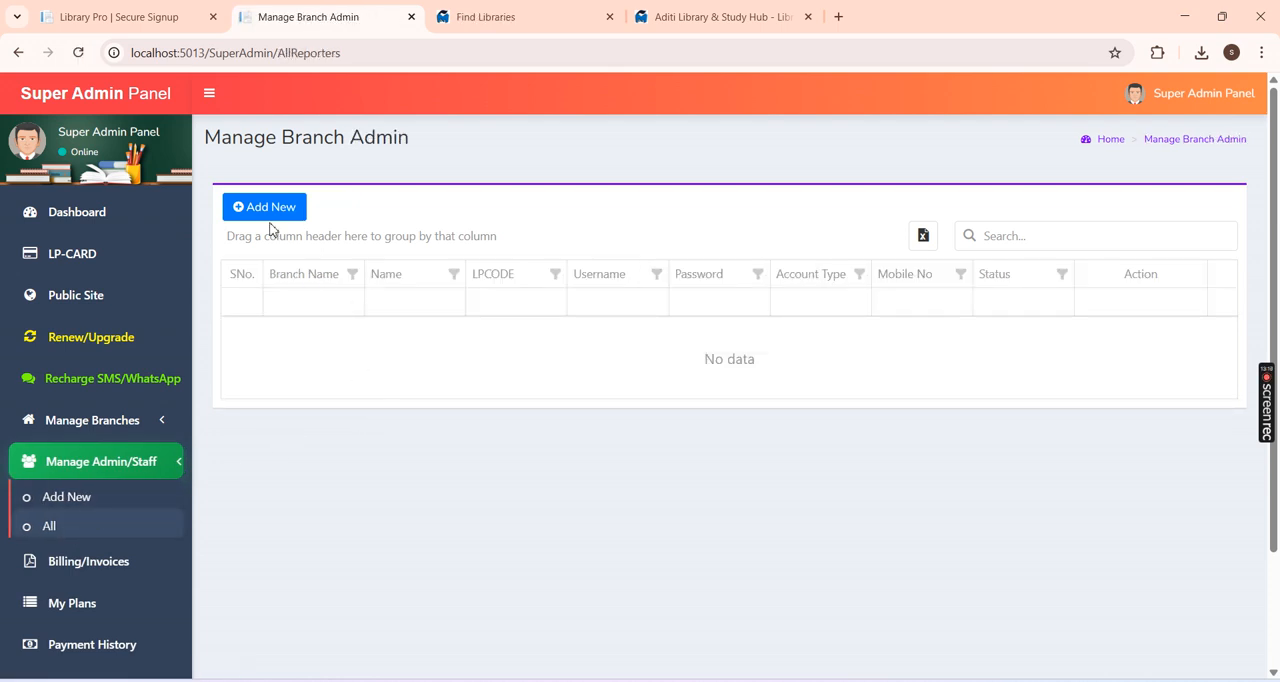
Step: Try adding a Staff (Manager) account for Main Branch, entering the staff member's name and mobile number, and leave the form without saving
{"action": "left_click", "coordinate": [271, 211]}
{"action": "left_click", "coordinate": [500, 257]}
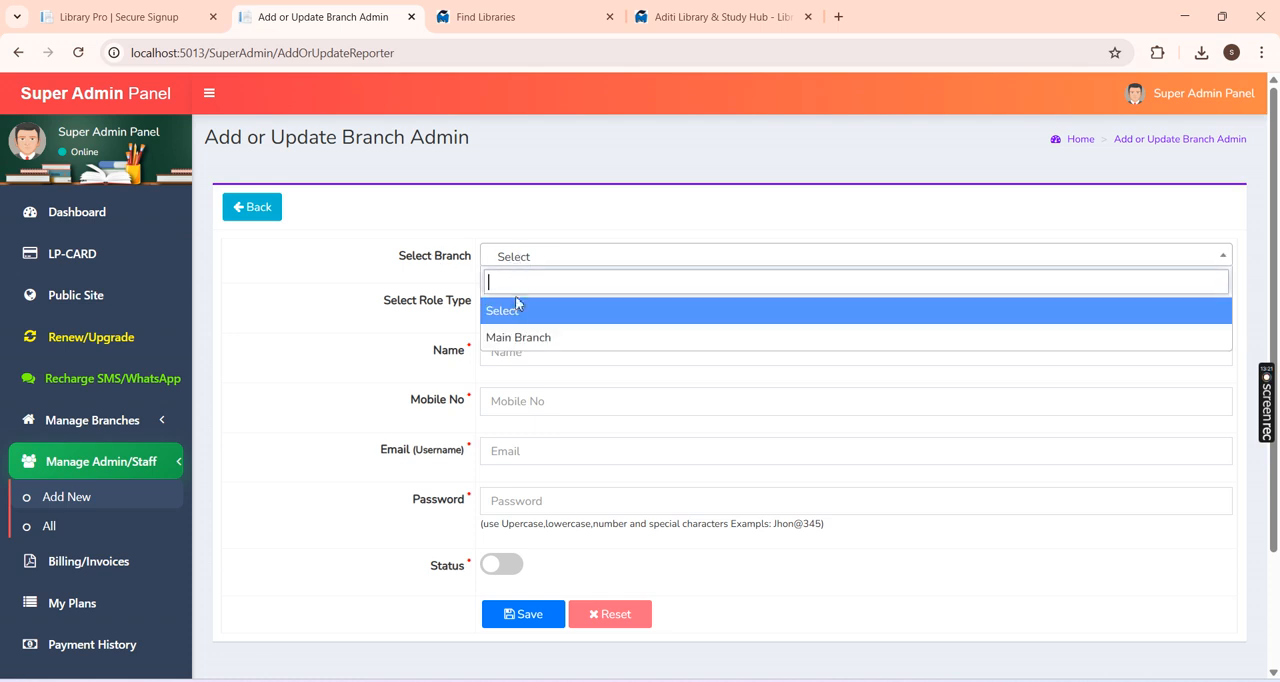
{"action": "left_click", "coordinate": [518, 338]}
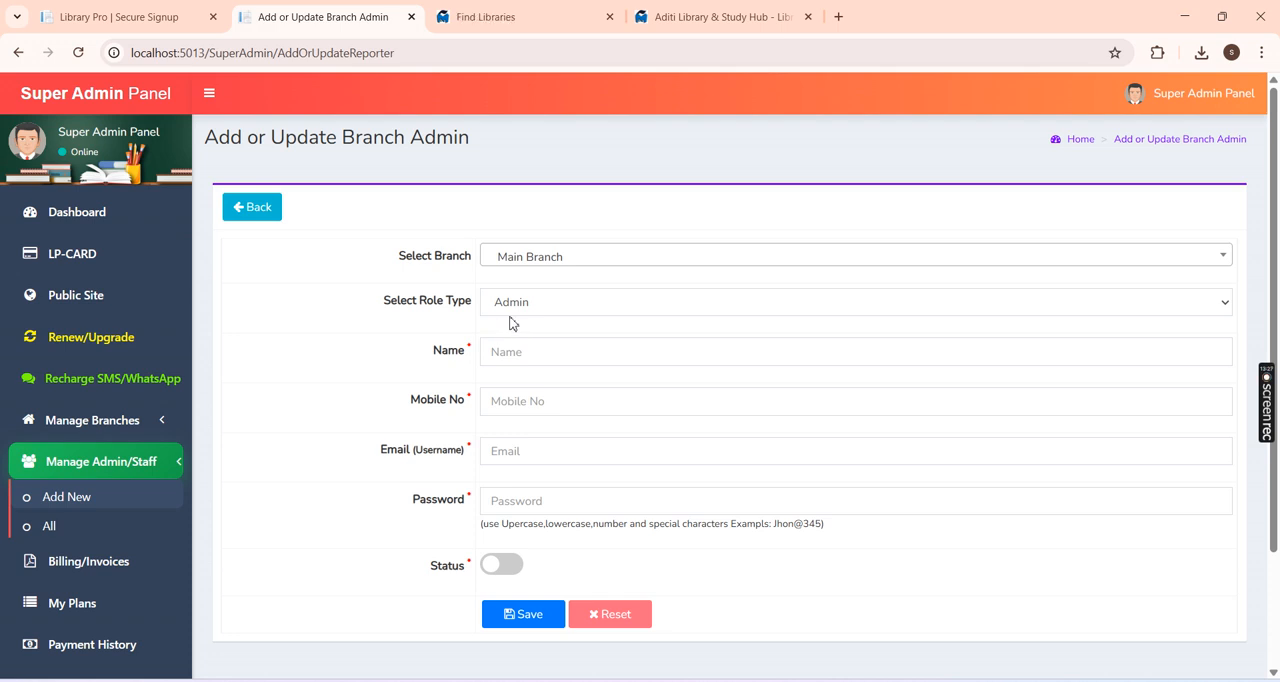
{"action": "left_click", "coordinate": [527, 308]}
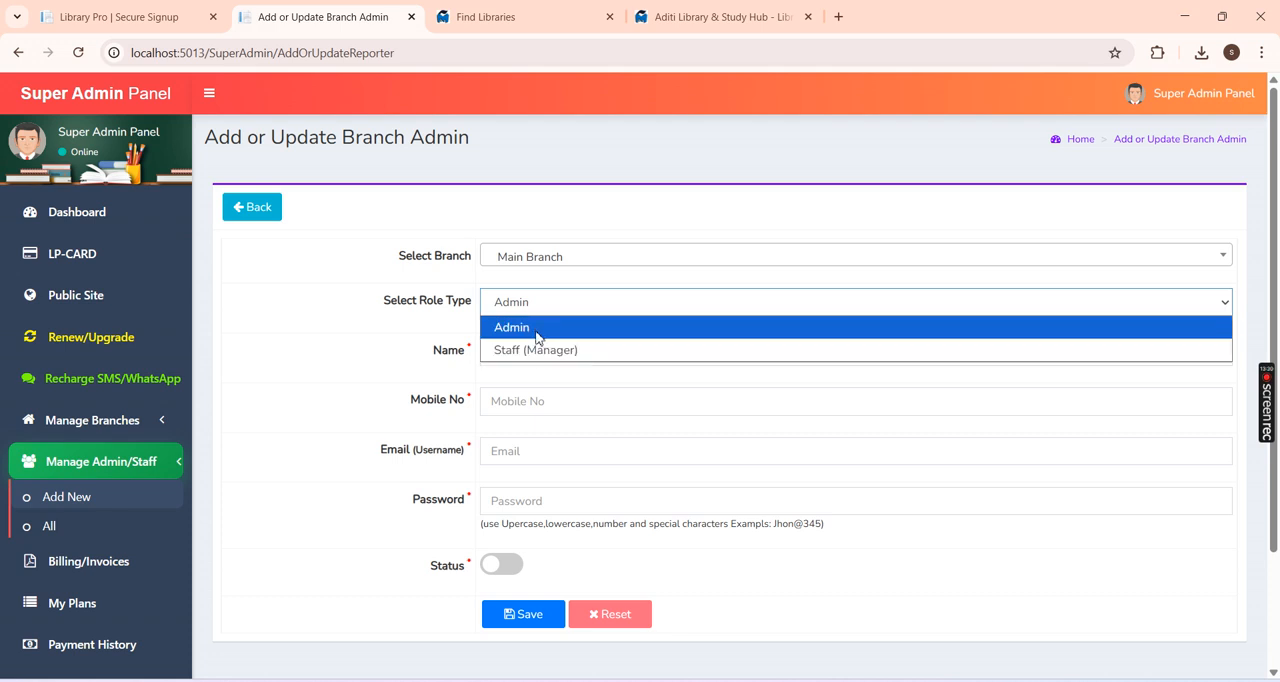
{"action": "left_click", "coordinate": [541, 349]}
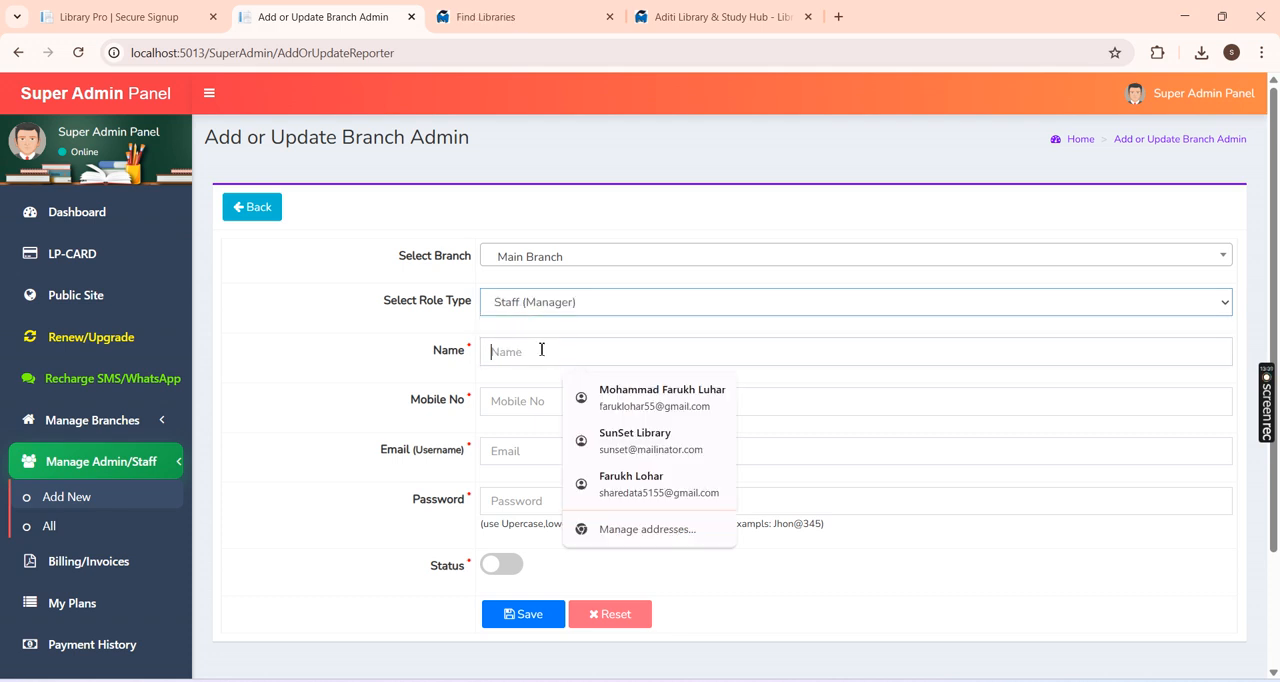
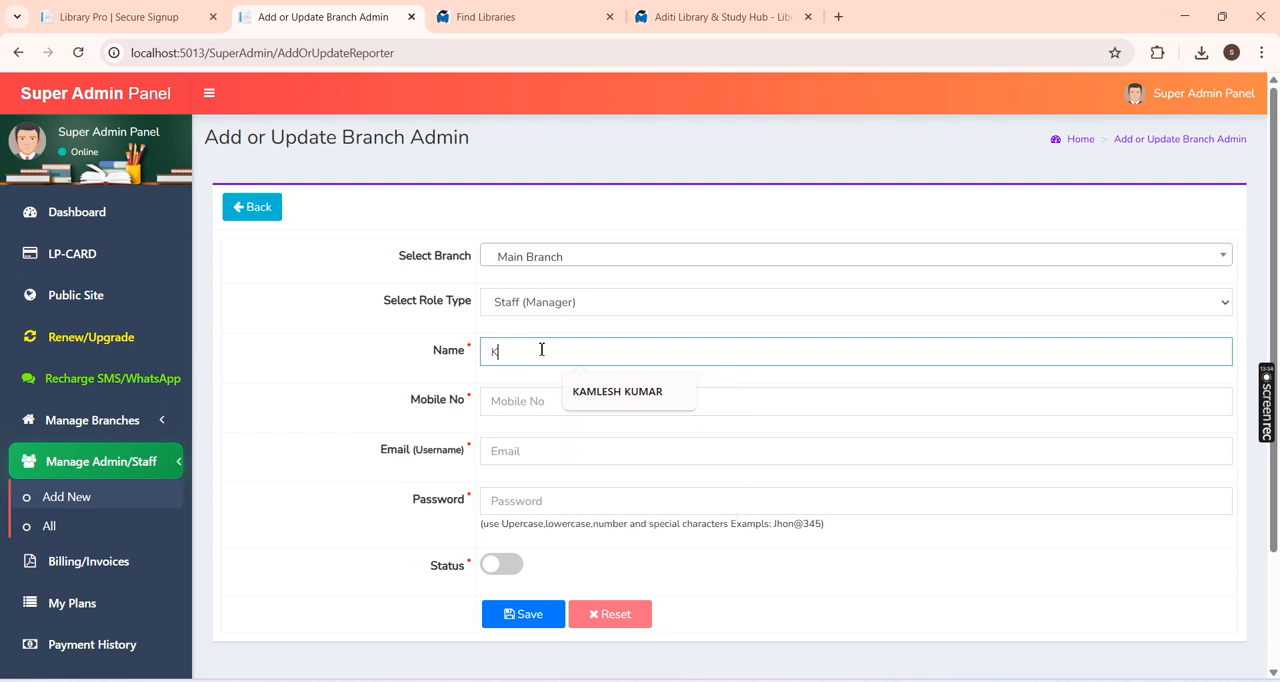
{"action": "key", "text": "Tab"}
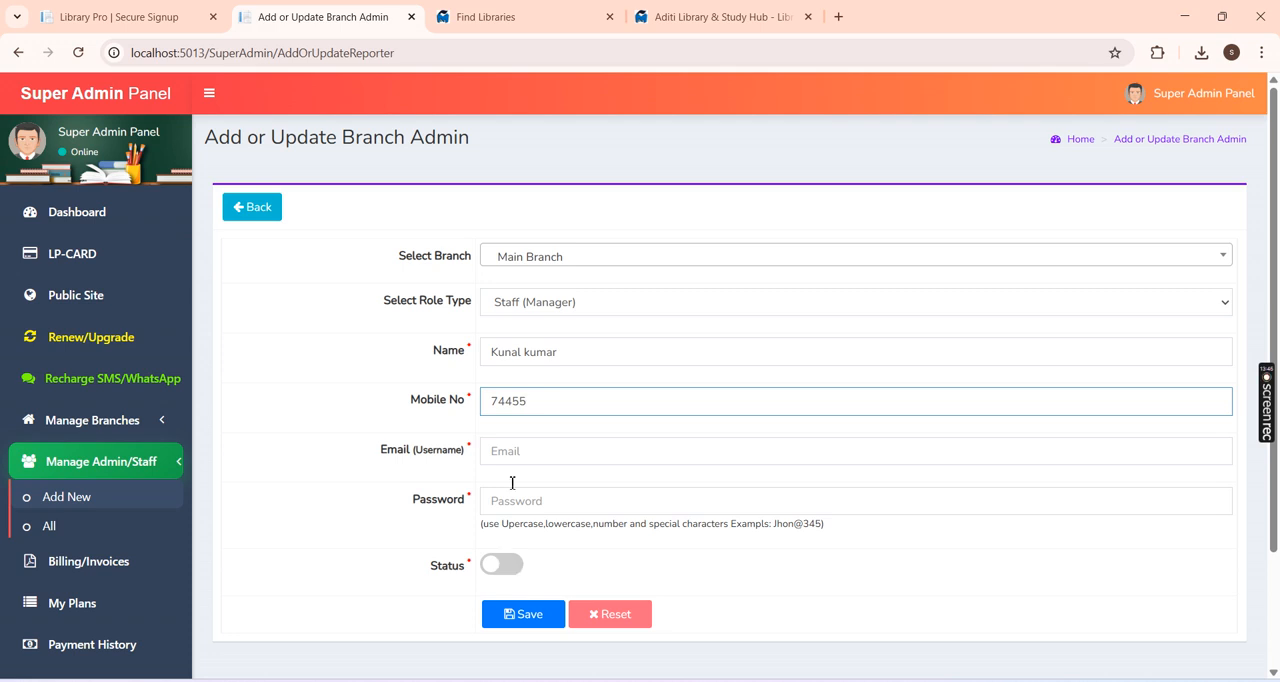
{"action": "left_click", "coordinate": [251, 208]}
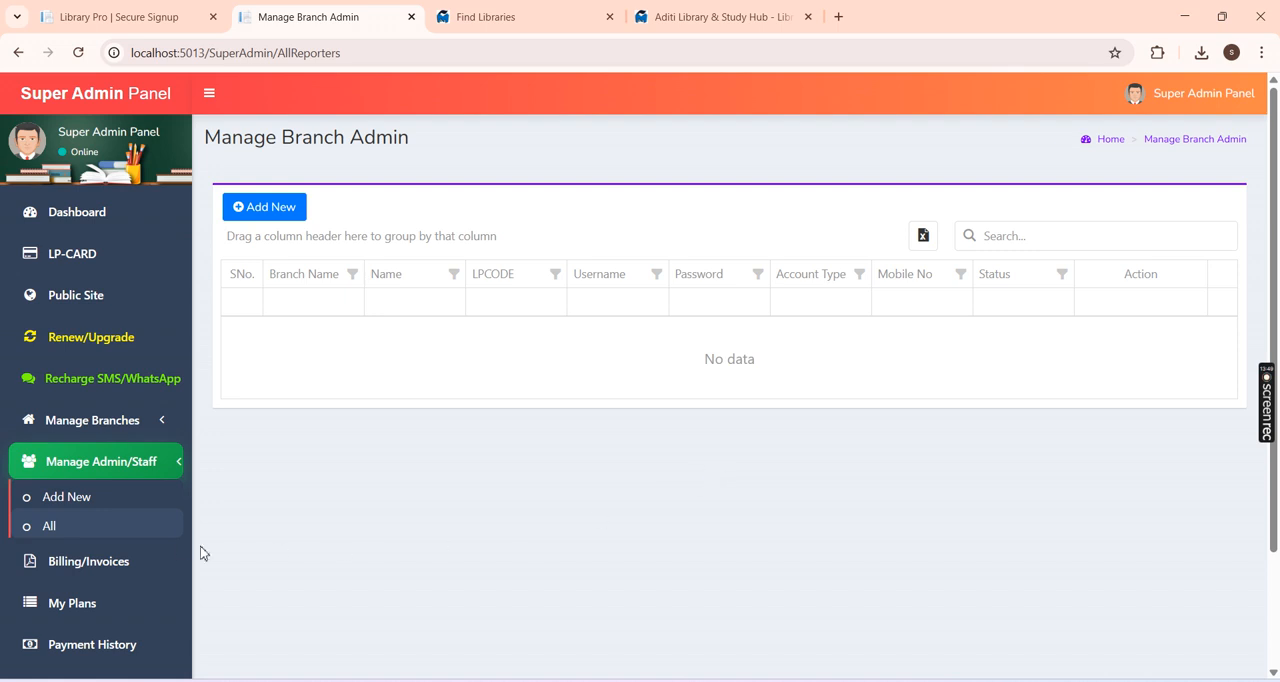
Step: Download the Trail Plan invoice from the billing records, examine its validity end date, and return to the billing page
{"action": "left_click", "coordinate": [137, 476]}
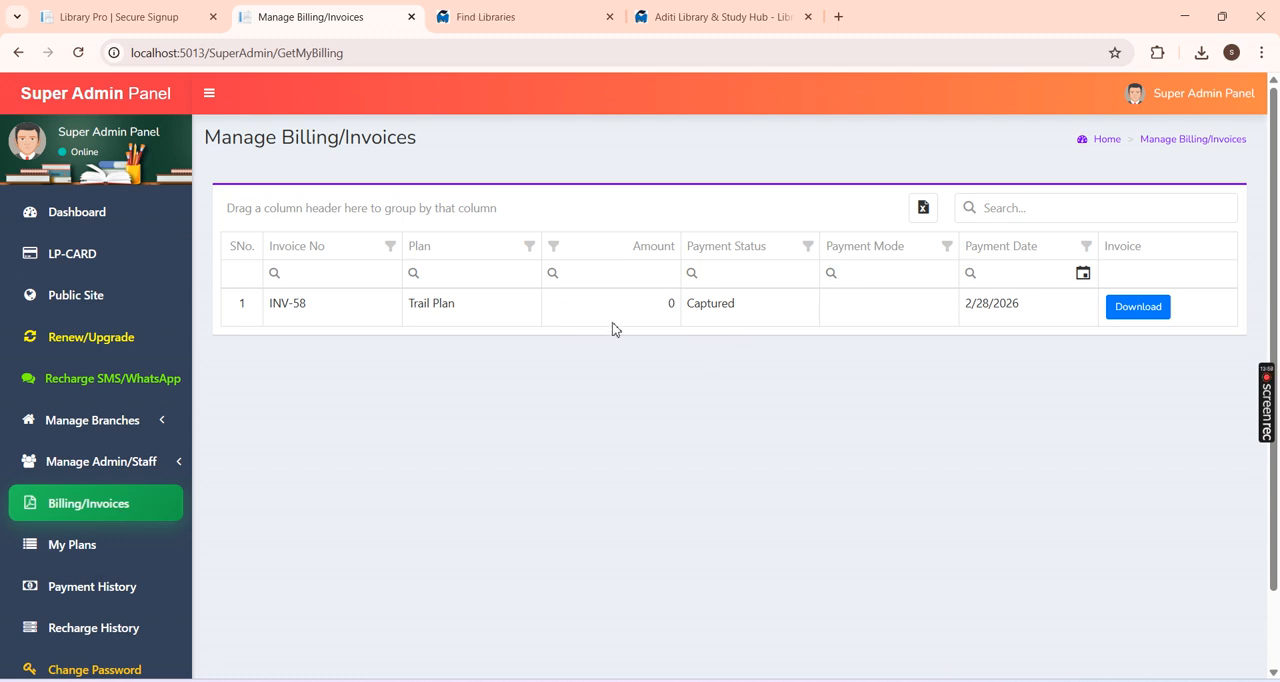
{"action": "left_click", "coordinate": [1141, 310]}
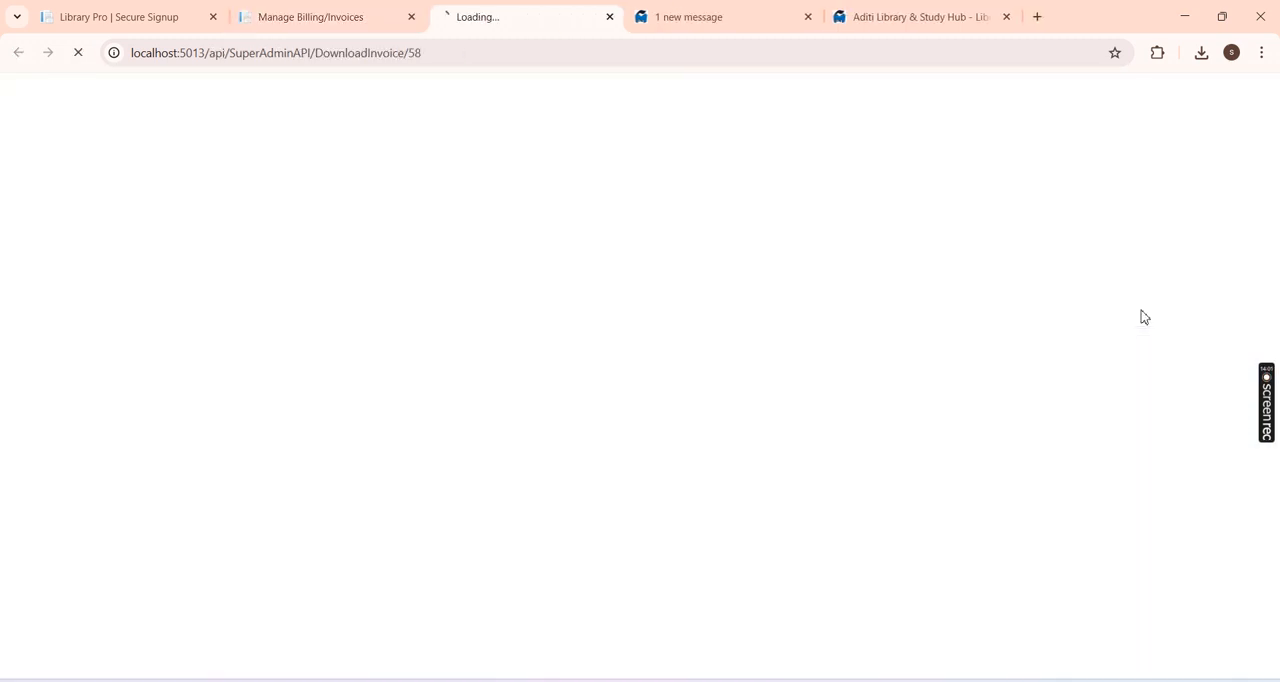
{"action": "left_click", "coordinate": [1046, 102]}
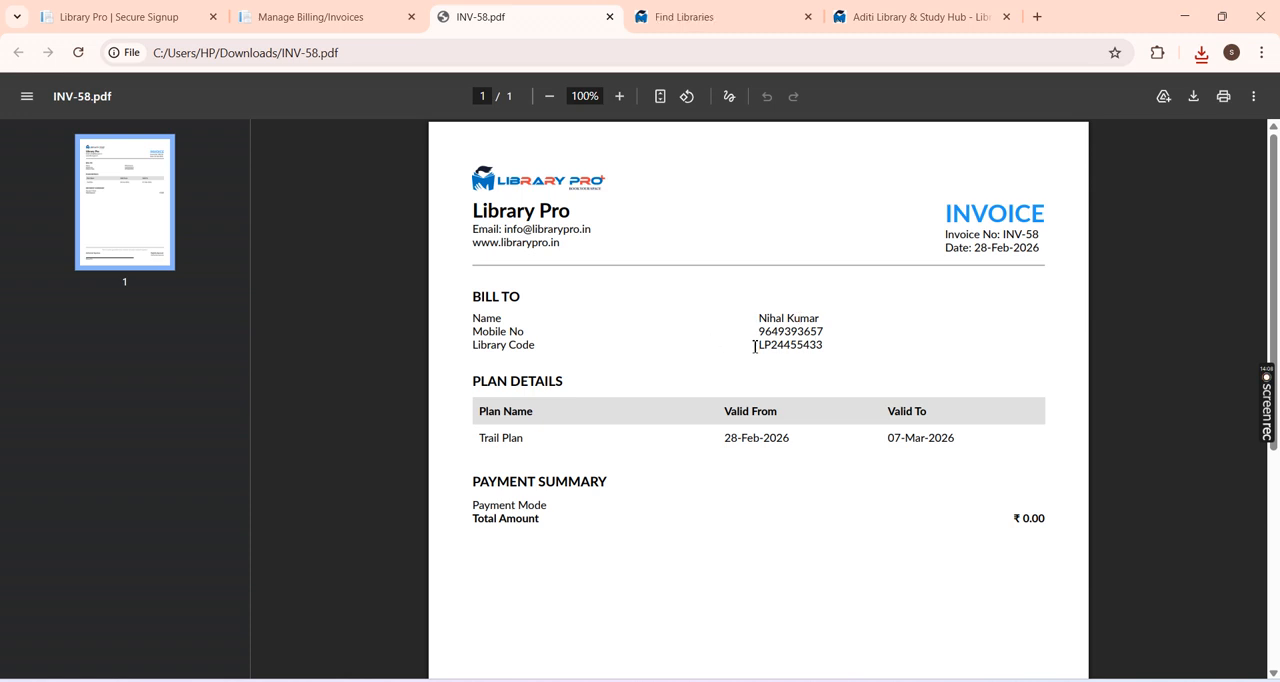
{"action": "left_click_drag", "start_coordinate": [886, 438], "coordinate": [976, 446]}
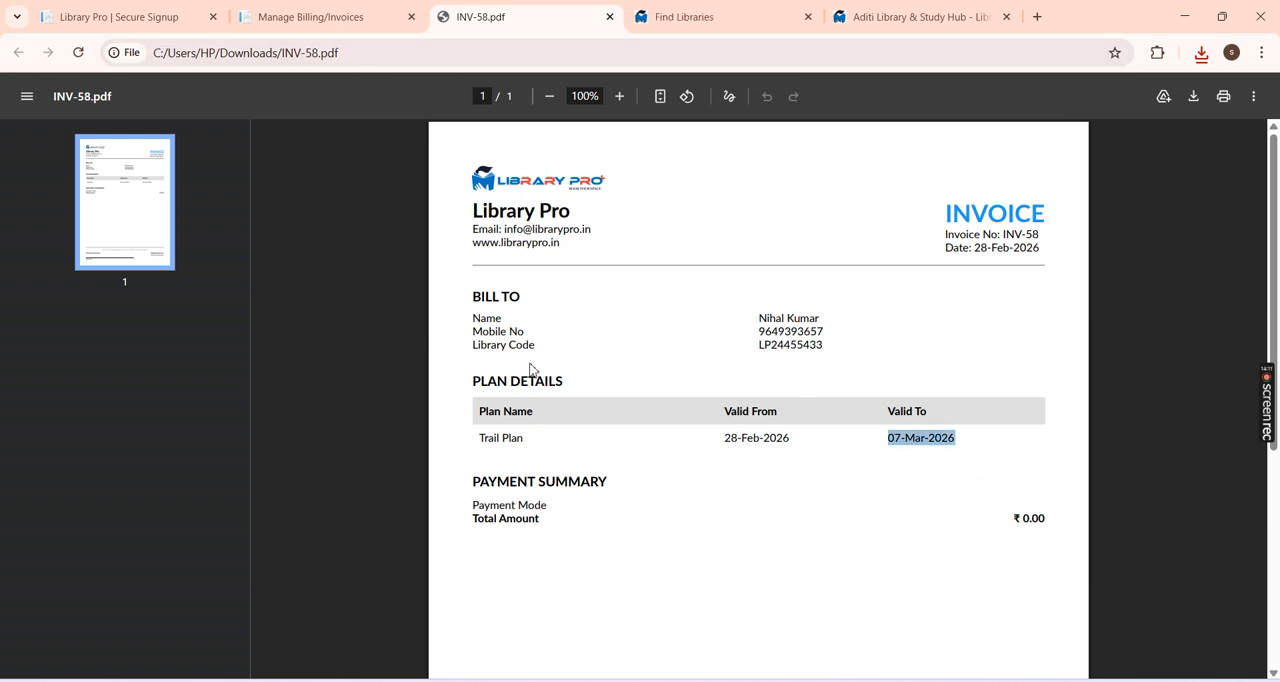
{"action": "left_click", "coordinate": [371, 14]}
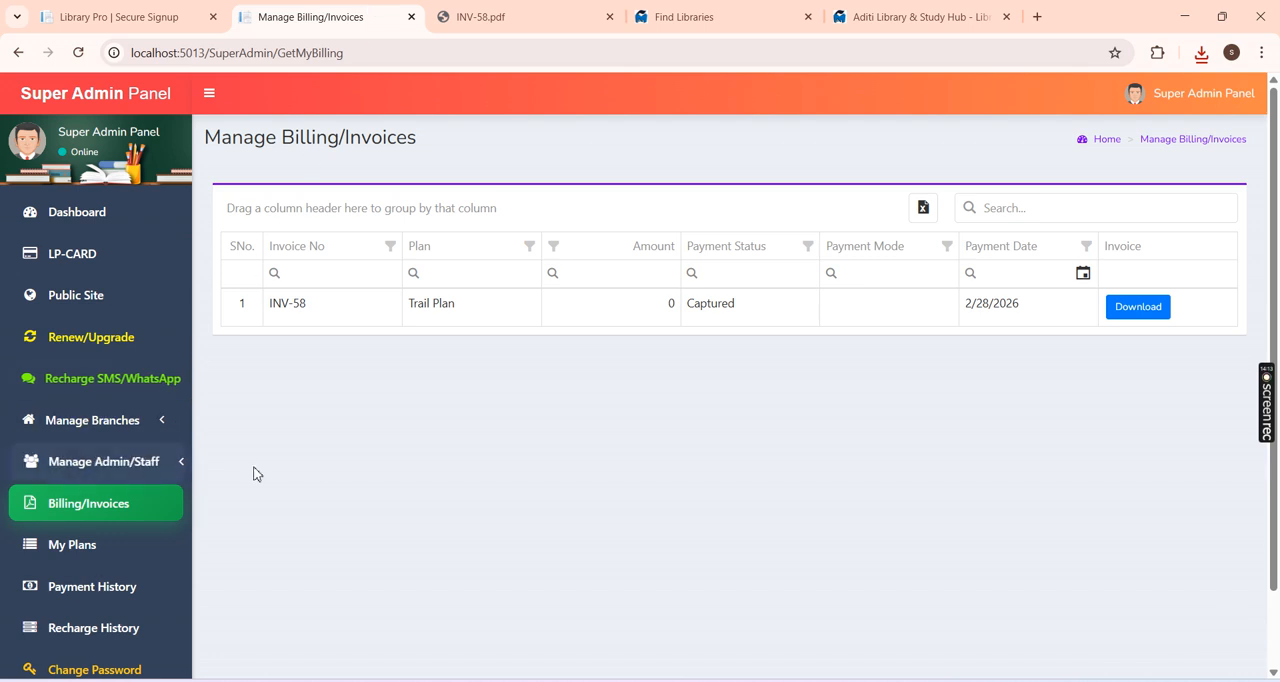
Step: Review the Trail Plan entry in the assigned plans and examine the payment history
{"action": "left_click", "coordinate": [114, 550]}
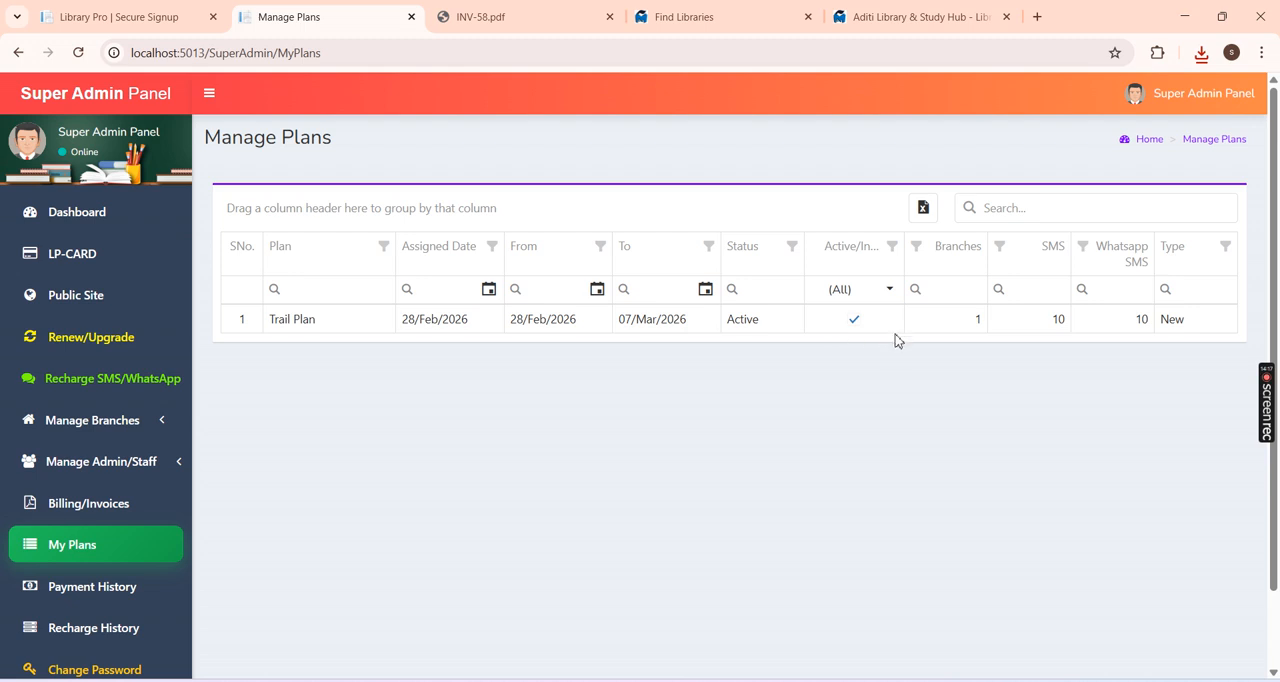
{"action": "left_click_drag", "start_coordinate": [352, 333], "coordinate": [270, 333]}
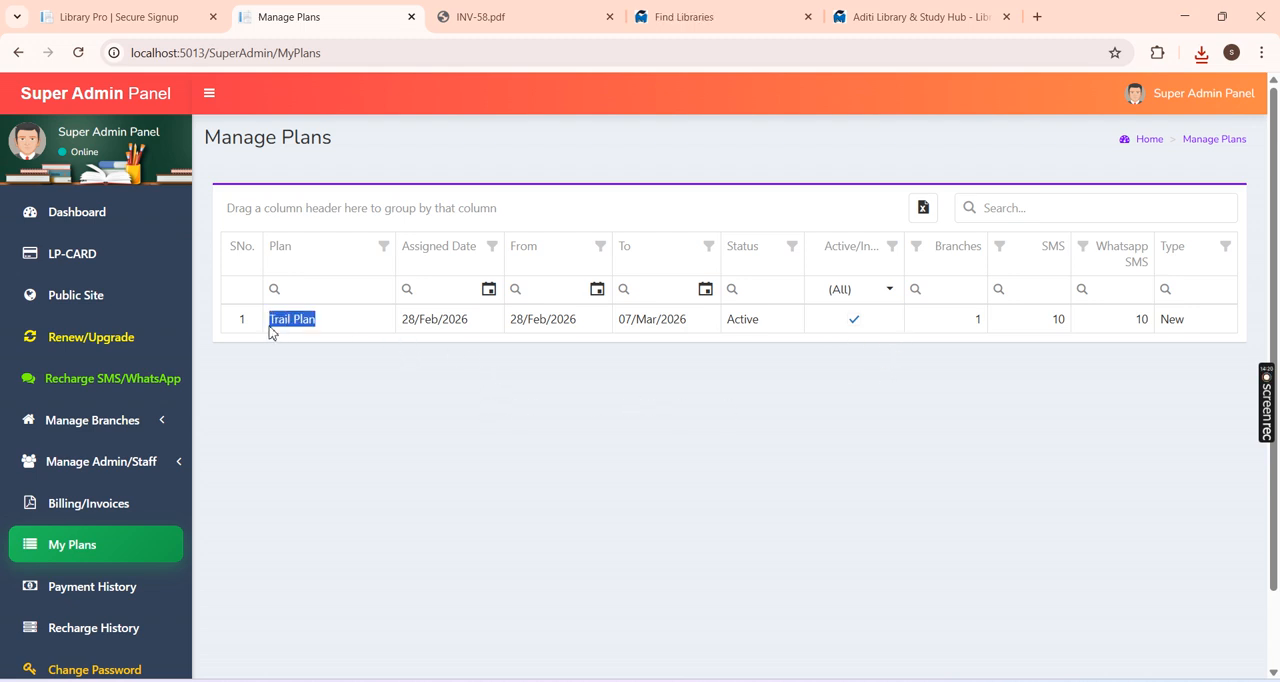
{"action": "scroll", "coordinate": [379, 421], "scroll_direction": "down", "scroll_amount": 2}
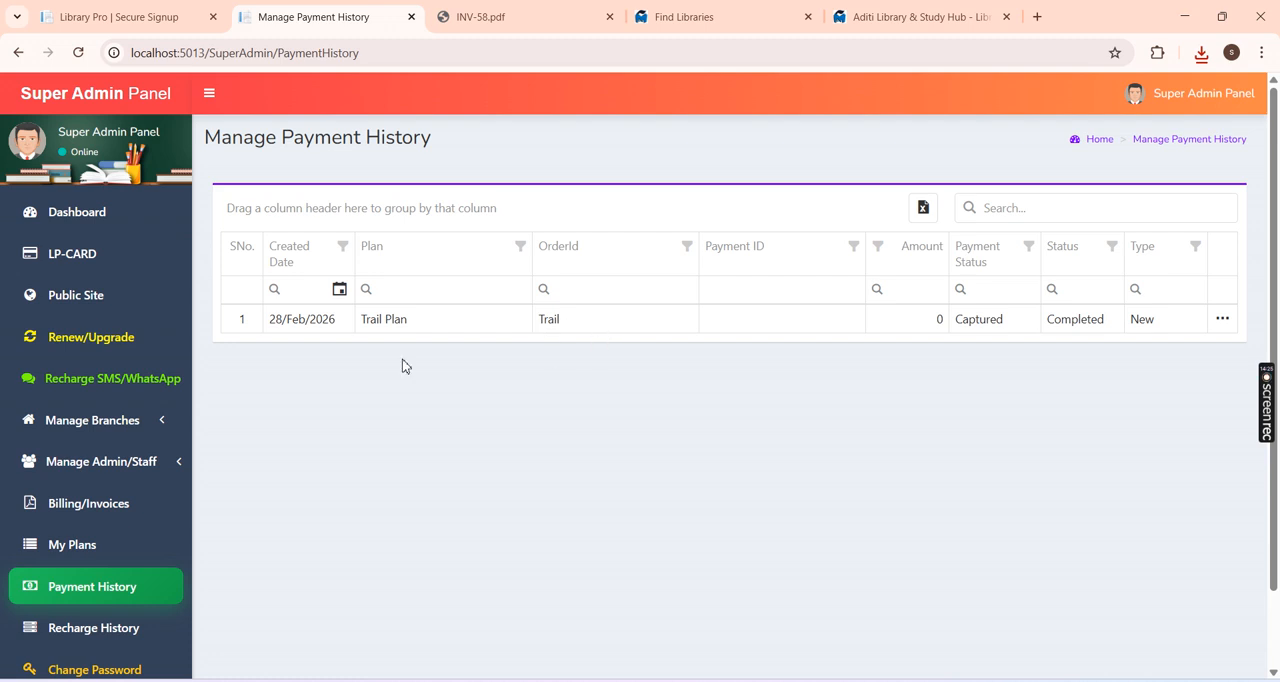
{"action": "scroll", "coordinate": [410, 505], "scroll_direction": "down", "scroll_amount": 2}
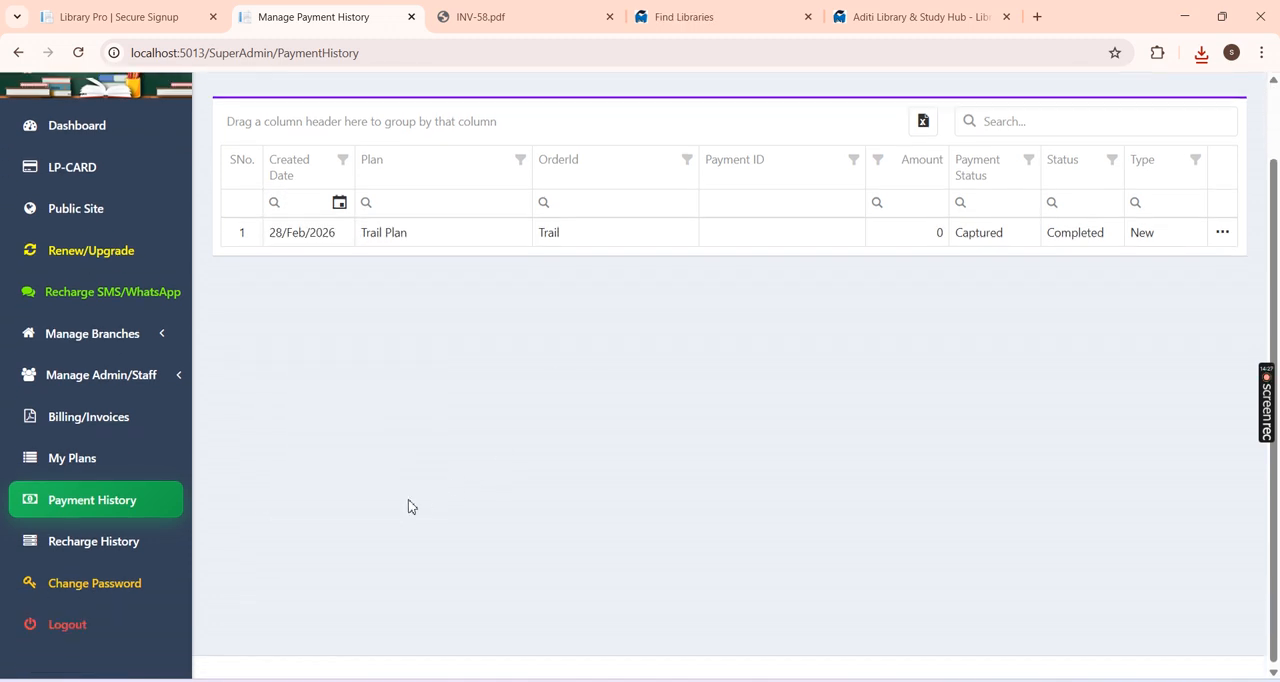
Step: Check the Text SMS quantity in the recharge history and view the password change form
{"action": "left_click", "coordinate": [114, 540]}
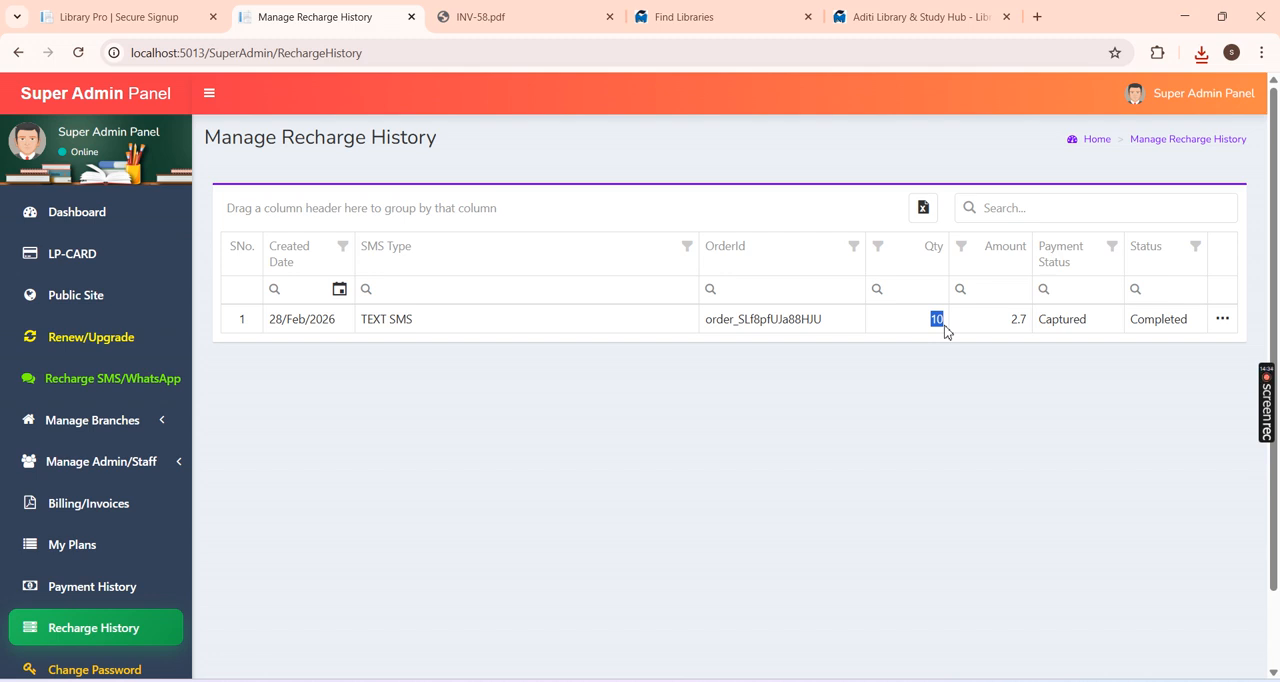
{"action": "scroll", "coordinate": [303, 535], "scroll_direction": "down", "scroll_amount": 2}
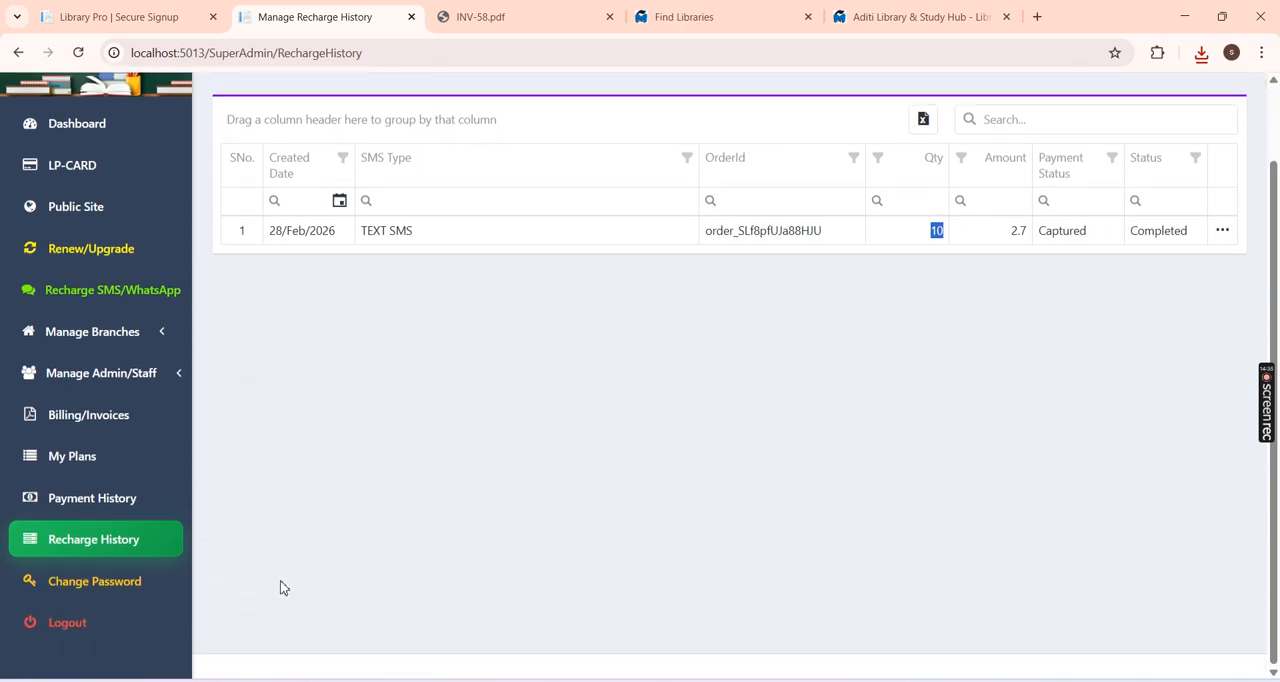
{"action": "left_click", "coordinate": [160, 570]}
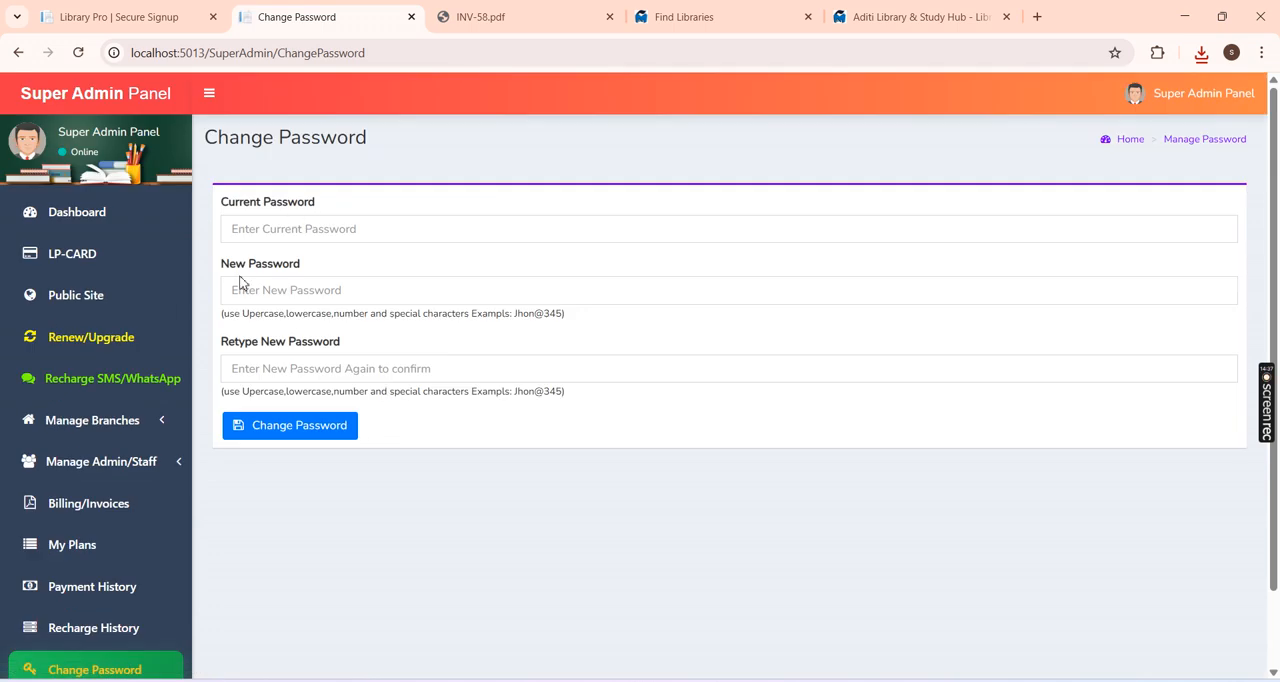
Step: Return to the dashboard and look over its SMS statistics and the Main Branch card
{"action": "left_click", "coordinate": [78, 216]}
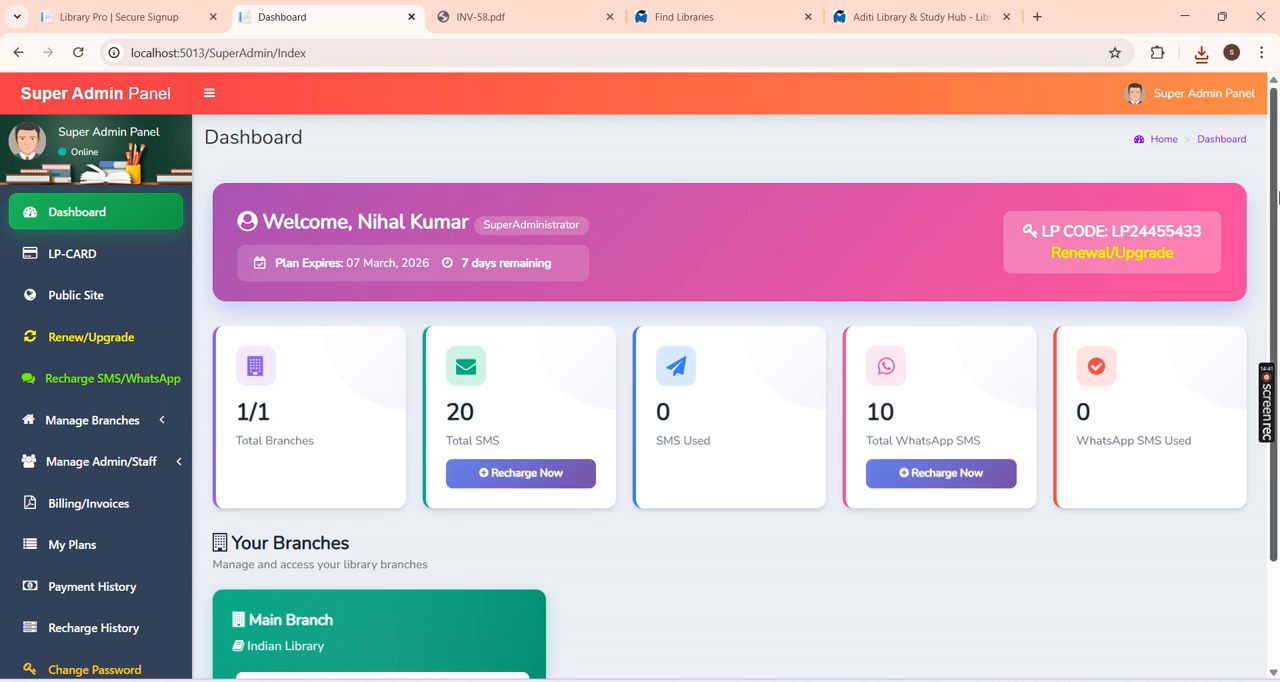
{"action": "scroll", "coordinate": [1278, 285], "scroll_direction": "down", "scroll_amount": 1}
{"action": "scroll", "coordinate": [1278, 285], "scroll_direction": "up", "scroll_amount": 2}
{"action": "scroll", "coordinate": [1272, 252], "scroll_direction": "down", "scroll_amount": 1}
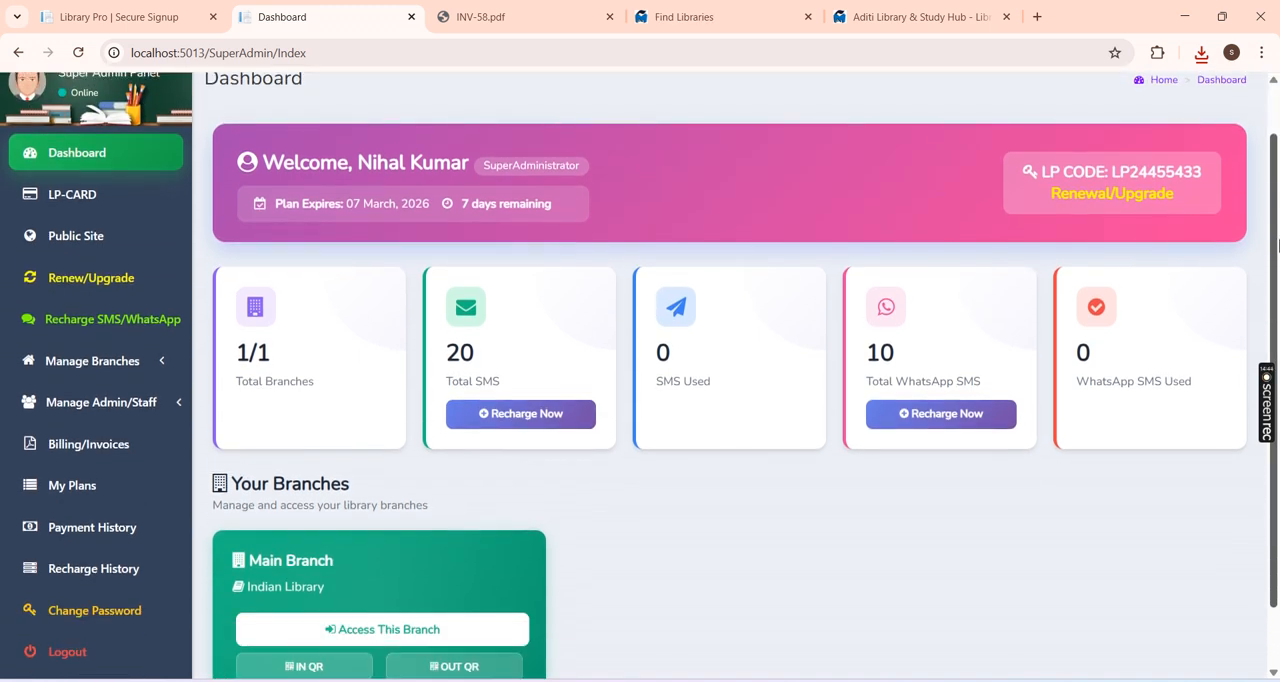
{"action": "scroll", "coordinate": [572, 336], "scroll_direction": "down", "scroll_amount": 1}
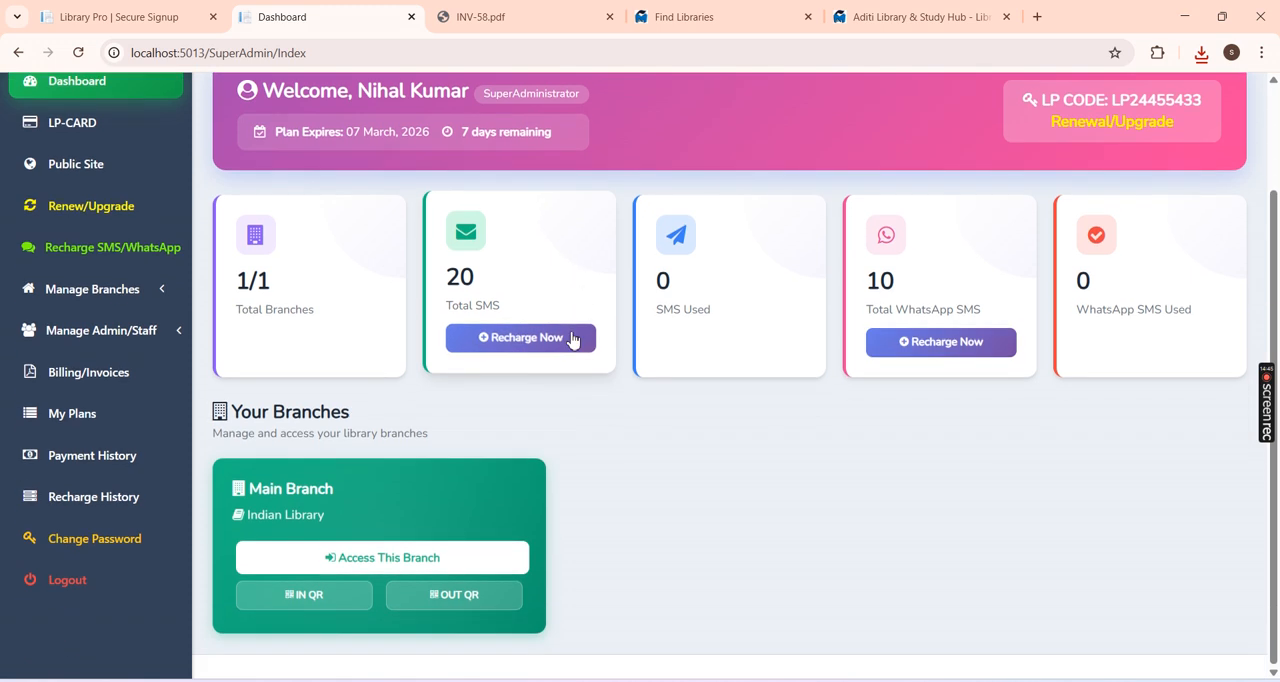
Step: Access the Main Branch admin panel from the dashboard, view its Finance Charts and return to its main dashboard
{"action": "scroll", "coordinate": [1275, 222], "scroll_direction": "up", "scroll_amount": 1}
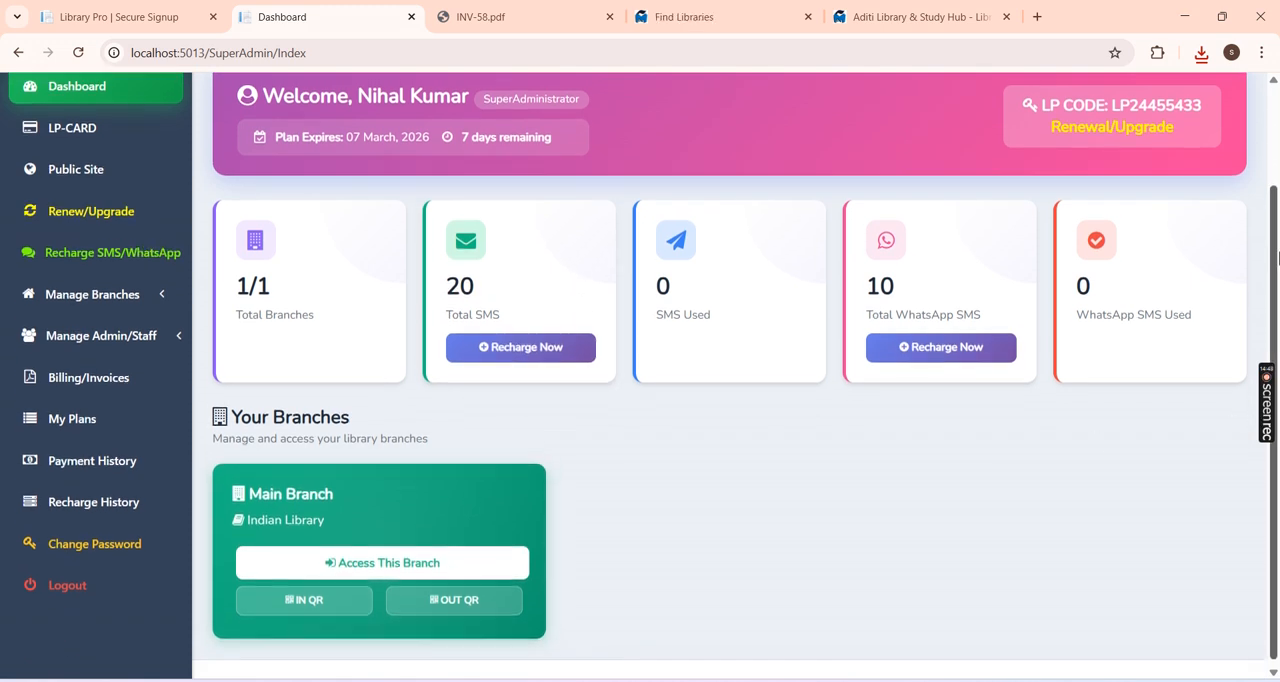
{"action": "scroll", "coordinate": [1275, 225], "scroll_direction": "down", "scroll_amount": 1}
{"action": "scroll", "coordinate": [1193, 530], "scroll_direction": "up", "scroll_amount": 2}
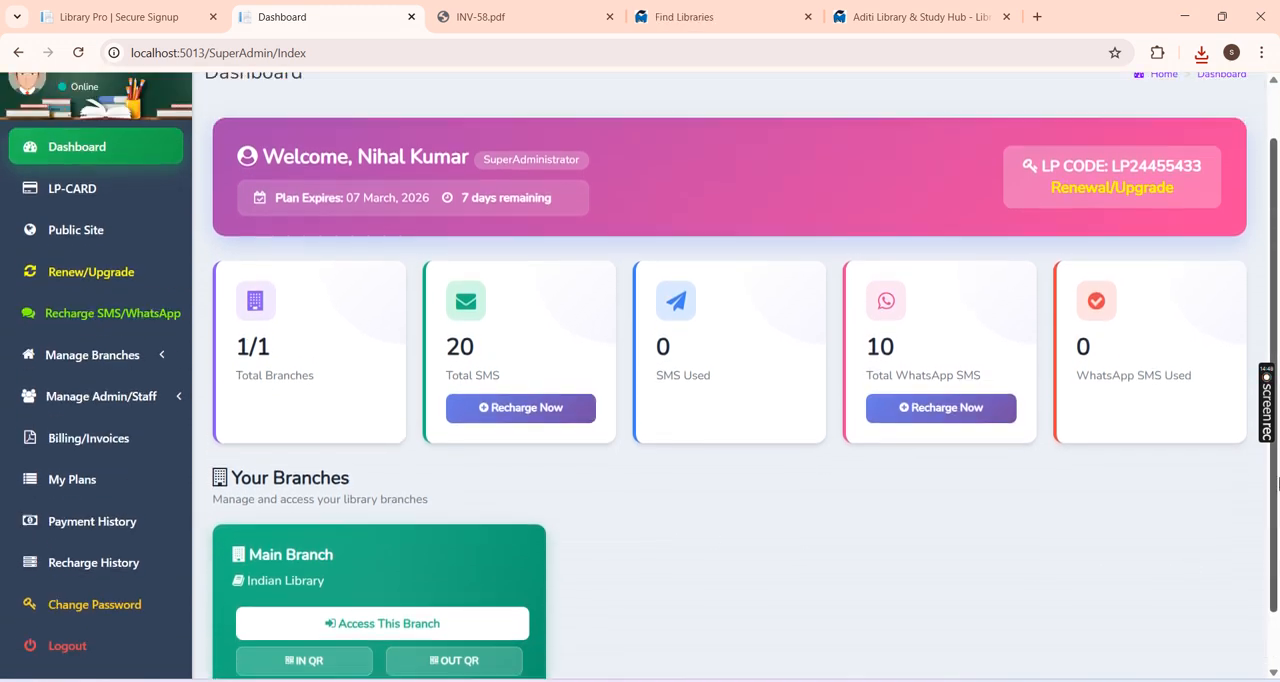
{"action": "scroll", "coordinate": [388, 662], "scroll_direction": "down", "scroll_amount": 1}
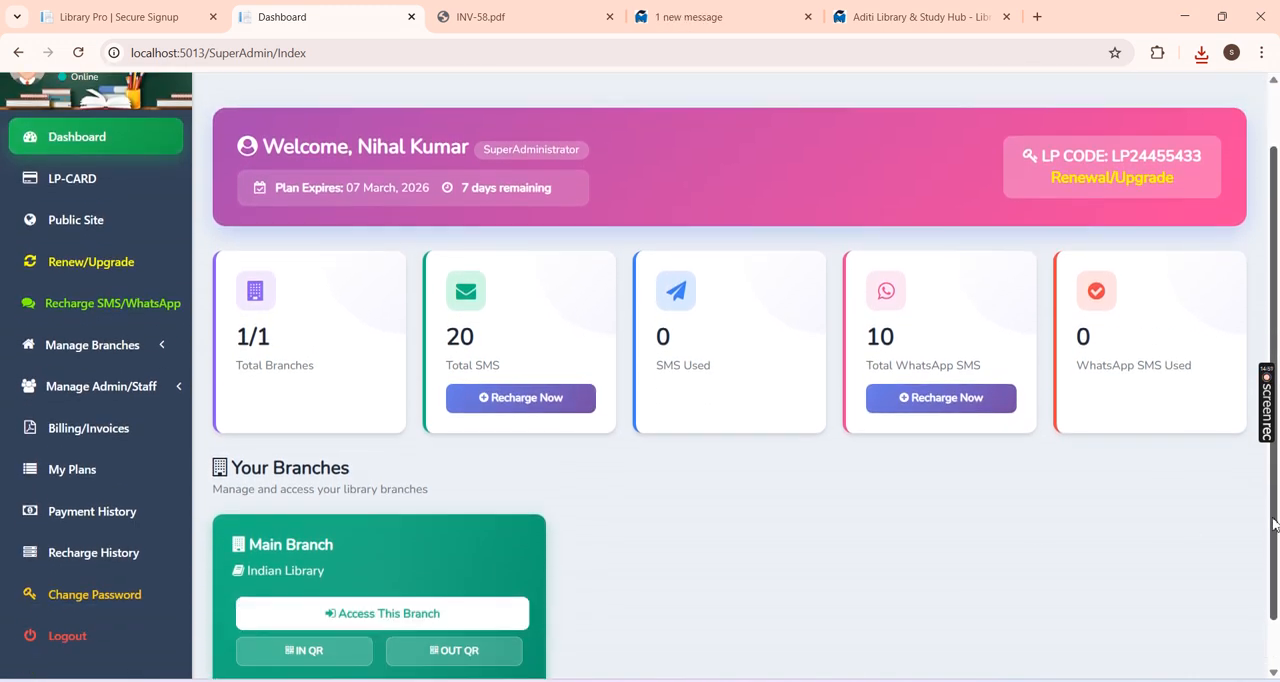
{"action": "left_click", "coordinate": [386, 608]}
{"action": "left_click", "coordinate": [721, 171]}
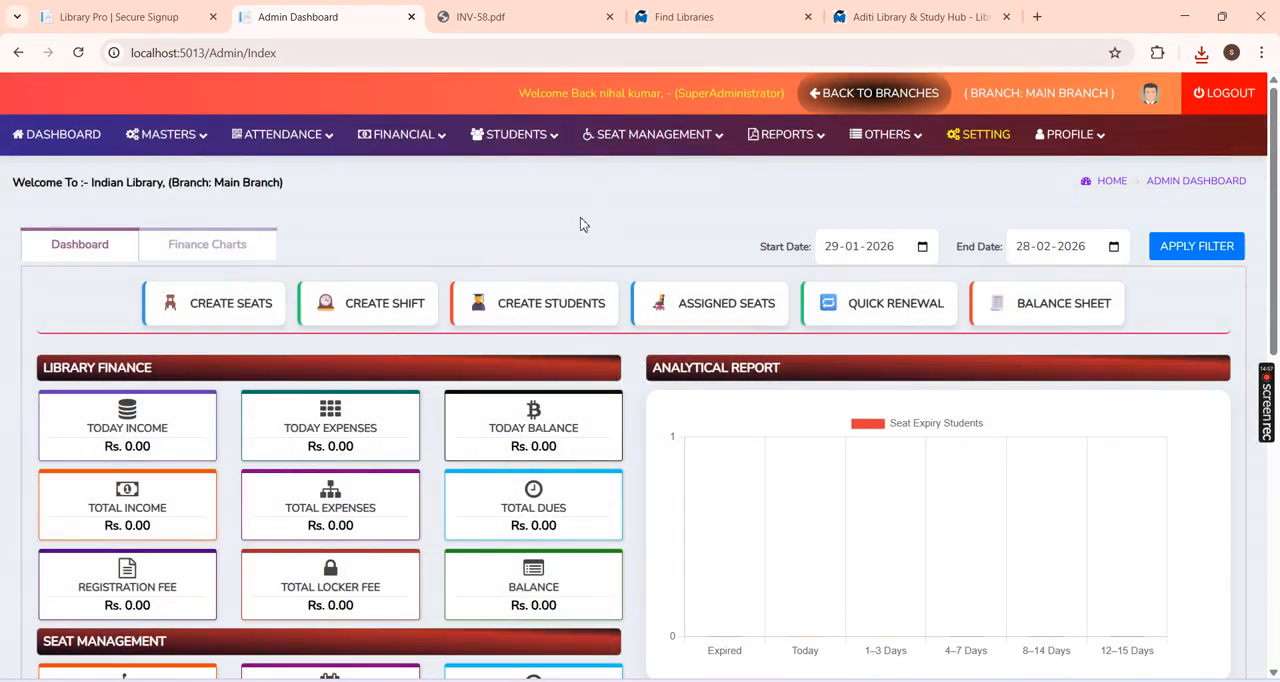
{"action": "left_click", "coordinate": [241, 254]}
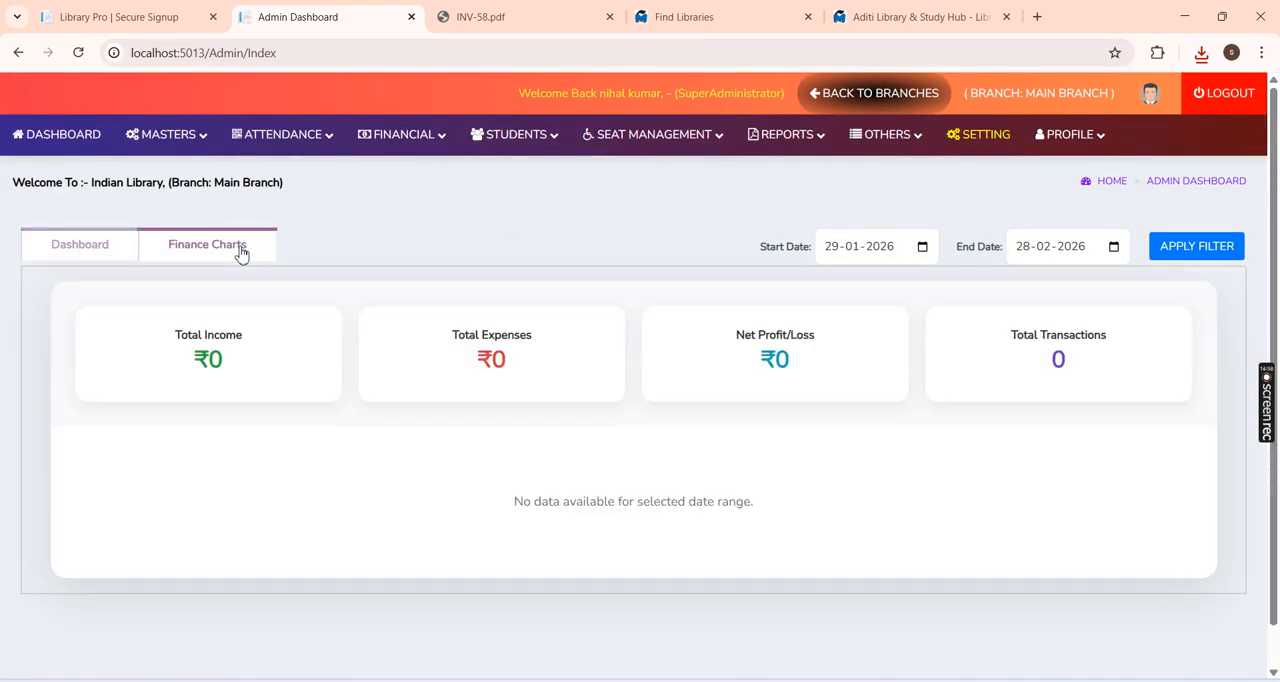
{"action": "left_click", "coordinate": [85, 256]}
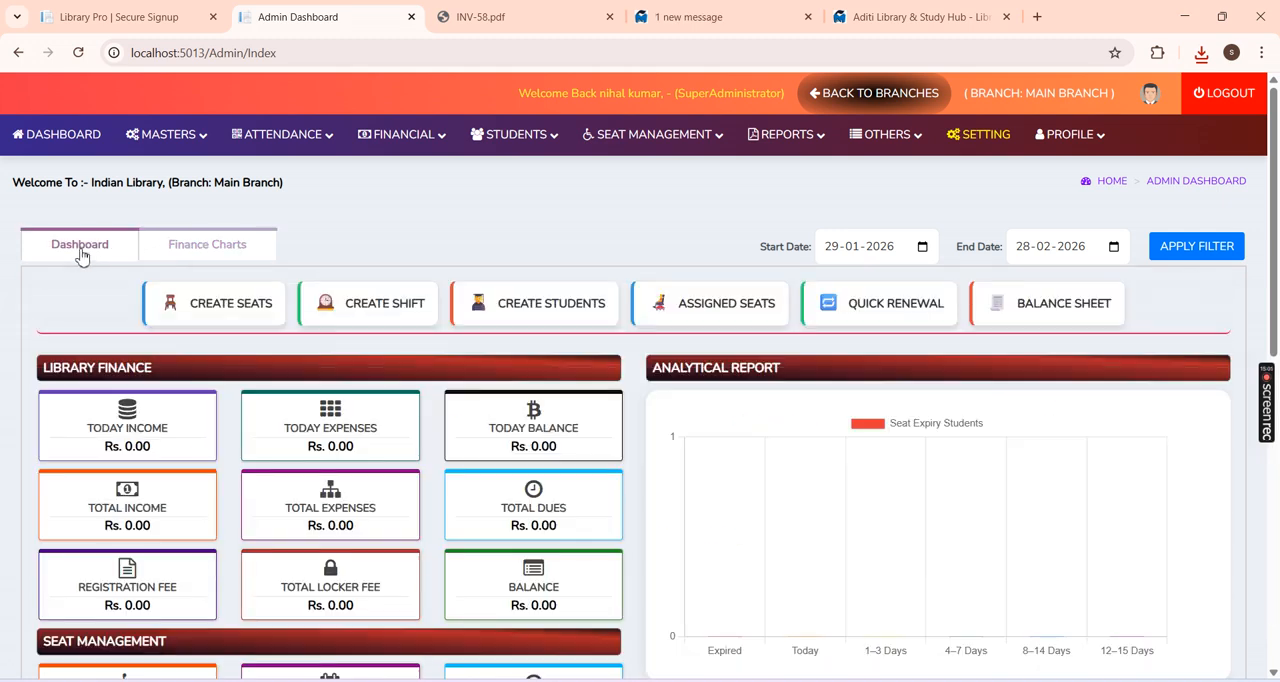
Step: Look through the branch's Masters, Attendance, Financial, Students, Seat Management and Reports options and its dashboard
{"action": "left_click", "coordinate": [185, 136]}
{"action": "left_click", "coordinate": [281, 140]}
{"action": "left_click", "coordinate": [422, 140]}
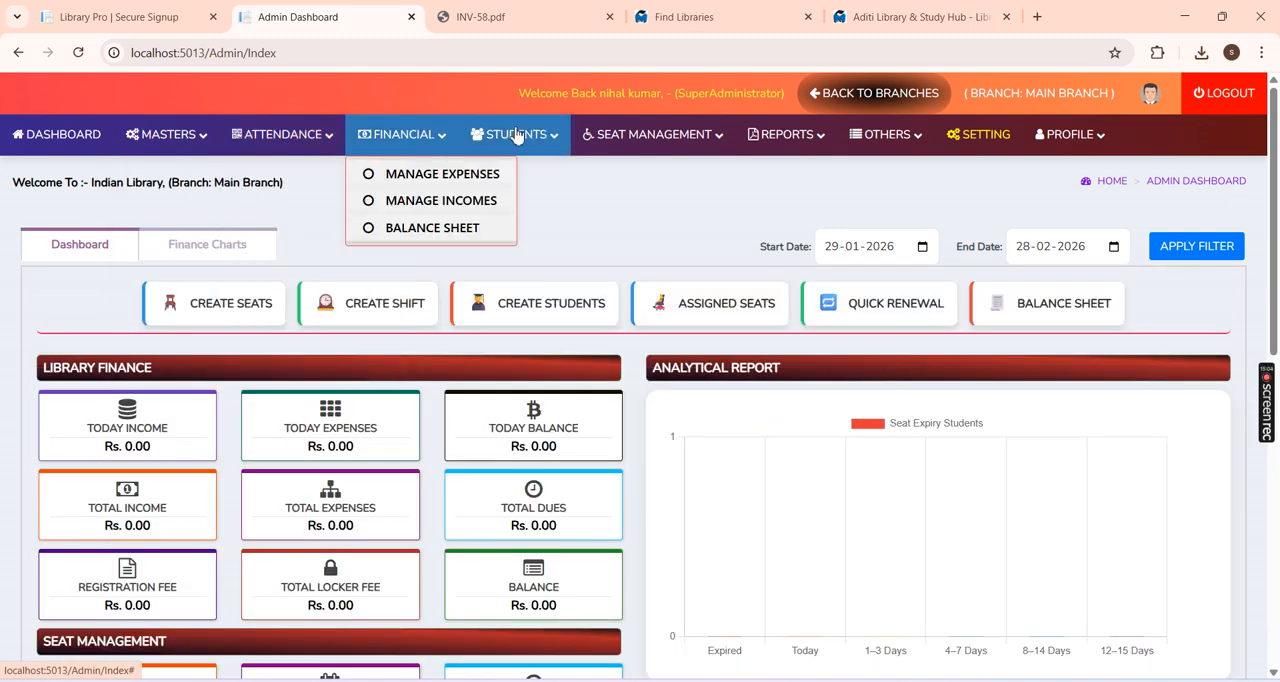
{"action": "left_click", "coordinate": [518, 138]}
{"action": "left_click", "coordinate": [625, 142]}
{"action": "left_click", "coordinate": [766, 143]}
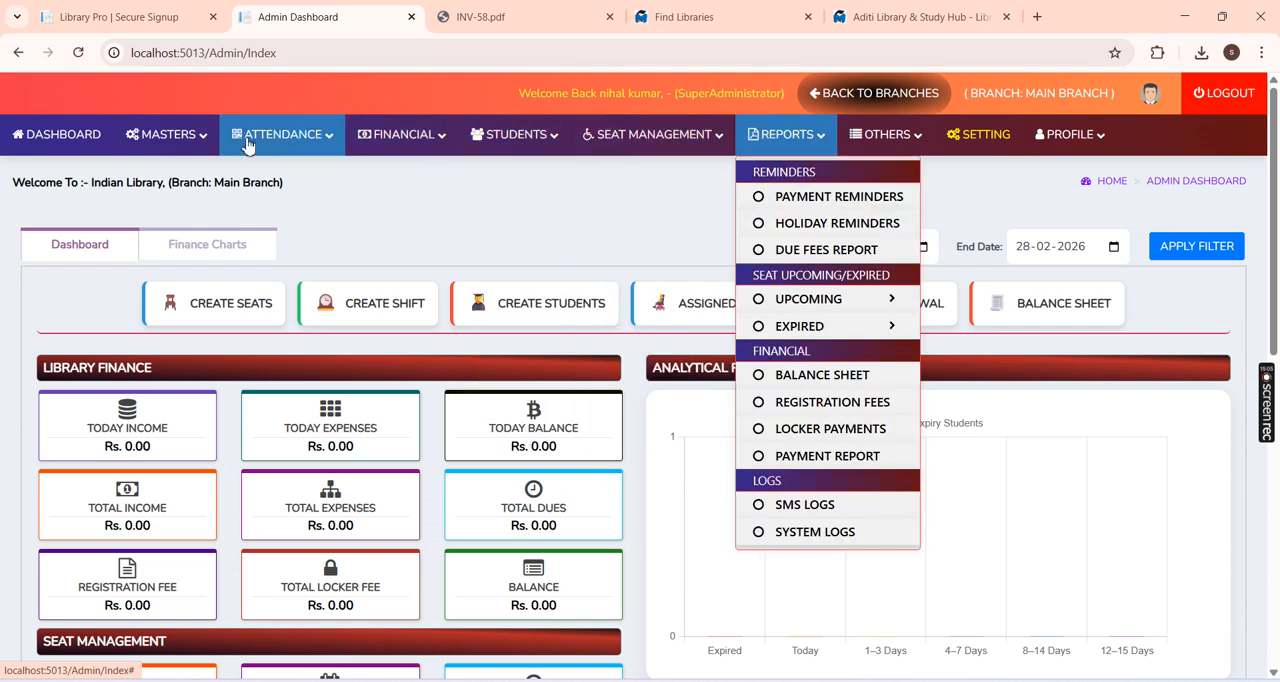
{"action": "left_click", "coordinate": [143, 133]}
{"action": "left_click", "coordinate": [313, 183]}
{"action": "scroll", "coordinate": [597, 214], "scroll_direction": "down", "scroll_amount": 7}
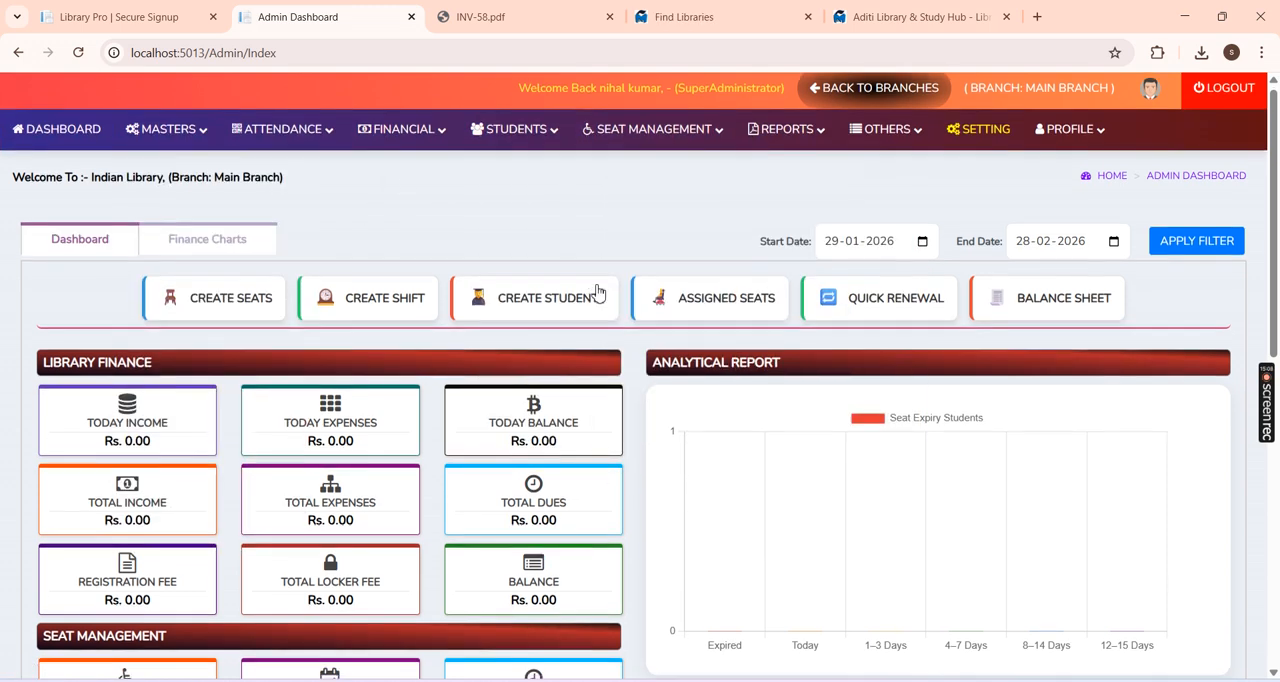
{"action": "scroll", "coordinate": [625, 303], "scroll_direction": "up", "scroll_amount": 4}
{"action": "scroll", "coordinate": [625, 305], "scroll_direction": "up", "scroll_amount": 3}
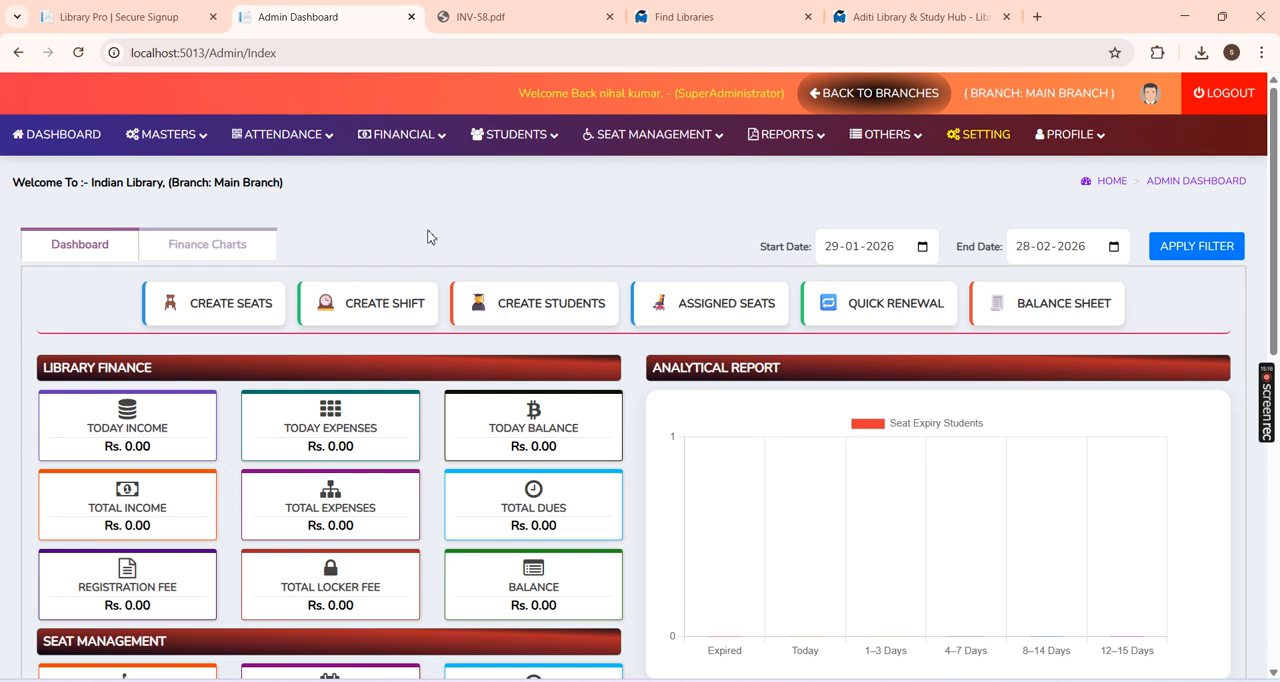
Step: Return to the Super Admin dashboard to review the SMS statistics and Main Branch card, and open the public profile management page
{"action": "left_click", "coordinate": [875, 93]}
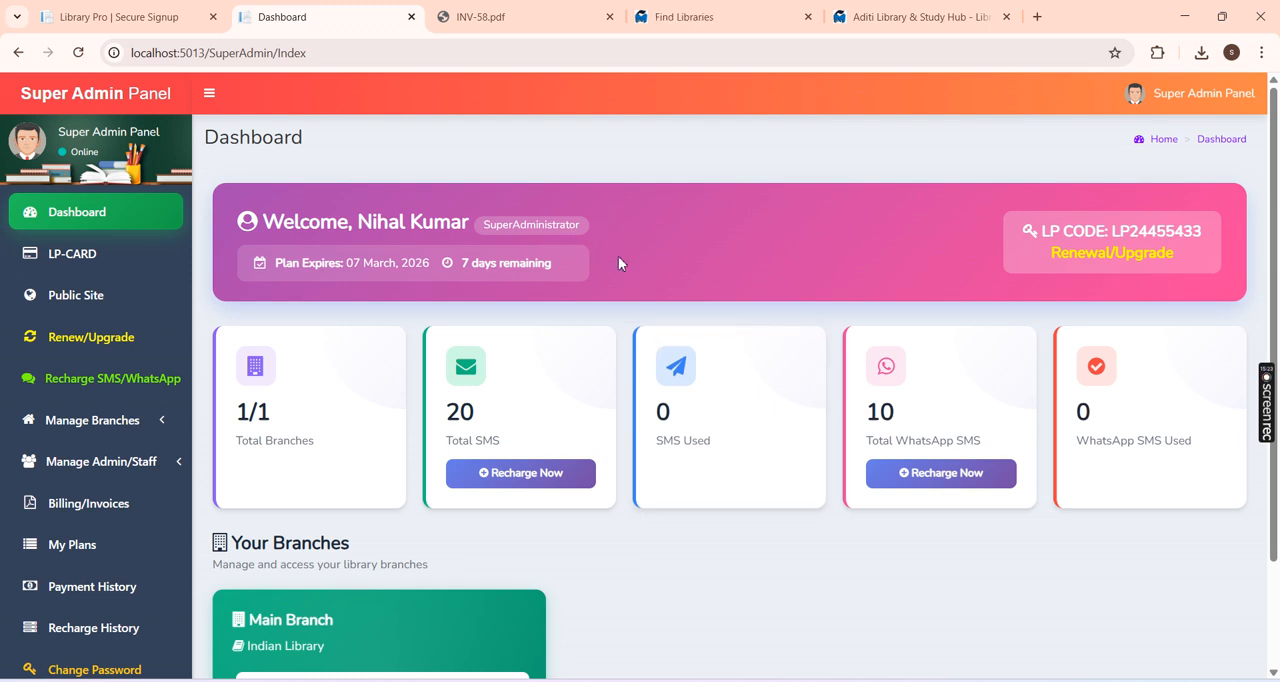
{"action": "scroll", "coordinate": [618, 263], "scroll_direction": "down", "scroll_amount": 1}
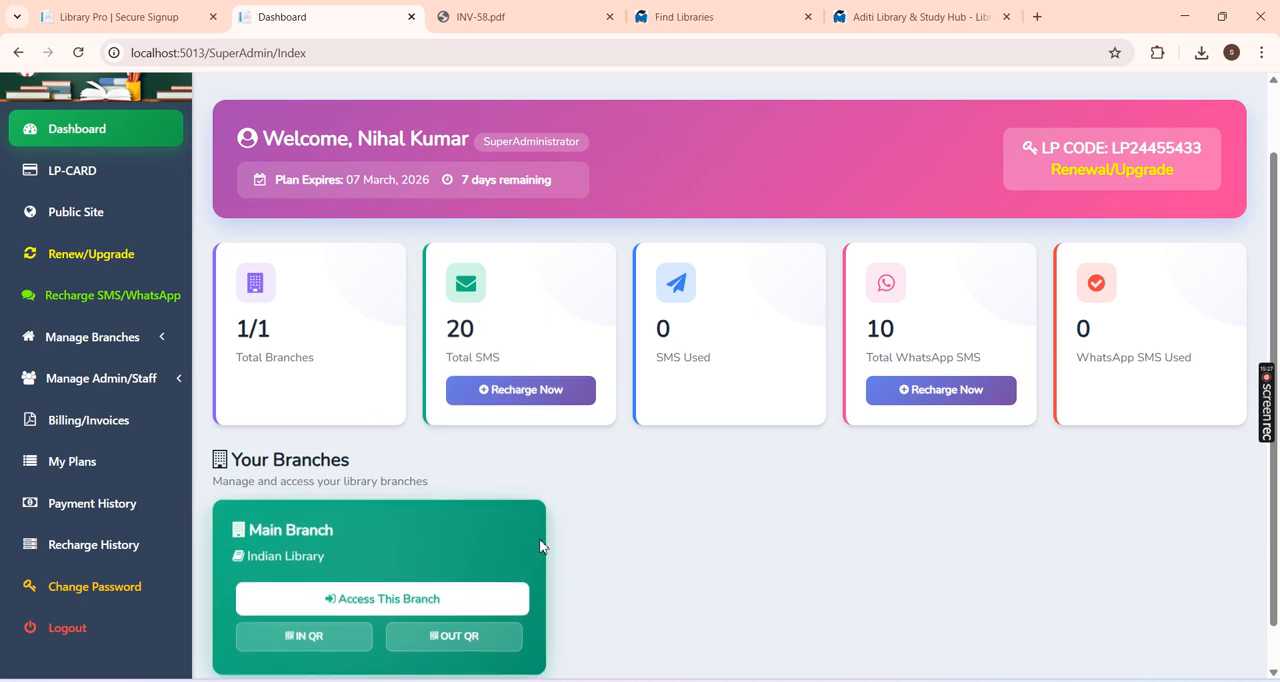
{"action": "scroll", "coordinate": [523, 536], "scroll_direction": "up", "scroll_amount": 1}
{"action": "scroll", "coordinate": [620, 514], "scroll_direction": "down", "scroll_amount": 2}
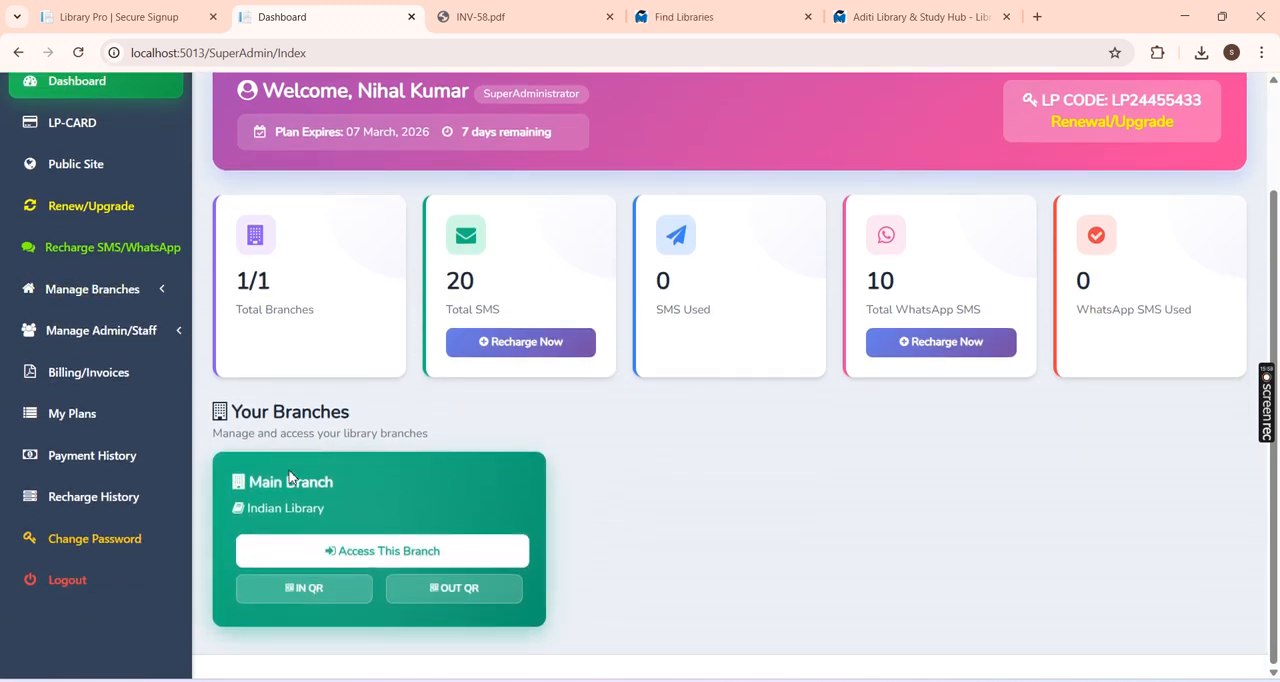
{"action": "scroll", "coordinate": [530, 500], "scroll_direction": "up", "scroll_amount": 1}
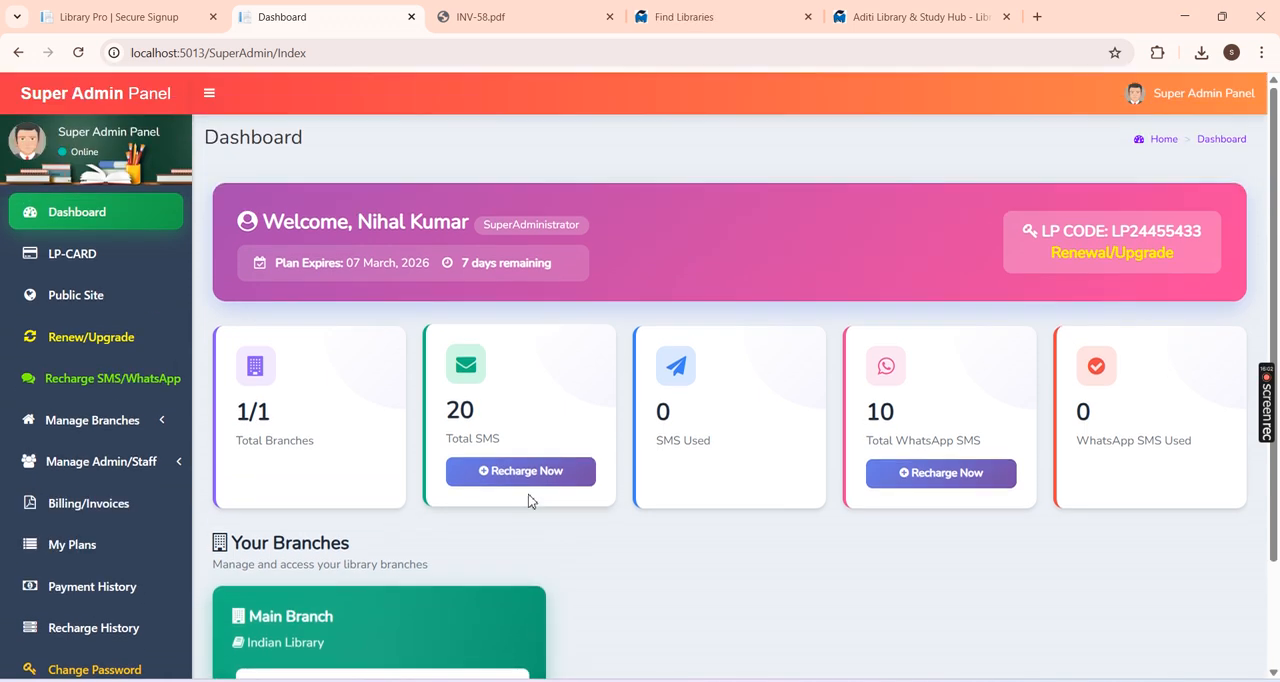
{"action": "left_click", "coordinate": [132, 294]}
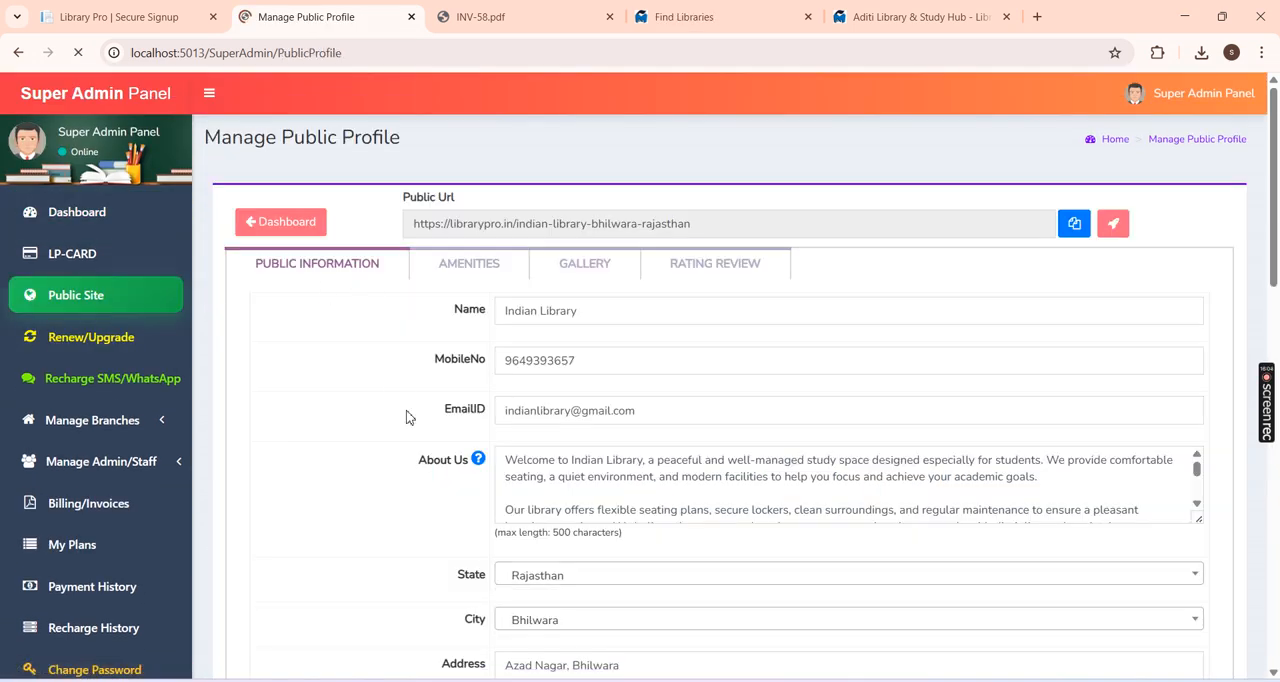
Step: Close the INV-58.pdf and Aditi Library & Study Hub pages and open the Library Pro website's home page
{"action": "left_click", "coordinate": [609, 17]}
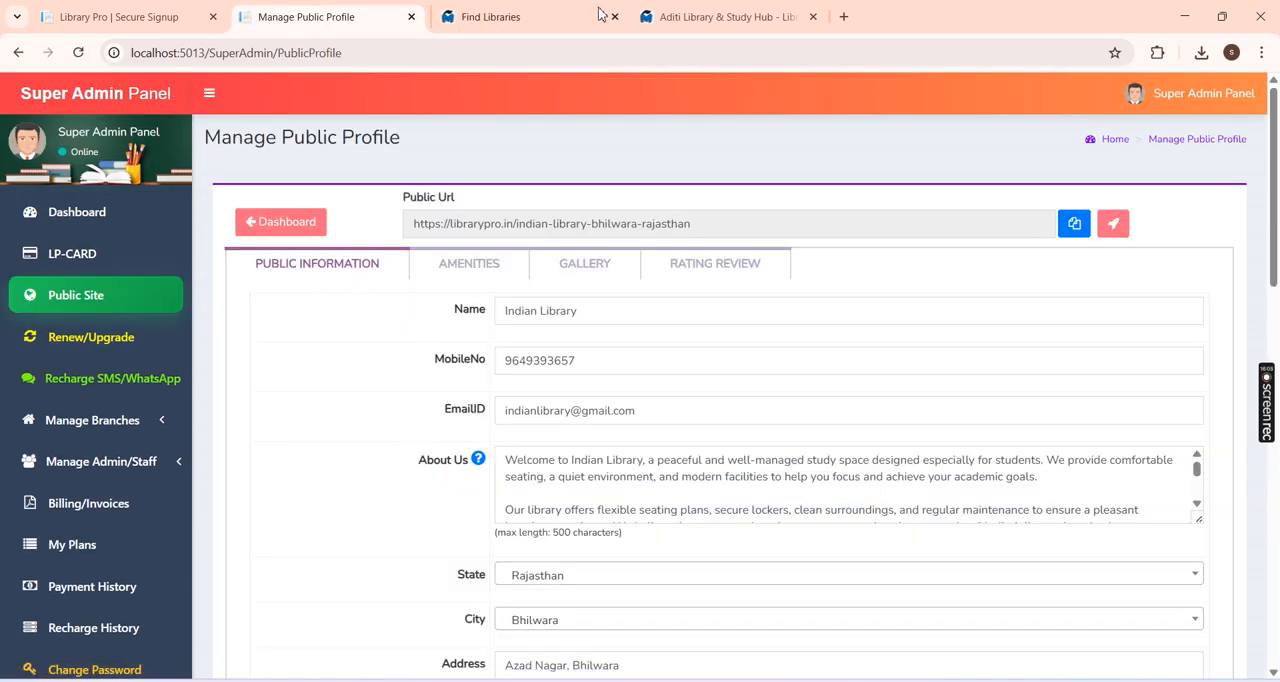
{"action": "left_click", "coordinate": [460, 17]}
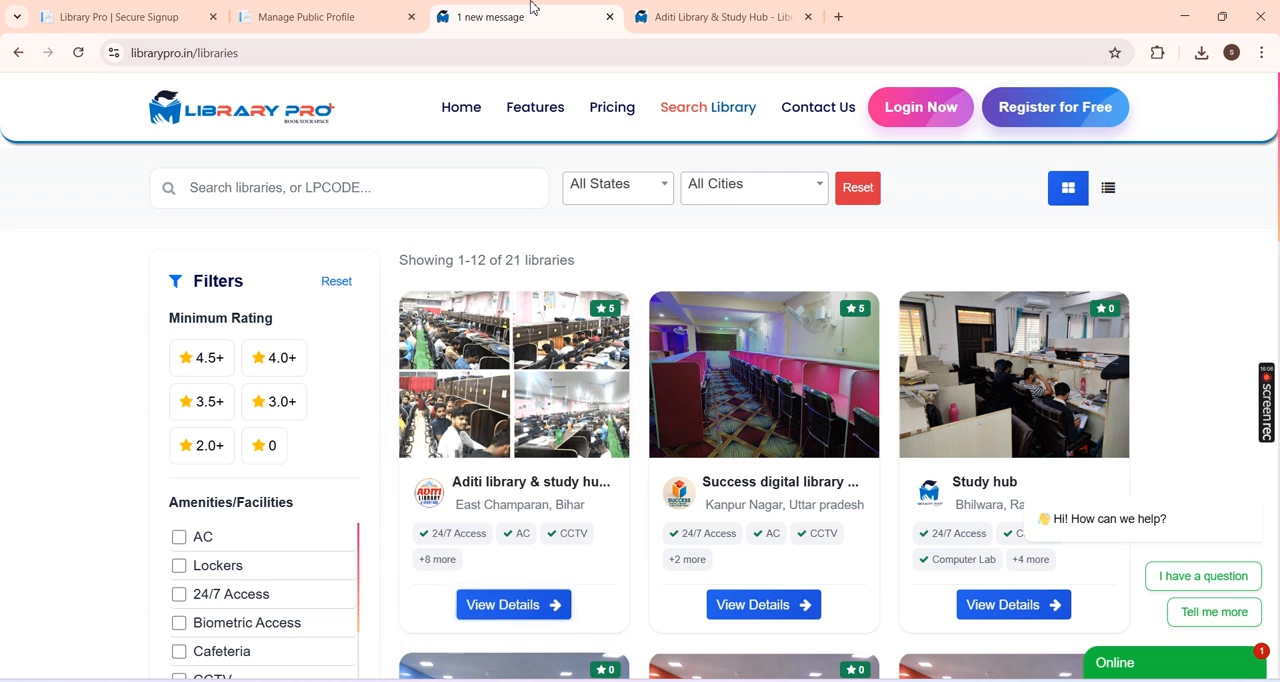
{"action": "left_click", "coordinate": [222, 110]}
{"action": "left_click", "coordinate": [809, 17]}
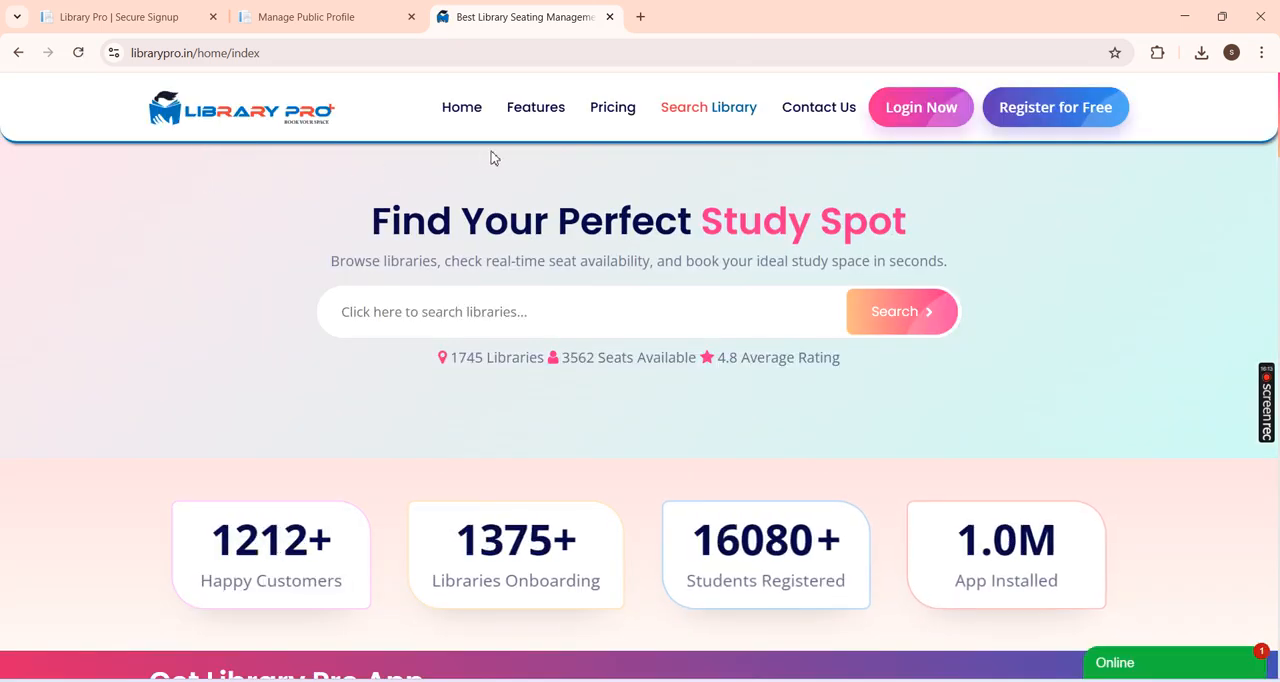
Step: Search the home page for "stu" and look over the public page of Study Hub in Bhilwara
{"action": "left_click", "coordinate": [427, 311]}
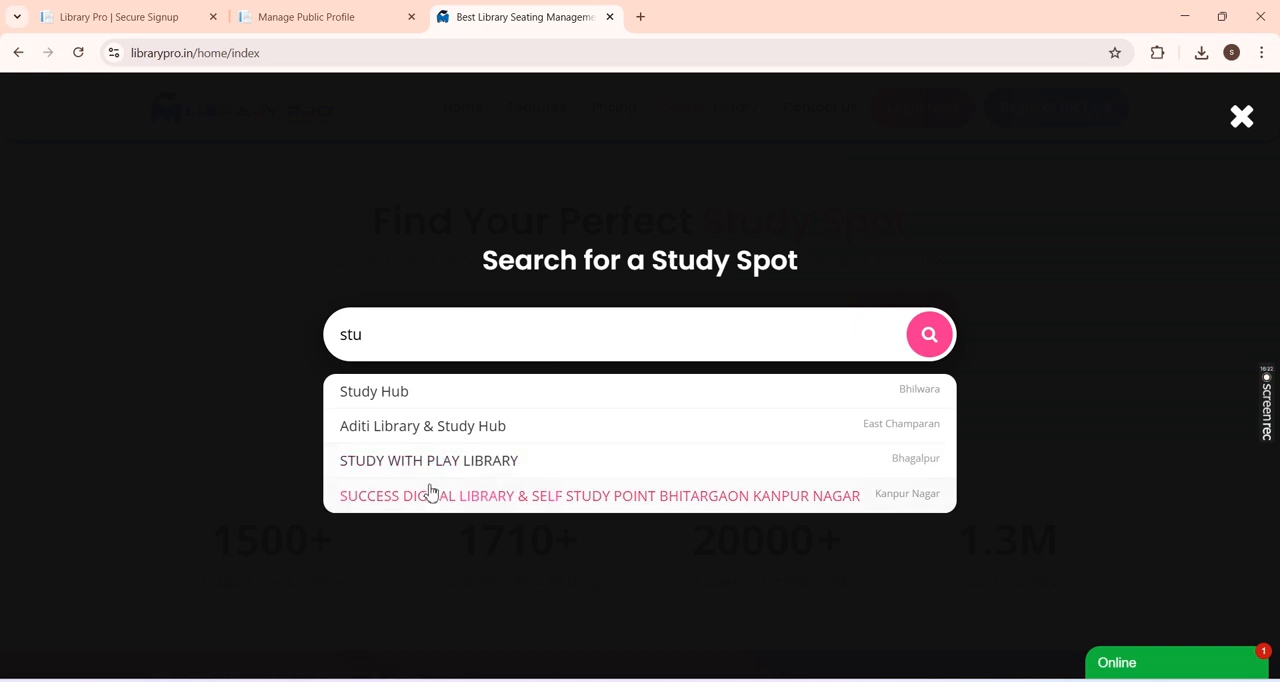
{"action": "left_click", "coordinate": [419, 404]}
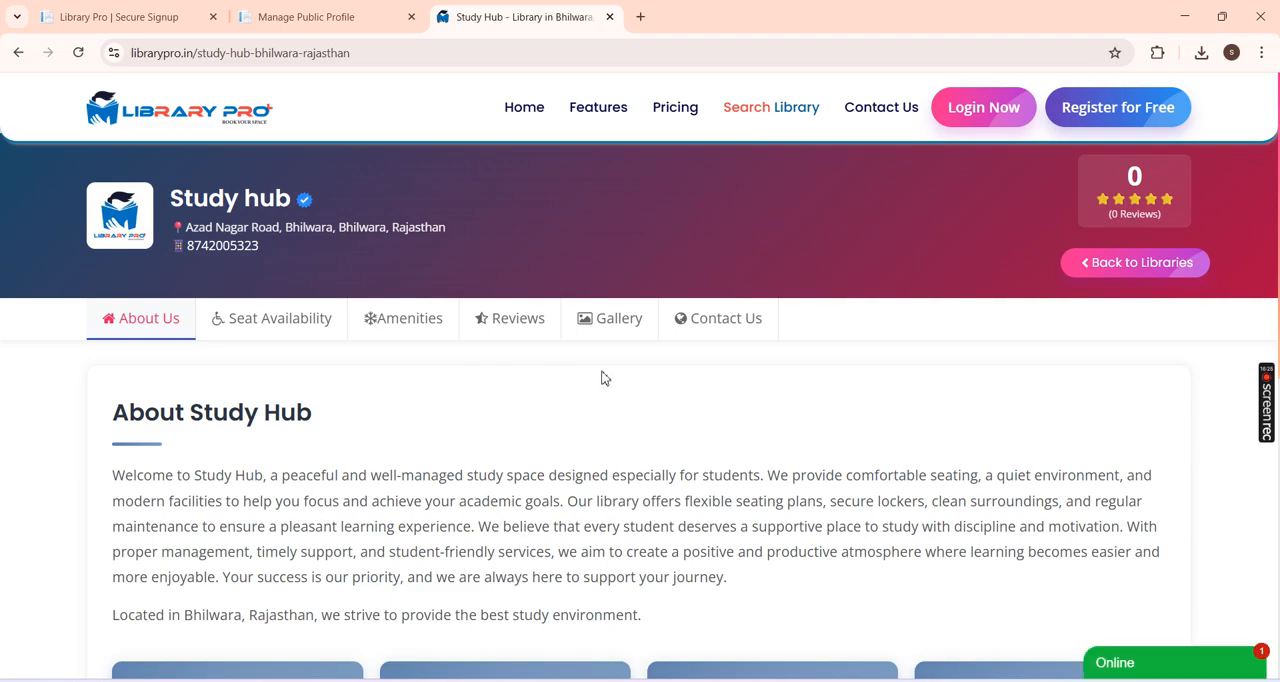
{"action": "scroll", "coordinate": [814, 420], "scroll_direction": "down", "scroll_amount": 6}
{"action": "scroll", "coordinate": [814, 420], "scroll_direction": "up", "scroll_amount": 6}
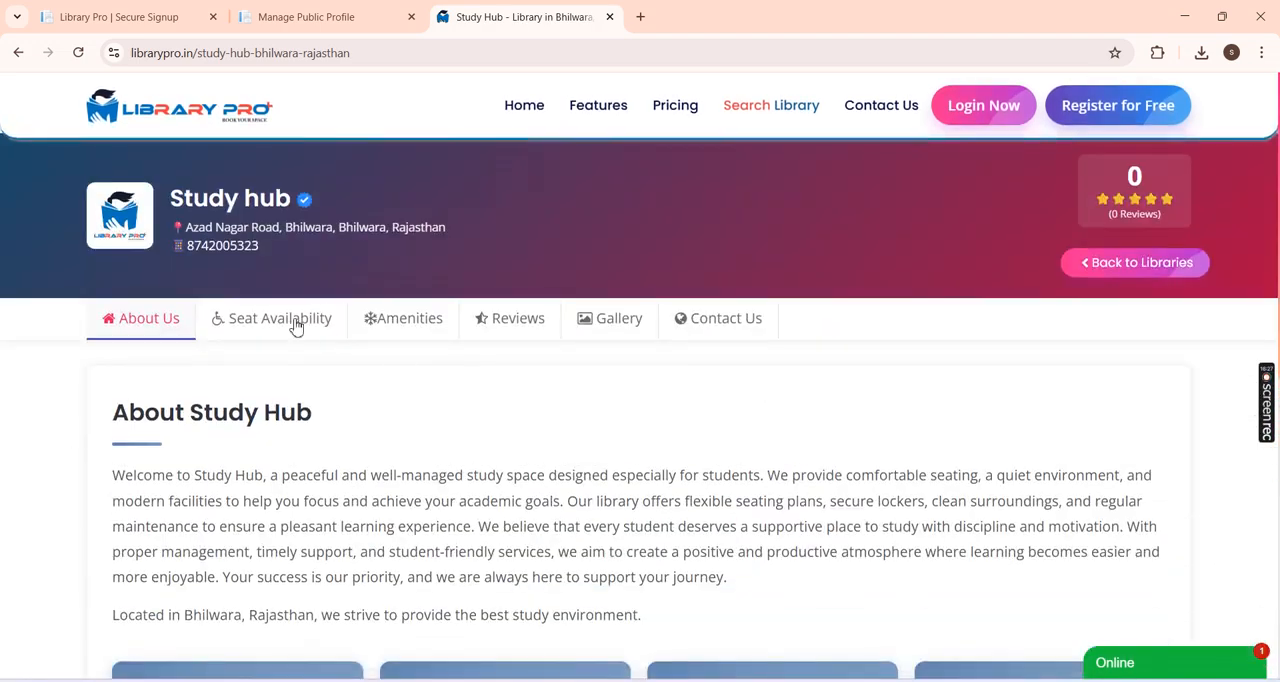
Step: Open the library search listings, try filtering them by the AC amenity, and clear that filter
{"action": "left_click", "coordinate": [769, 118]}
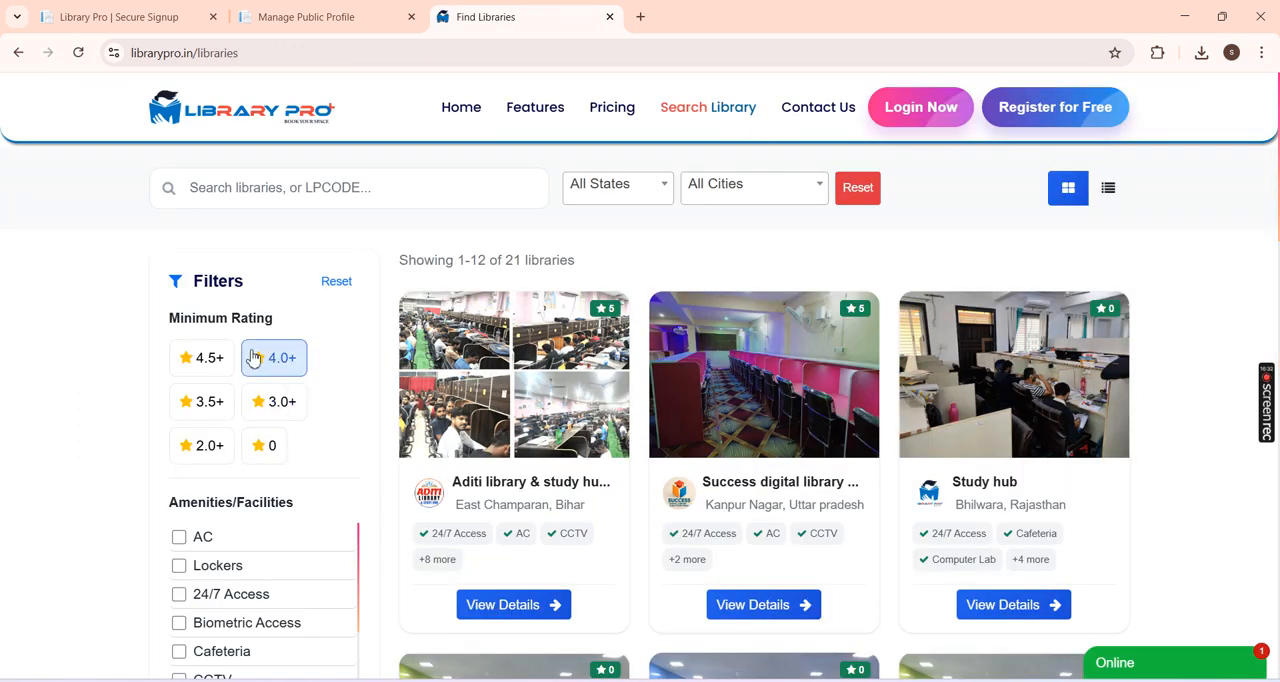
{"action": "scroll", "coordinate": [1278, 258], "scroll_direction": "down", "scroll_amount": 5}
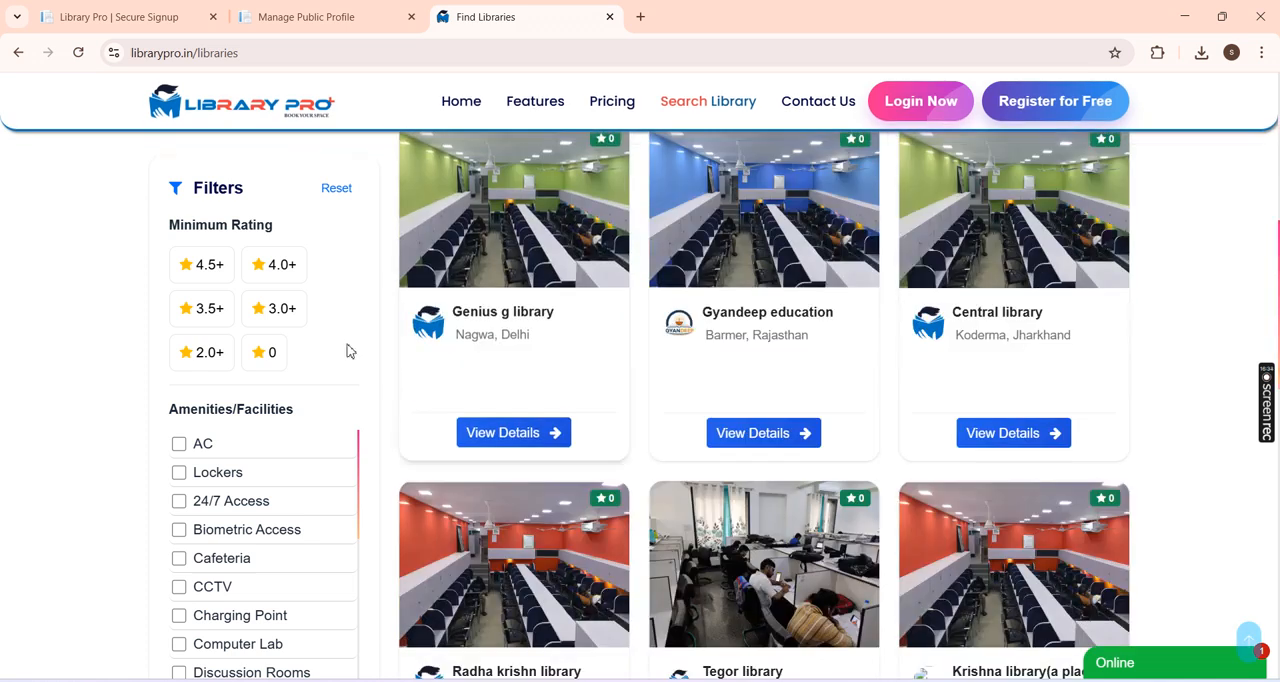
{"action": "left_click", "coordinate": [217, 456]}
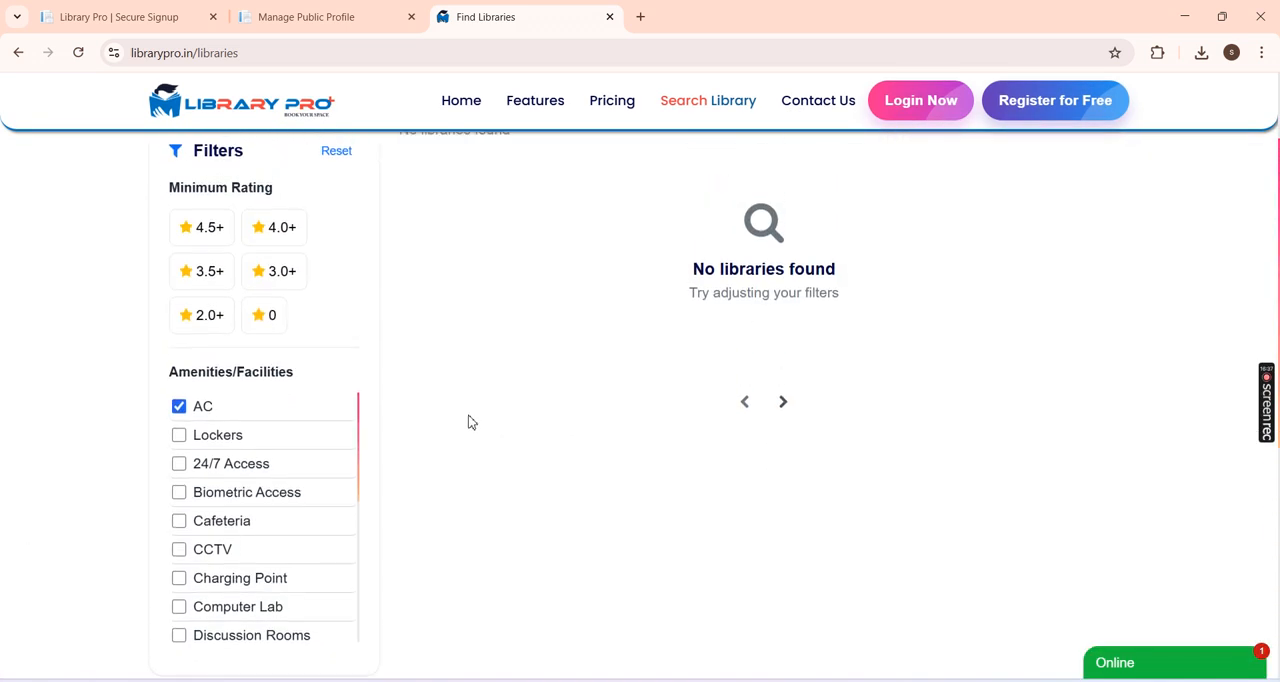
{"action": "left_click", "coordinate": [198, 423]}
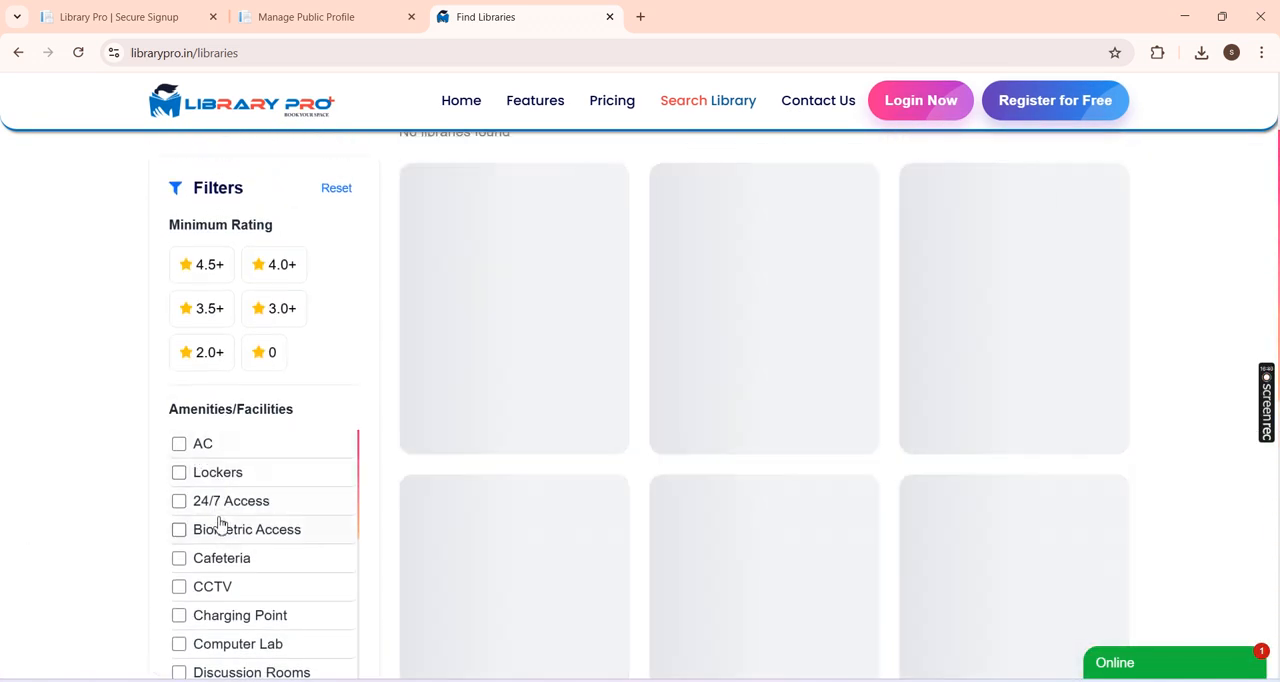
Step: Try the Lockers and 24/7 Access amenity filters, clear them, and filter the libraries by Cafeteria
{"action": "left_click", "coordinate": [223, 503]}
{"action": "left_click", "coordinate": [221, 480]}
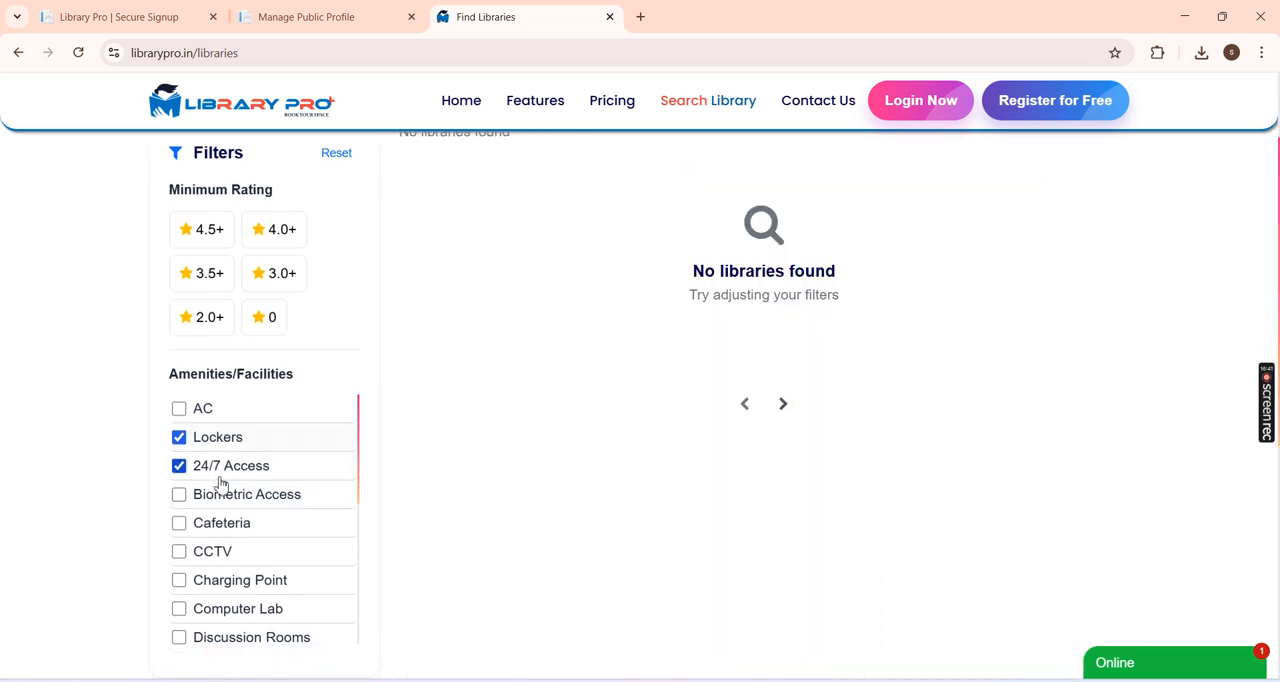
{"action": "left_click", "coordinate": [220, 480]}
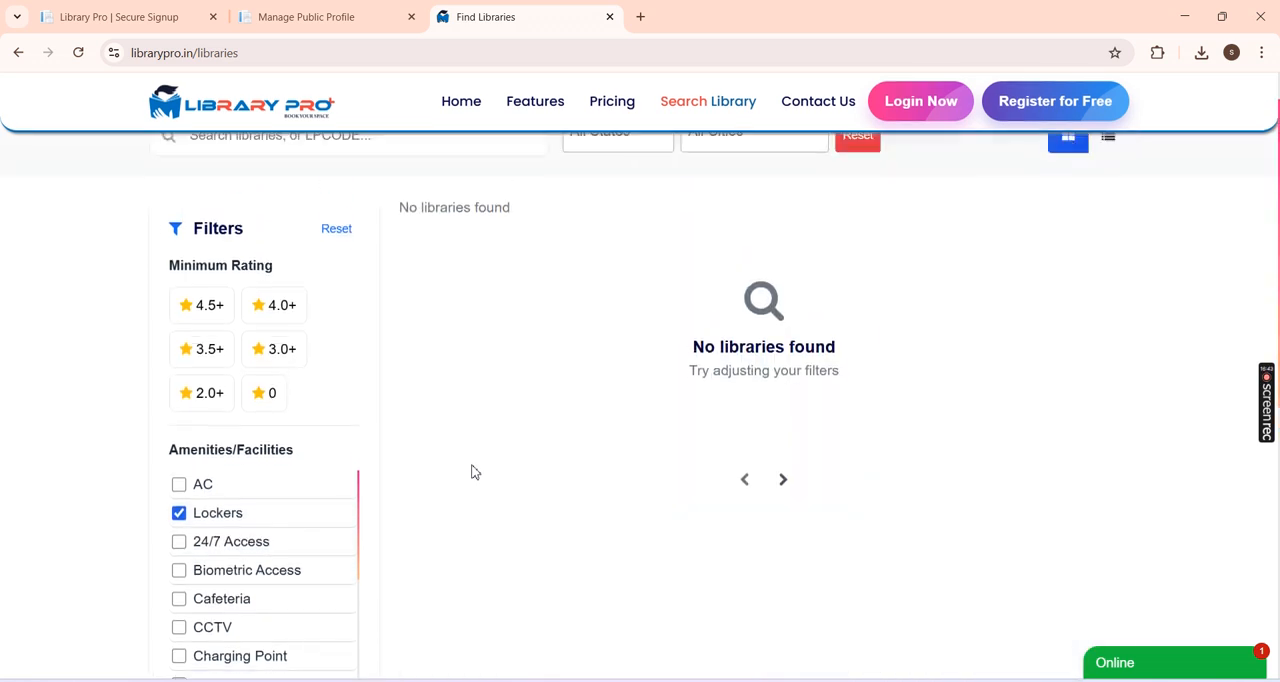
{"action": "left_click", "coordinate": [213, 538]}
{"action": "left_click", "coordinate": [209, 619]}
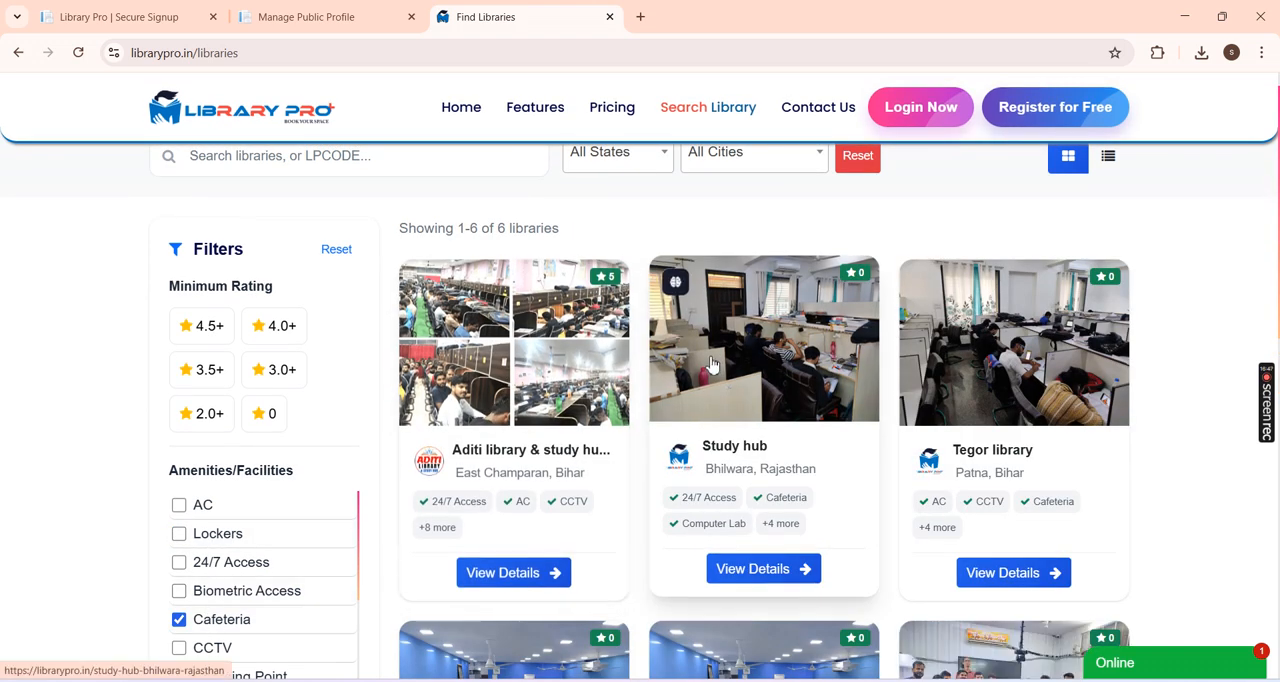
Step: Narrow the library listings to the state Jammu and Kashmir and the city Anantnag
{"action": "scroll", "coordinate": [672, 237], "scroll_direction": "up", "scroll_amount": 1}
{"action": "left_click", "coordinate": [625, 184]}
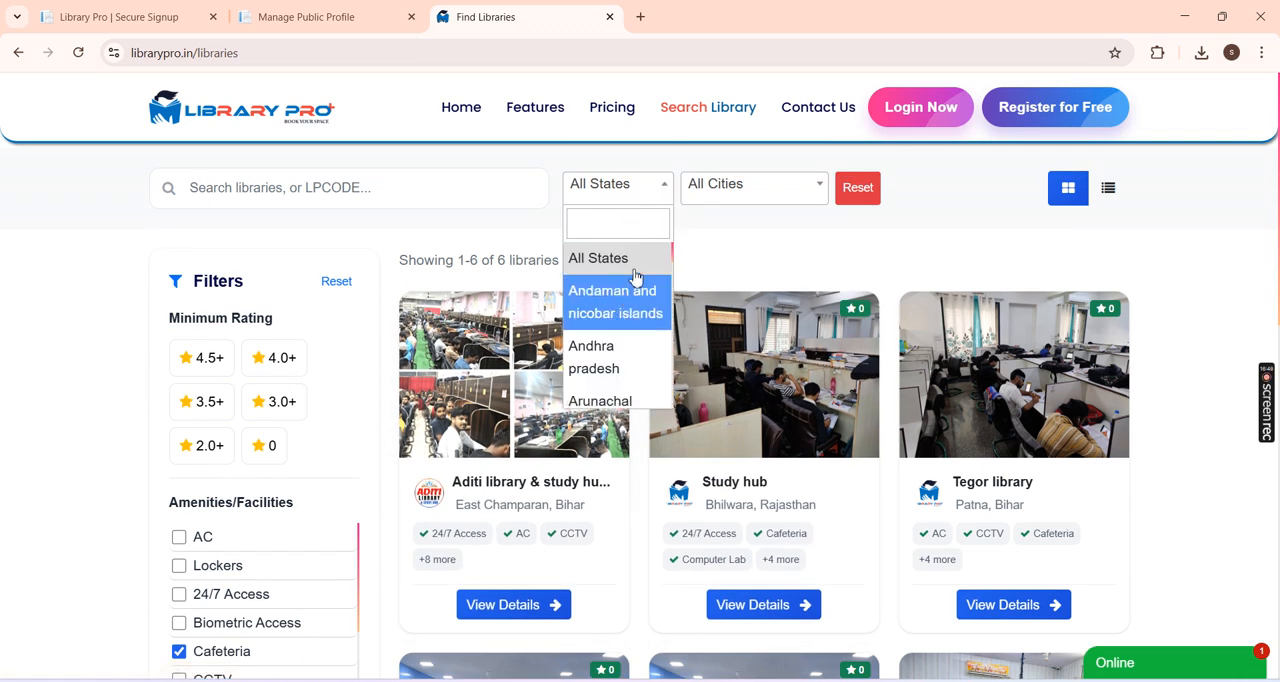
{"action": "left_click", "coordinate": [753, 199]}
{"action": "left_click", "coordinate": [603, 192]}
{"action": "scroll", "coordinate": [603, 343], "scroll_direction": "down", "scroll_amount": 4}
{"action": "scroll", "coordinate": [603, 316], "scroll_direction": "down", "scroll_amount": 5}
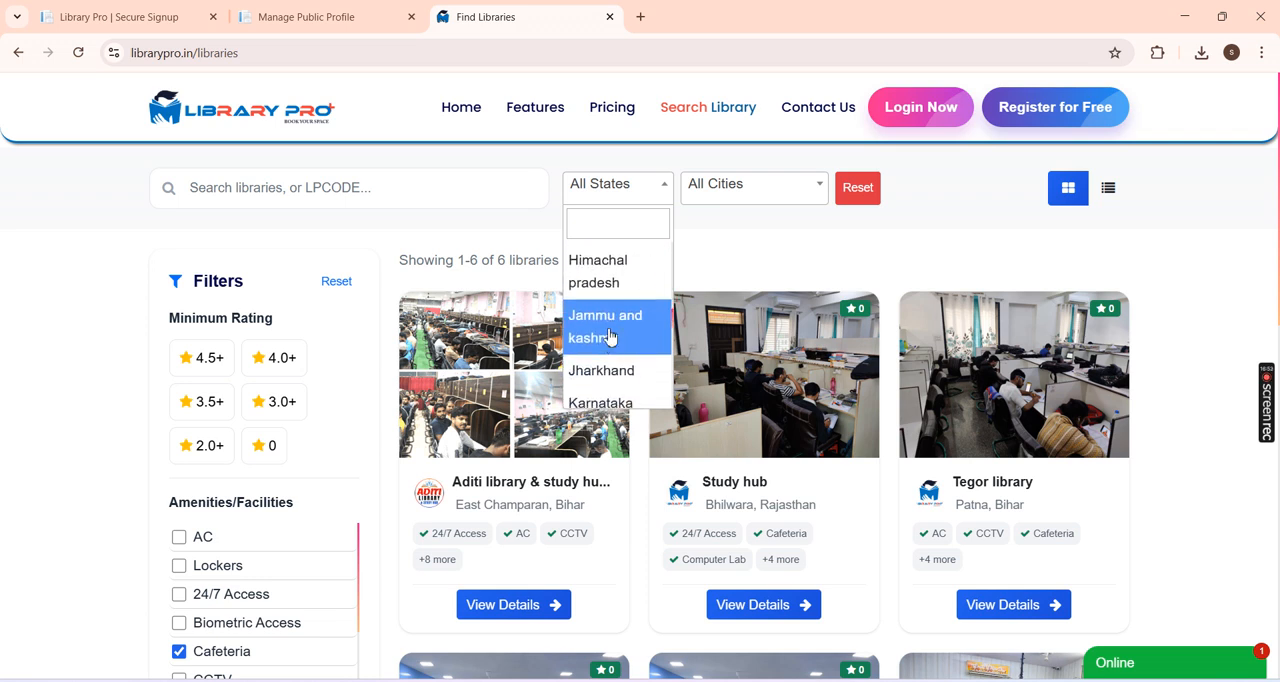
{"action": "left_click", "coordinate": [603, 336]}
{"action": "left_click", "coordinate": [757, 200]}
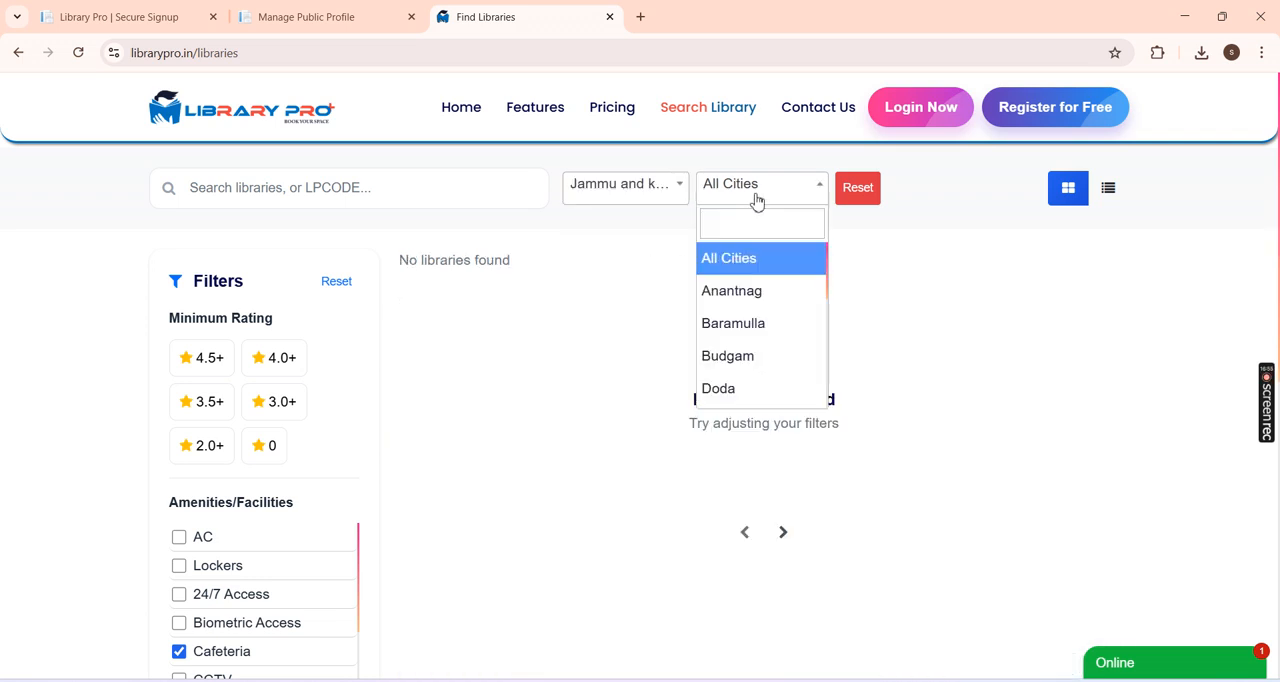
{"action": "left_click", "coordinate": [743, 289]}
Step: Filter the library listings by Rajasthan with All Cities and reset the search filters
{"action": "left_click", "coordinate": [625, 185]}
{"action": "scroll", "coordinate": [618, 330], "scroll_direction": "down", "scroll_amount": 10}
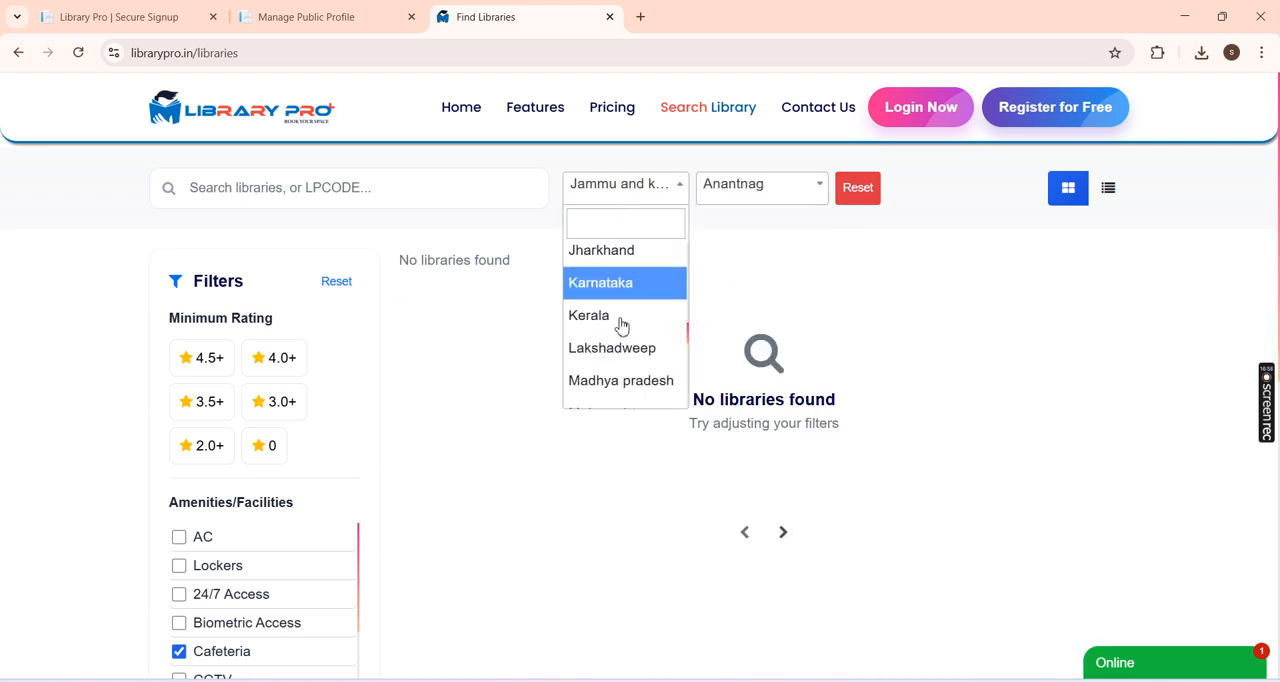
{"action": "left_click", "coordinate": [614, 291]}
{"action": "left_click", "coordinate": [737, 190]}
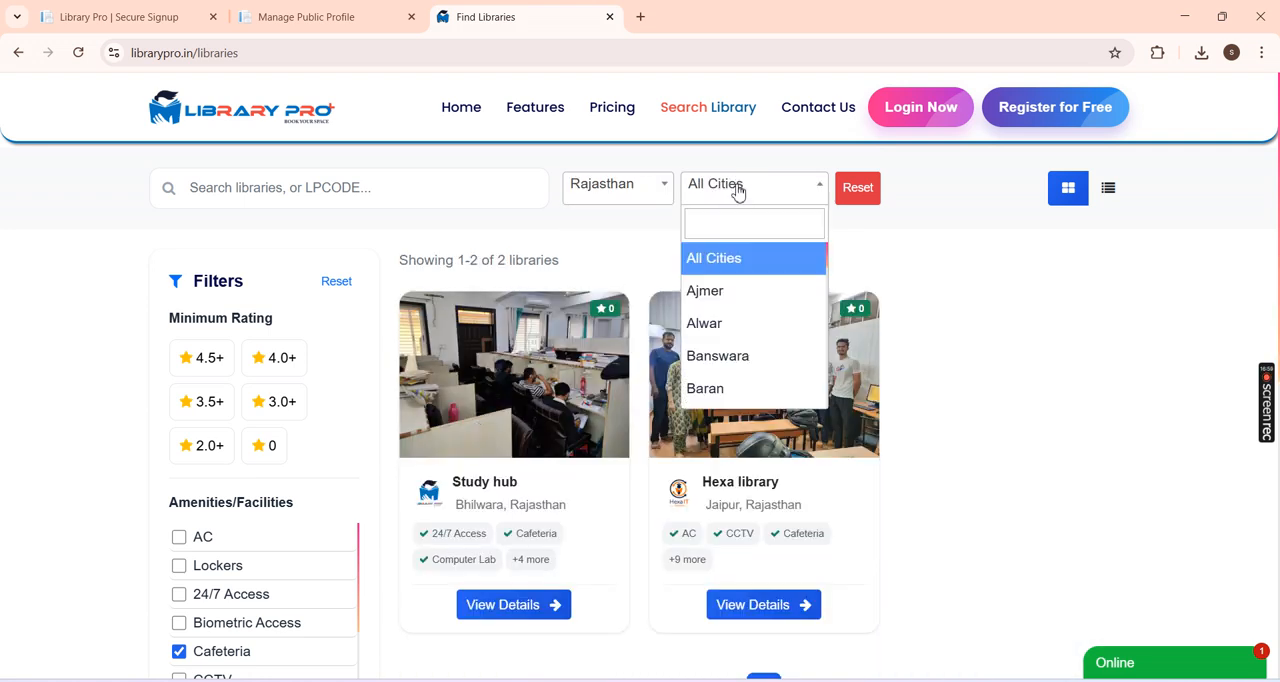
{"action": "left_click", "coordinate": [727, 270]}
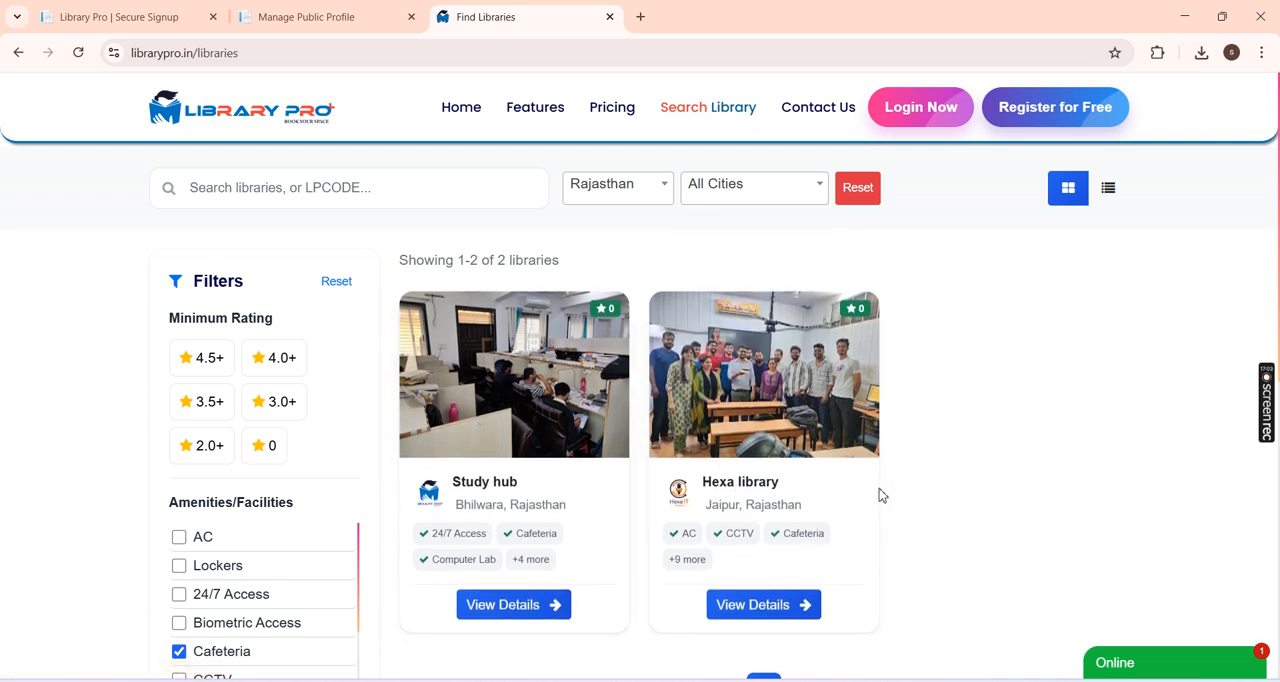
{"action": "left_click", "coordinate": [872, 189]}
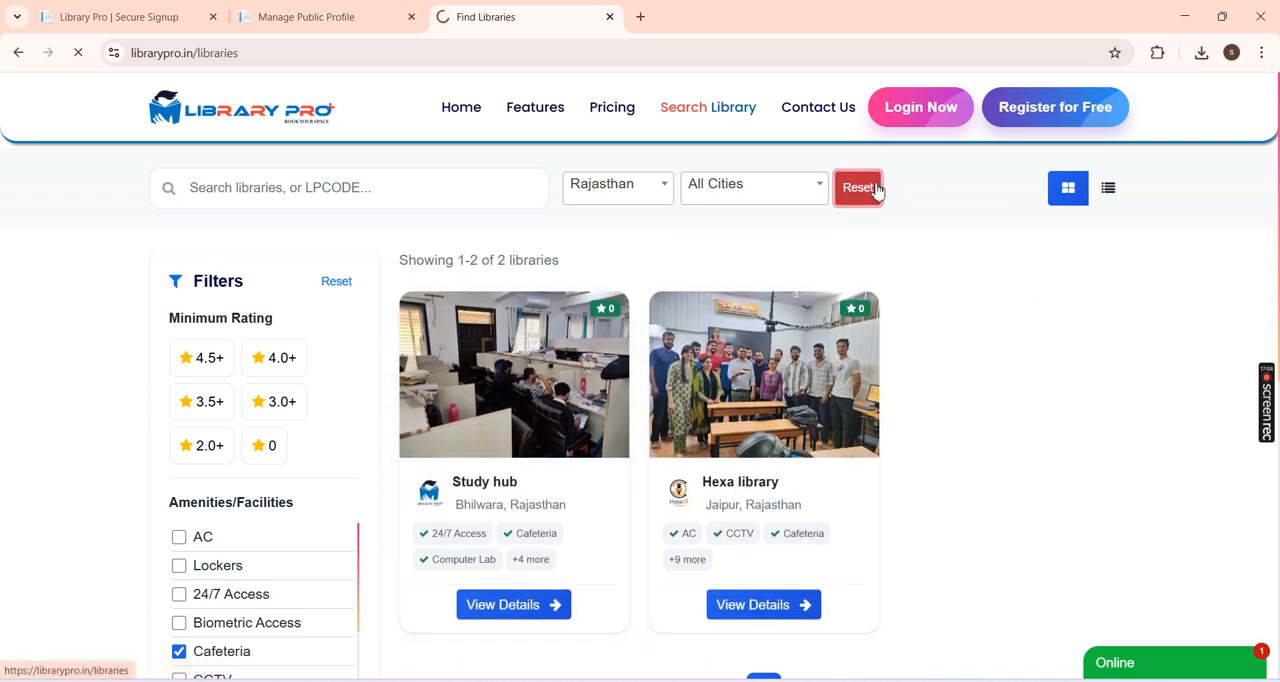
Step: Open the details page of the Study hub library in Bhilwara, Rajasthan from the library listings
{"action": "scroll", "coordinate": [640, 285], "scroll_direction": "down", "scroll_amount": 2}
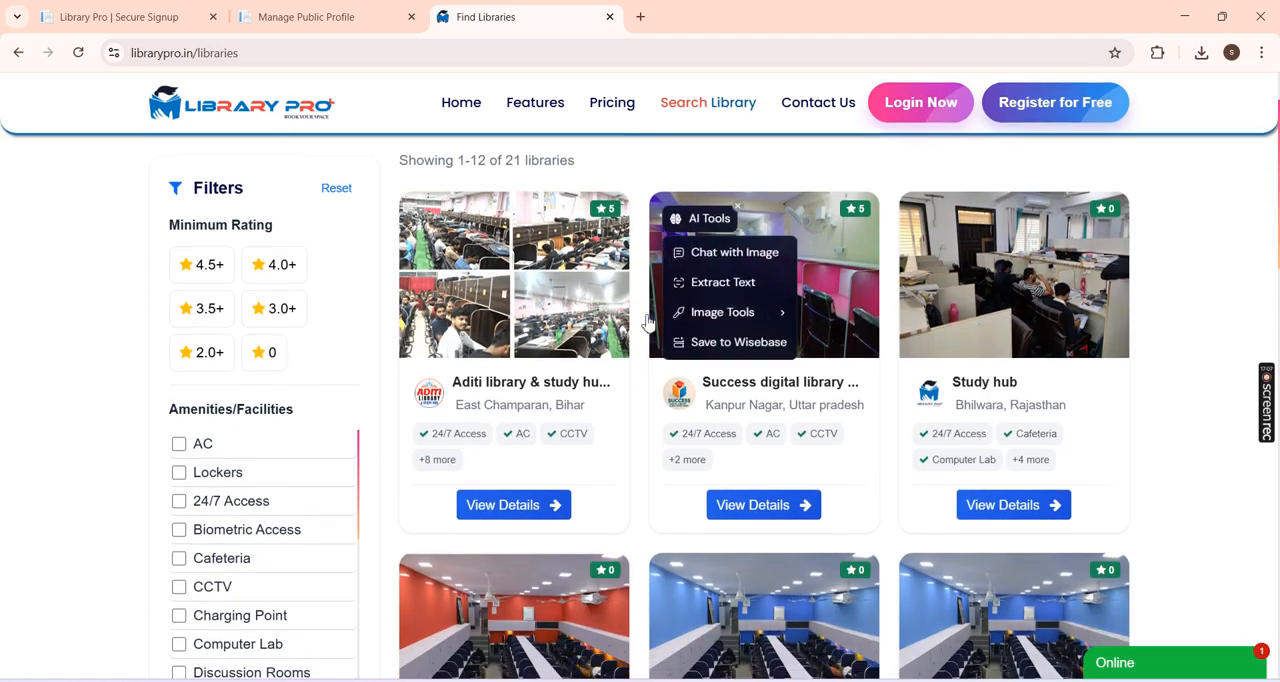
{"action": "scroll", "coordinate": [700, 330], "scroll_direction": "down", "scroll_amount": 2}
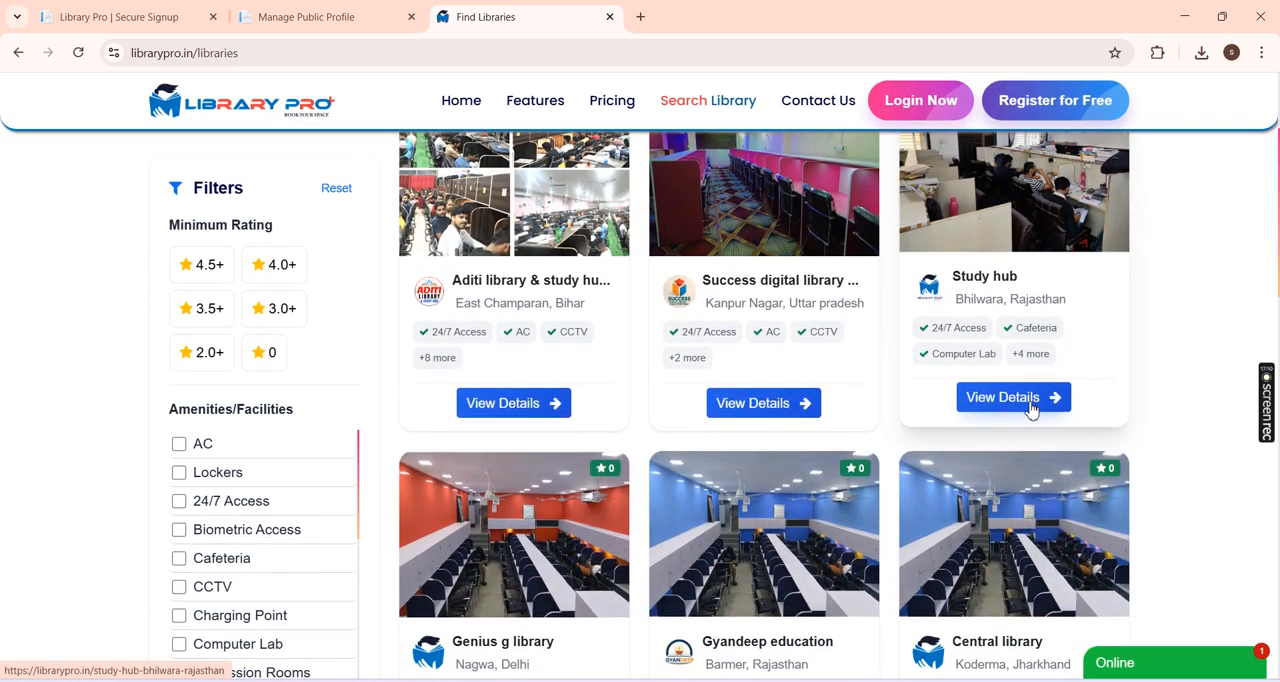
{"action": "left_click", "coordinate": [1030, 400]}
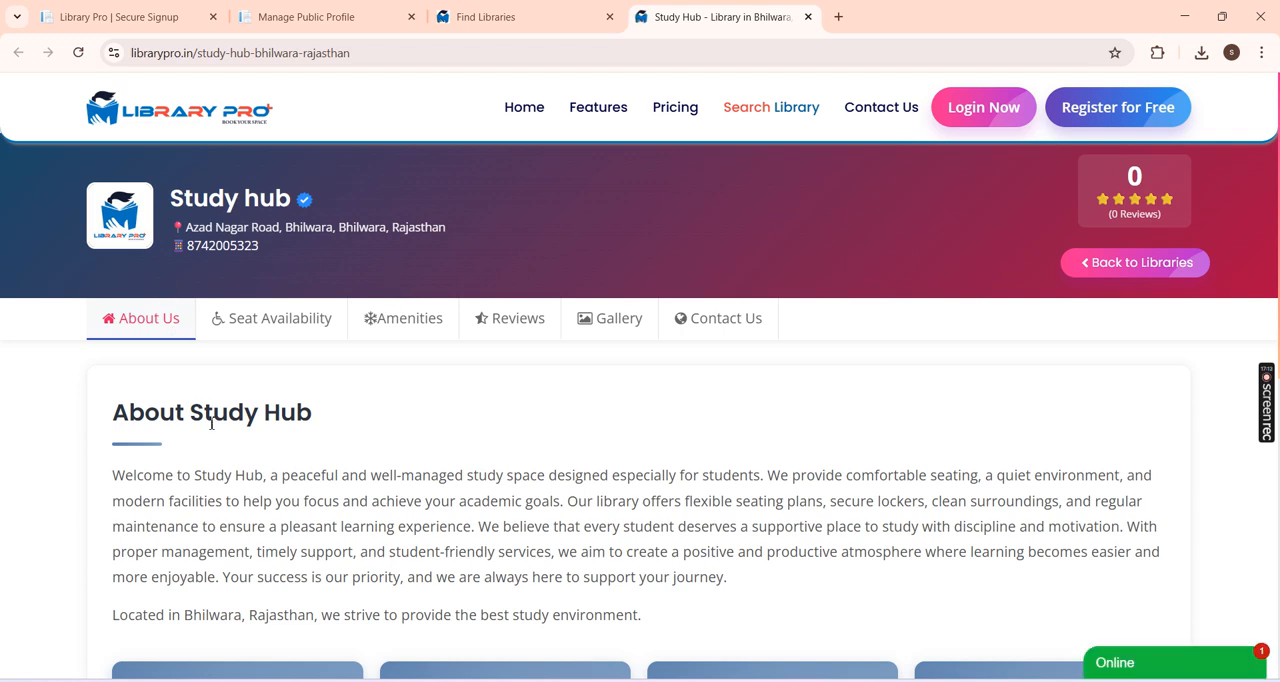
Step: Preview the Study hub page in the developer tools' responsive device view, docked beside the page with the Console shown, and widen the viewport to 719
{"action": "right_click", "coordinate": [592, 393]}
{"action": "left_click", "coordinate": [657, 655]}
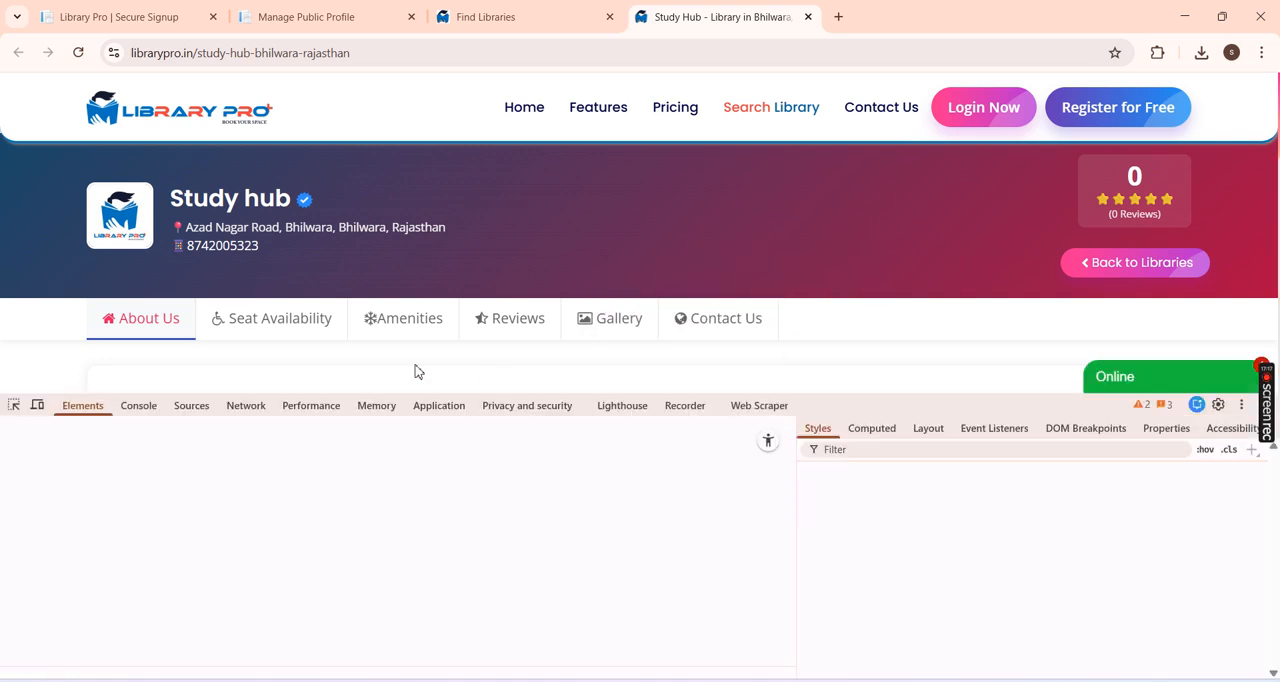
{"action": "left_click", "coordinate": [37, 405]}
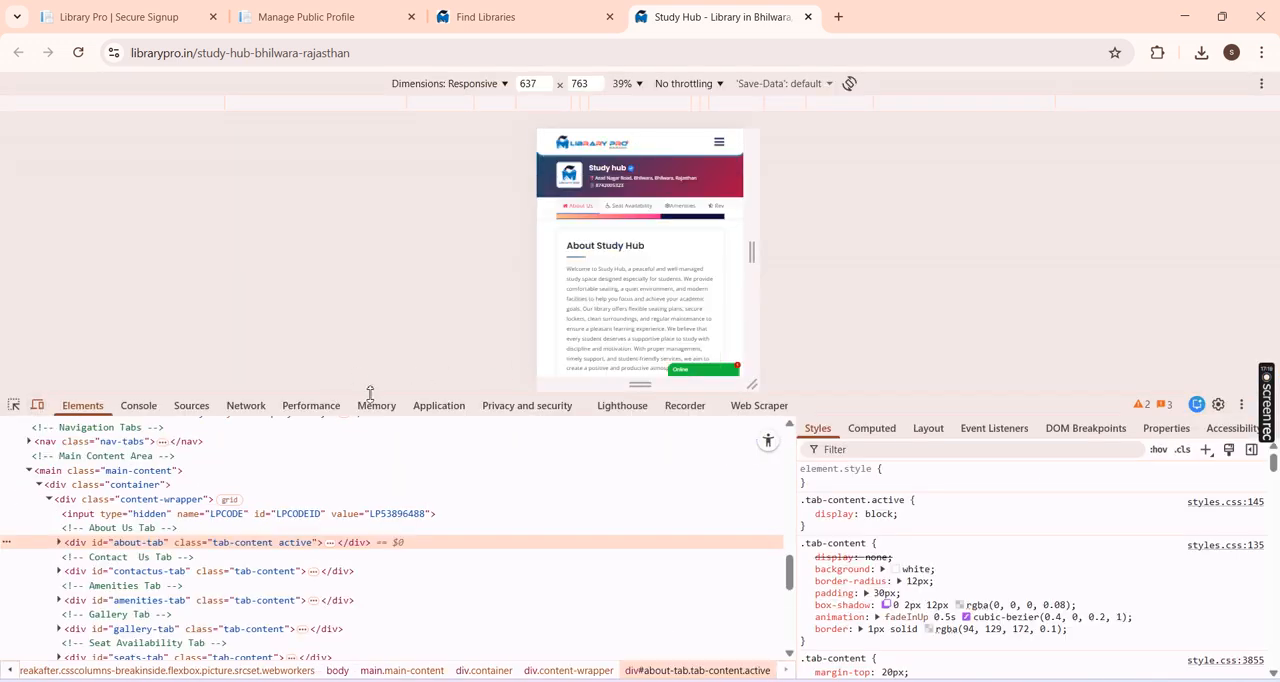
{"action": "left_click", "coordinate": [138, 405]}
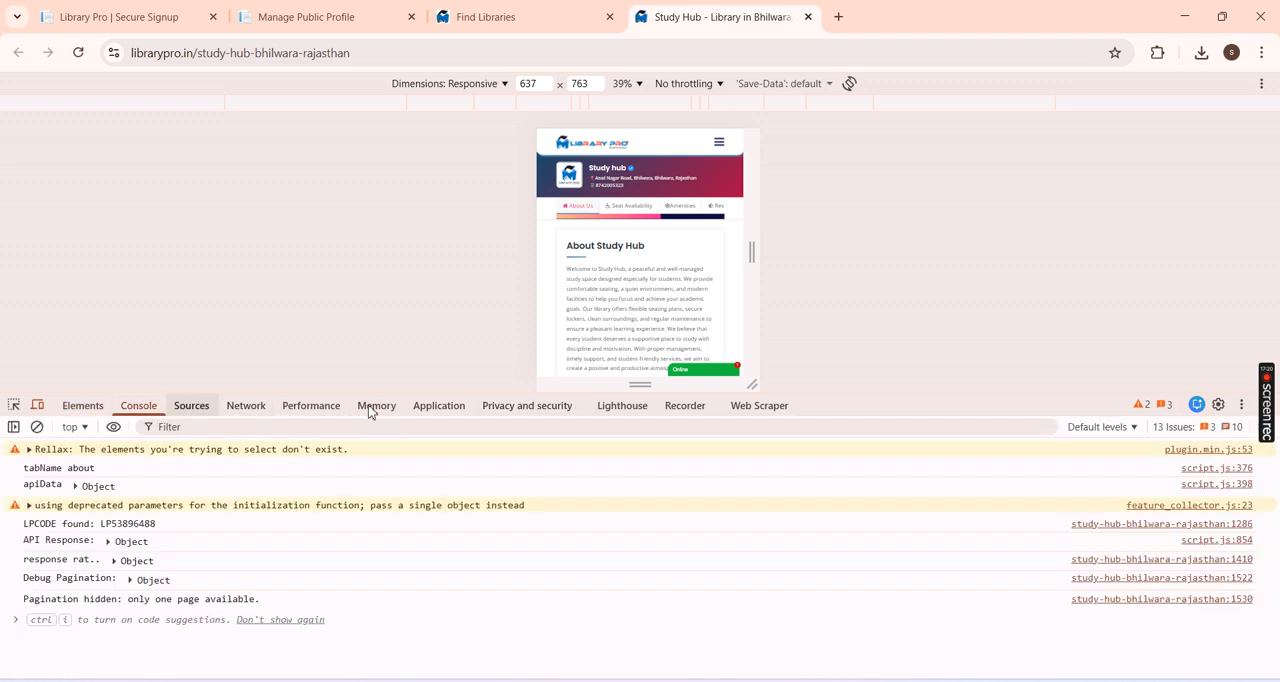
{"action": "left_click", "coordinate": [1241, 405]}
{"action": "left_click", "coordinate": [1248, 431]}
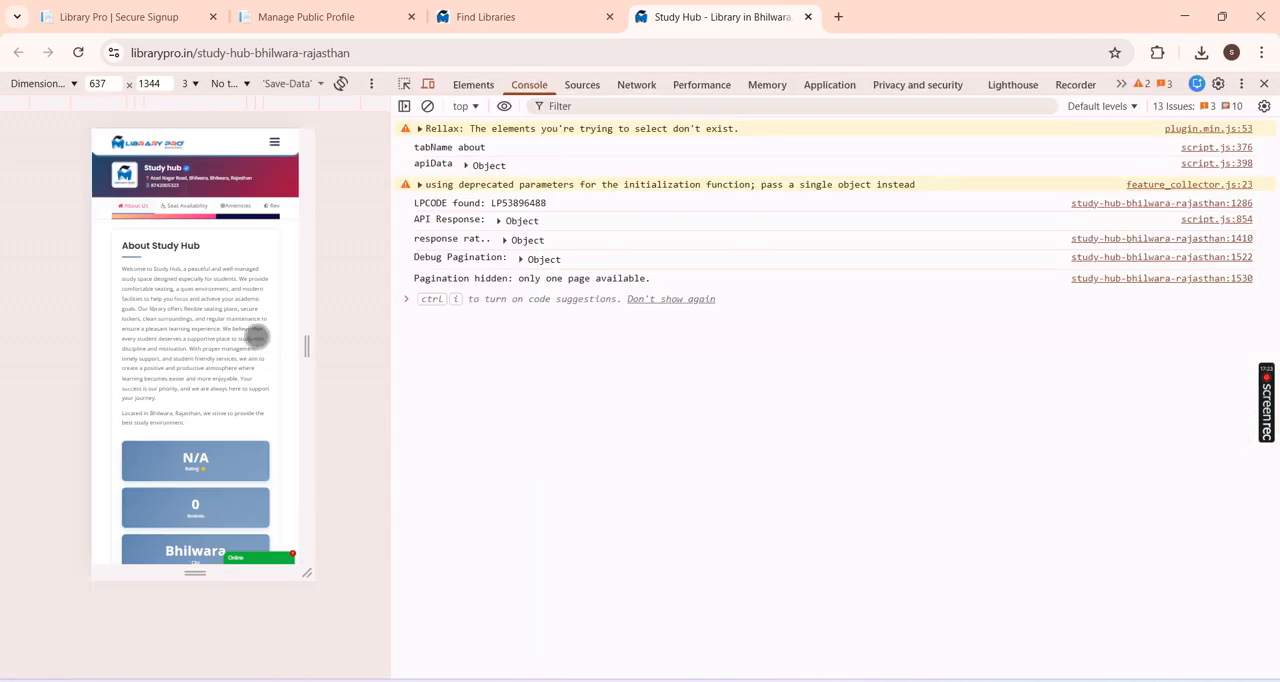
{"action": "left_click_drag", "start_coordinate": [307, 345], "coordinate": [320, 345]}
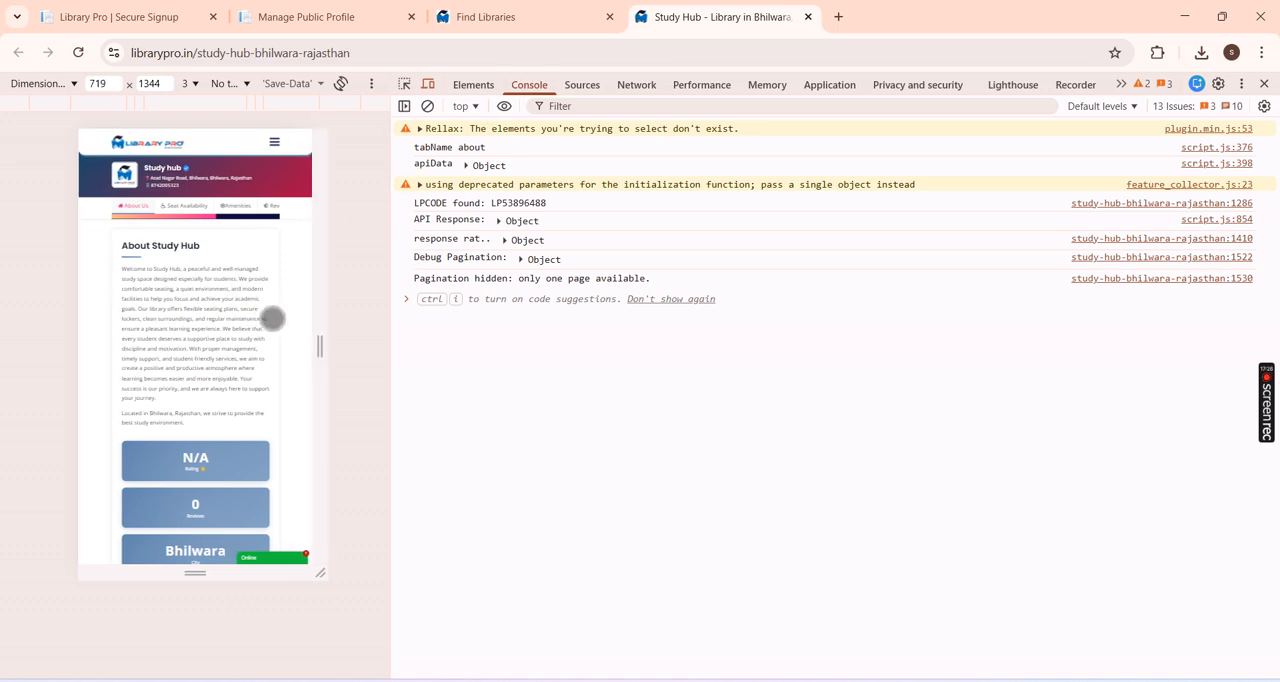
Step: Check the mobile navigation menu and the Seat Availability, Amenities, Reviews and About Us sections, and close the developer tools
{"action": "left_click", "coordinate": [274, 142]}
{"action": "left_click", "coordinate": [228, 257]}
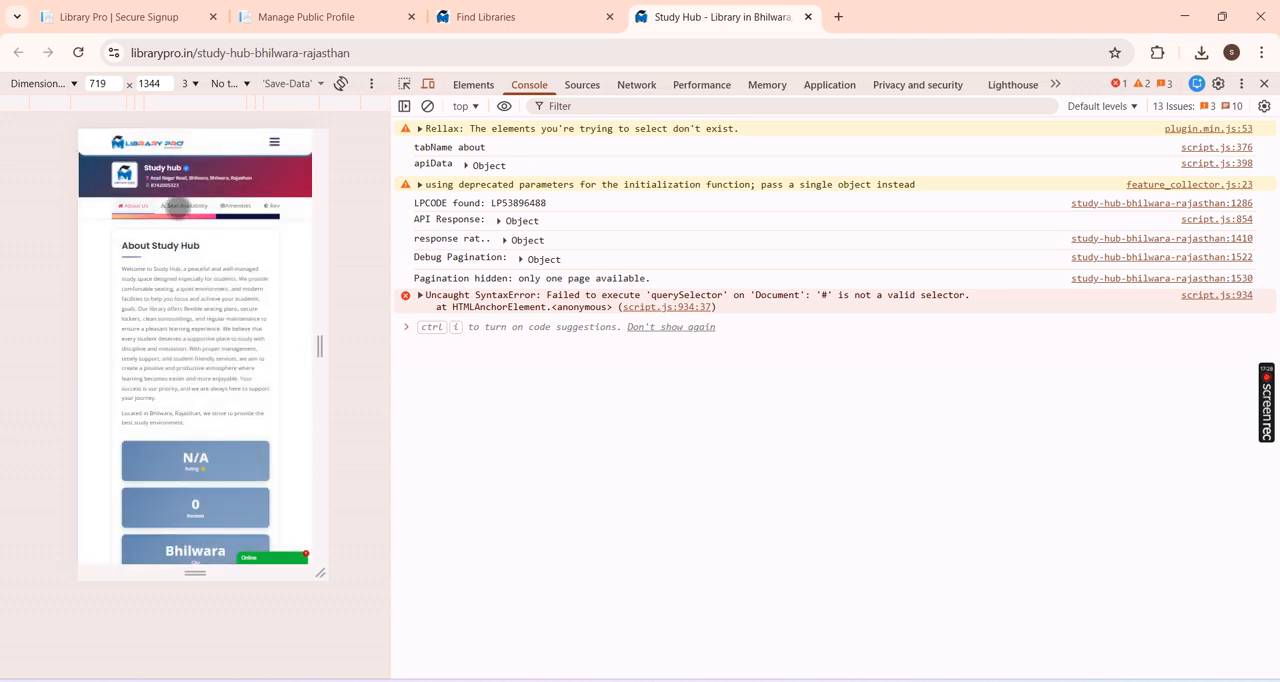
{"action": "left_click", "coordinate": [182, 207]}
{"action": "left_click", "coordinate": [240, 207]}
{"action": "left_click", "coordinate": [271, 207]}
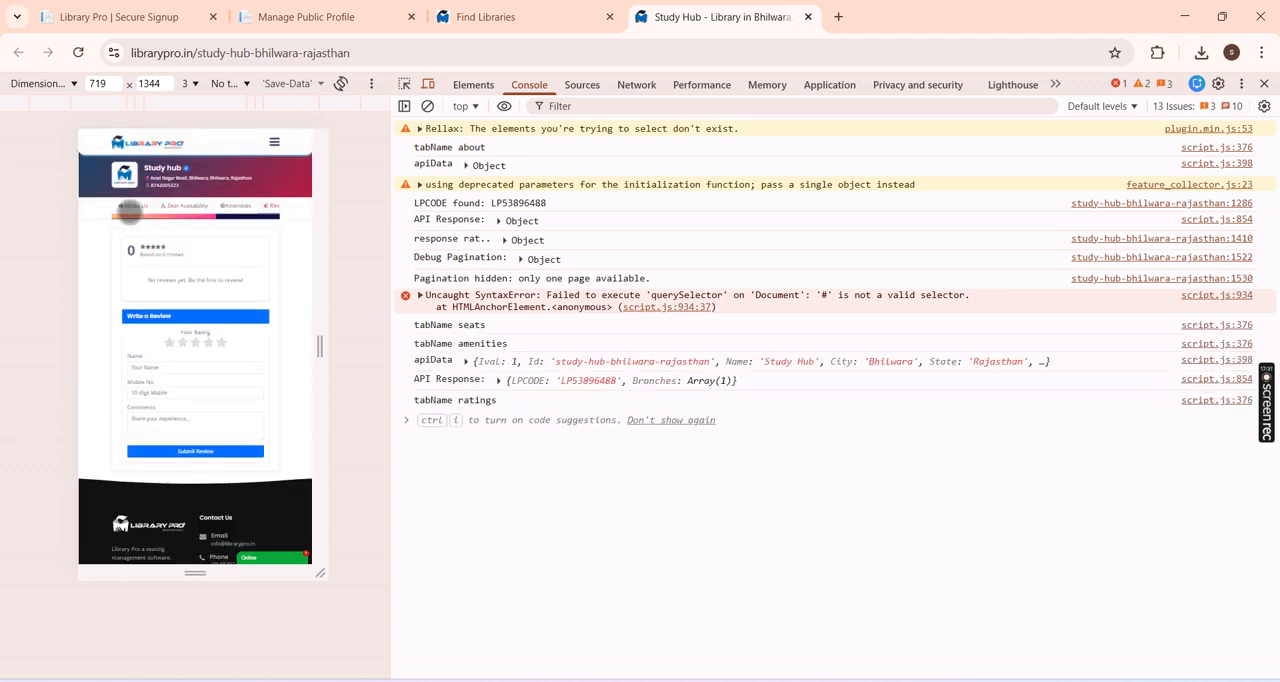
{"action": "left_click", "coordinate": [131, 207]}
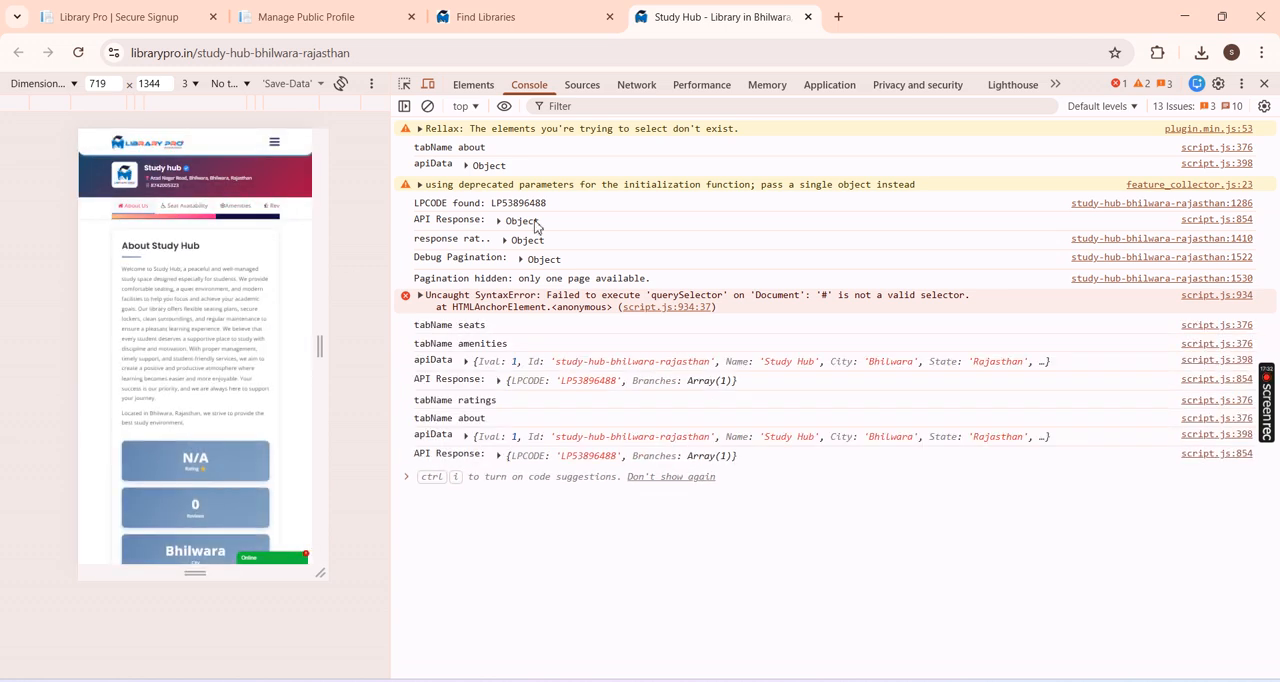
{"action": "left_click", "coordinate": [1264, 84]}
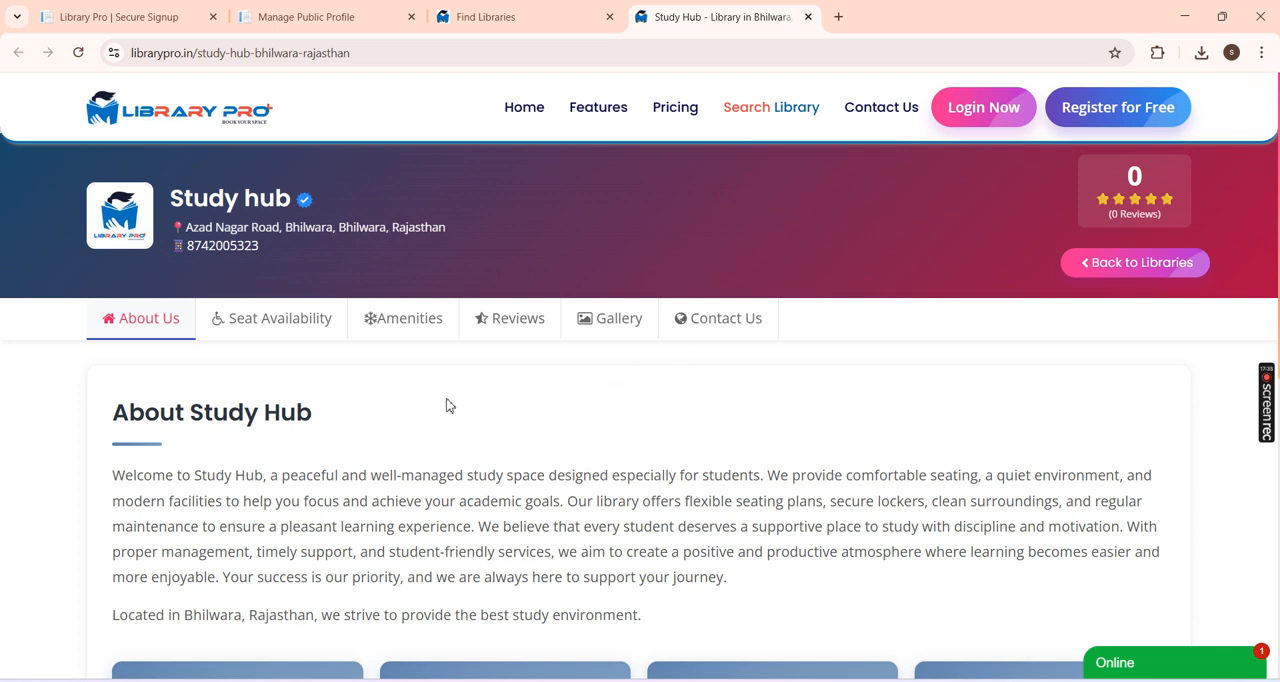
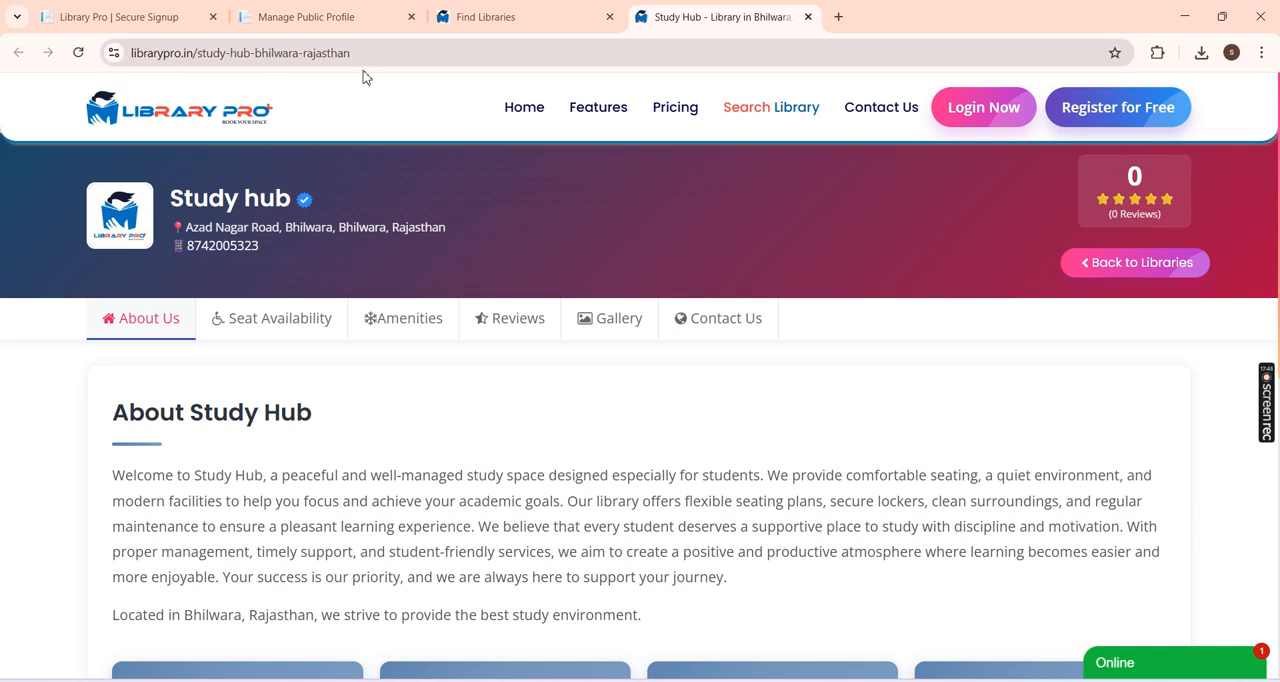
Step: Examine the Study hub header with its verified badge, address and contact number, and the About Study Hub description
{"action": "left_click_drag", "start_coordinate": [322, 209], "coordinate": [297, 199]}
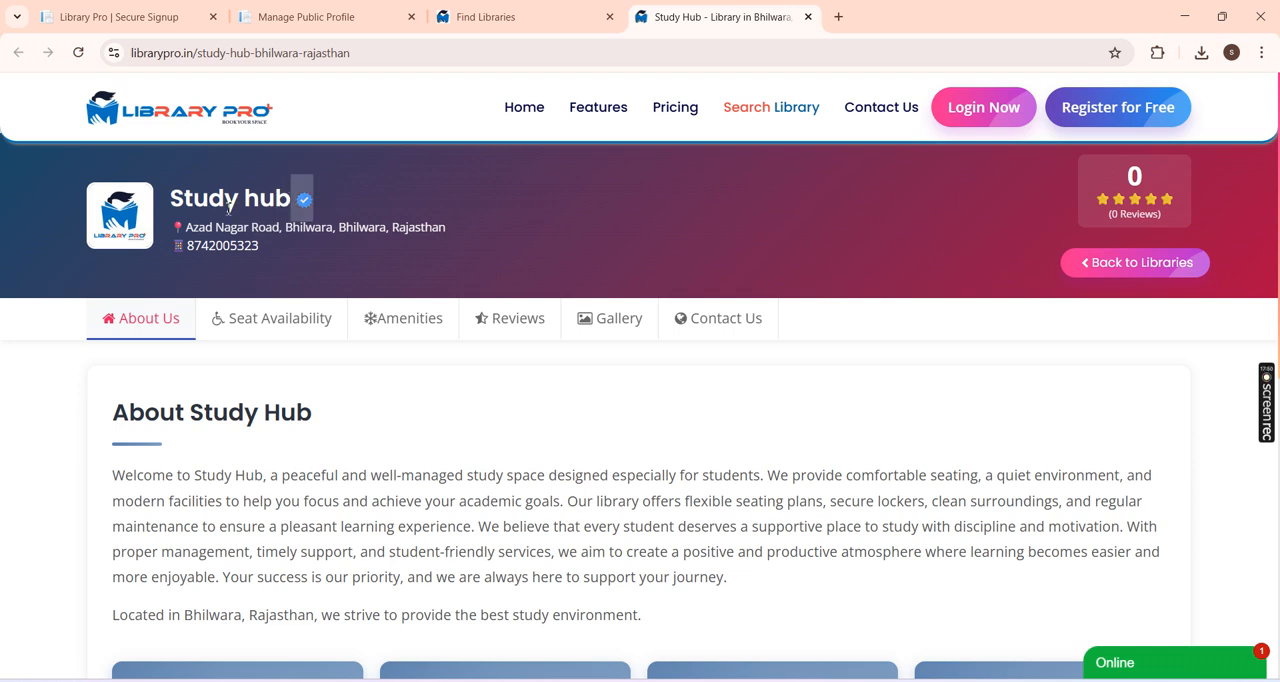
{"action": "left_click_drag", "start_coordinate": [208, 234], "coordinate": [347, 234]}
{"action": "left_click_drag", "start_coordinate": [258, 248], "coordinate": [198, 246]}
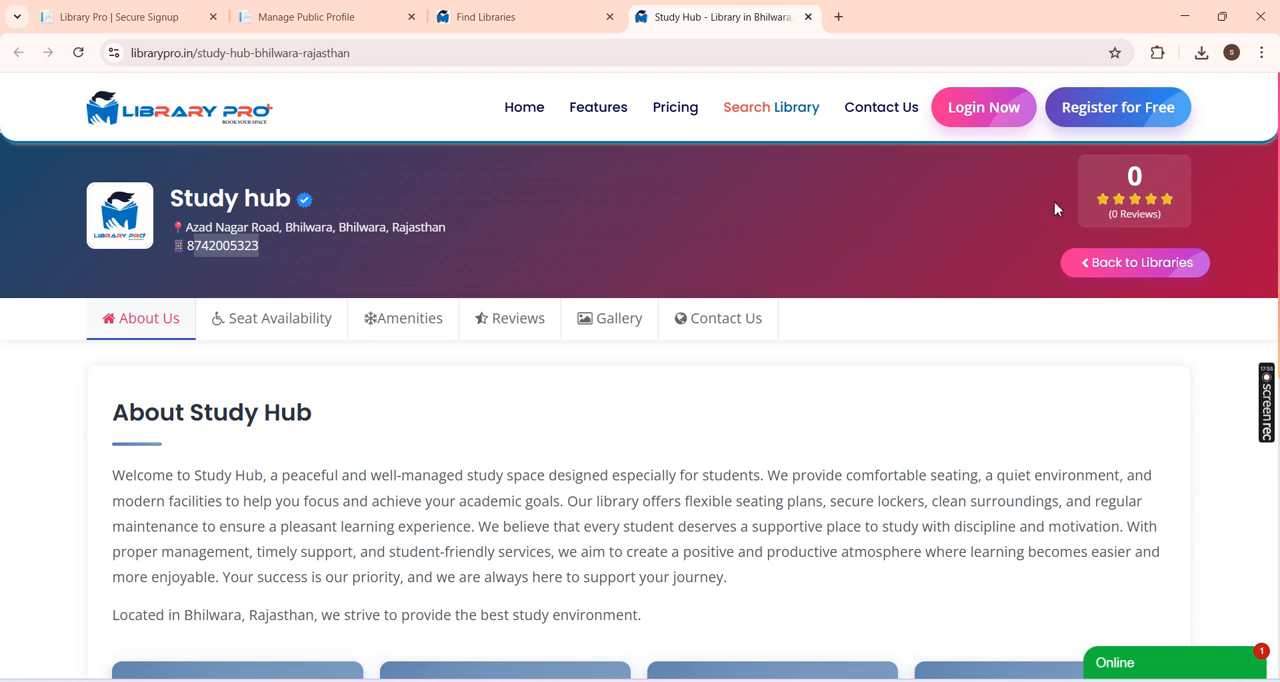
{"action": "scroll", "coordinate": [548, 310], "scroll_direction": "down", "scroll_amount": 2}
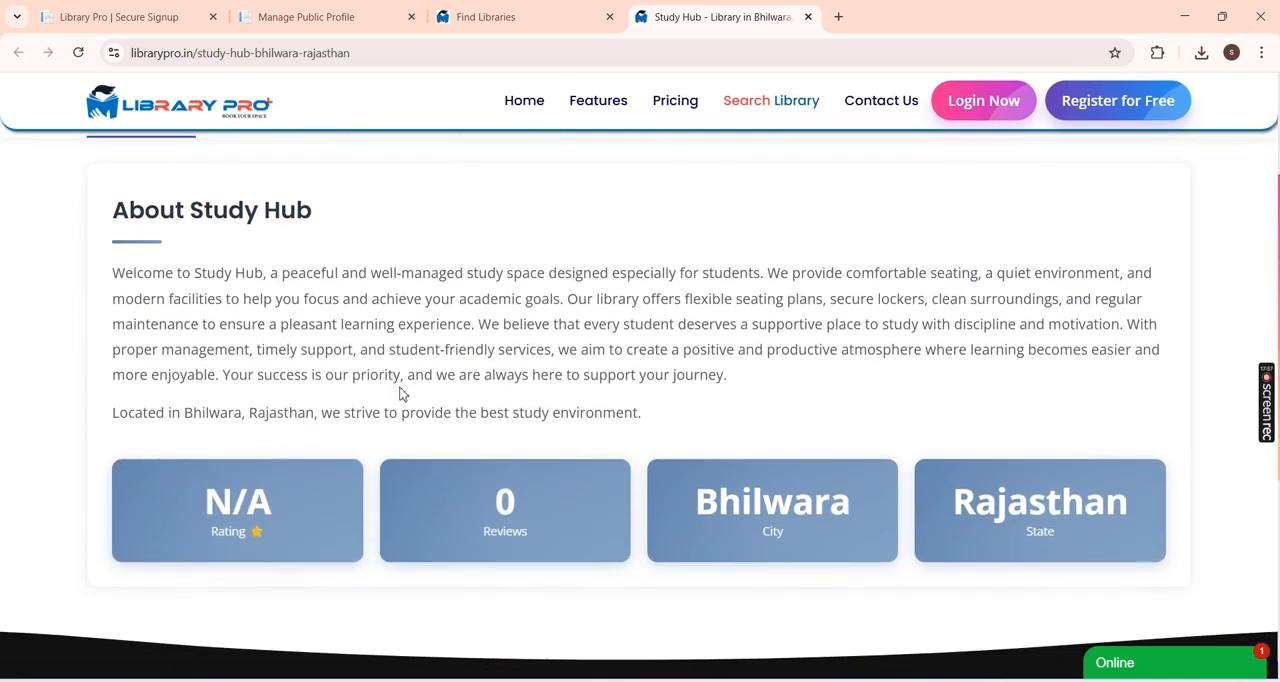
{"action": "left_click_drag", "start_coordinate": [288, 352], "coordinate": [341, 367]}
{"action": "scroll", "coordinate": [371, 374], "scroll_direction": "up", "scroll_amount": 2}
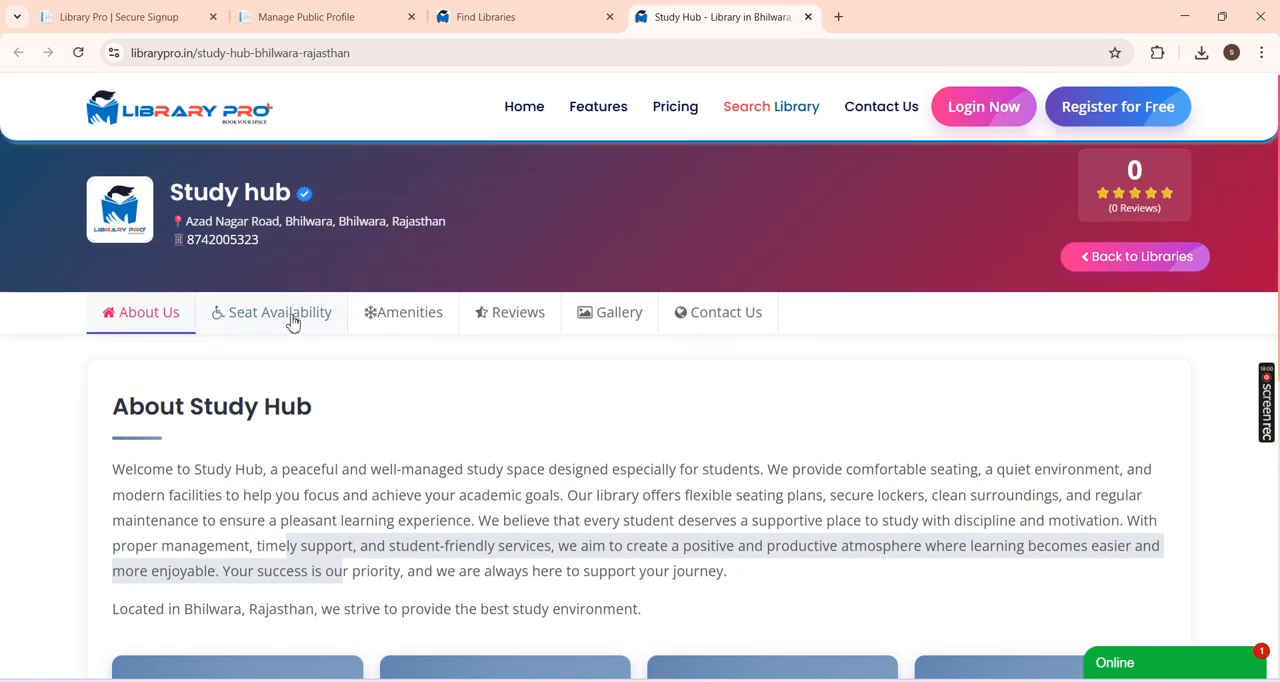
Step: In Study hub's Seat Availability section, choose the Study Hub - (Main Branch) branch and the 07:00 AM To 08:00 PM (Half Day) shift
{"action": "left_click", "coordinate": [291, 320]}
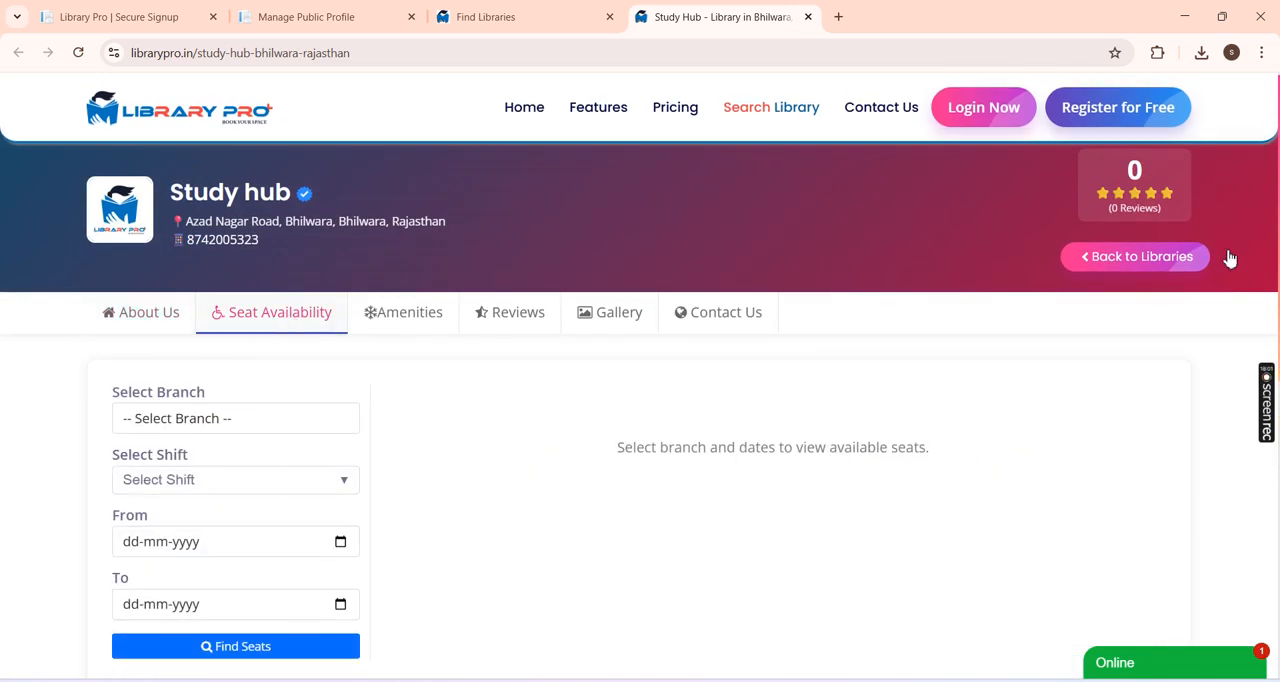
{"action": "scroll", "coordinate": [1278, 232], "scroll_direction": "down", "scroll_amount": 1}
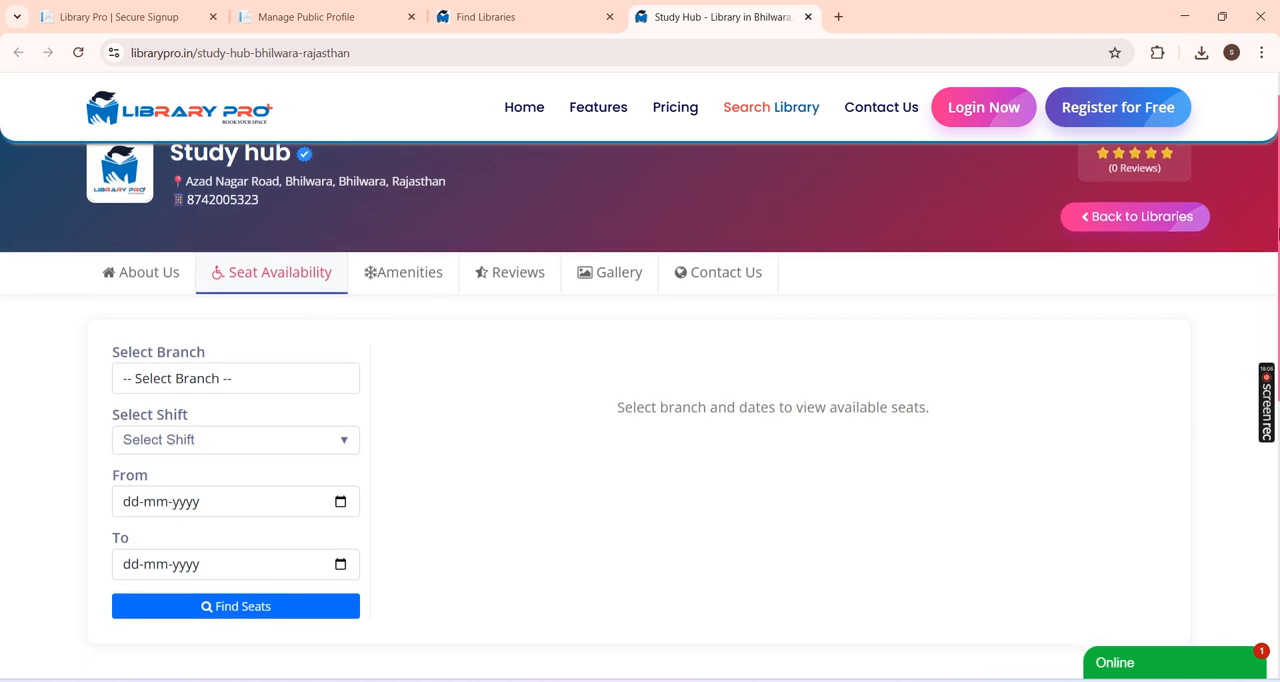
{"action": "left_click", "coordinate": [217, 380]}
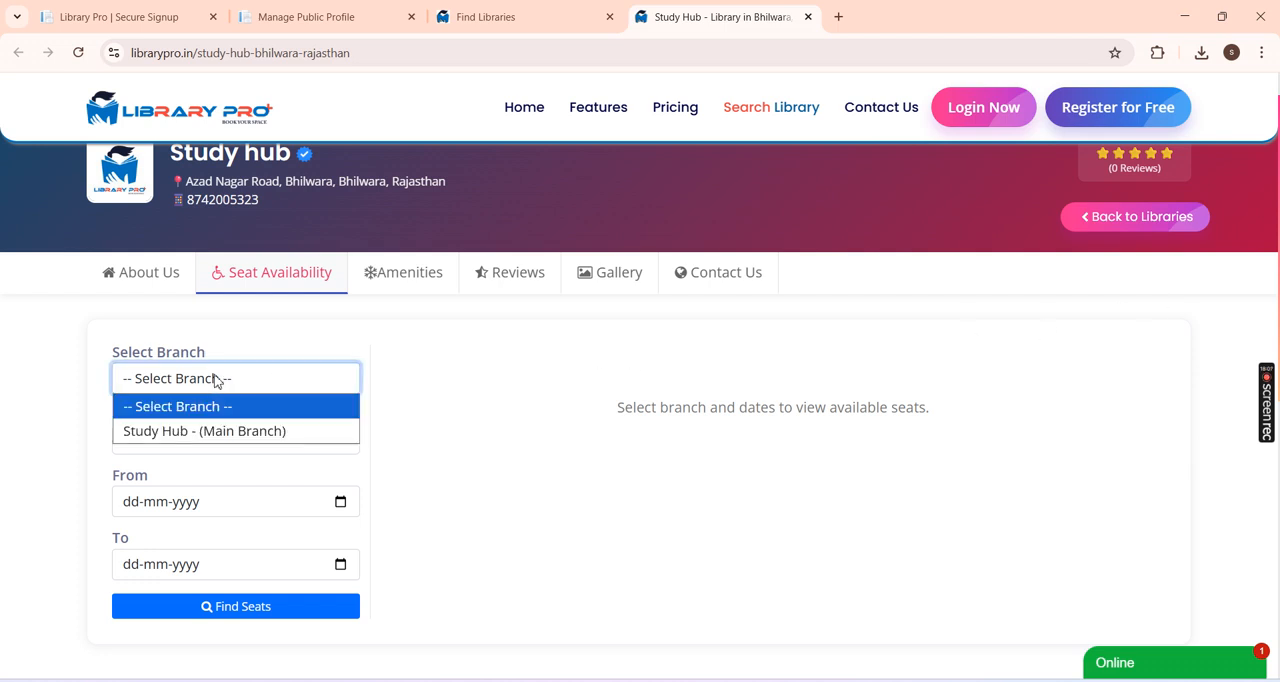
{"action": "left_click", "coordinate": [193, 431]}
{"action": "left_click", "coordinate": [194, 443]}
{"action": "left_click", "coordinate": [192, 464]}
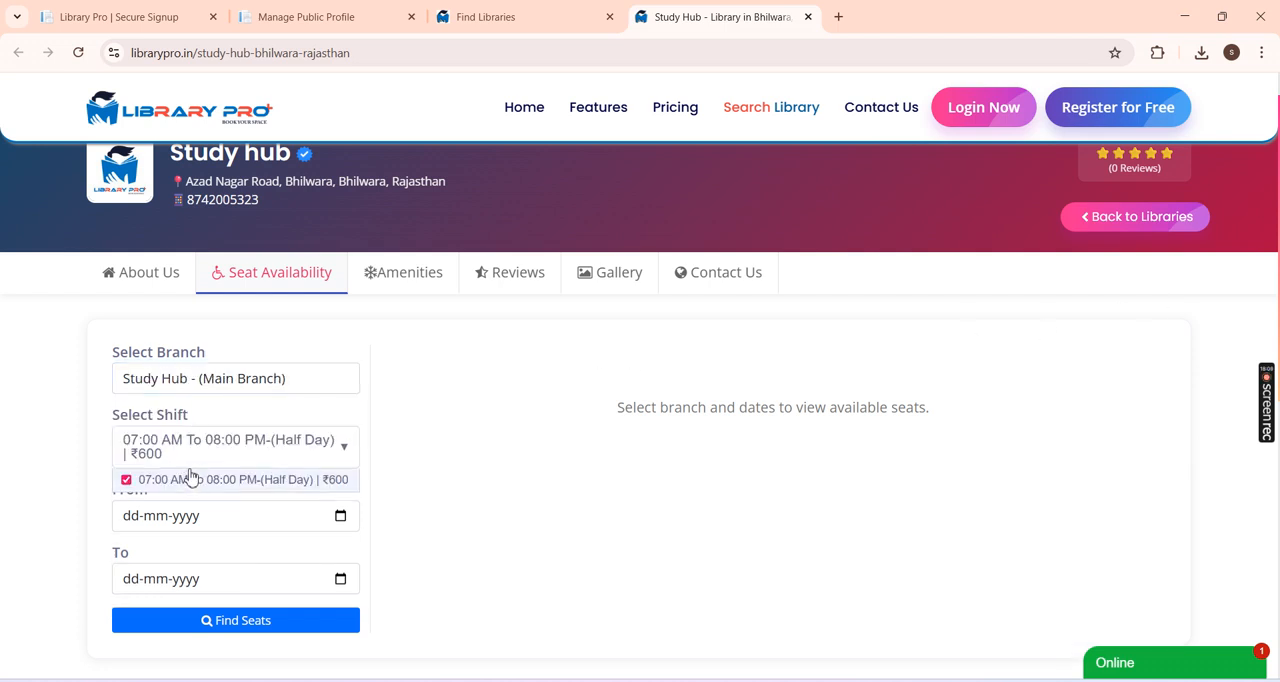
{"action": "left_click", "coordinate": [250, 458]}
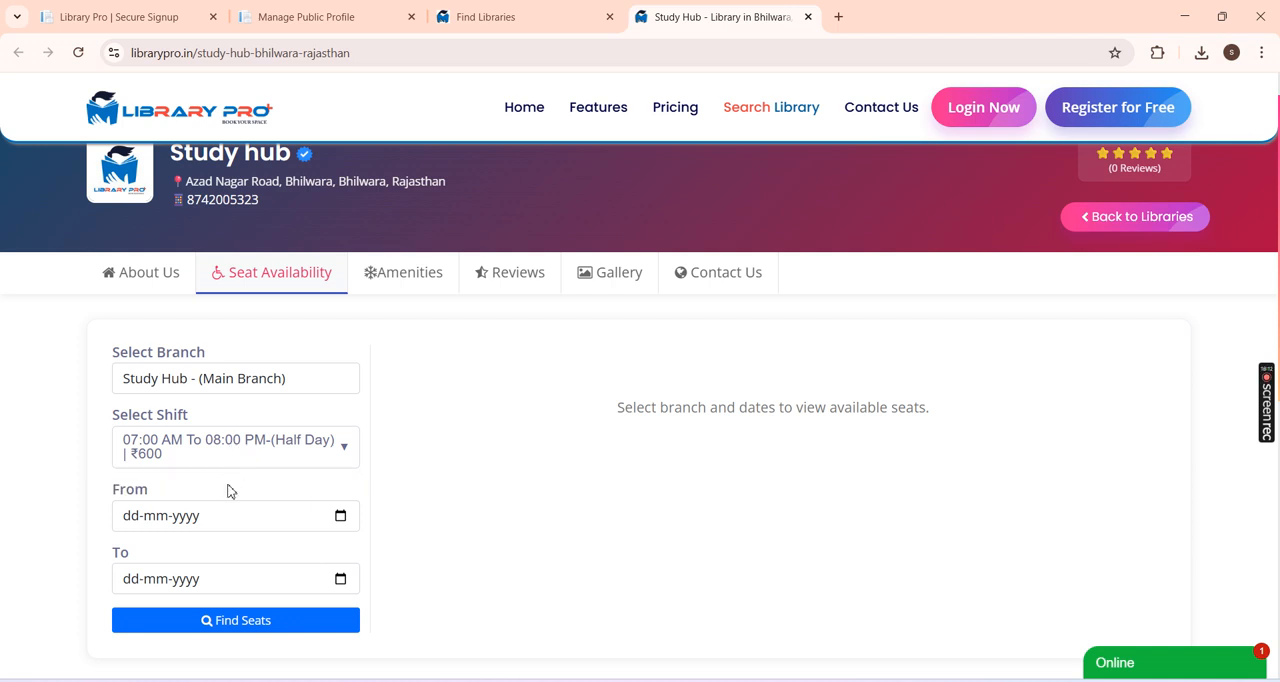
Step: Set the booking dates from 28-02-2026 to 20-03-2026 and find the available seats
{"action": "left_click", "coordinate": [341, 516]}
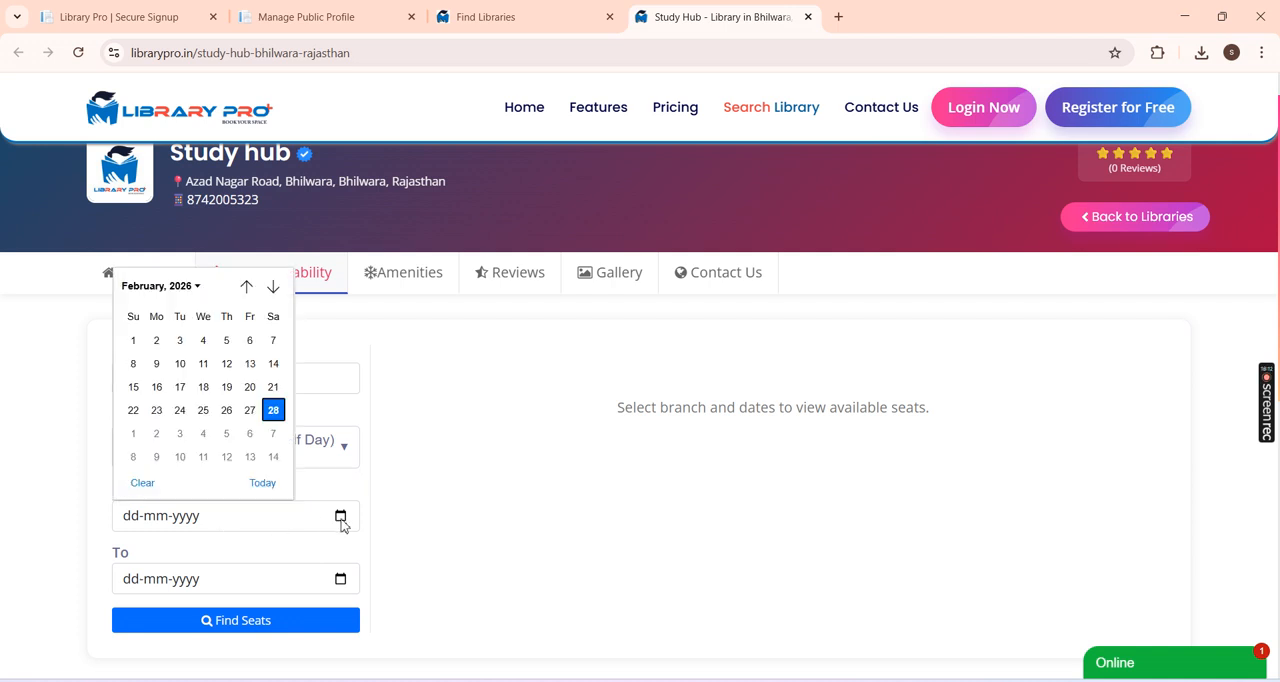
{"action": "left_click", "coordinate": [273, 411]}
{"action": "left_click", "coordinate": [343, 581]}
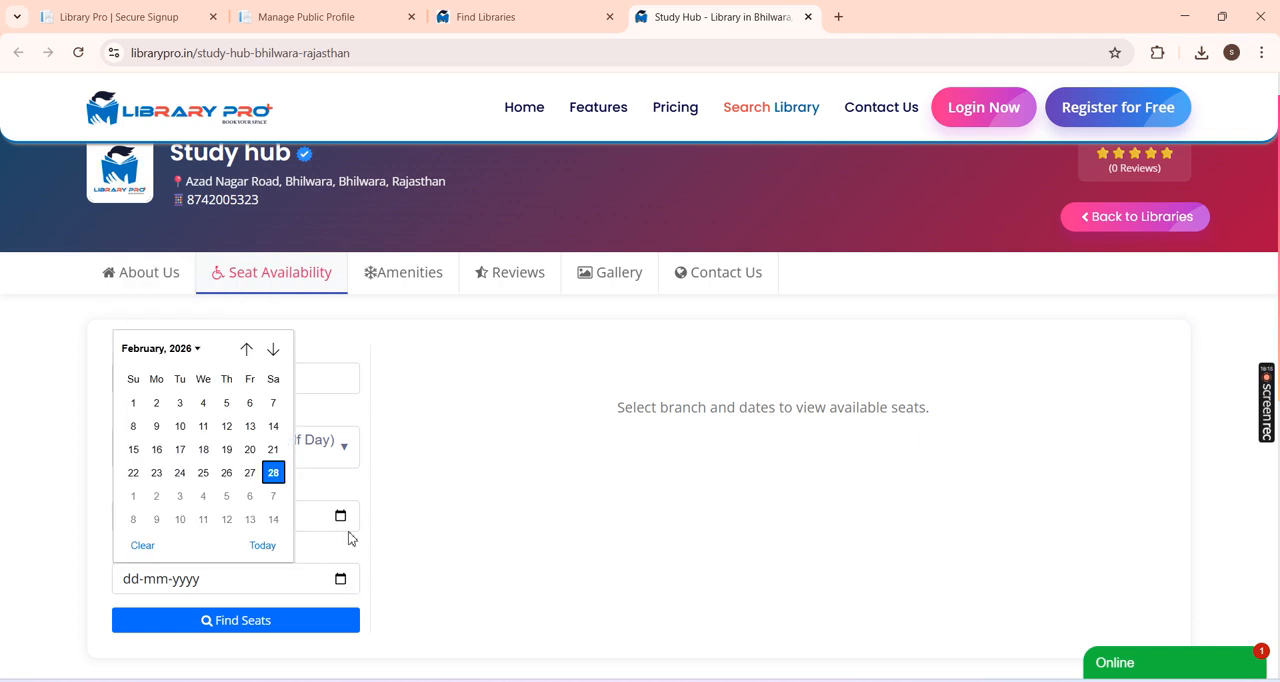
{"action": "left_click", "coordinate": [273, 349]}
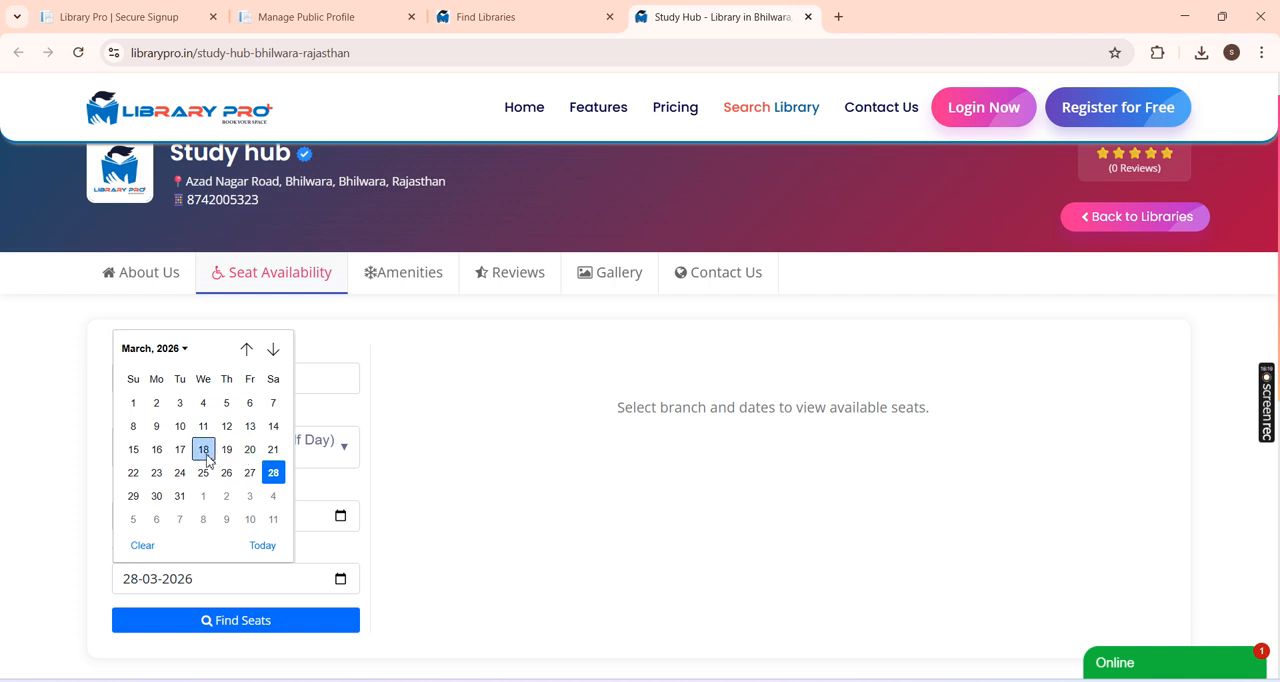
{"action": "left_click", "coordinate": [250, 450]}
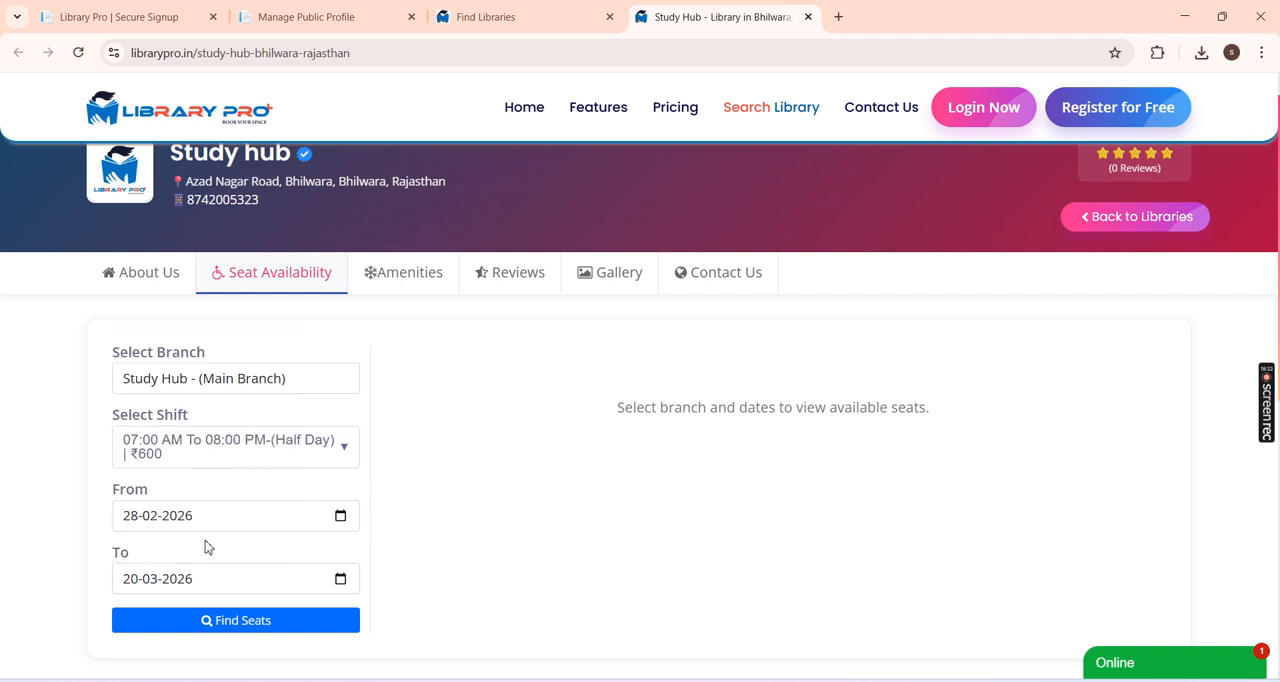
{"action": "left_click", "coordinate": [240, 620]}
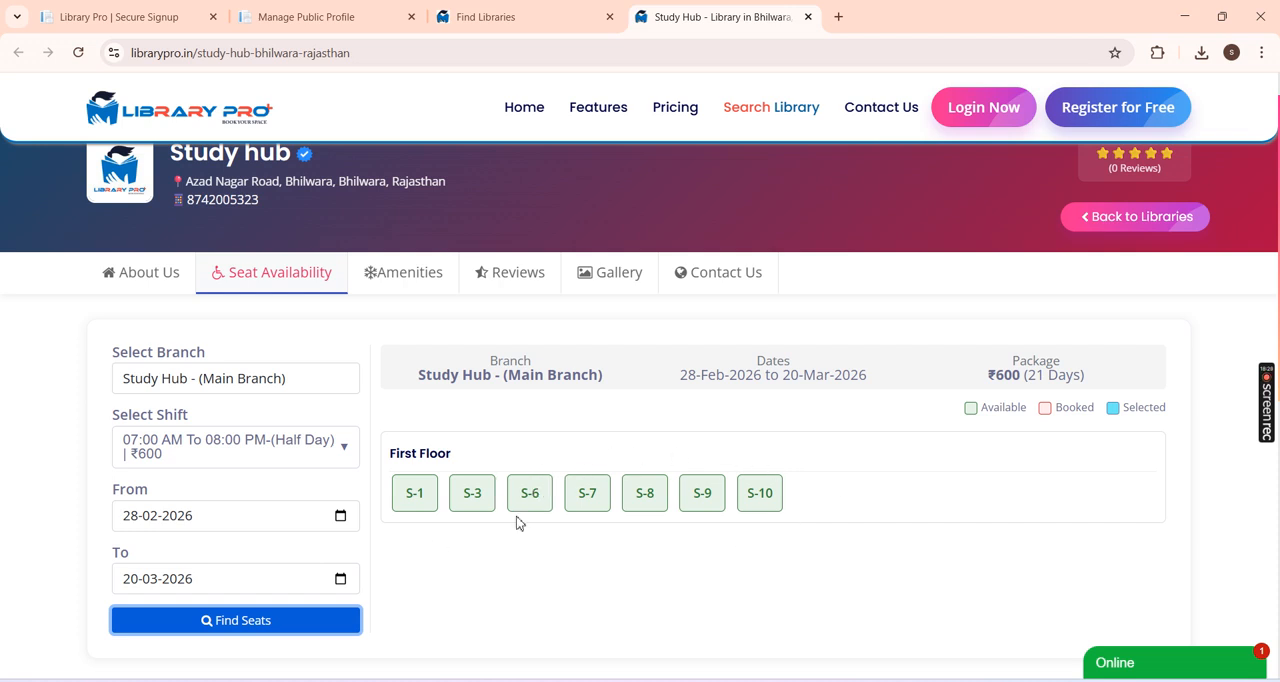
Step: Select seat S-7 and enter the student's name, father's name and mobile number in the registration form
{"action": "left_click", "coordinate": [593, 500]}
{"action": "scroll", "coordinate": [614, 400], "scroll_direction": "down", "scroll_amount": 4}
{"action": "scroll", "coordinate": [672, 372], "scroll_direction": "up", "scroll_amount": 3}
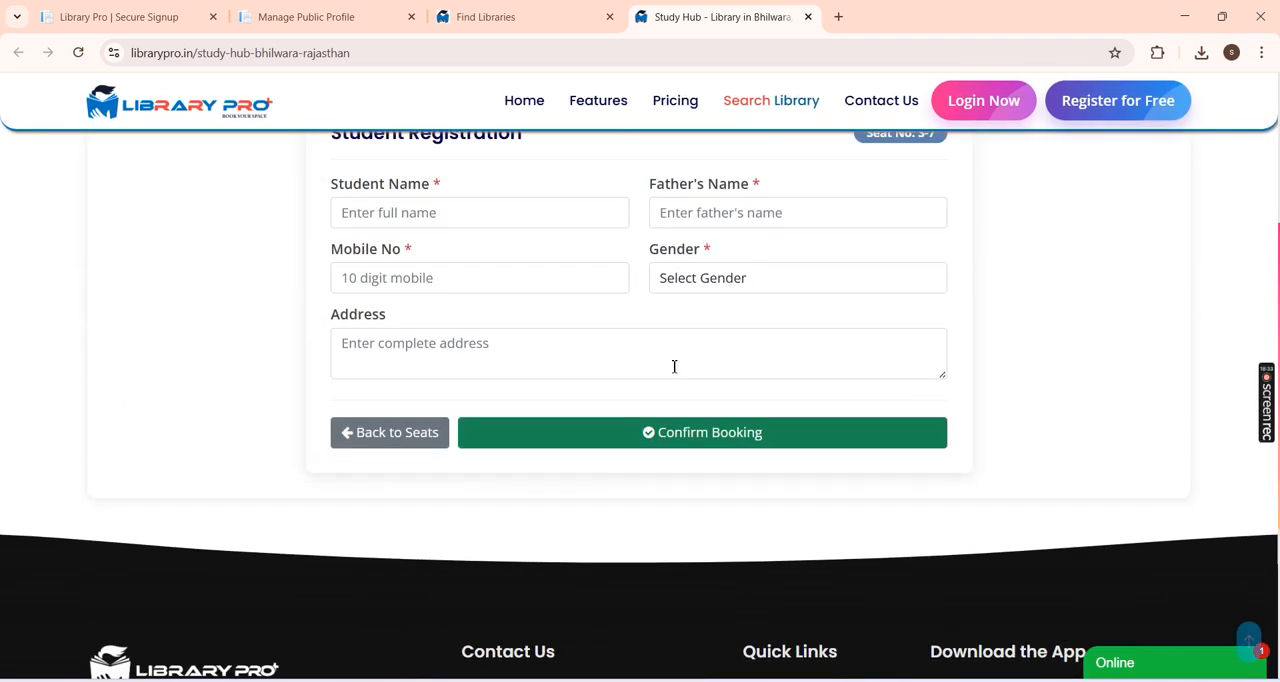
{"action": "left_click", "coordinate": [485, 306]}
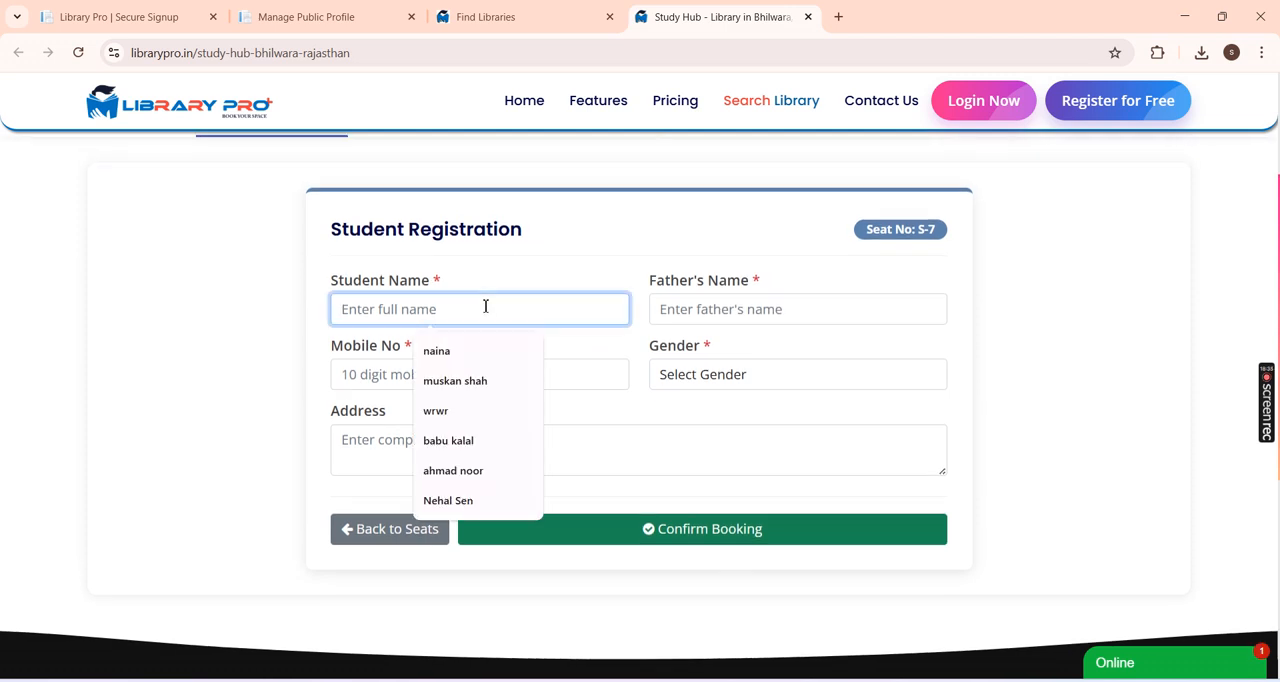
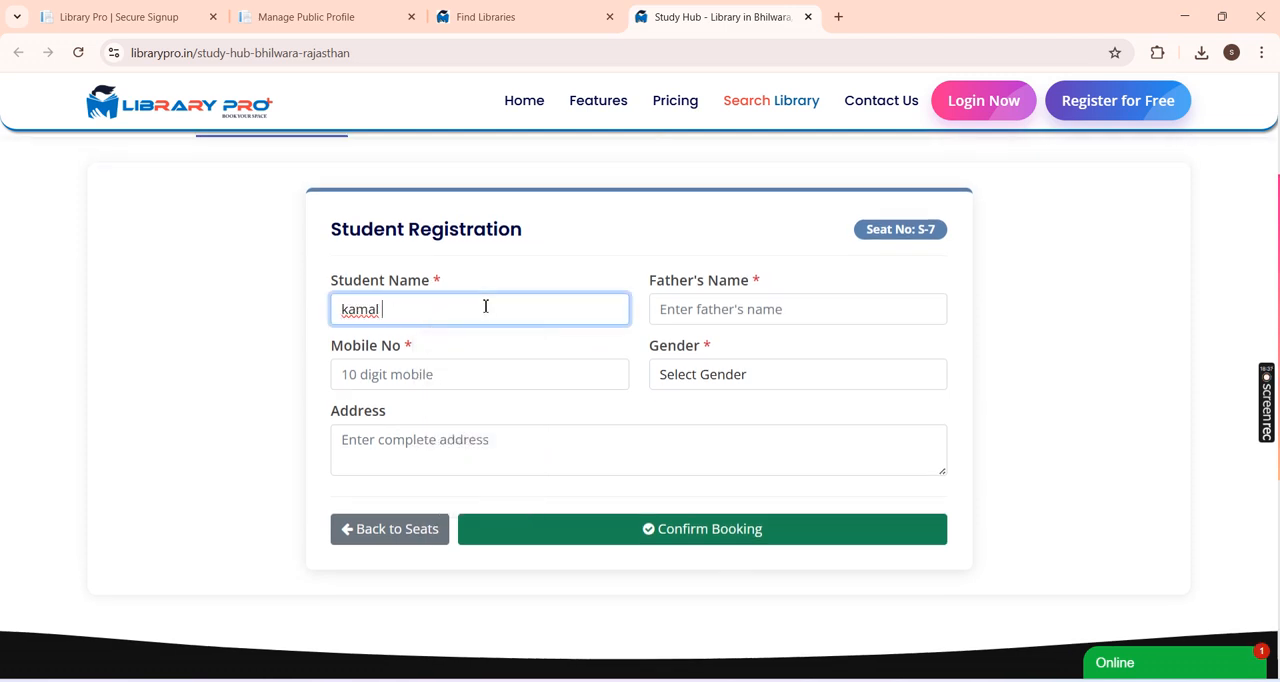
{"action": "key", "text": "Tab"}
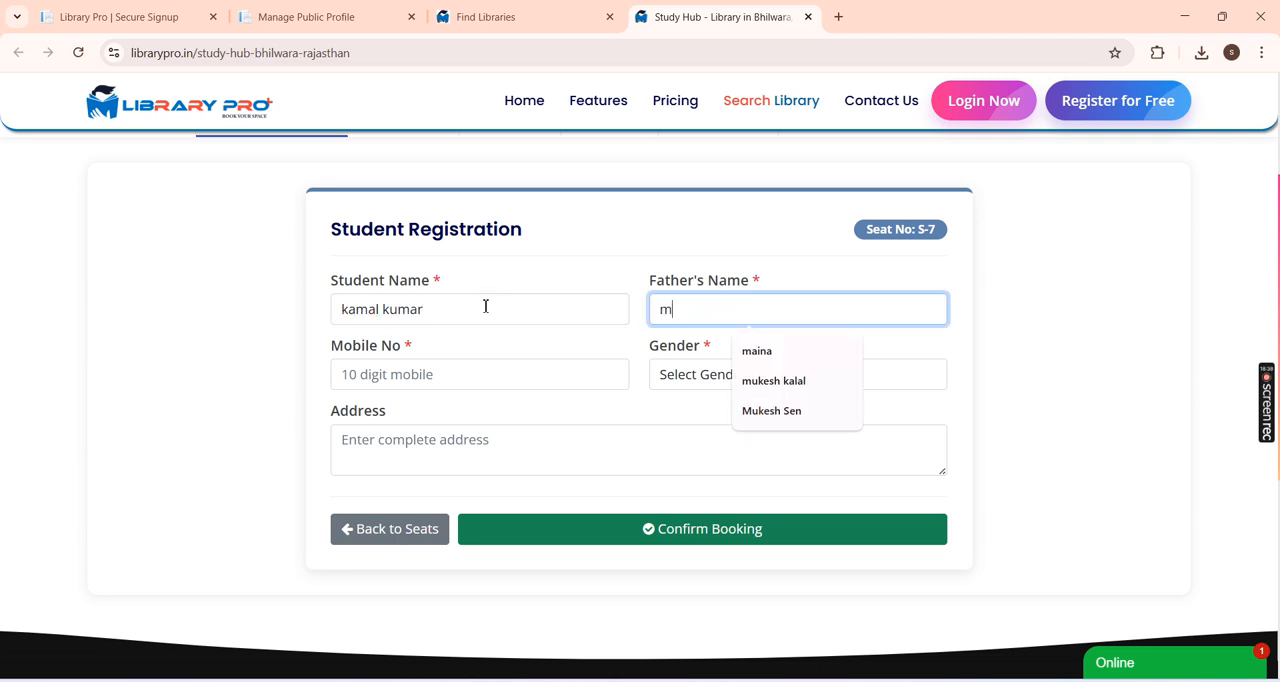
{"action": "key", "text": "Tab"}
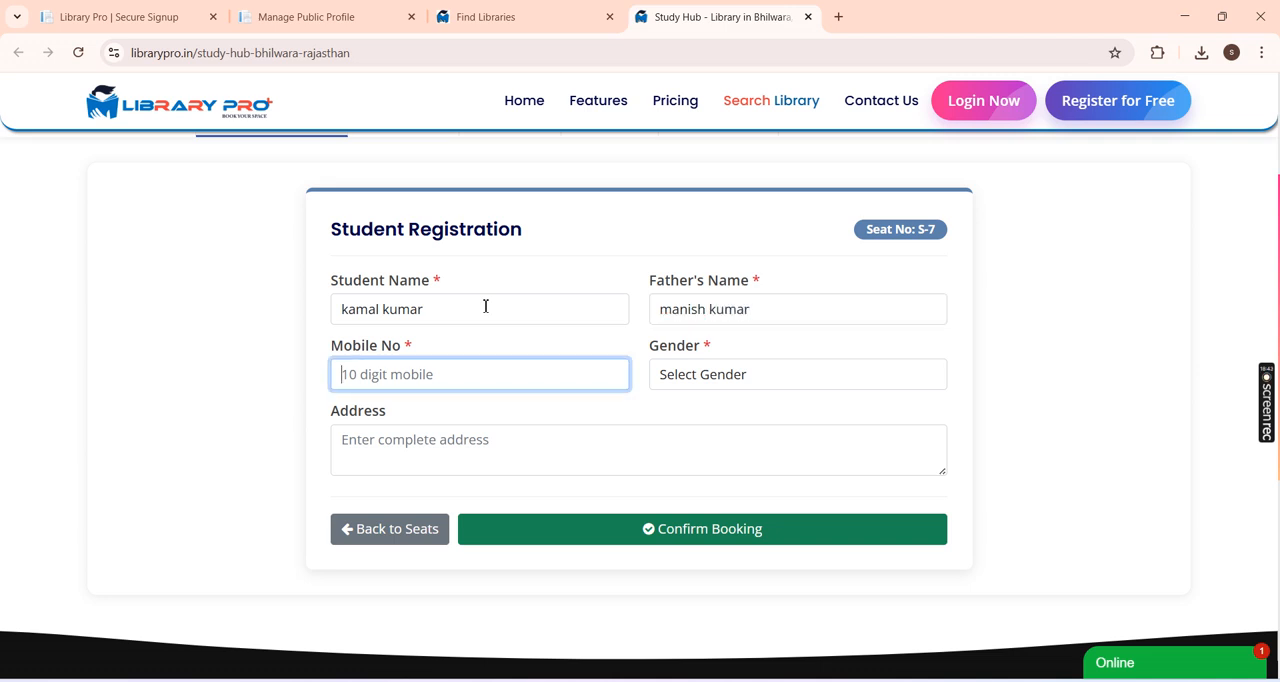
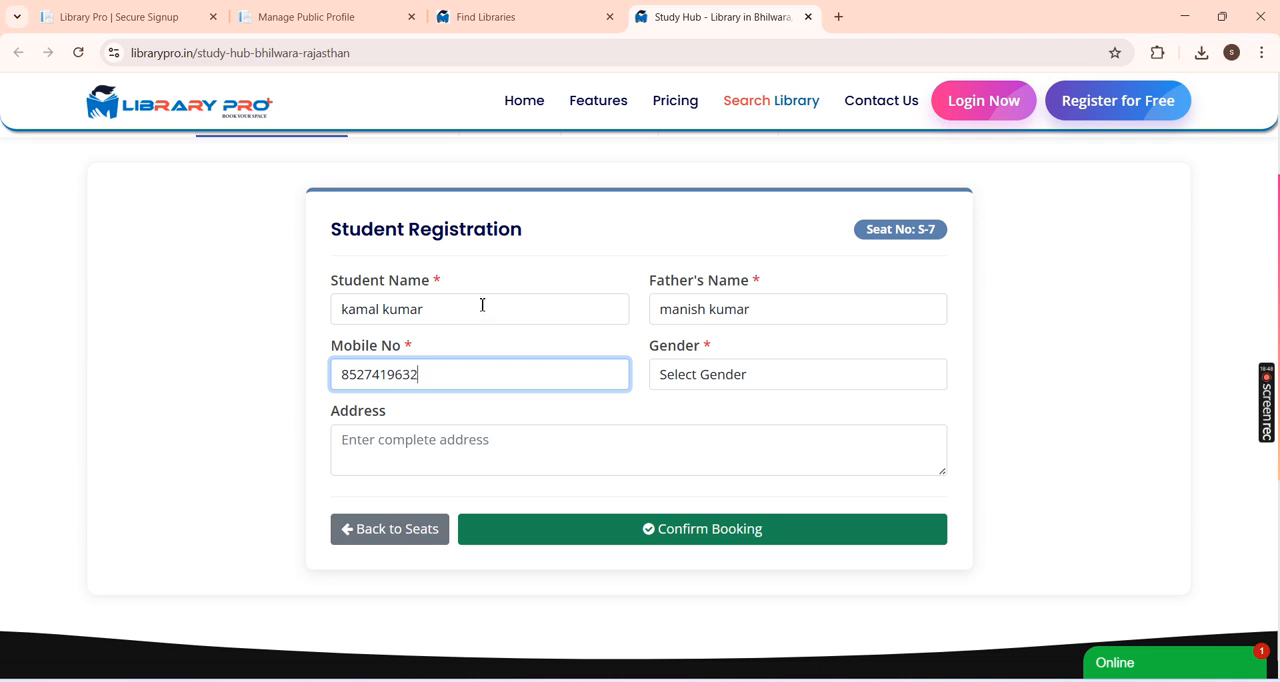
Step: Set the student's gender to Male, enter the address, and confirm the seat booking
{"action": "left_click", "coordinate": [666, 373]}
{"action": "left_click", "coordinate": [680, 423]}
{"action": "left_click", "coordinate": [550, 438]}
{"action": "type", "text": "bhilwara"}
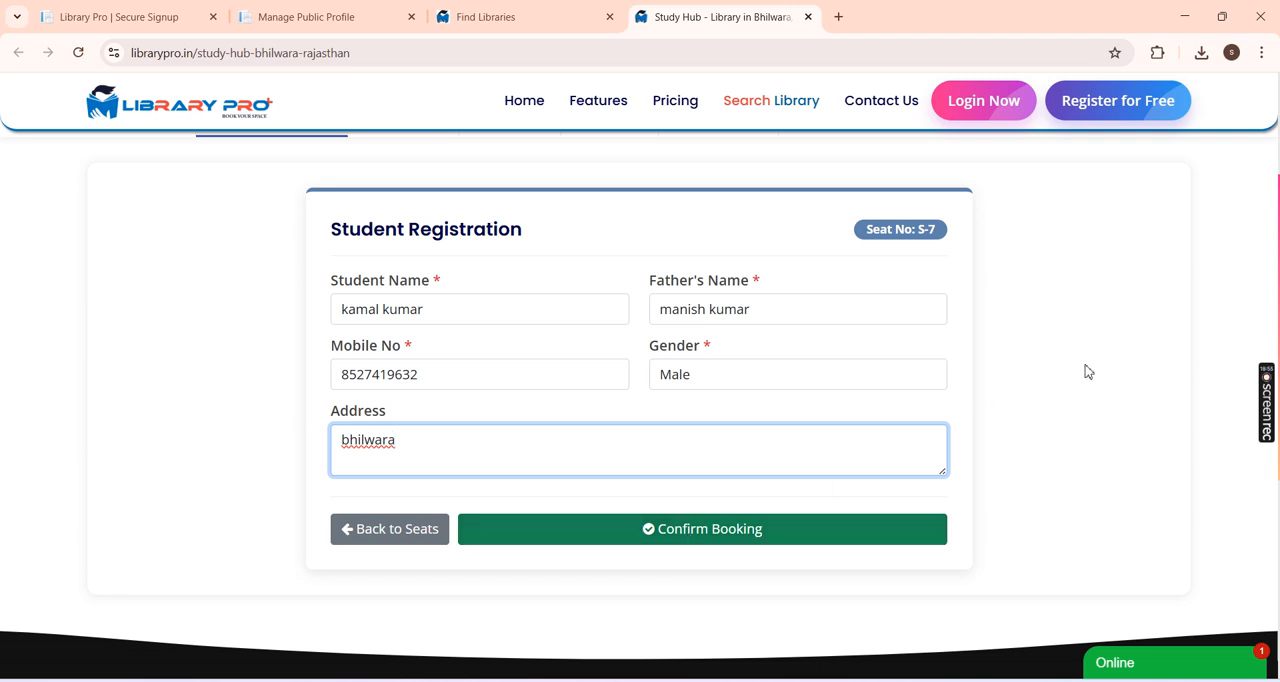
{"action": "scroll", "coordinate": [1086, 371], "scroll_direction": "up", "scroll_amount": 1}
{"action": "scroll", "coordinate": [925, 443], "scroll_direction": "down", "scroll_amount": 1}
{"action": "left_click", "coordinate": [728, 528]}
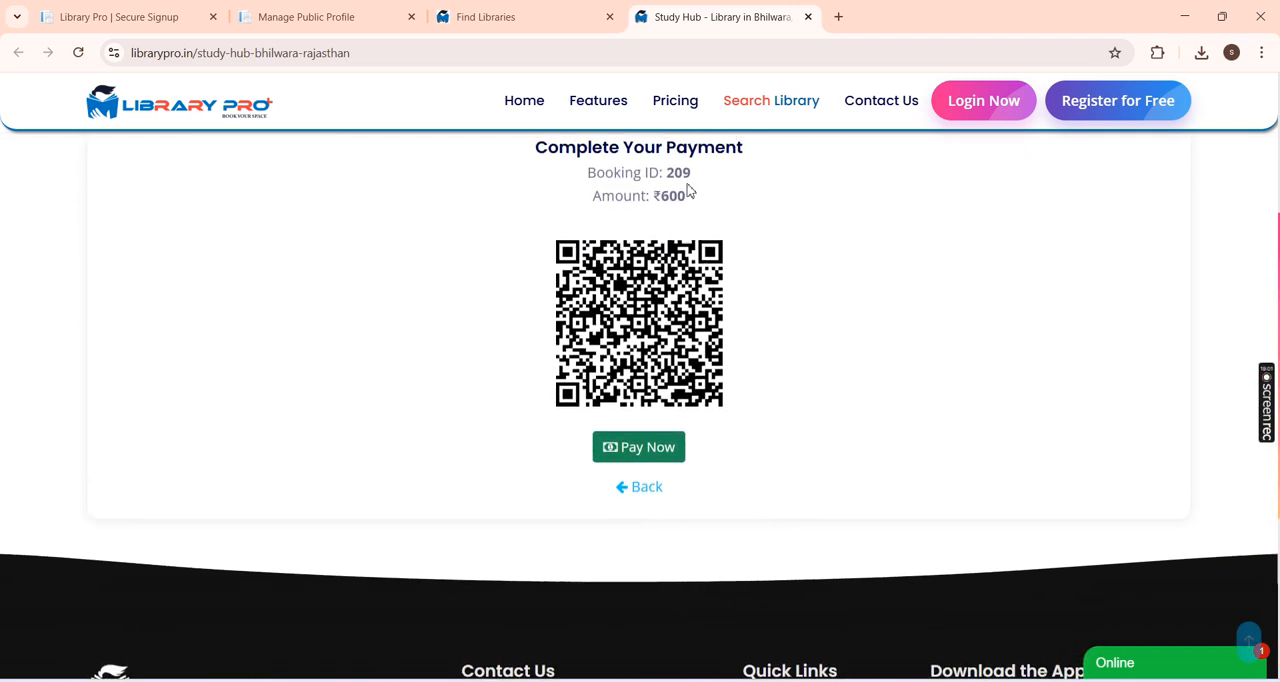
Step: Examine the booking ID and amount on the payment page, try to start the payment, and go back to the library details
{"action": "left_click_drag", "start_coordinate": [692, 176], "coordinate": [638, 177]}
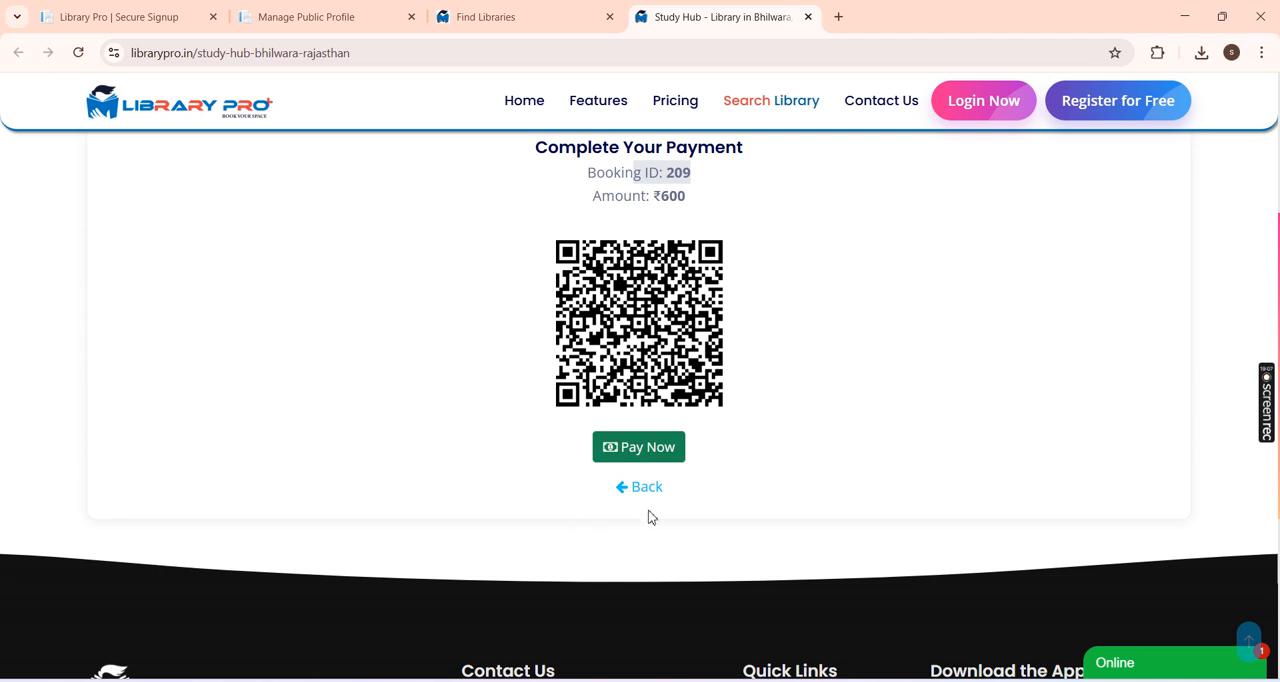
{"action": "left_click", "coordinate": [655, 459]}
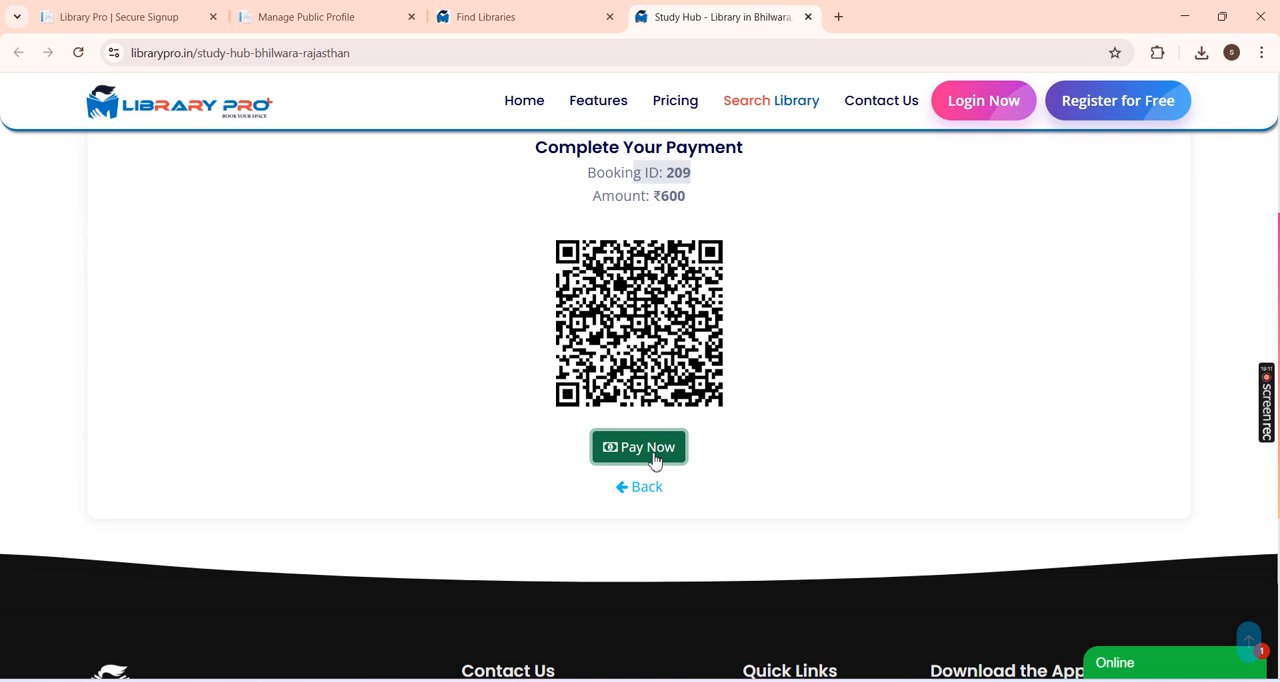
{"action": "left_click", "coordinate": [749, 427]}
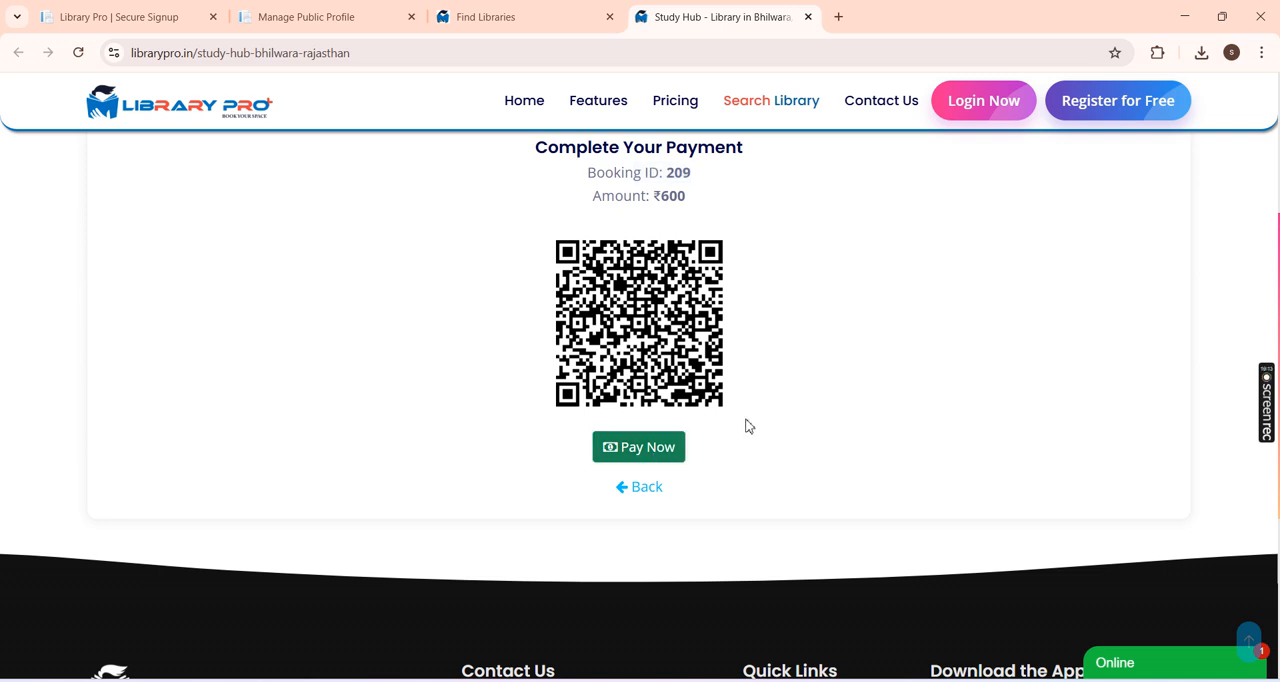
{"action": "left_click_drag", "start_coordinate": [686, 196], "coordinate": [653, 196]}
{"action": "scroll", "coordinate": [748, 233], "scroll_direction": "up", "scroll_amount": 3}
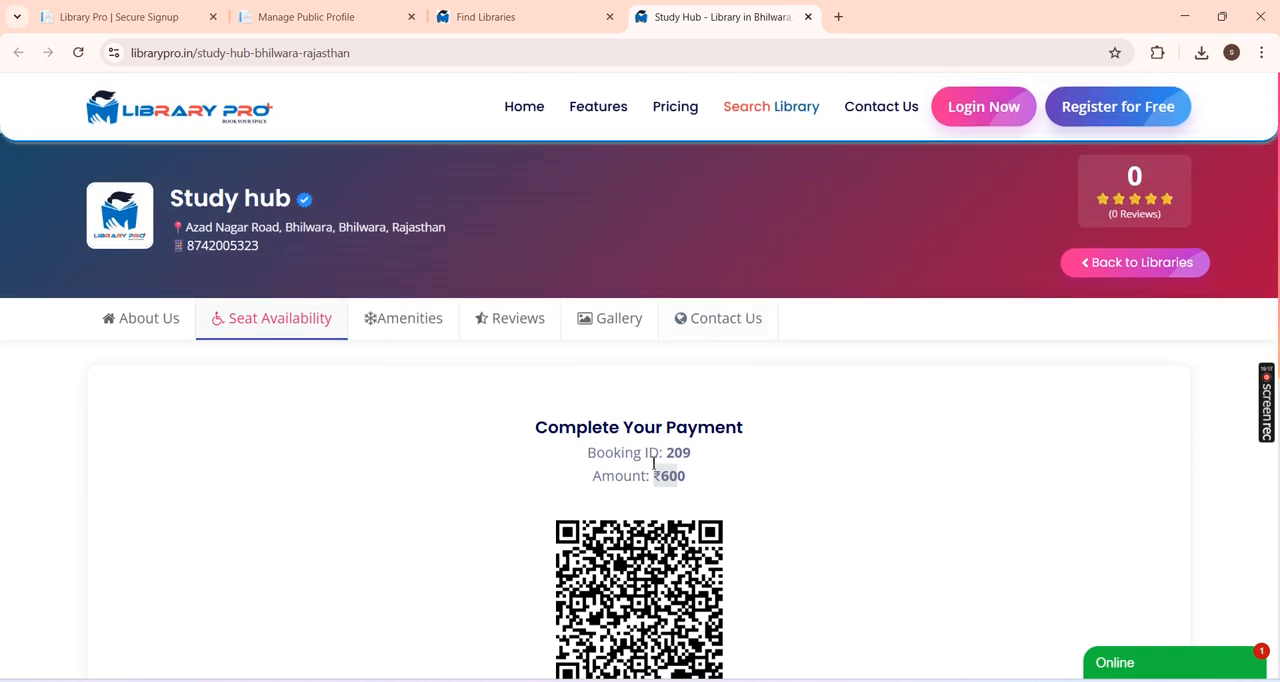
{"action": "scroll", "coordinate": [700, 480], "scroll_direction": "down", "scroll_amount": 1}
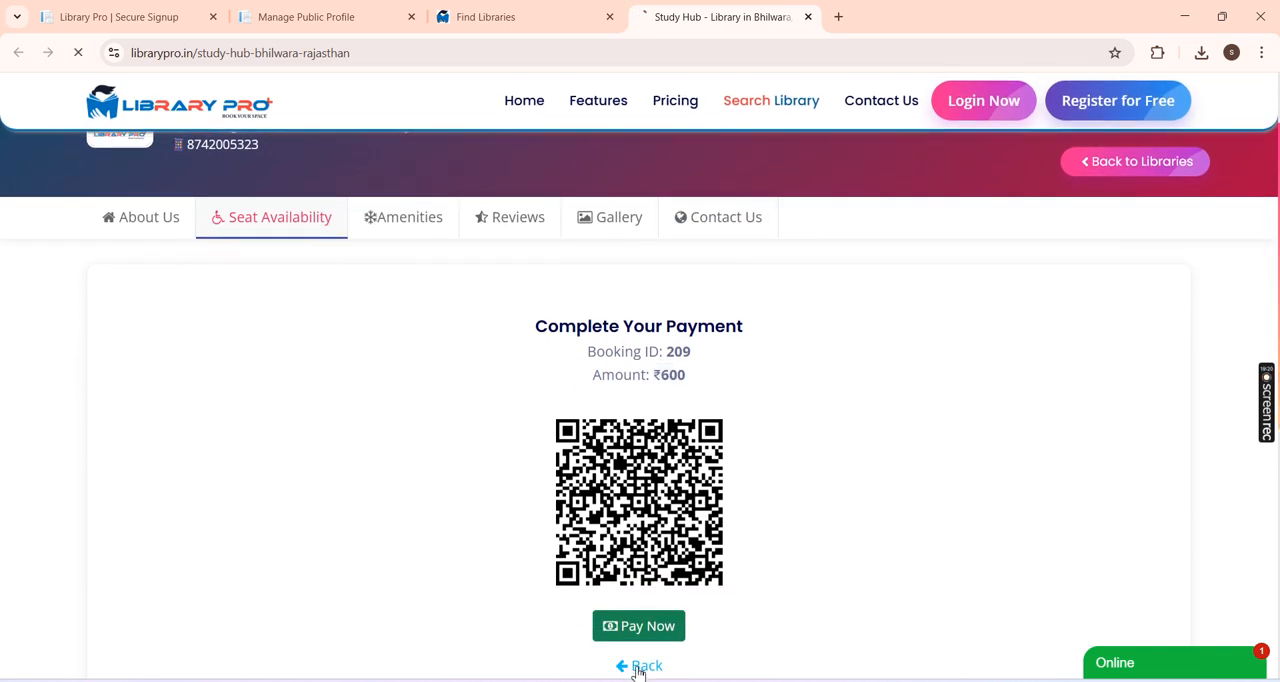
{"action": "left_click", "coordinate": [638, 665]}
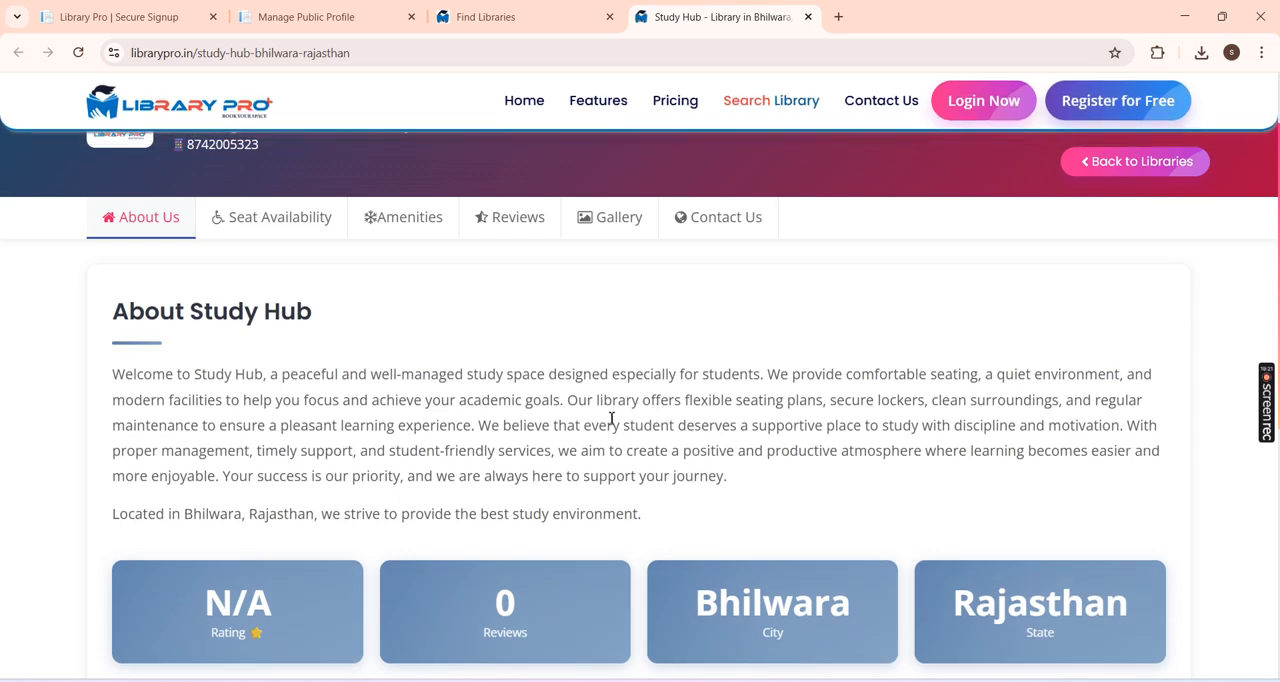
Step: View the library's amenities and try out the review form with a four-star rating
{"action": "left_click", "coordinate": [422, 217]}
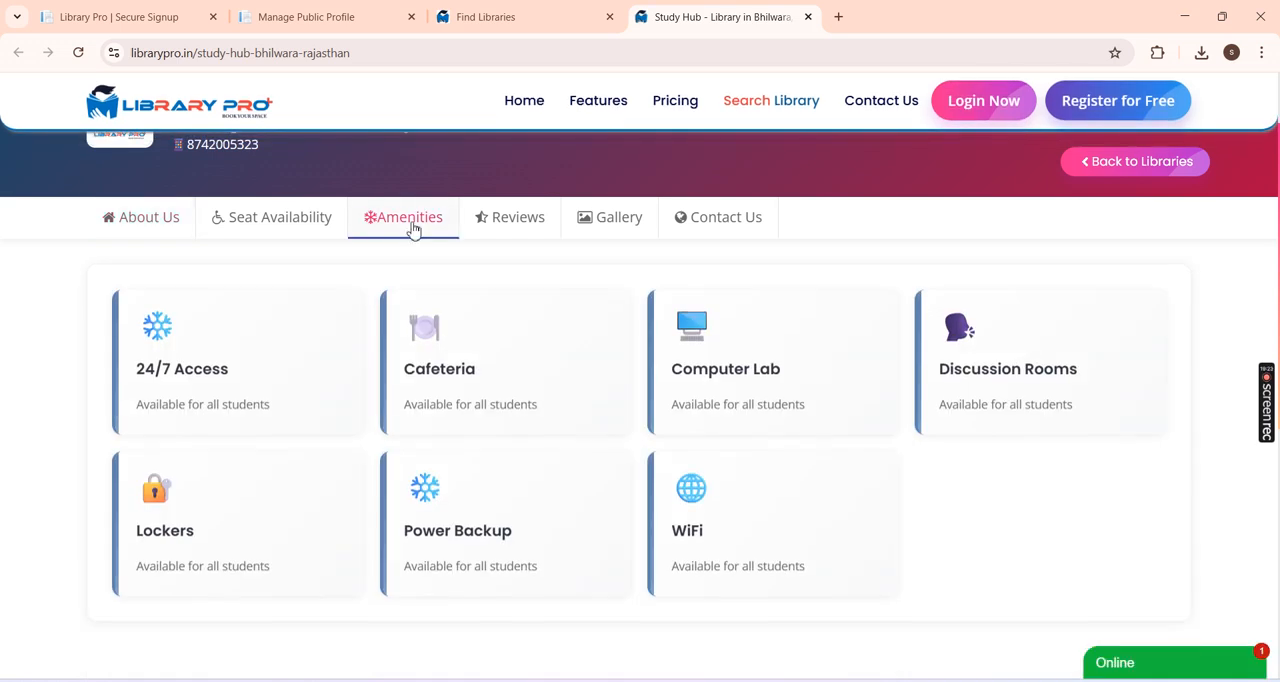
{"action": "left_click", "coordinate": [516, 220]}
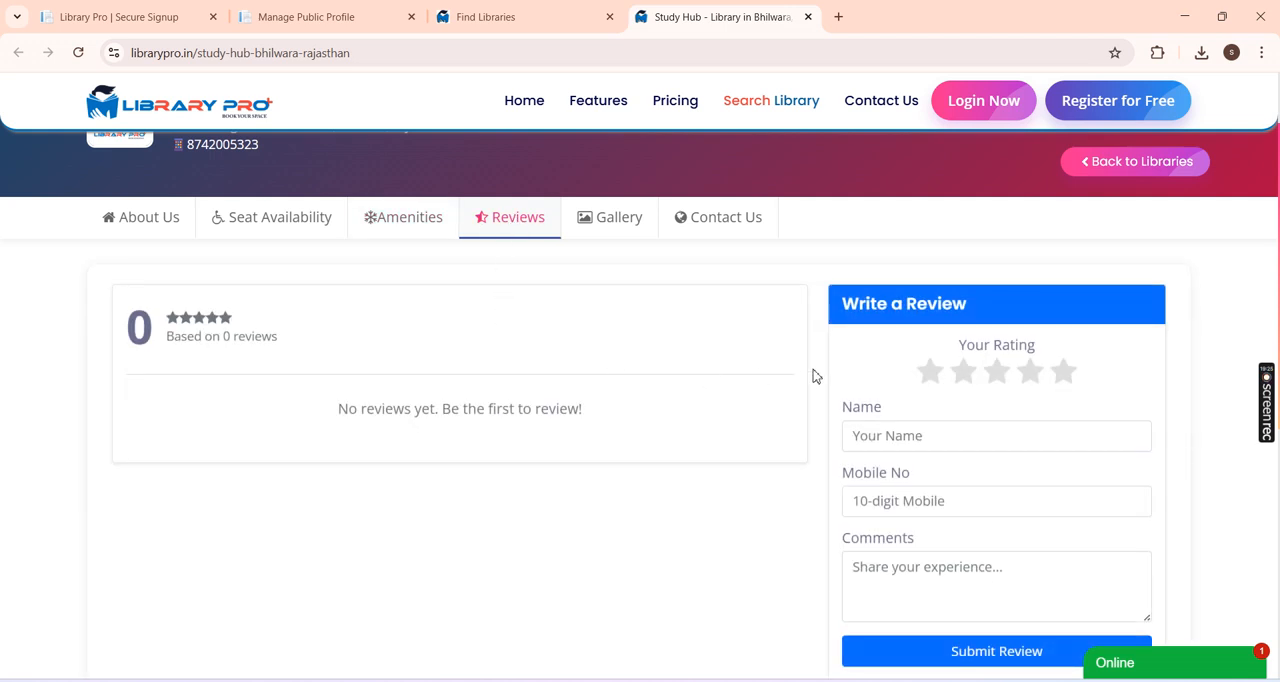
{"action": "left_click", "coordinate": [1029, 372]}
{"action": "left_click", "coordinate": [912, 435]}
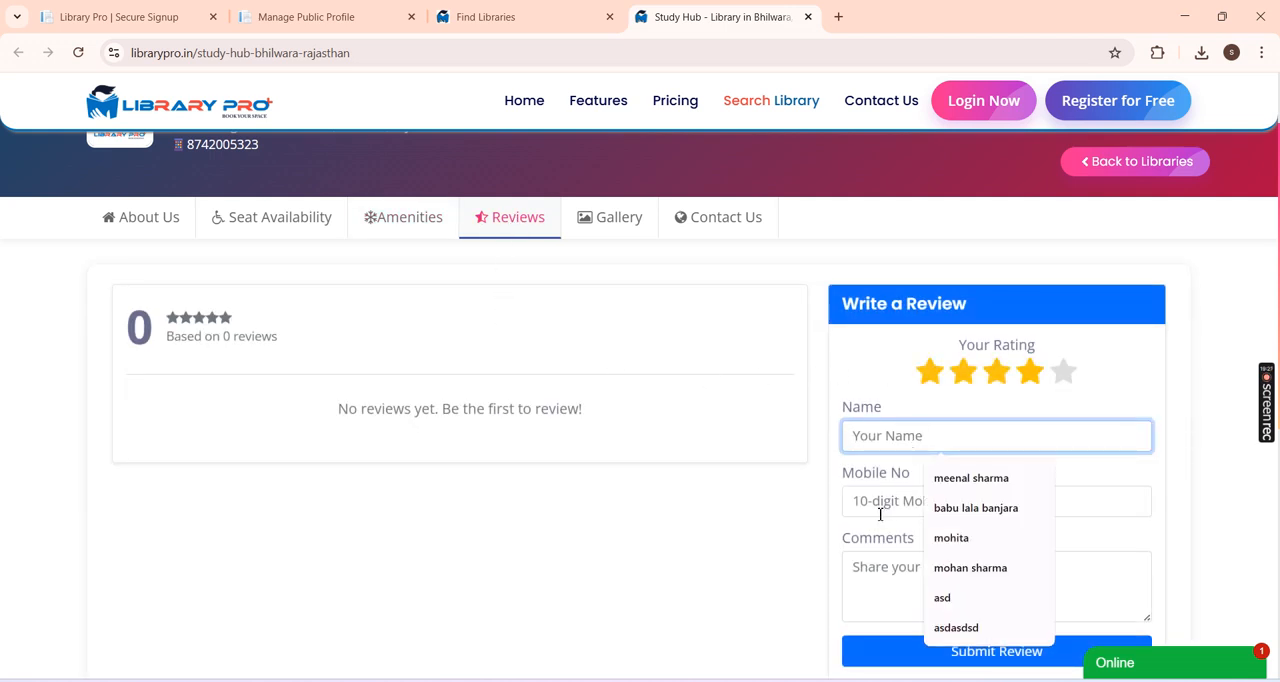
Step: View the library's Gallery, its contact information and location map, and return to the About Us section
{"action": "left_click", "coordinate": [604, 216]}
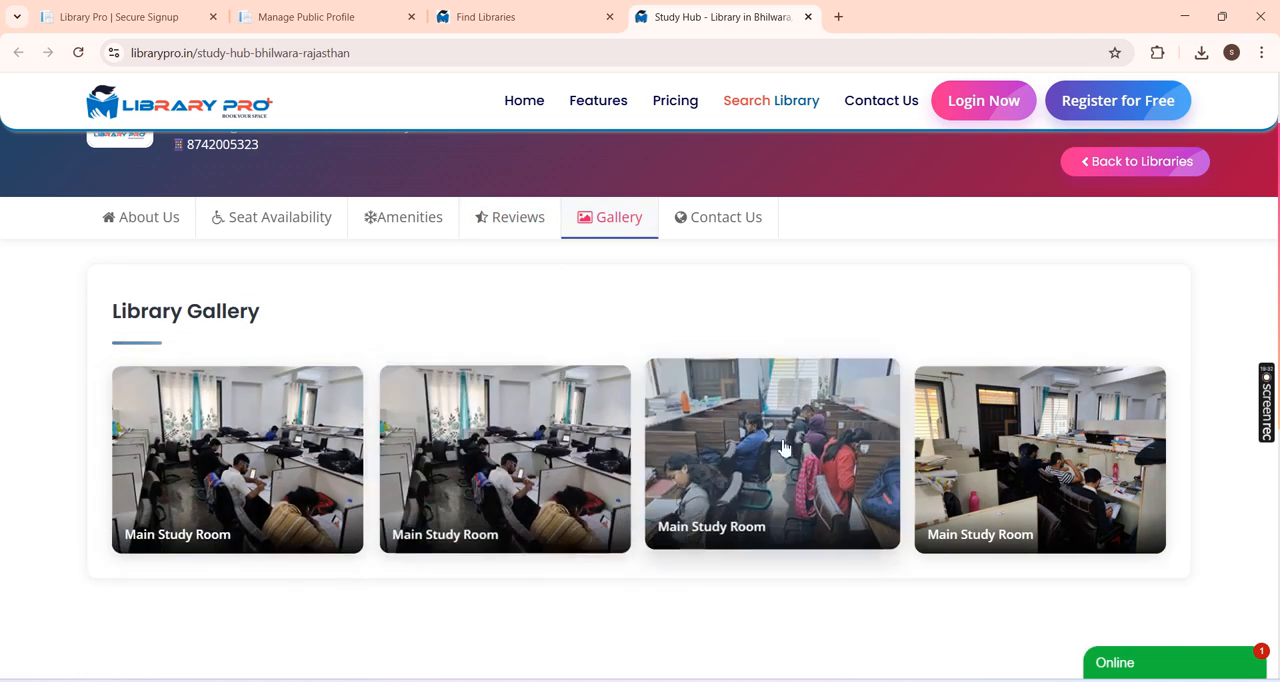
{"action": "left_click", "coordinate": [711, 232]}
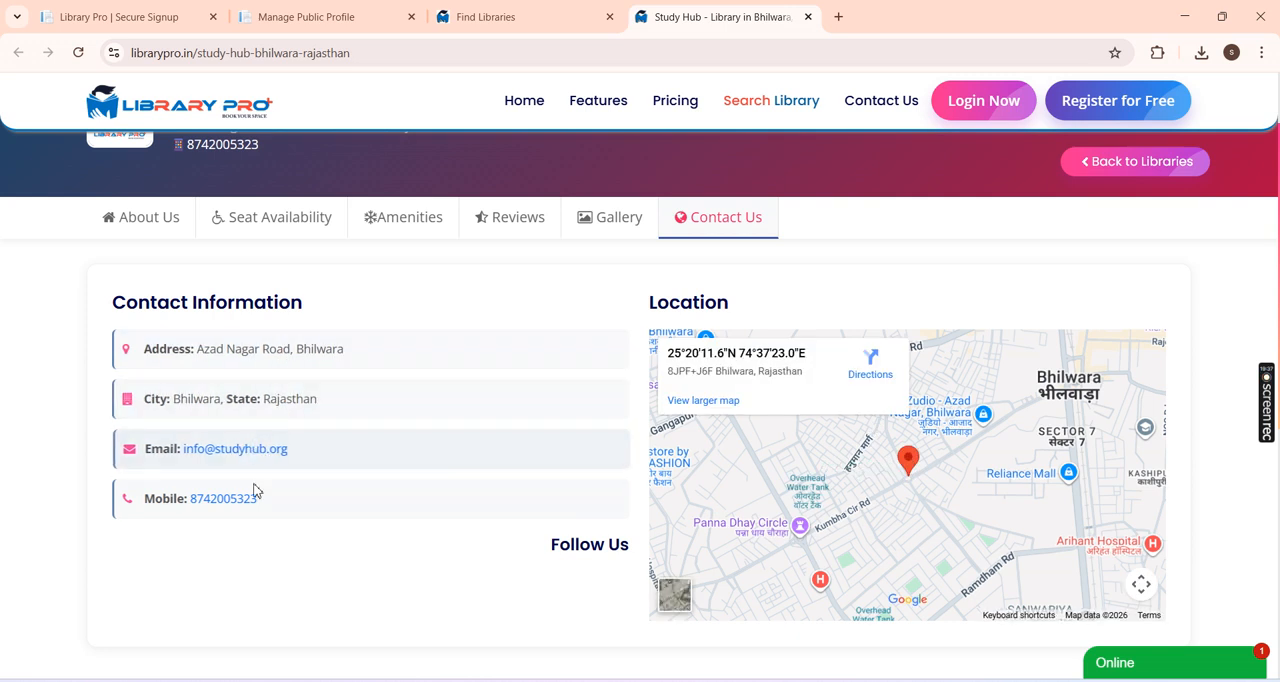
{"action": "left_click_drag", "start_coordinate": [543, 557], "coordinate": [649, 551]}
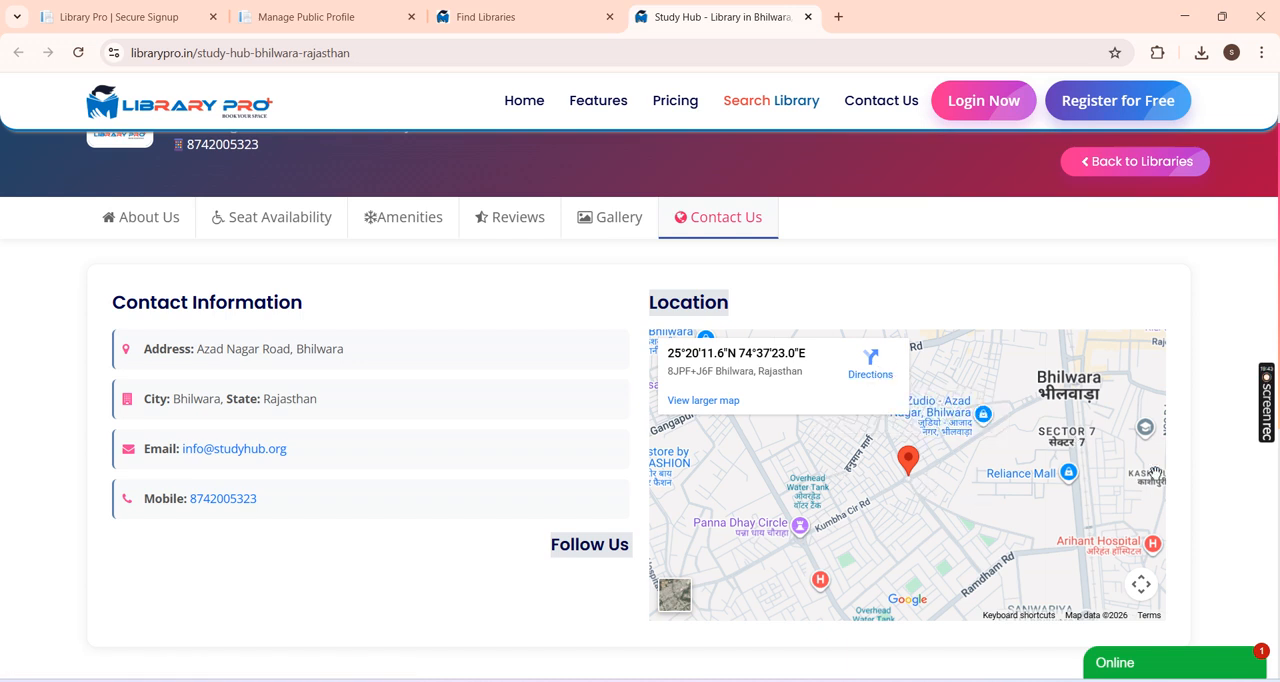
{"action": "scroll", "coordinate": [130, 280], "scroll_direction": "up", "scroll_amount": 1}
{"action": "left_click", "coordinate": [167, 318]}
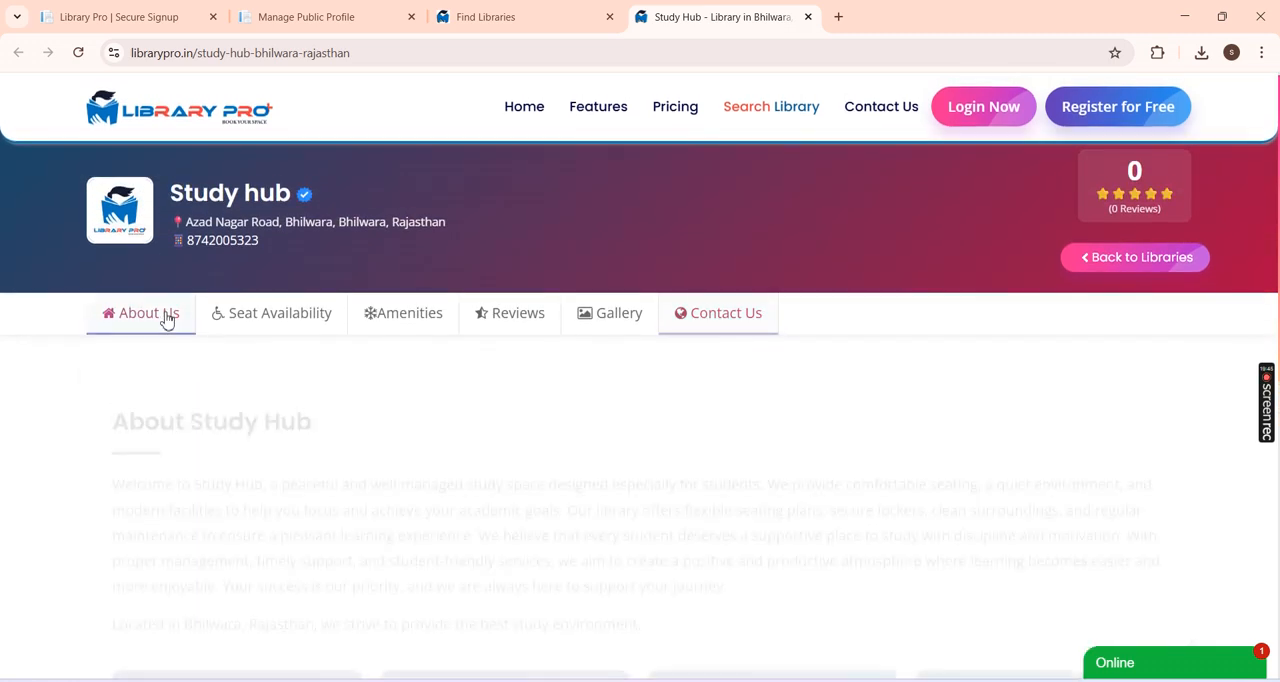
{"action": "scroll", "coordinate": [671, 425], "scroll_direction": "down", "scroll_amount": 2}
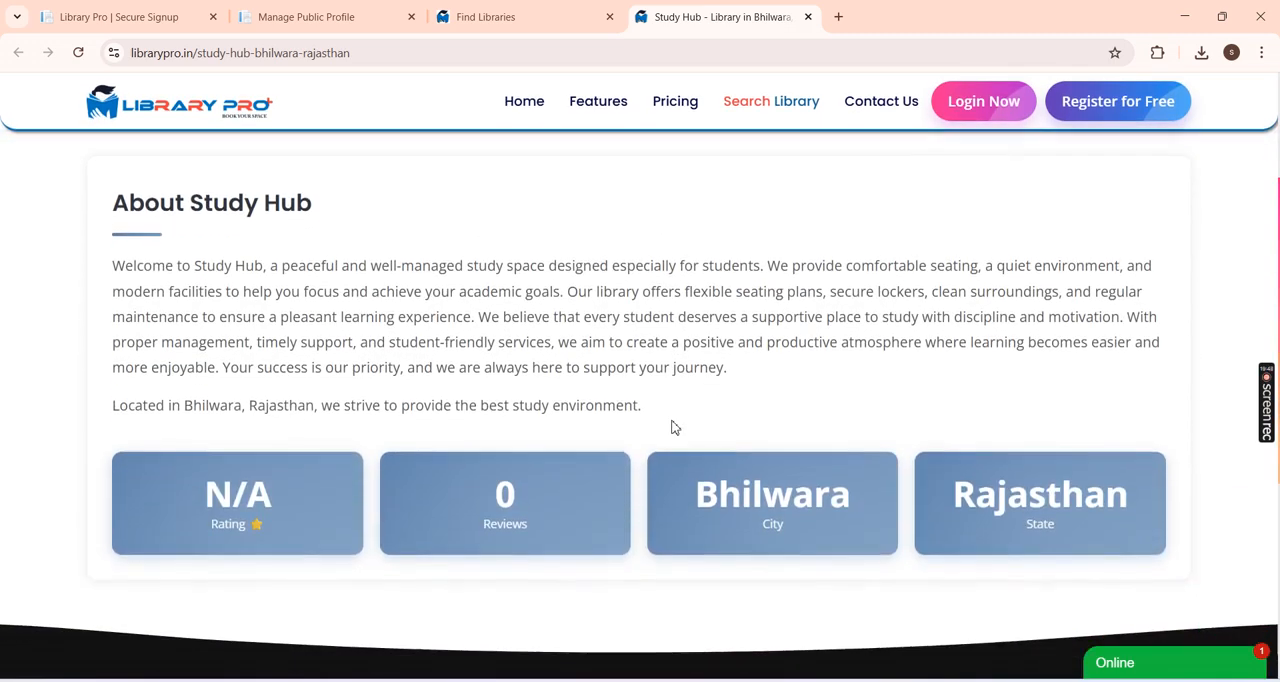
{"action": "scroll", "coordinate": [671, 428], "scroll_direction": "up", "scroll_amount": 2}
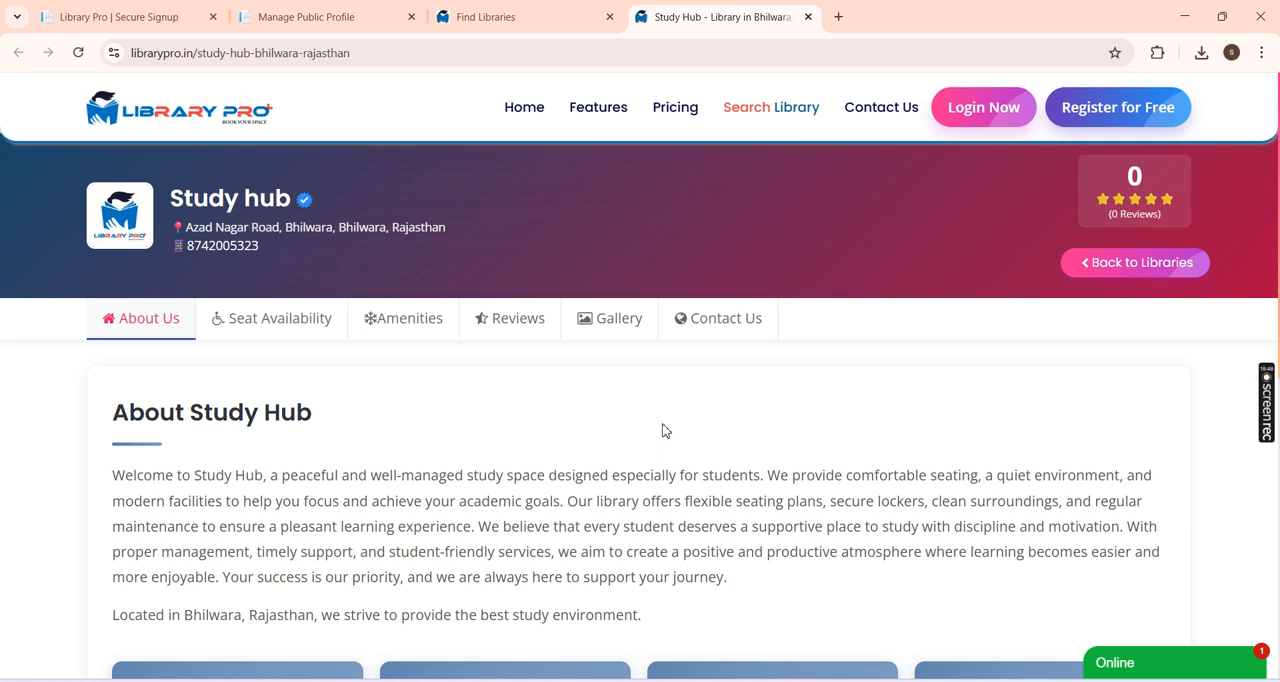
Step: Switch back to the Super Admin Panel and examine the dashboard's plan, SMS and WhatsApp cards and the Main Branch card
{"action": "left_click", "coordinate": [340, 14]}
{"action": "left_click", "coordinate": [118, 205]}
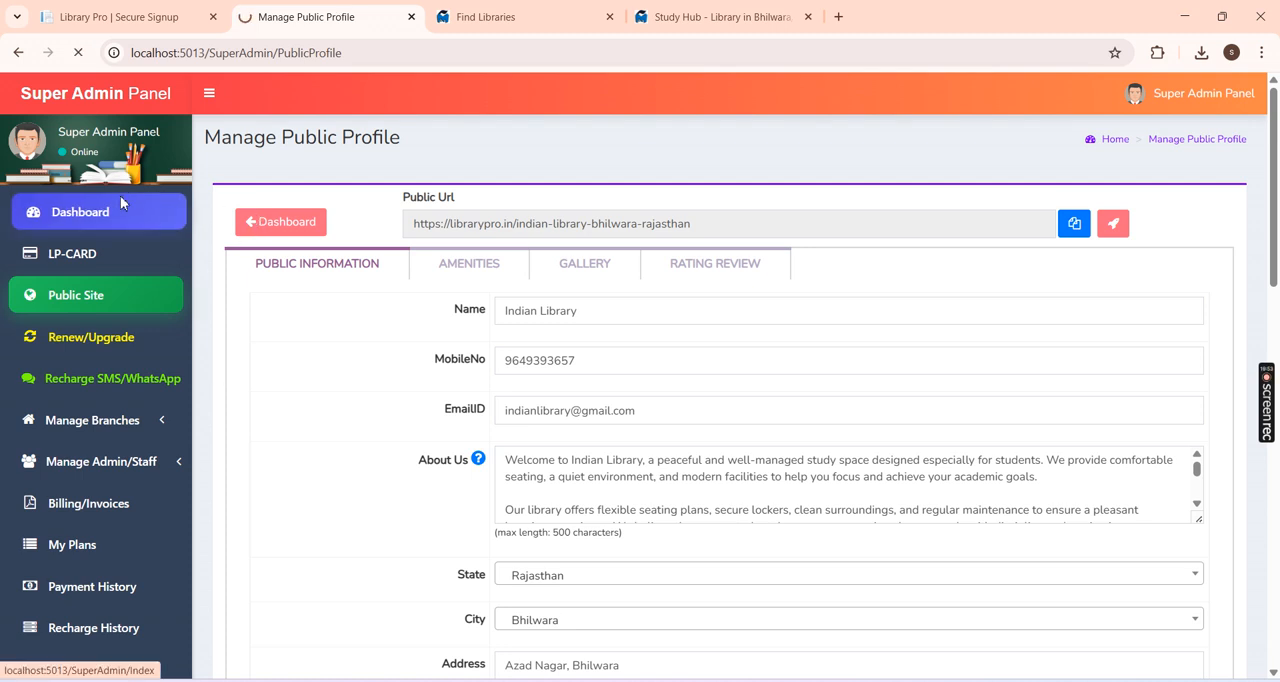
{"action": "scroll", "coordinate": [654, 466], "scroll_direction": "down", "scroll_amount": 1}
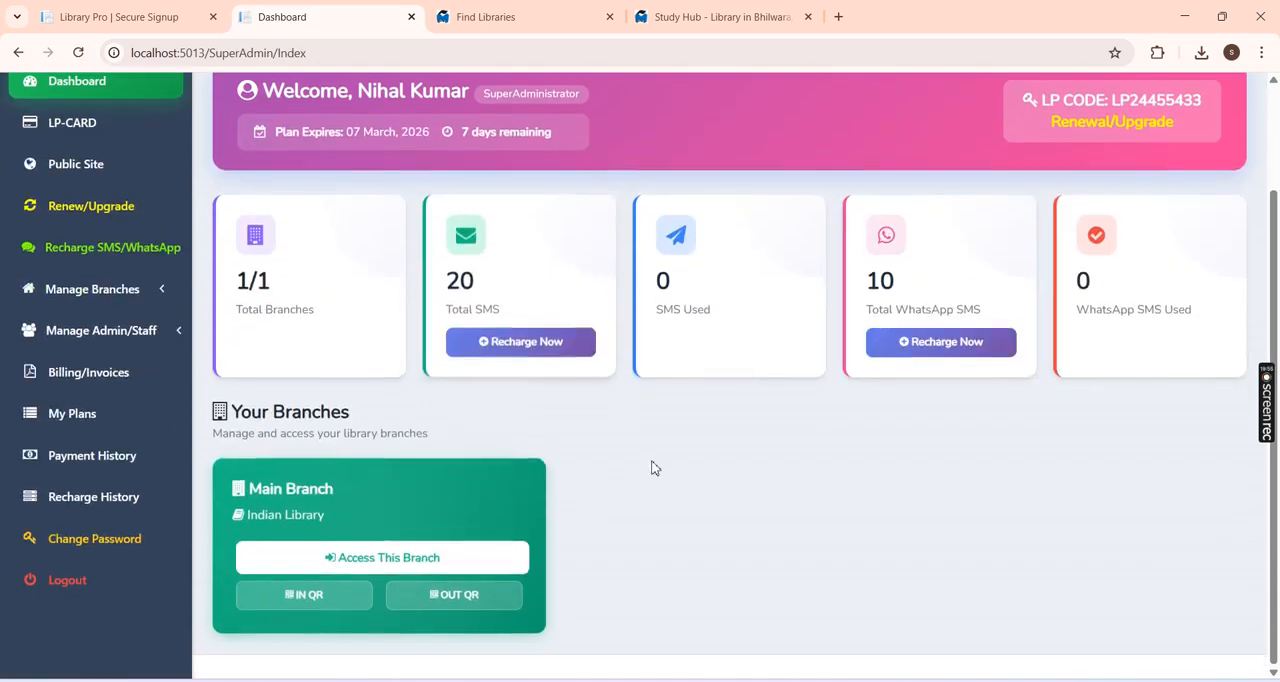
{"action": "scroll", "coordinate": [646, 474], "scroll_direction": "up", "scroll_amount": 1}
{"action": "scroll", "coordinate": [428, 479], "scroll_direction": "down", "scroll_amount": 1}
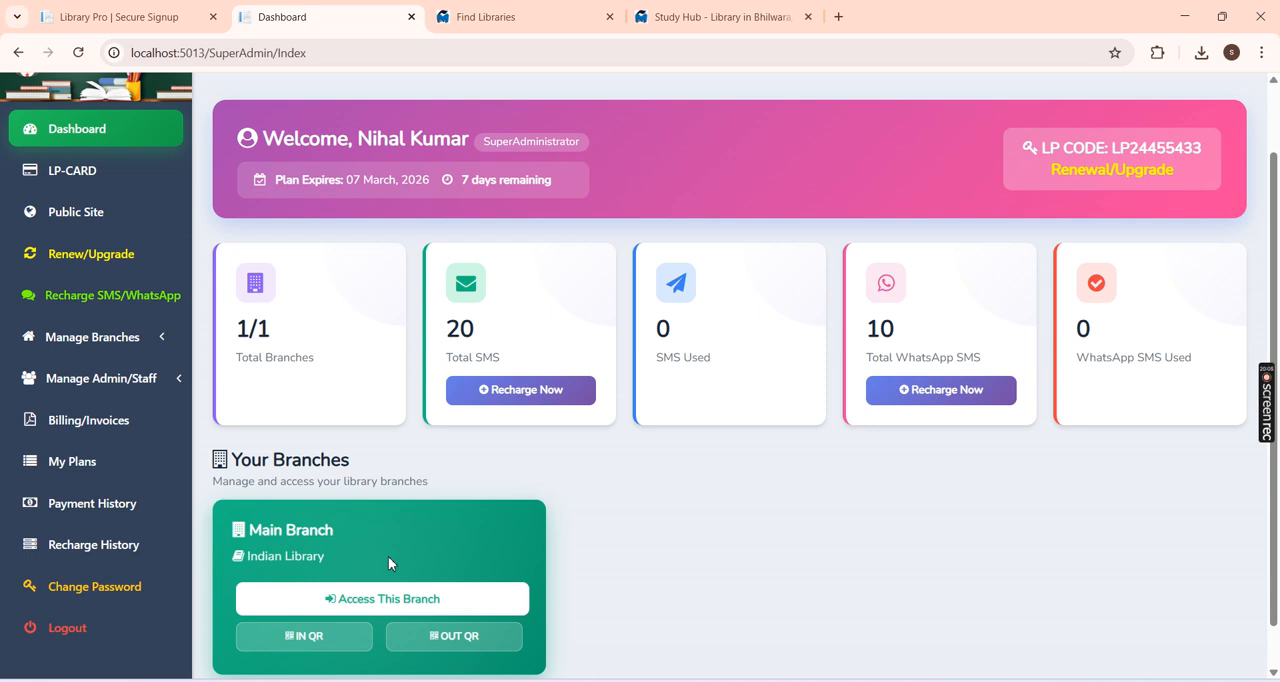
{"action": "scroll", "coordinate": [392, 558], "scroll_direction": "up", "scroll_amount": 1}
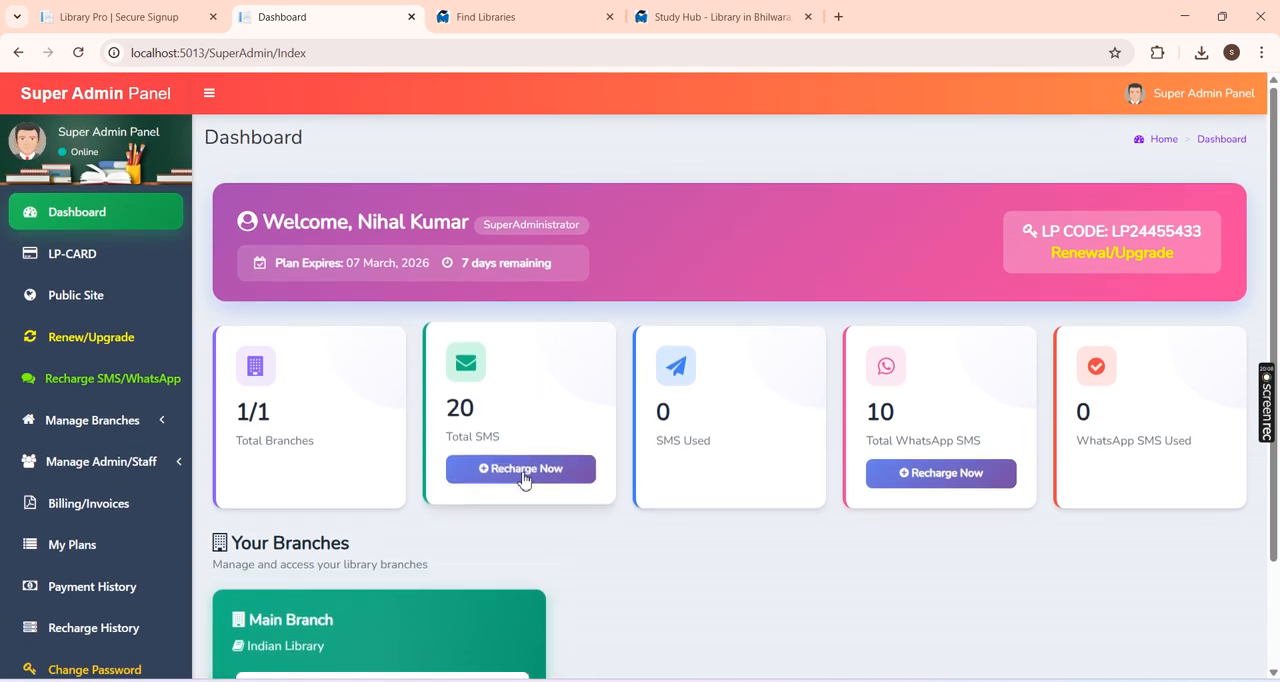